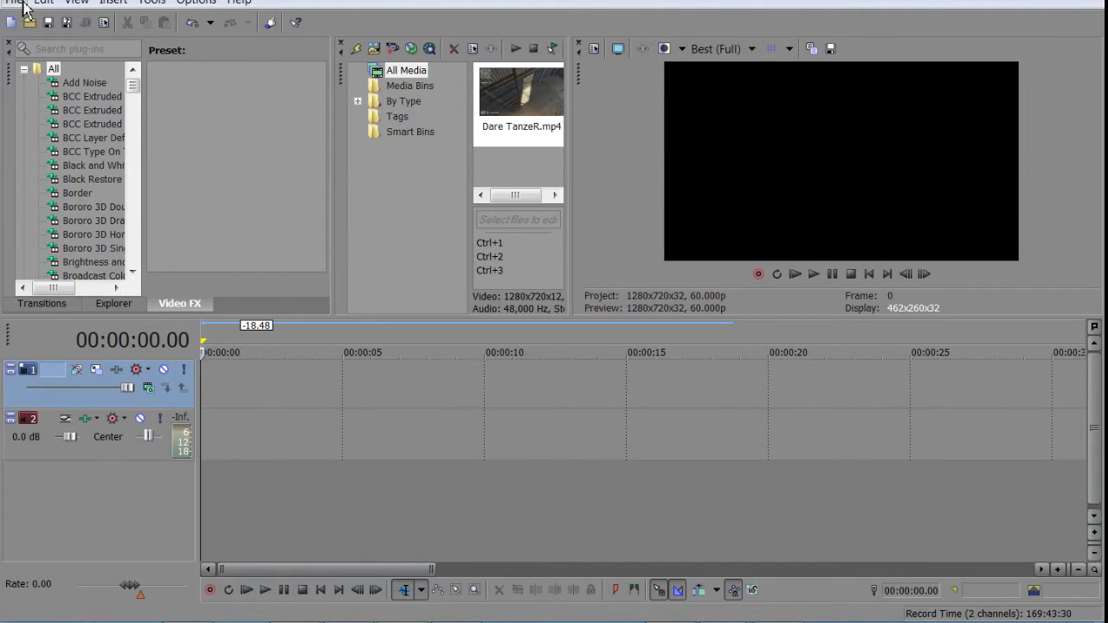
# Import the Dare Toney video from the MW2 Clips Pack (by Deer) folder into the project media
pyautogui.click(17, 3)
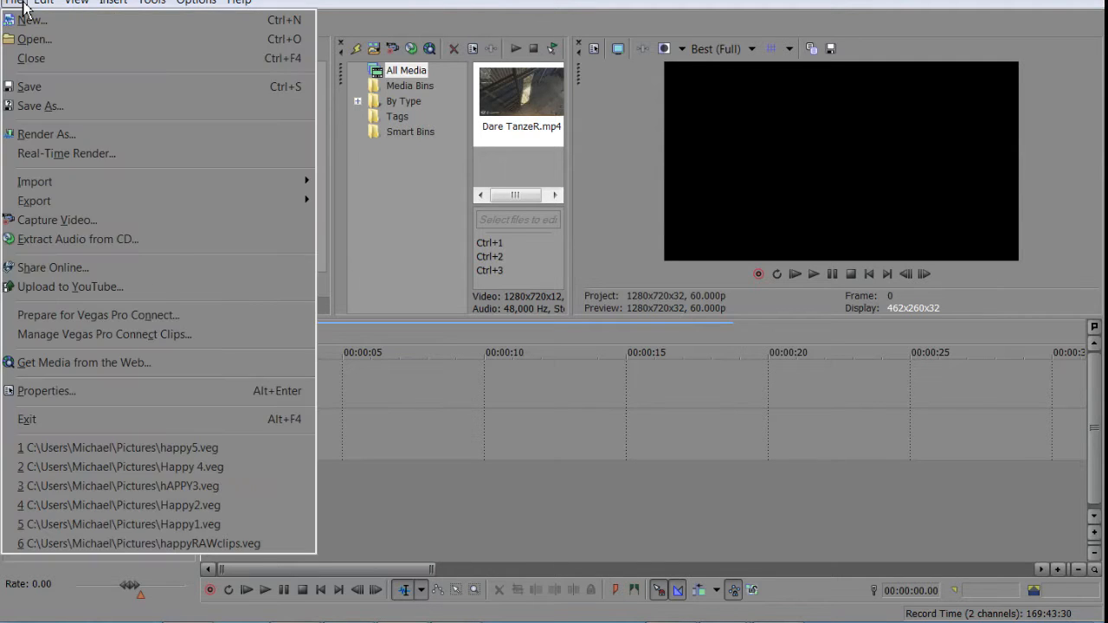
pyautogui.click(44, 3)
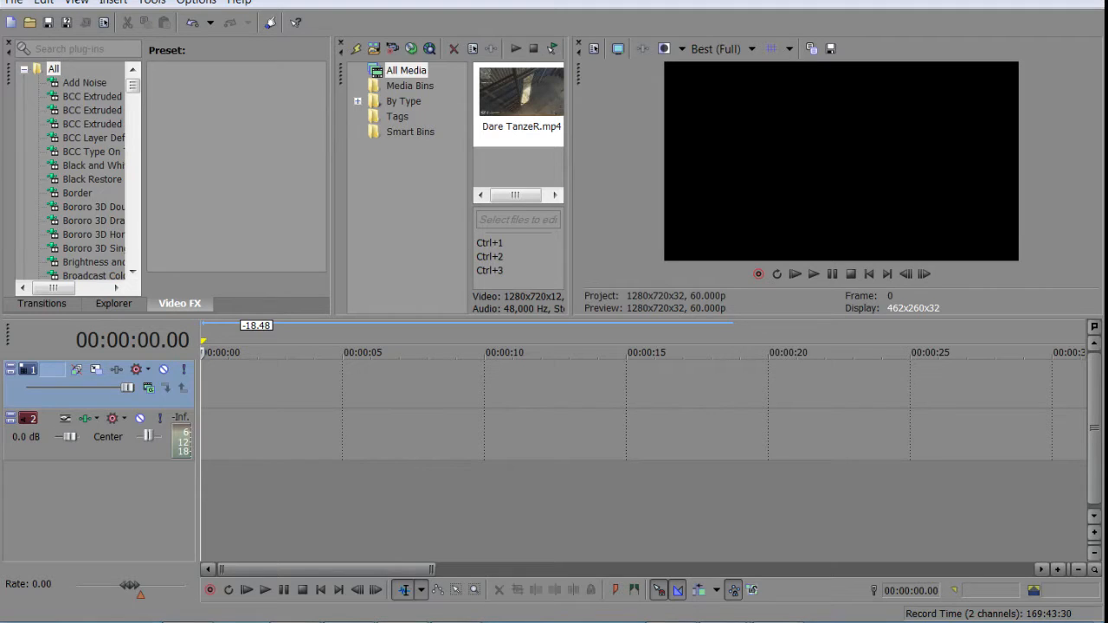
pyautogui.click(14, 2)
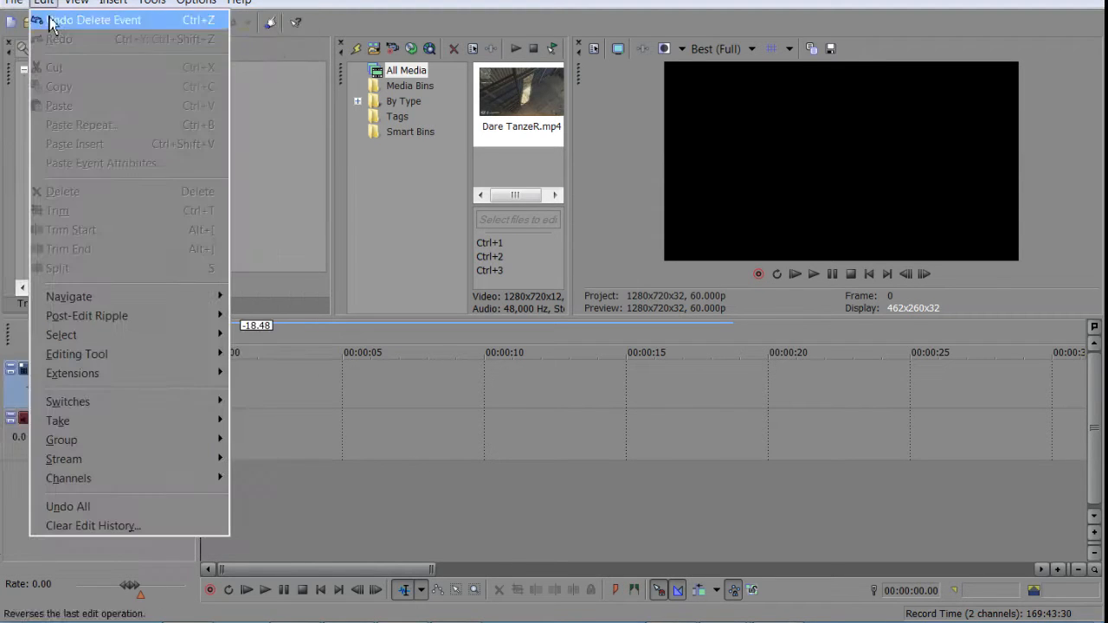
pyautogui.moveTo(6, 6)
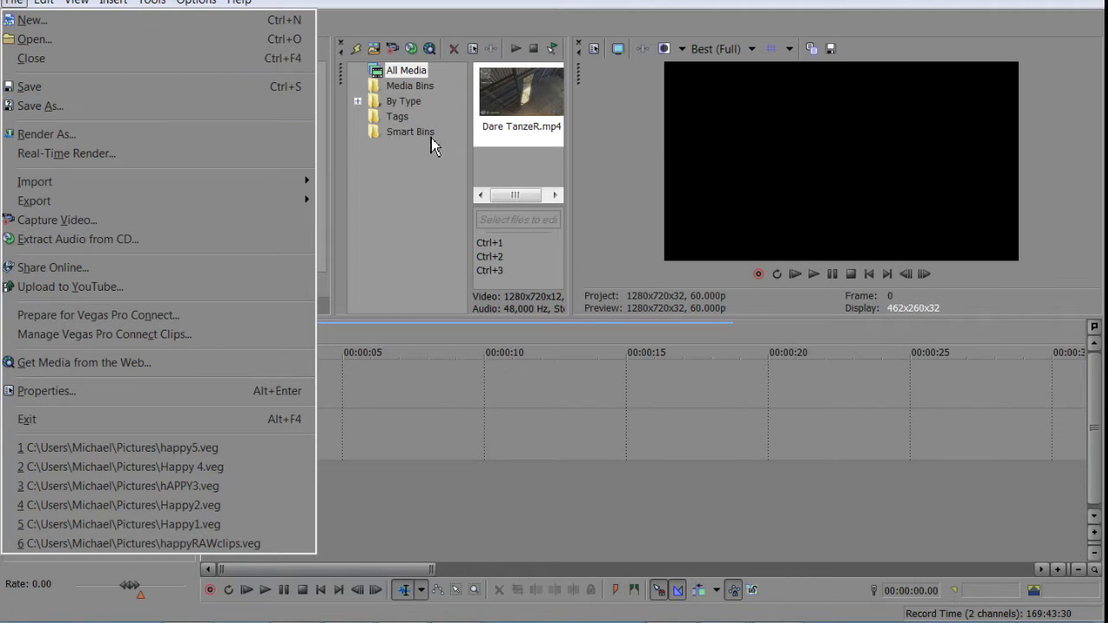
pyautogui.moveTo(226, 182)
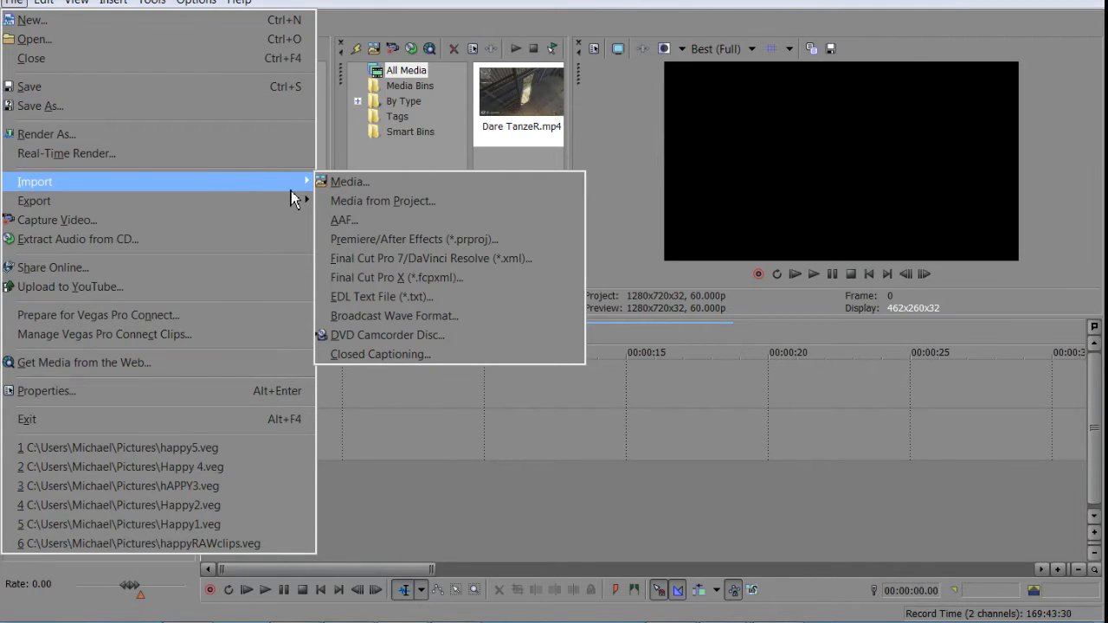
pyautogui.click(342, 183)
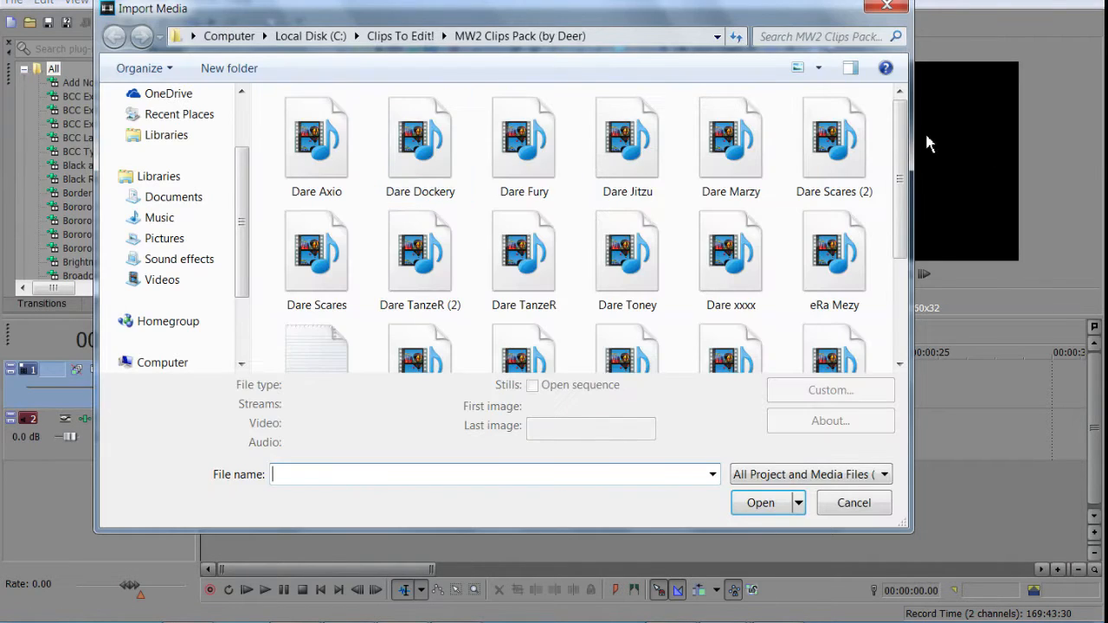
pyautogui.moveTo(905, 145); pyautogui.dragTo(911, 176)
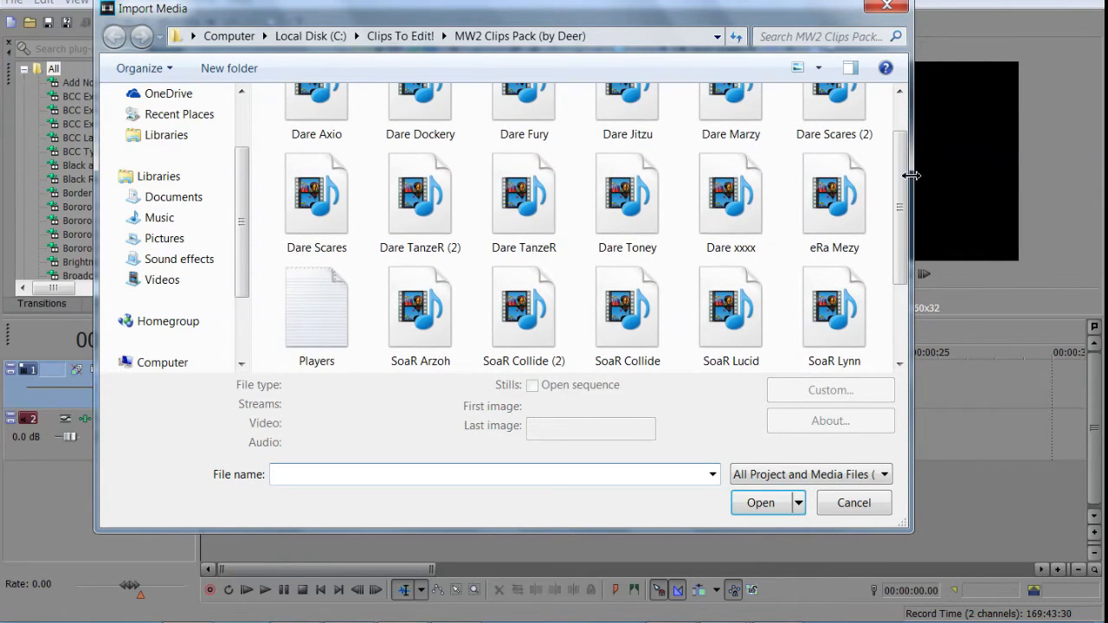
pyautogui.doubleClick(627, 192)
# Place the Dare Toney clip at the start of the timeline, match the project settings to it, and scrub through it
pyautogui.moveTo(512, 176); pyautogui.dragTo(838, 343)
pyautogui.click(648, 251)
pyautogui.click(354, 385)
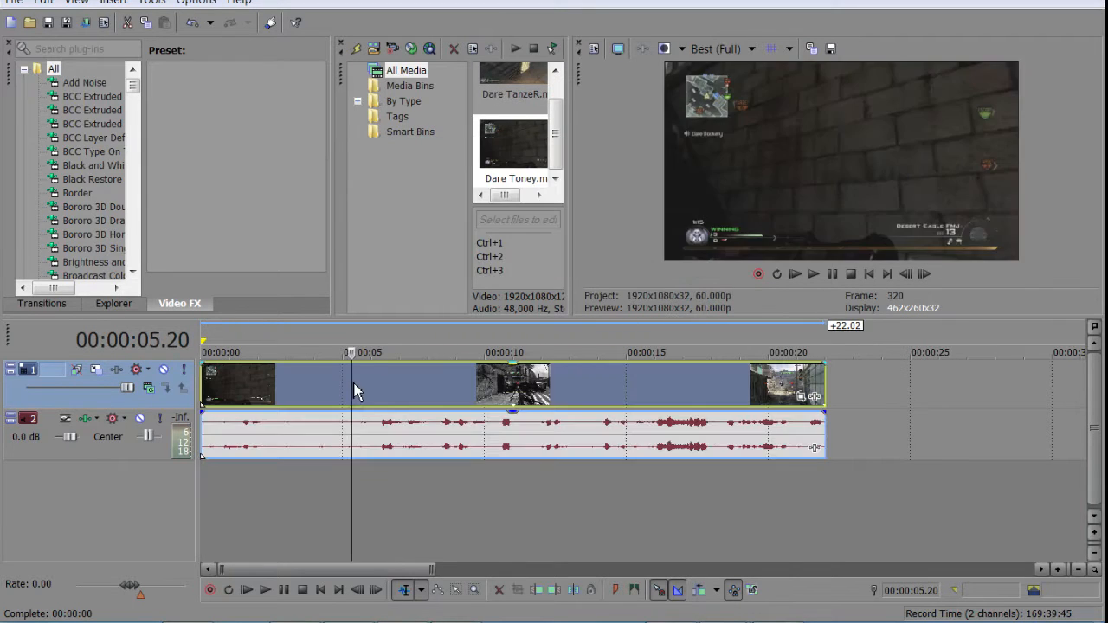
pyautogui.click(374, 381)
pyautogui.moveTo(374, 381); pyautogui.dragTo(705, 423)
# Delete the Dare Toney clip from the timeline
pyautogui.hotkey('ctrl', 'Home')
pyautogui.rightClick(485, 416)
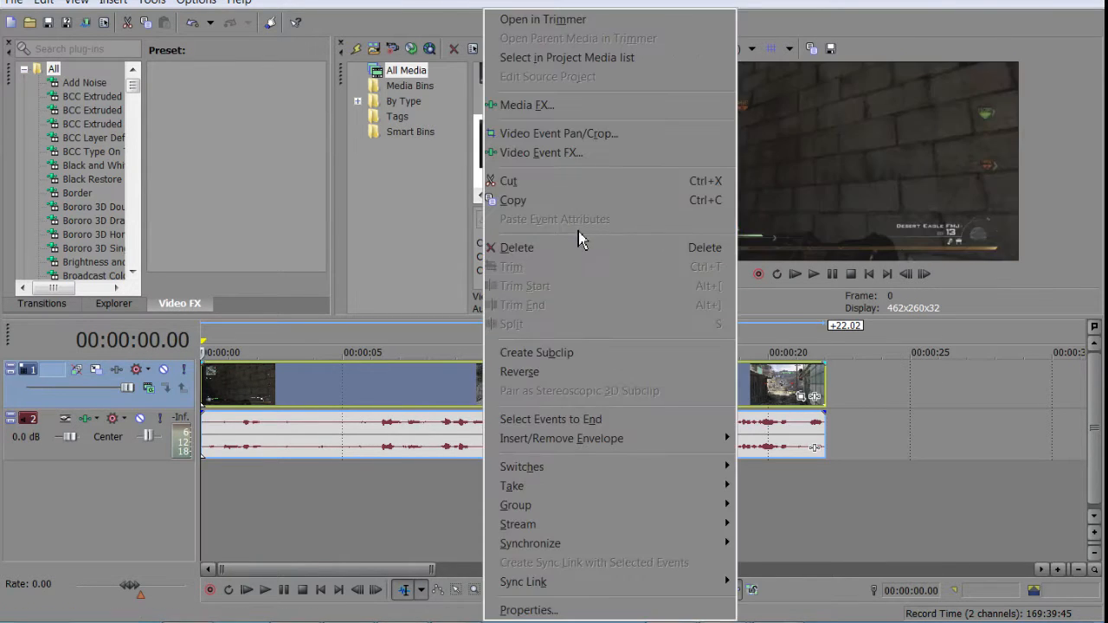
pyautogui.click(579, 246)
# Add the Dare TanzeR clip at the timeline start on tracks 1 and 2, matching the project settings to it
pyautogui.moveTo(557, 128); pyautogui.dragTo(292, 401)
pyautogui.click(667, 253)
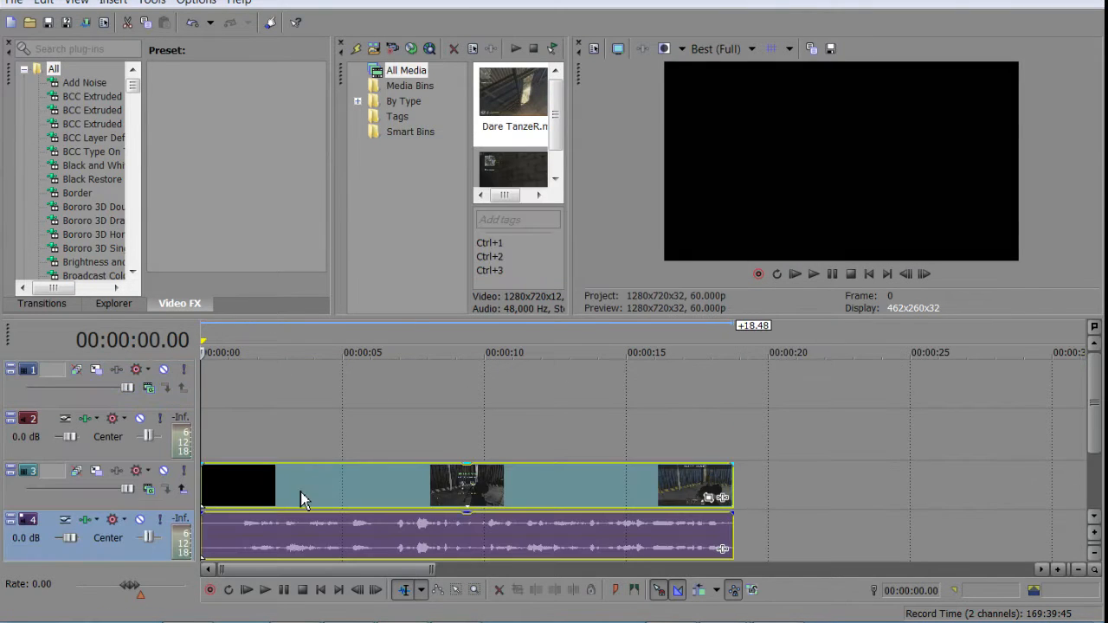
pyautogui.moveTo(302, 499); pyautogui.dragTo(275, 392)
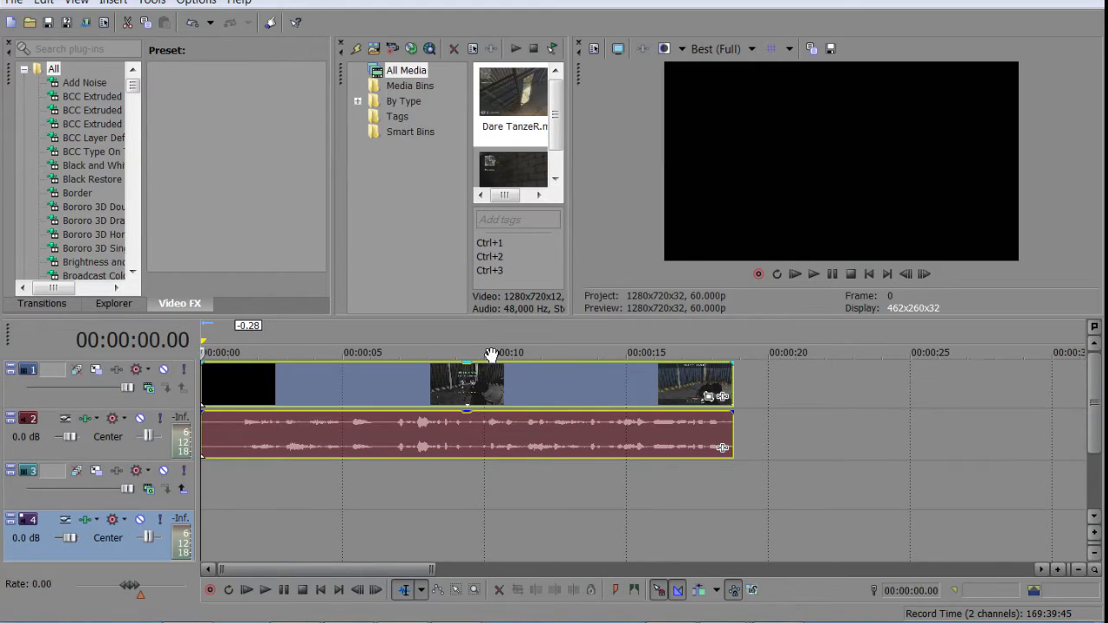
# Delete only the Dare TanzeR clip's audio event from track 2 and return the playhead to the start
pyautogui.click(209, 383)
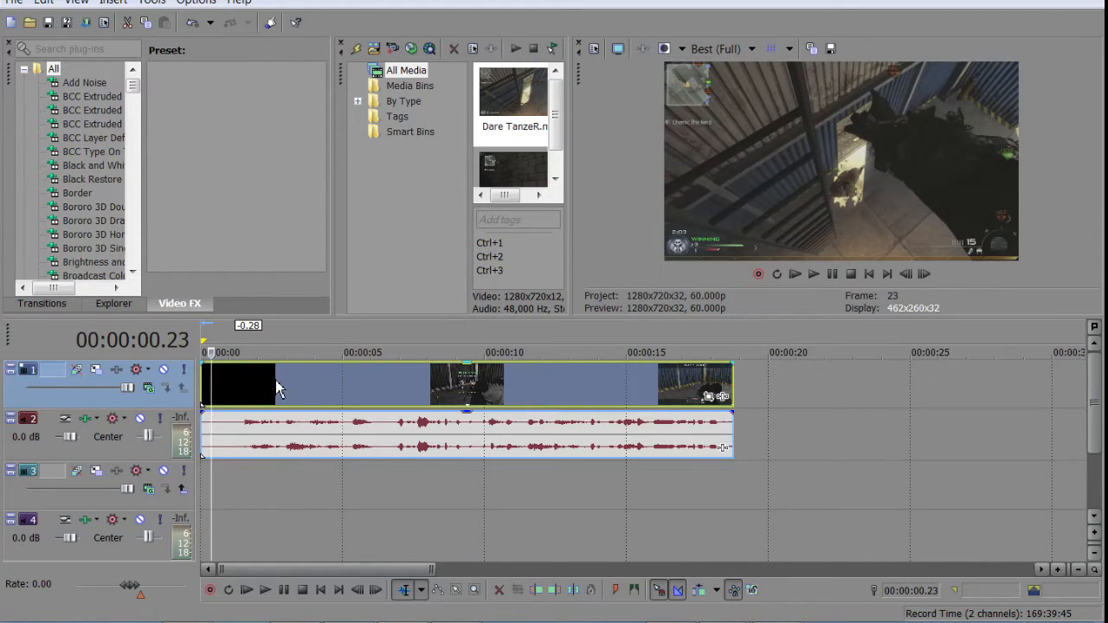
pyautogui.click(317, 443)
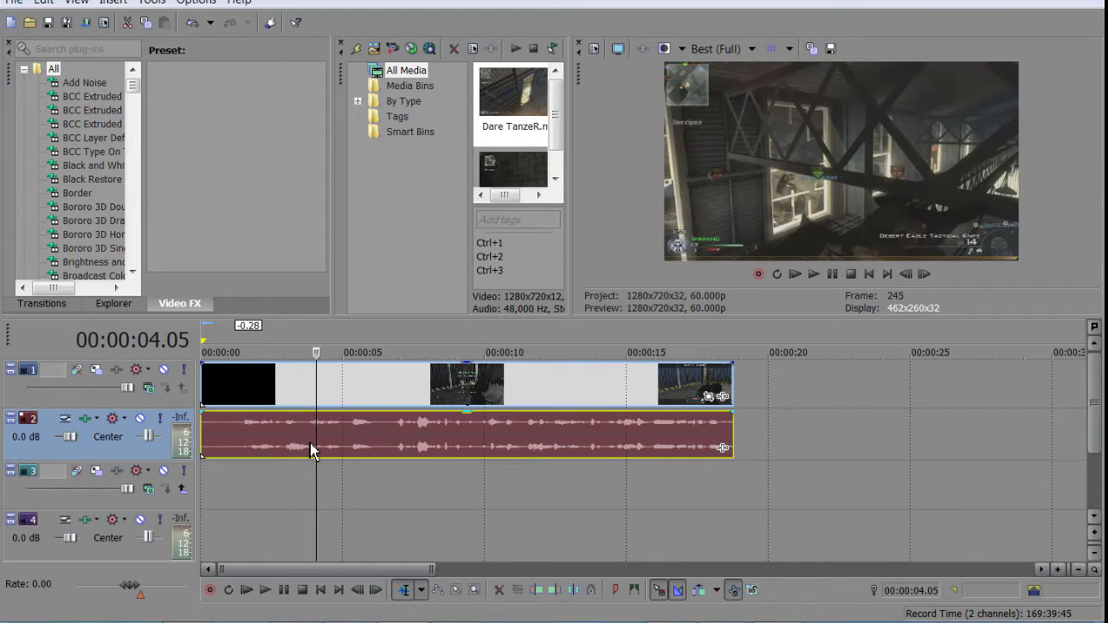
pyautogui.click(309, 444)
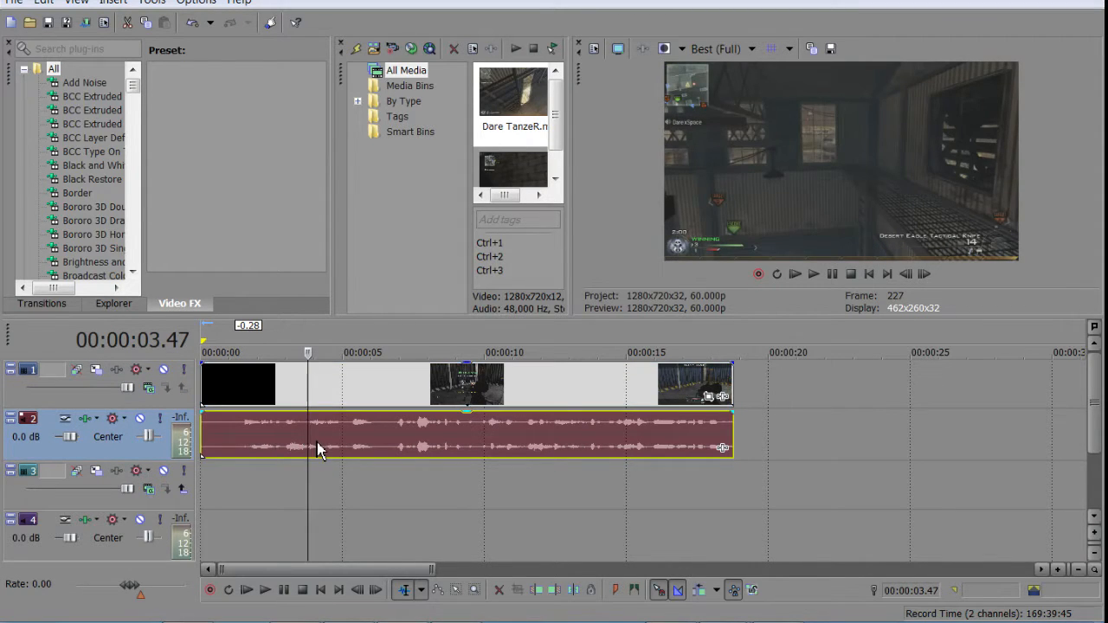
pyautogui.rightClick(317, 442)
pyautogui.click(412, 275)
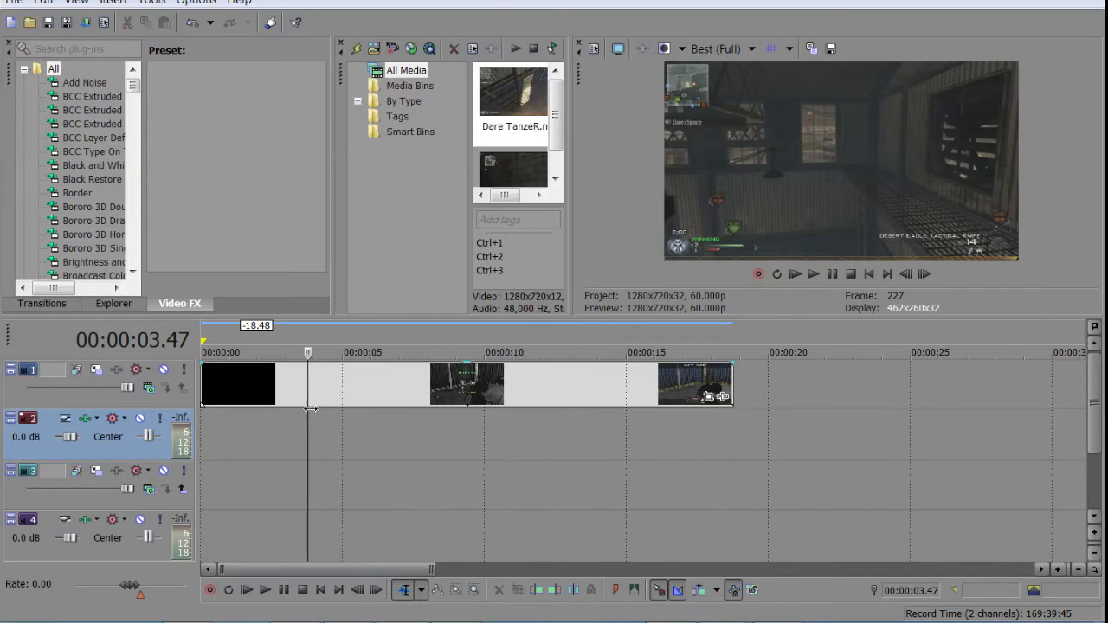
pyautogui.hotkey('ctrl', 'Home')
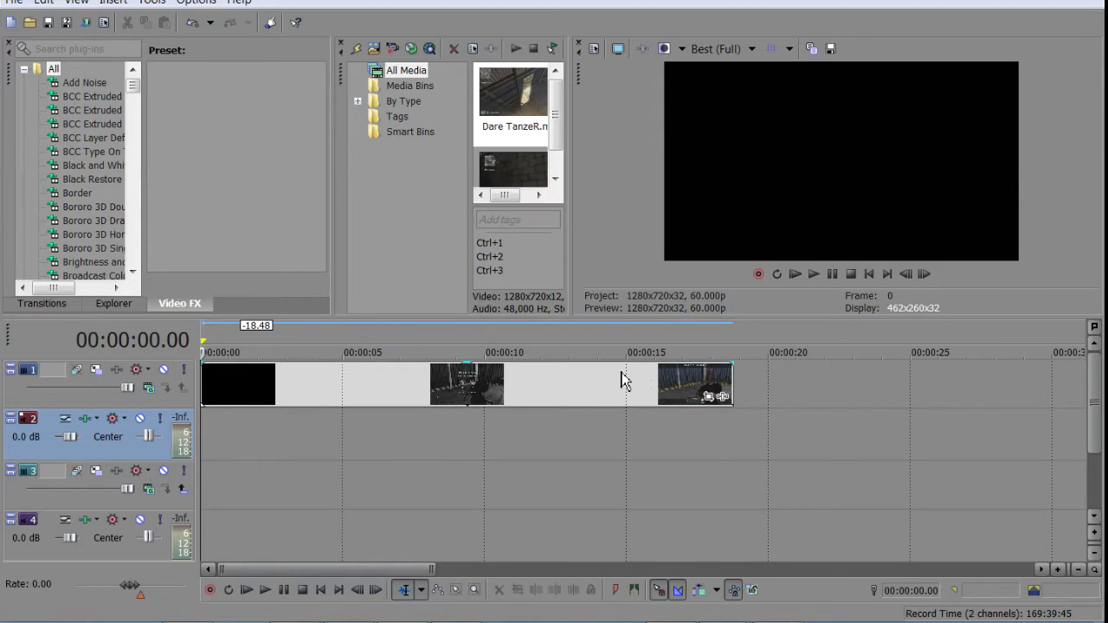
# Scrub through the Dare TanzeR clip and set its video event properties to Disable resample
pyautogui.click(420, 388)
pyautogui.click(530, 383)
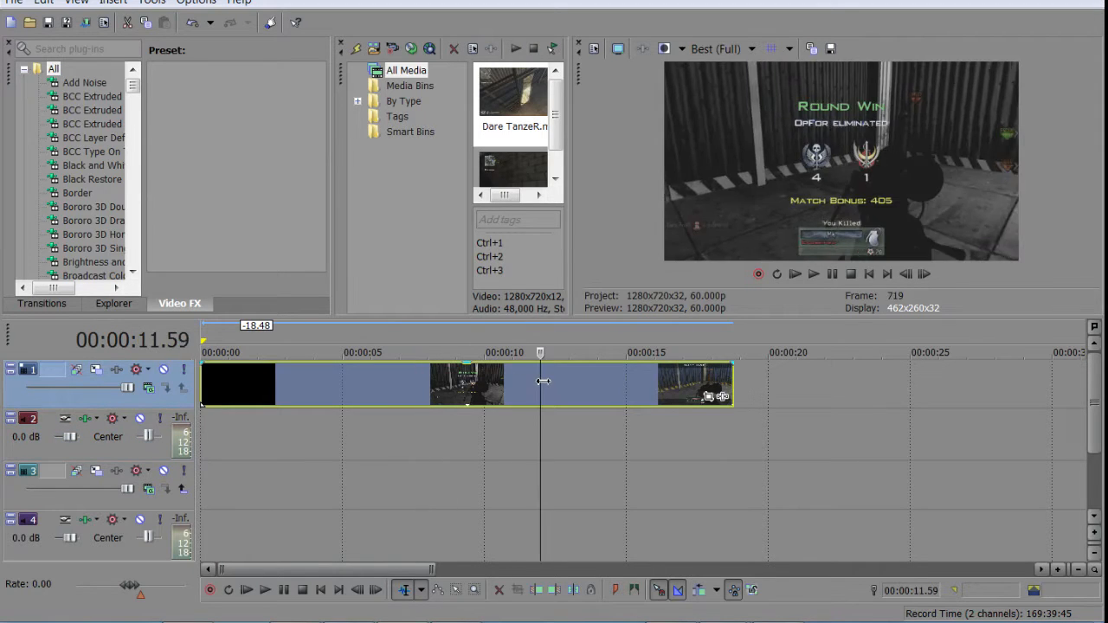
pyautogui.hotkey('ctrl', 'Home')
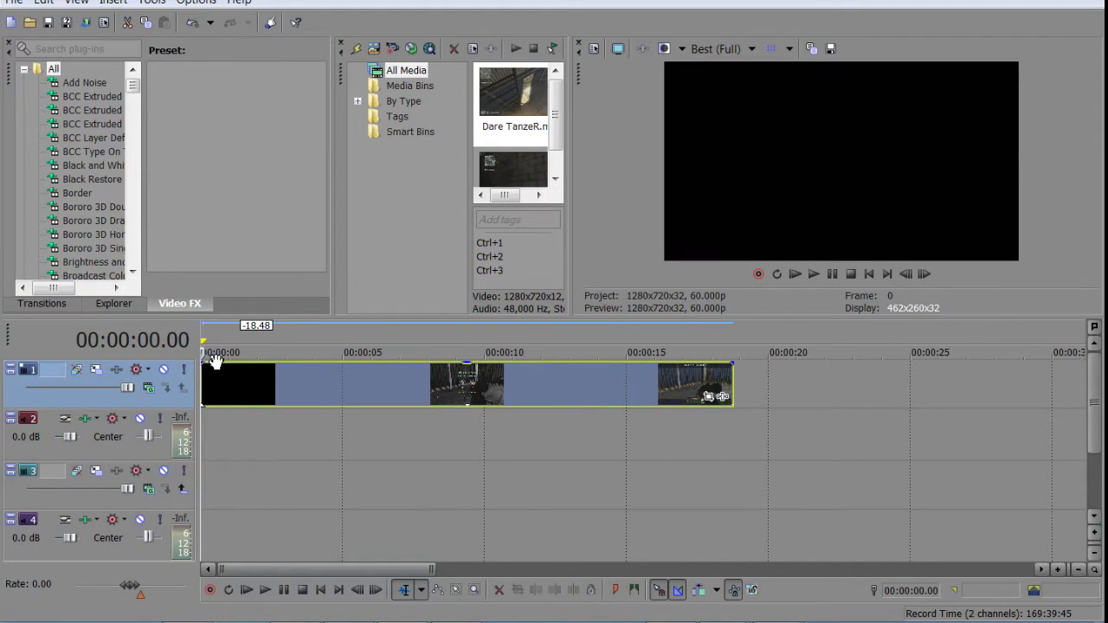
pyautogui.click(372, 394)
pyautogui.moveTo(373, 392); pyautogui.dragTo(314, 383)
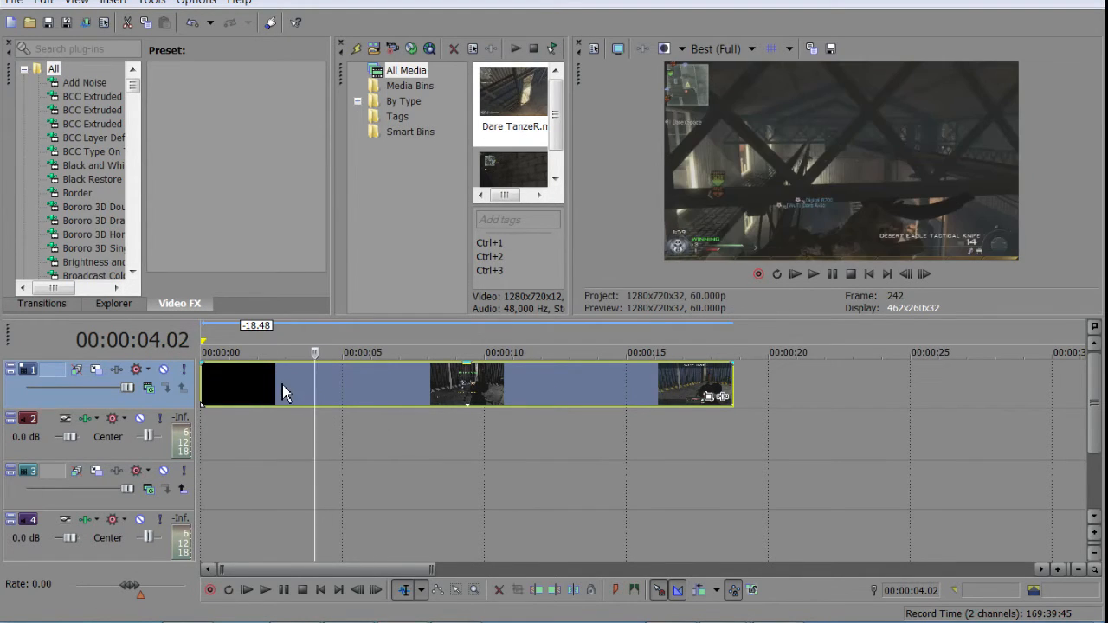
pyautogui.click(299, 391)
pyautogui.rightClick(298, 391)
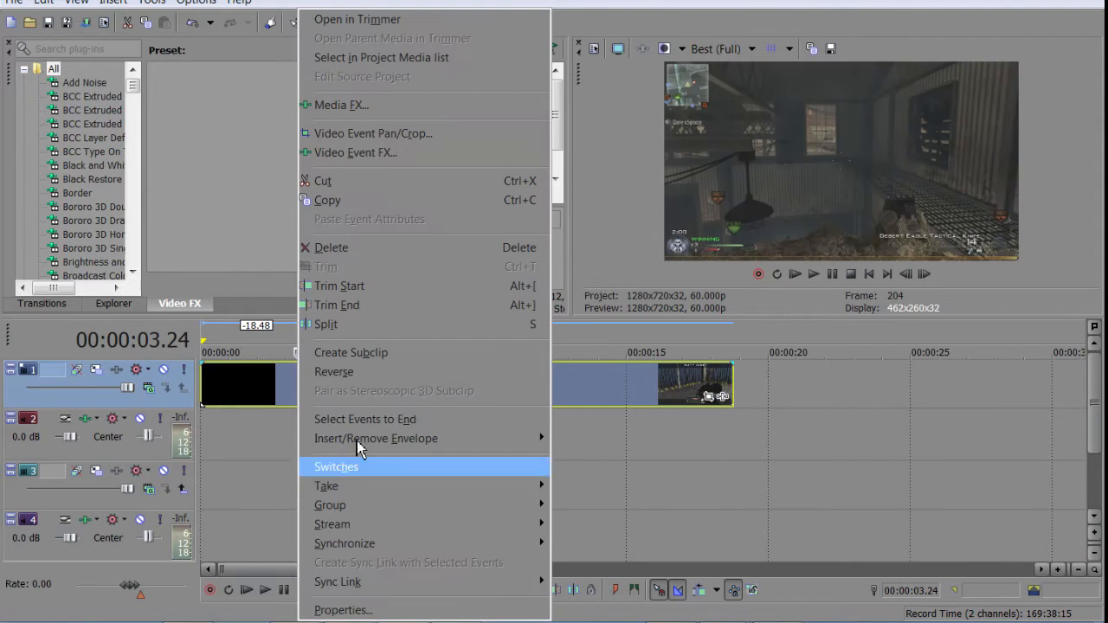
pyautogui.click(365, 610)
pyautogui.click(478, 251)
pyautogui.click(607, 537)
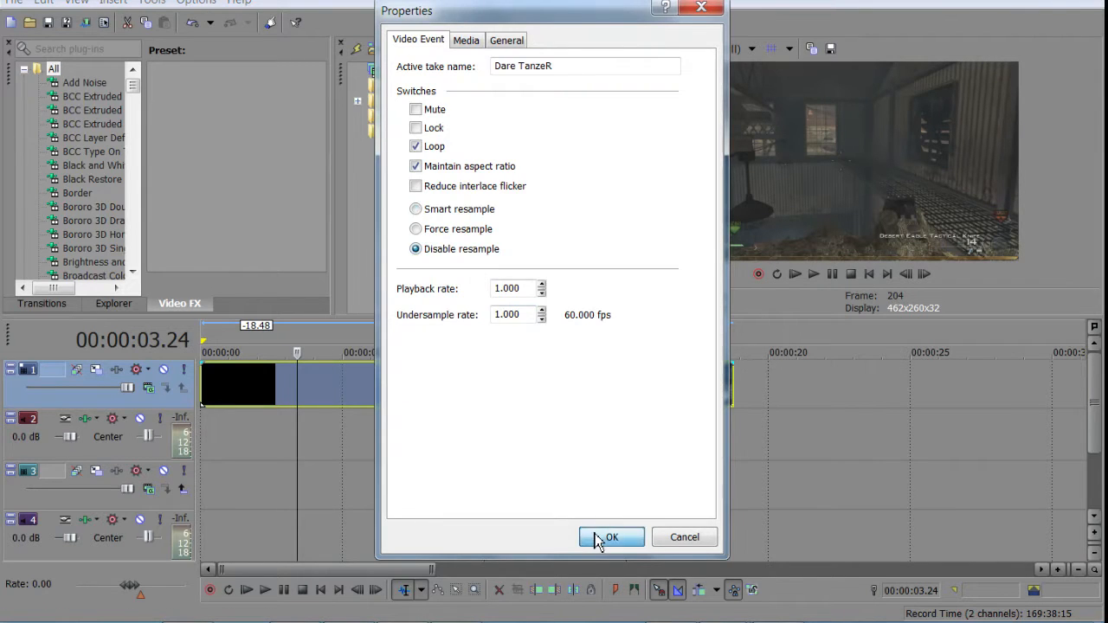
# Step through the Dare TanzeR clip frame by frame from about 3 to 5 seconds, and return the playhead to the start
pyautogui.click(926, 273)
pyautogui.click(931, 273)
pyautogui.click(933, 273)
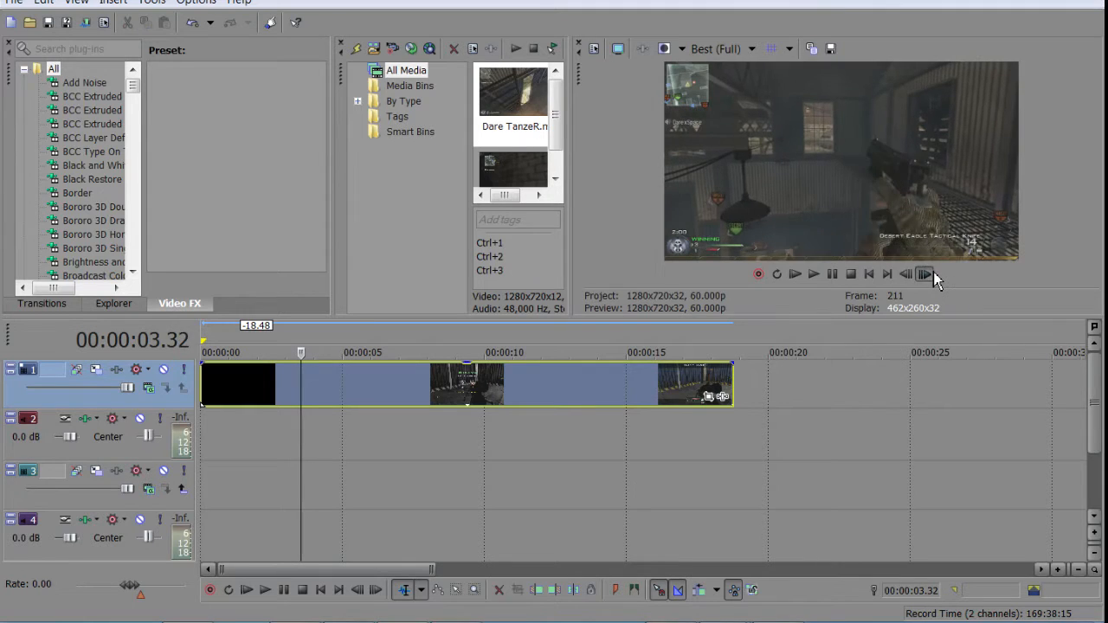
pyautogui.click(933, 272)
pyautogui.click(935, 271)
pyautogui.hotkey('alt', 'Right')
pyautogui.hotkey('alt', 'Right')
pyautogui.hotkey('alt', 'Right')
pyautogui.hotkey('alt', 'Right')
pyautogui.hotkey('alt', 'Right')
pyautogui.hotkey('alt', 'Right')
pyautogui.hotkey('alt', 'Right')
pyautogui.hotkey('alt', 'Right')
pyautogui.hotkey('alt', 'Right')
pyautogui.hotkey('alt', 'Right')
pyautogui.hotkey('alt', 'Right')
pyautogui.hotkey('alt', 'Right')
pyautogui.hotkey('alt', 'Right')
pyautogui.hotkey('alt', 'Right')
pyautogui.hotkey('alt', 'Right')
pyautogui.hotkey('alt', 'Right')
pyautogui.hotkey('alt', 'Right')
pyautogui.hotkey('alt', 'Right')
pyautogui.hotkey('alt', 'Right')
pyautogui.hotkey('alt', 'Right')
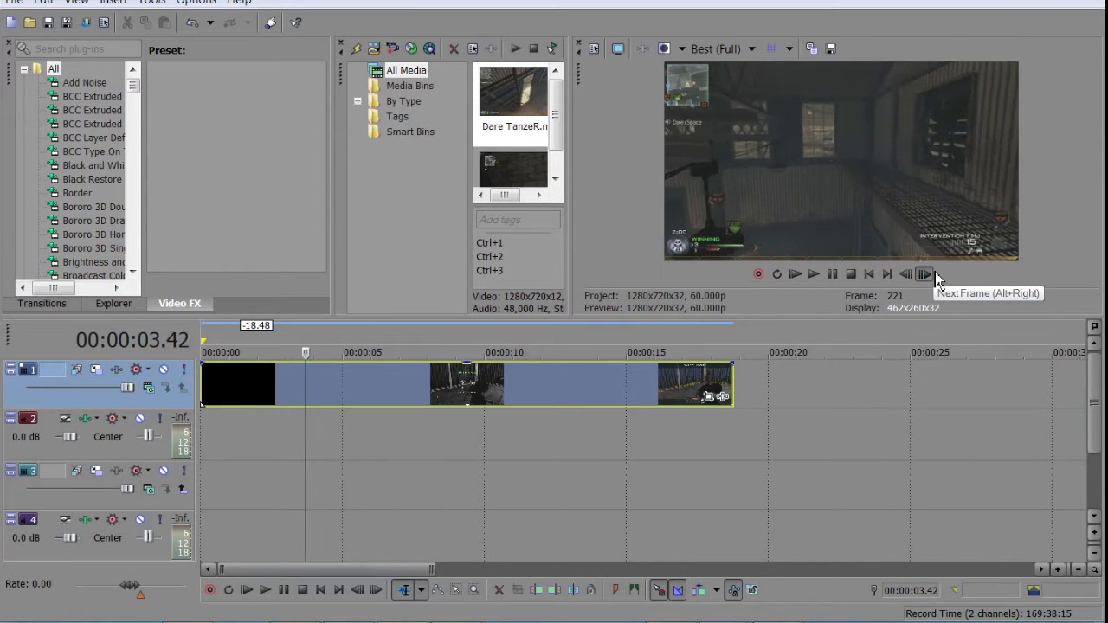
pyautogui.hotkey('alt', 'Right')
pyautogui.hotkey('alt', 'Right')
pyautogui.hotkey('alt', 'Right')
pyautogui.hotkey('alt', 'Right')
pyautogui.hotkey('alt', 'Right')
pyautogui.hotkey('alt', 'Right')
pyautogui.hotkey('alt', 'Right')
pyautogui.hotkey('alt', 'Right')
pyautogui.hotkey('alt', 'Right')
pyautogui.hotkey('alt', 'Right')
pyautogui.hotkey('alt', 'Right')
pyautogui.hotkey('alt', 'Right')
pyautogui.hotkey('alt', 'Right')
pyautogui.hotkey('alt', 'Right')
pyautogui.hotkey('alt', 'Right')
pyautogui.hotkey('alt', 'Right')
pyautogui.hotkey('alt', 'Right')
pyautogui.hotkey('alt', 'Right')
pyautogui.hotkey('alt', 'Right')
pyautogui.hotkey('alt', 'Right')
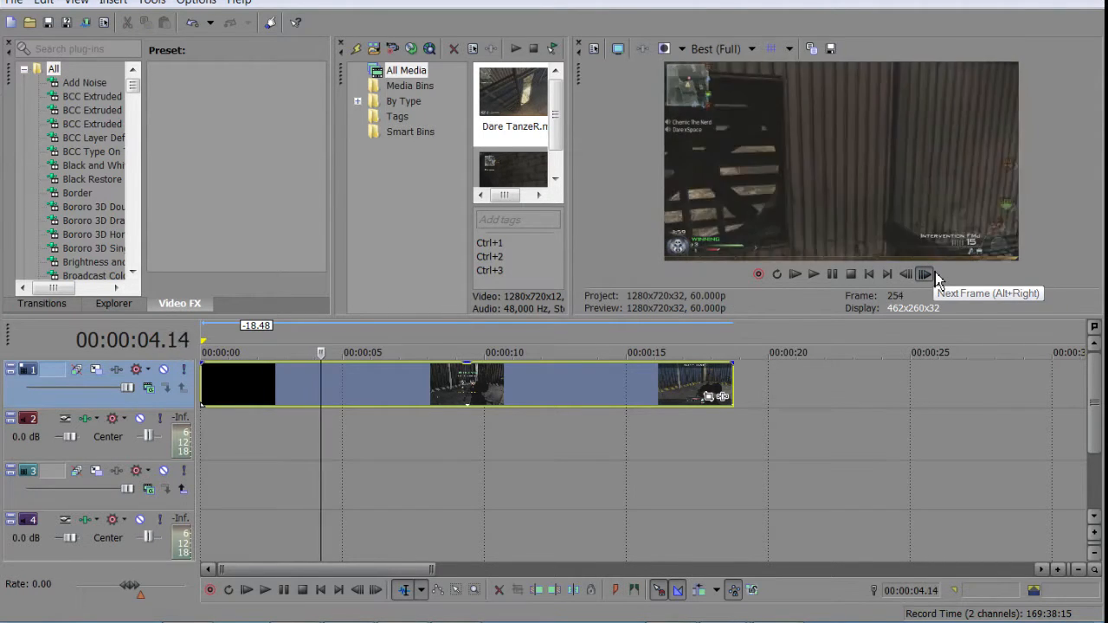
pyautogui.hotkey('alt', 'Right')
pyautogui.hotkey('alt', 'Right')
pyautogui.hotkey('alt', 'Right')
pyautogui.hotkey('alt', 'Right')
pyautogui.hotkey('alt', 'Right')
pyautogui.hotkey('alt', 'Right')
pyautogui.hotkey('alt', 'Right')
pyautogui.hotkey('alt', 'Right')
pyautogui.hotkey('alt', 'Right')
pyautogui.hotkey('alt', 'Right')
pyautogui.hotkey('alt', 'Right')
pyautogui.hotkey('alt', 'Right')
pyautogui.hotkey('alt', 'Right')
pyautogui.hotkey('alt', 'Right')
pyautogui.hotkey('alt', 'Right')
pyautogui.hotkey('alt', 'Right')
pyautogui.hotkey('alt', 'Right')
pyautogui.hotkey('alt', 'Right')
pyautogui.hotkey('alt', 'Right')
pyautogui.hotkey('alt', 'Right')
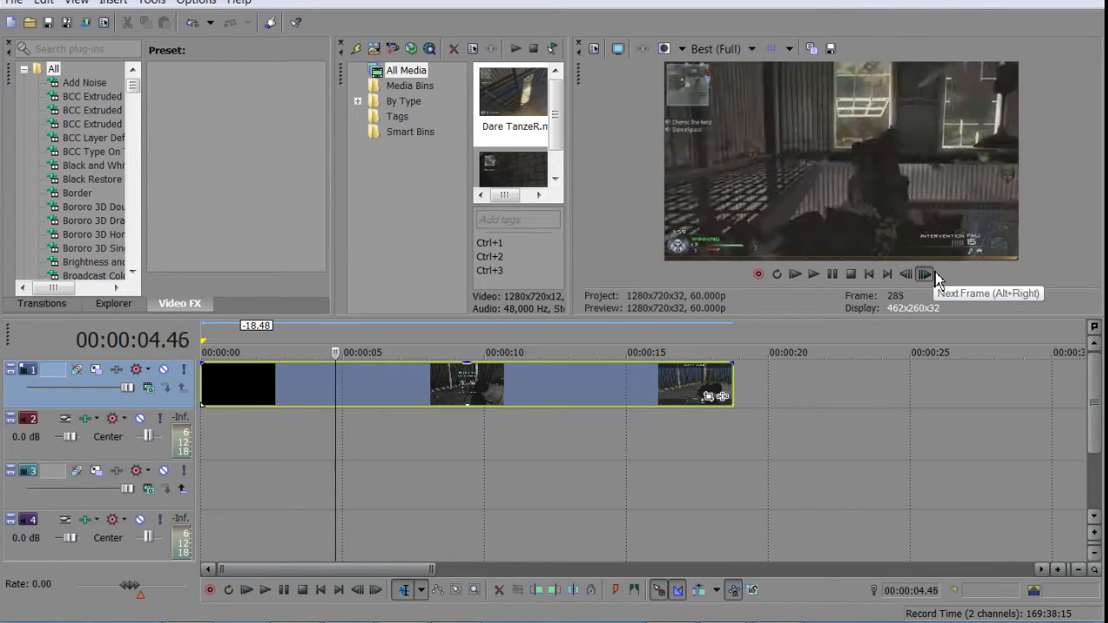
pyautogui.hotkey('alt', 'Right')
pyautogui.hotkey('alt', 'Right')
pyautogui.hotkey('alt', 'Right')
pyautogui.hotkey('alt', 'Right')
pyautogui.hotkey('alt', 'Right')
pyautogui.hotkey('alt', 'Right')
pyautogui.hotkey('alt', 'Right')
pyautogui.hotkey('alt', 'Right')
pyautogui.hotkey('alt', 'Right')
pyautogui.hotkey('alt', 'Right')
pyautogui.hotkey('alt', 'Right')
pyautogui.hotkey('alt', 'Right')
pyautogui.hotkey('alt', 'Right')
pyautogui.hotkey('alt', 'Right')
pyautogui.hotkey('alt', 'Right')
pyautogui.hotkey('alt', 'Right')
pyautogui.hotkey('alt', 'Right')
pyautogui.hotkey('alt', 'Right')
pyautogui.hotkey('alt', 'Right')
pyautogui.hotkey('alt', 'Right')
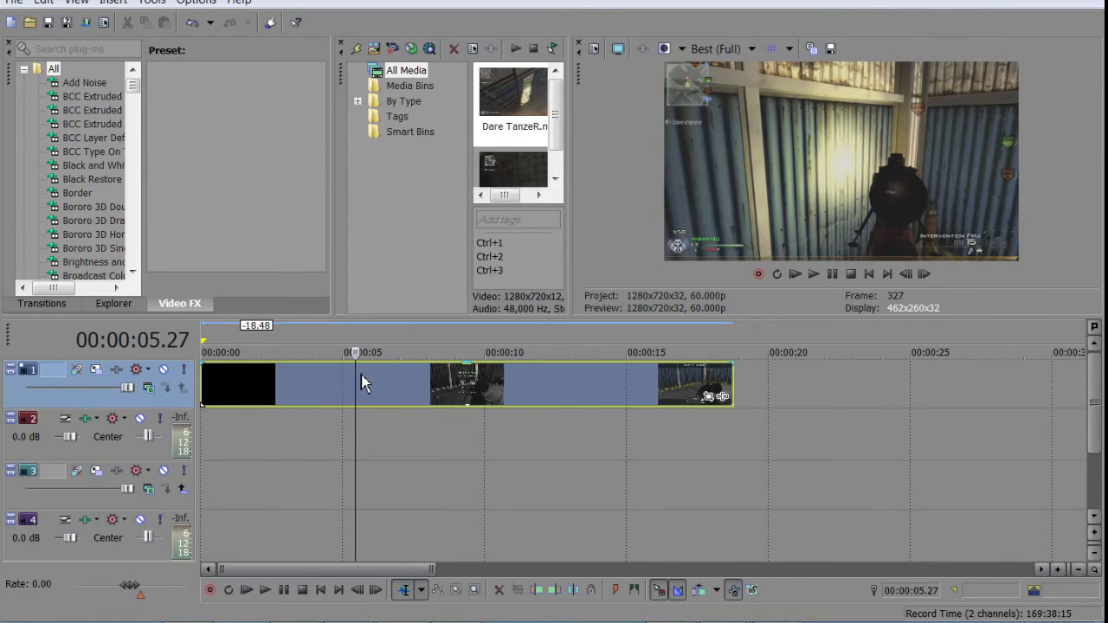
pyautogui.moveTo(356, 372); pyautogui.dragTo(165, 408)
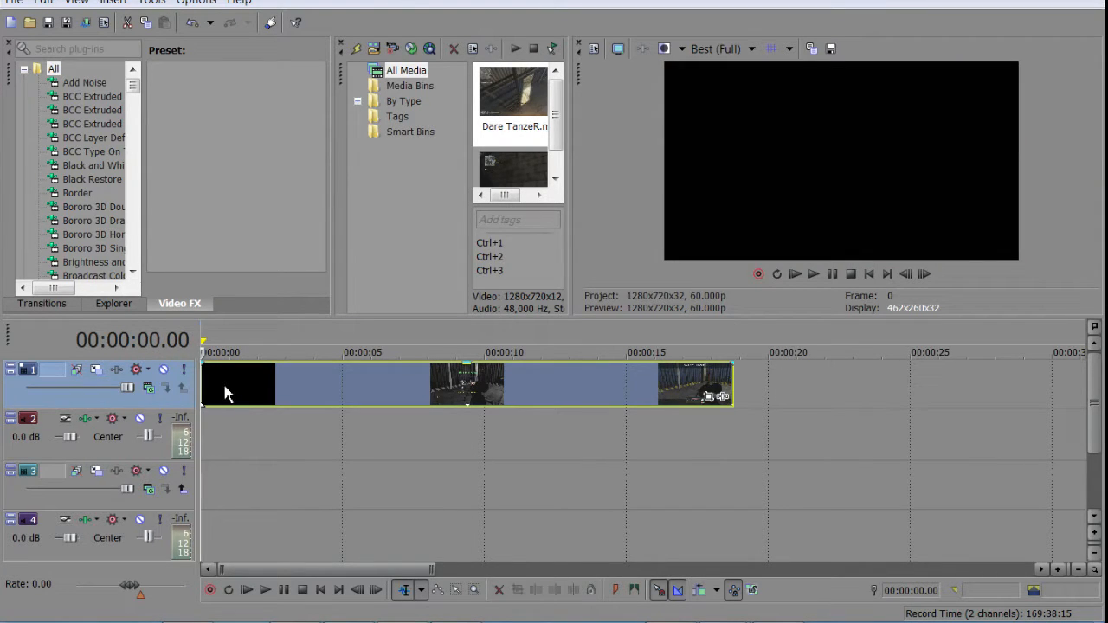
# Review the clip's footage around 2, 7 and 6 seconds, and return the playhead to the start
pyautogui.click(281, 375)
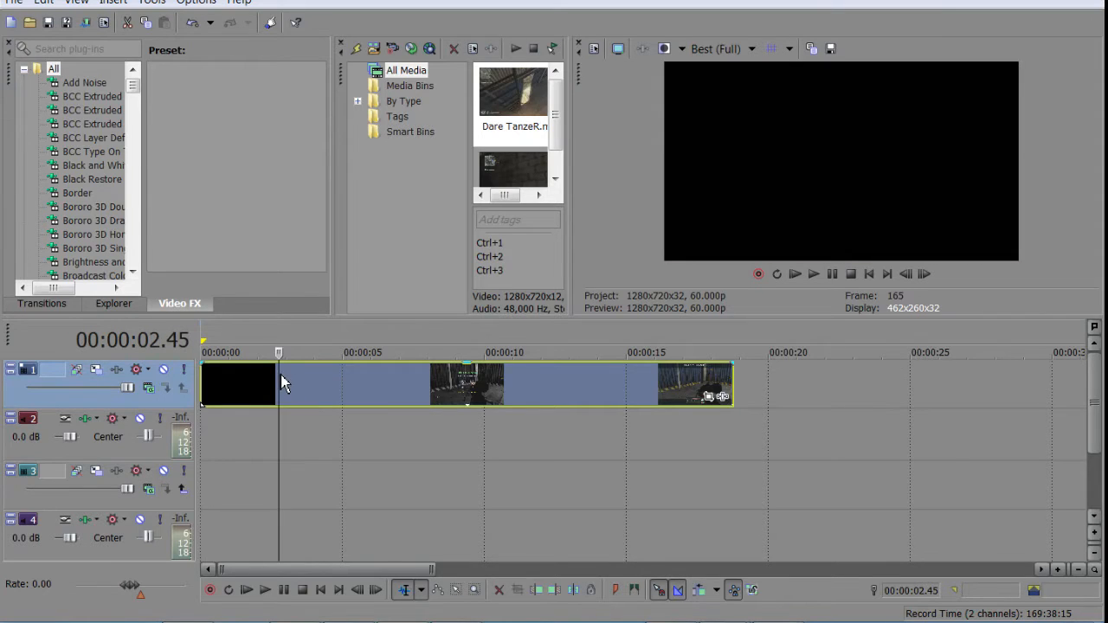
pyautogui.moveTo(334, 371)
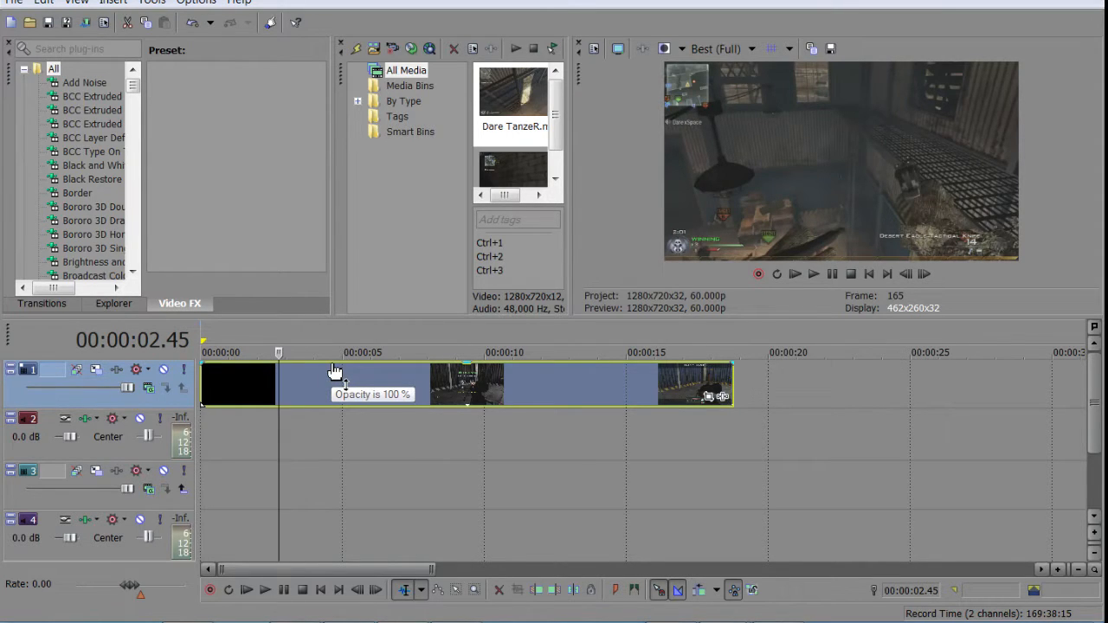
pyautogui.click(408, 386)
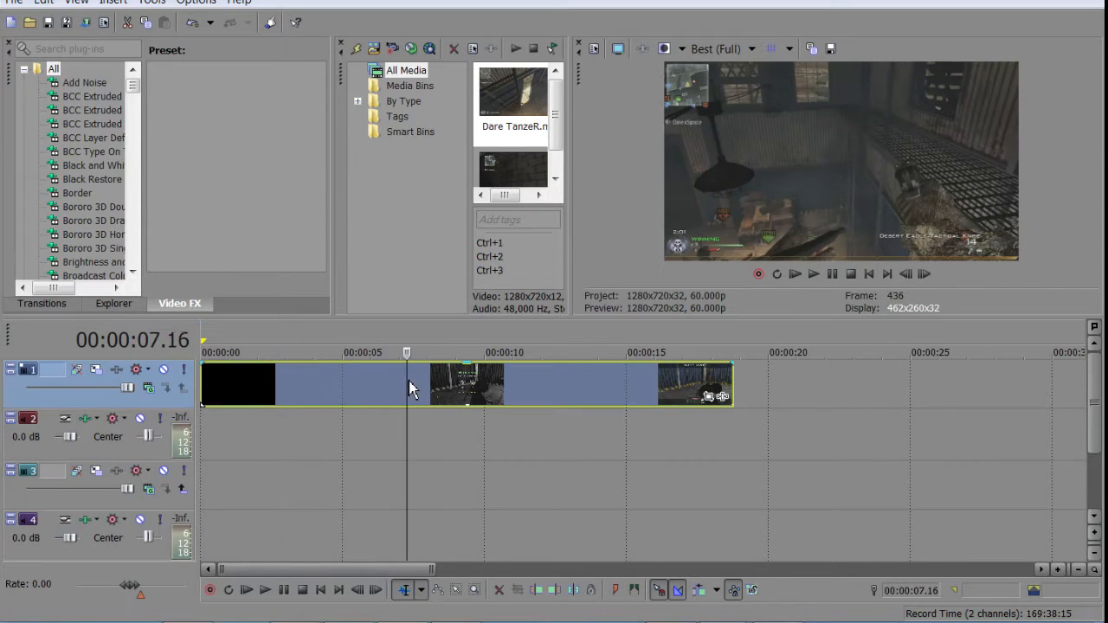
pyautogui.press('Left')
pyautogui.press('Left')
pyautogui.press('Left')
pyautogui.press('Left')
pyautogui.press('Left')
pyautogui.press('Left')
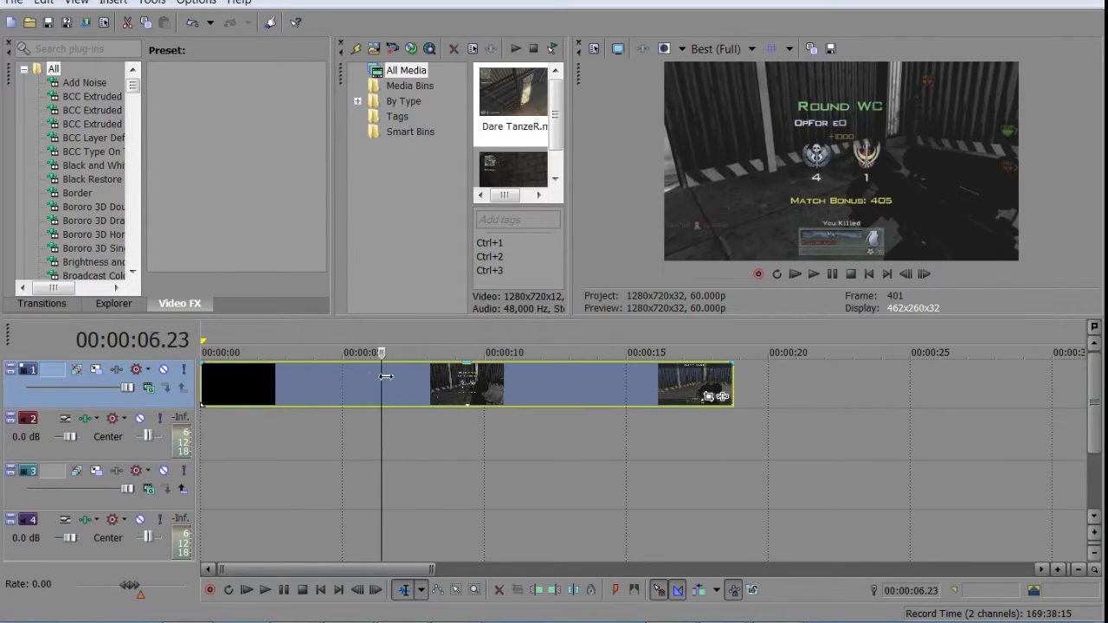
pyautogui.press('Home')
pyautogui.click(14, 2)
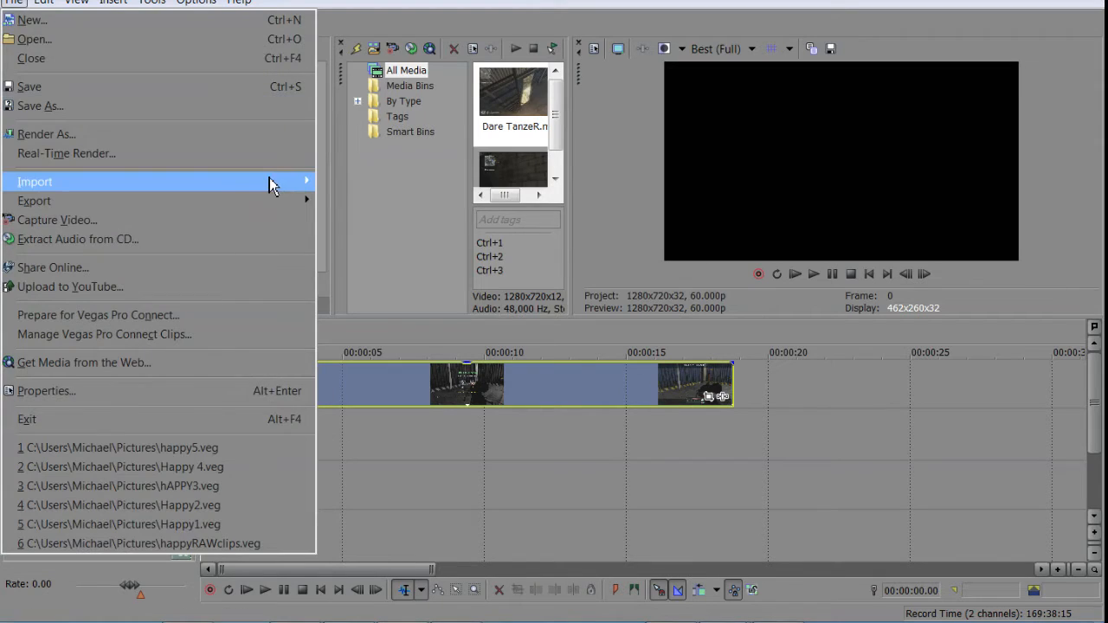
pyautogui.moveTo(270, 178)
pyautogui.click(393, 178)
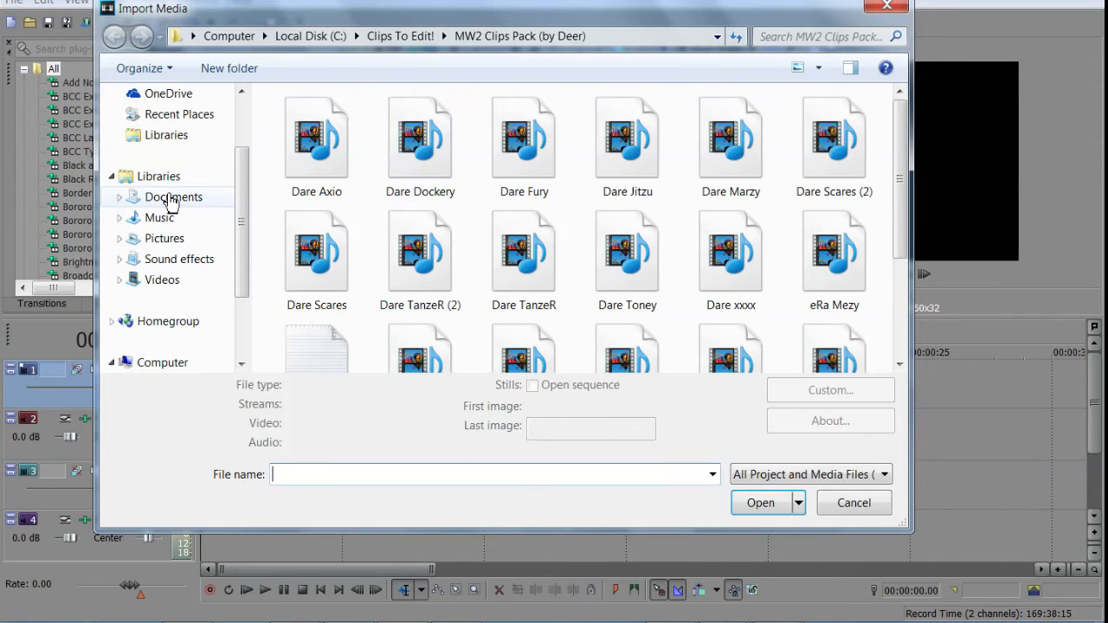
pyautogui.click(204, 200)
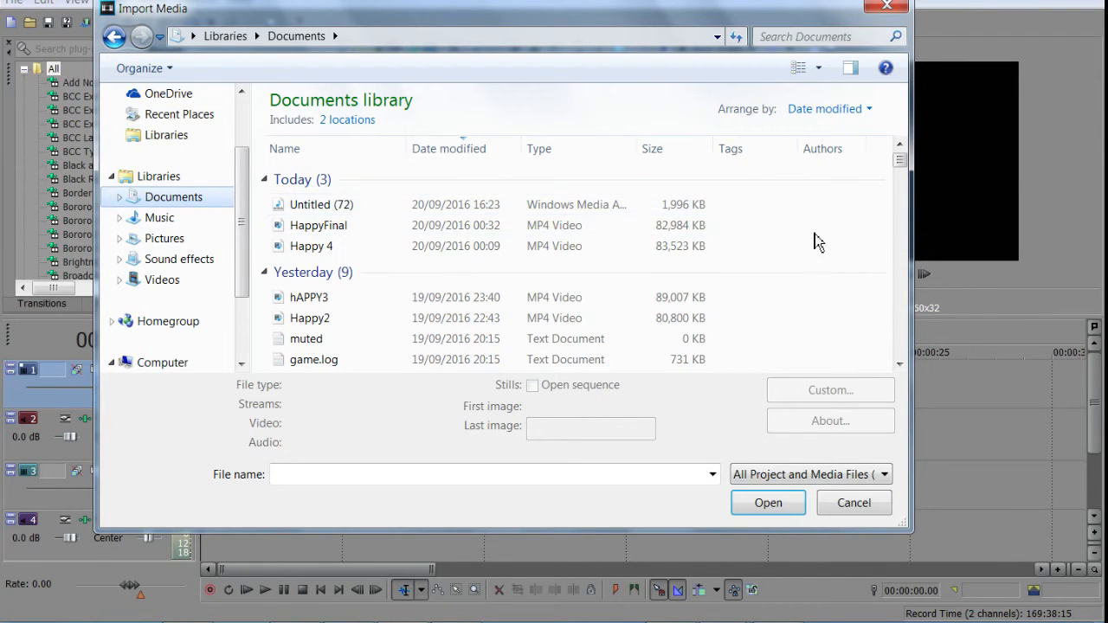
pyautogui.click(901, 365)
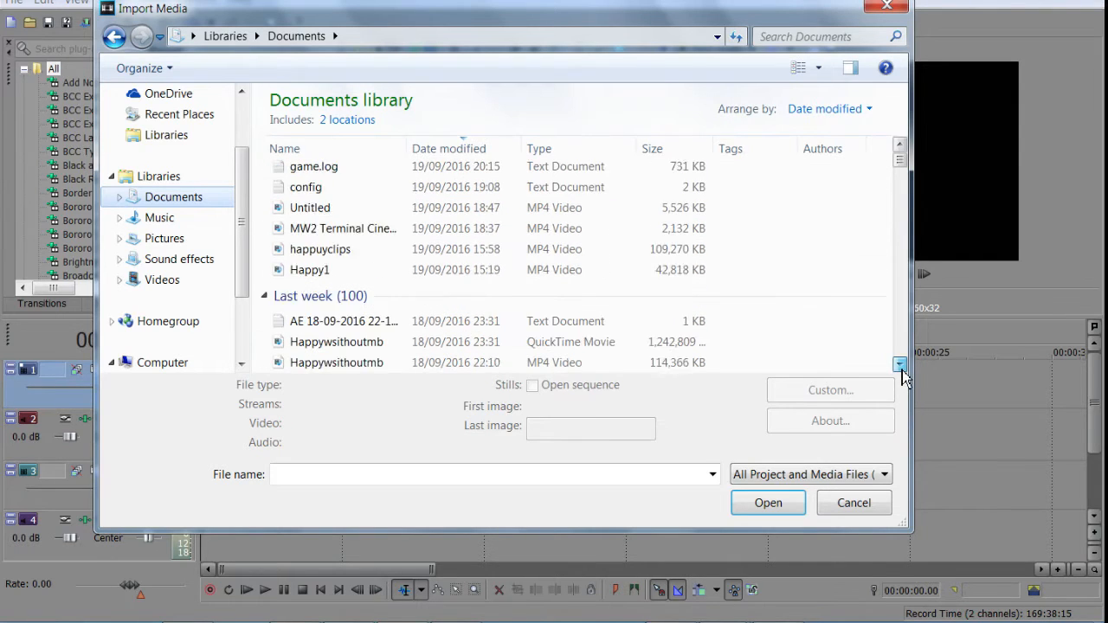
pyautogui.click(900, 365)
pyautogui.click(901, 364)
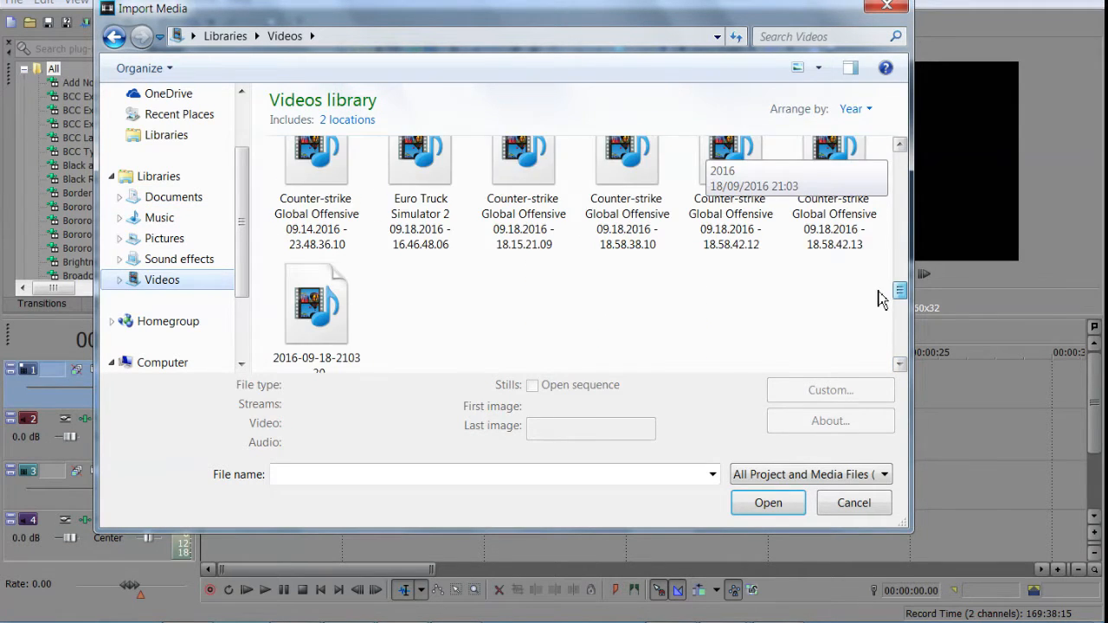
pyautogui.scroll(-2, 882, 299)
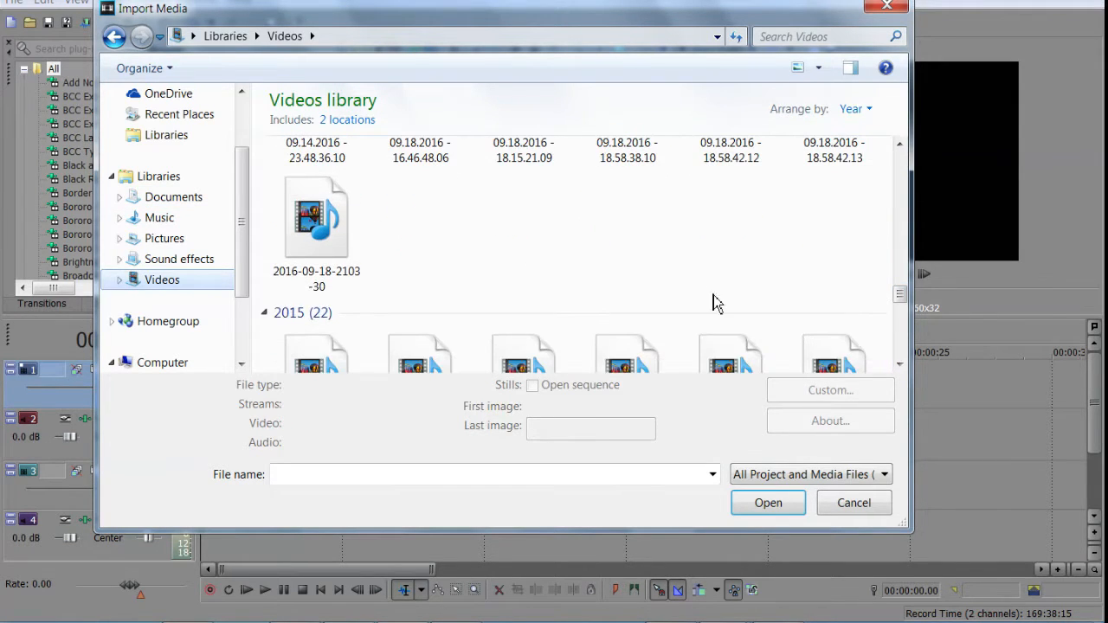
pyautogui.doubleClick(320, 199)
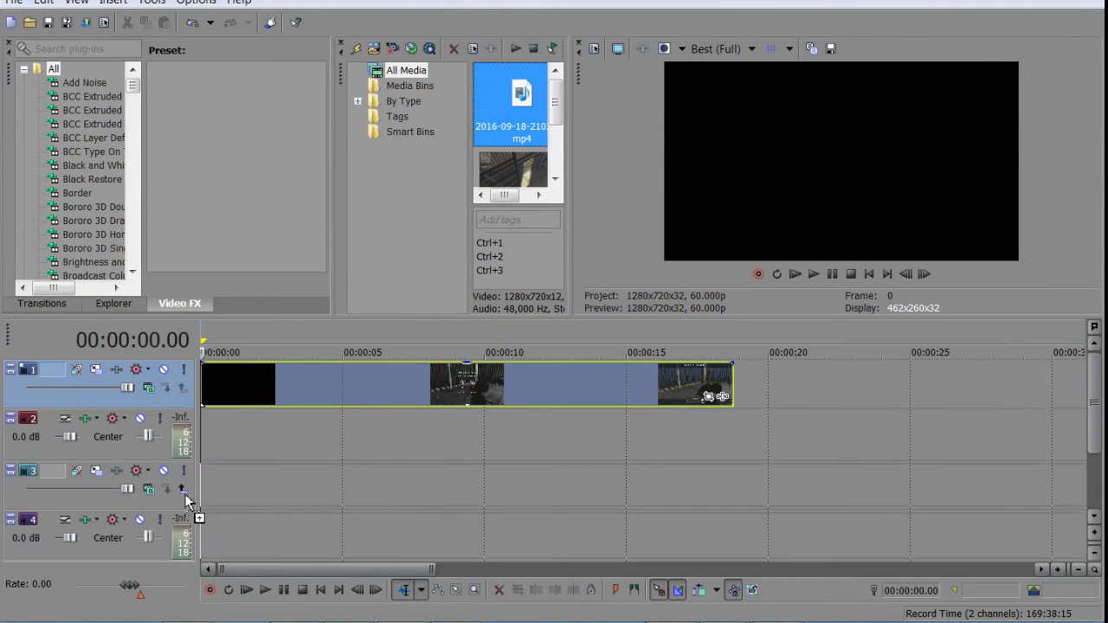
pyautogui.click(338, 506)
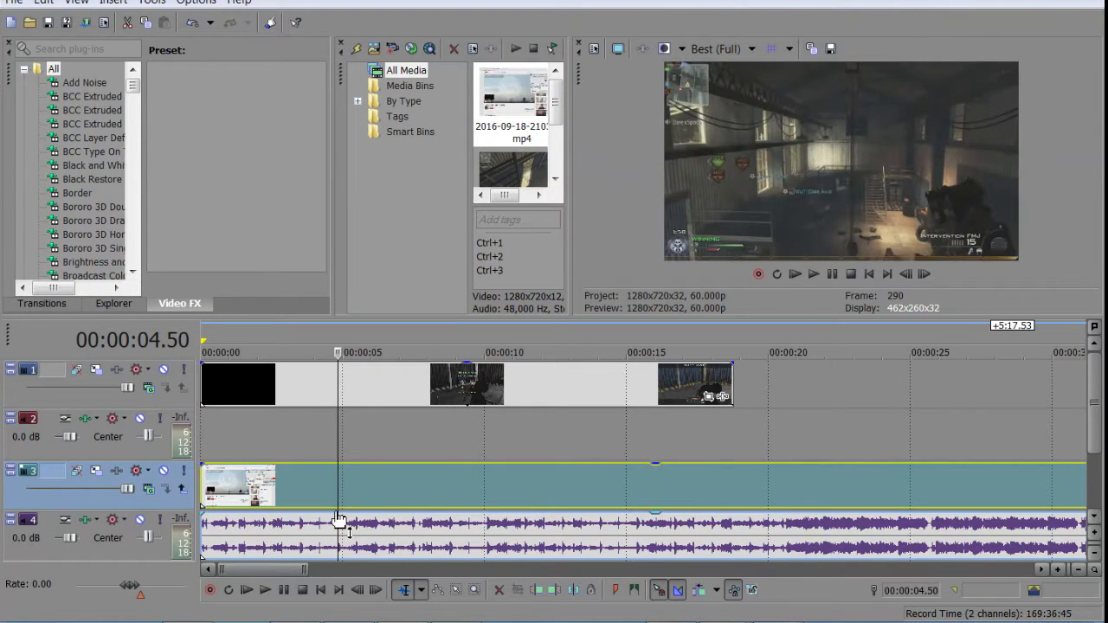
pyautogui.click(230, 500)
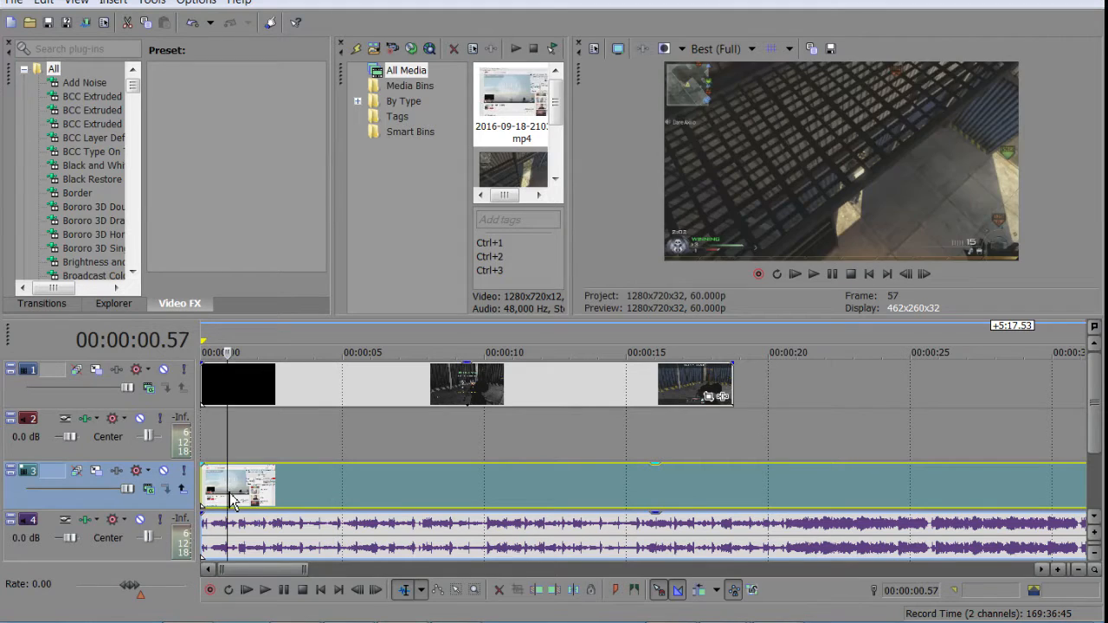
pyautogui.rightClick(230, 501)
pyautogui.click(265, 249)
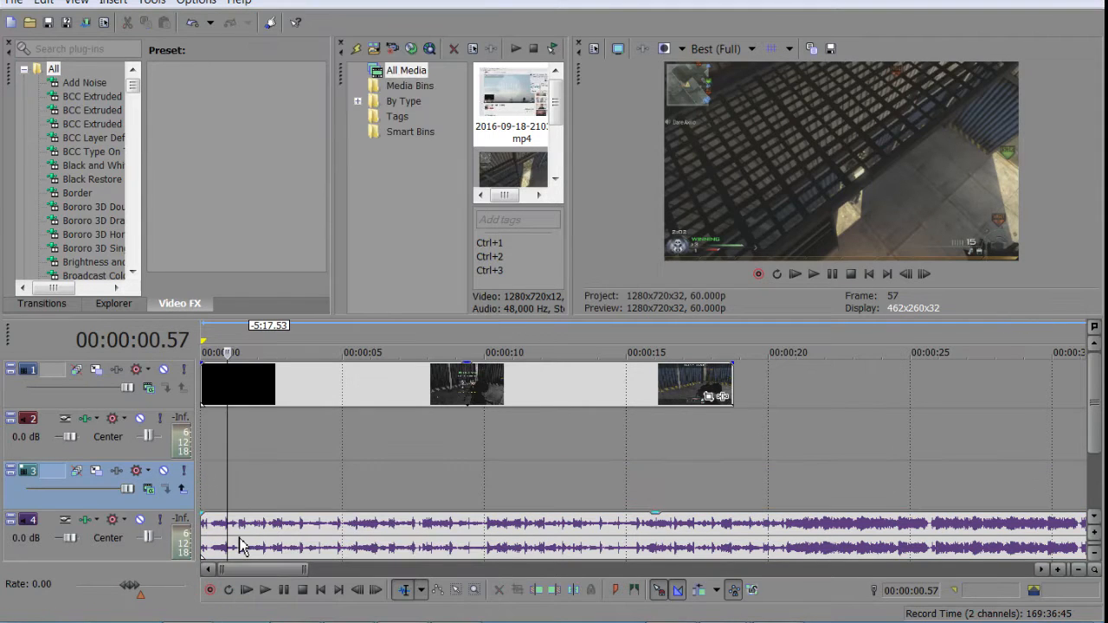
pyautogui.moveTo(242, 547); pyautogui.dragTo(269, 424)
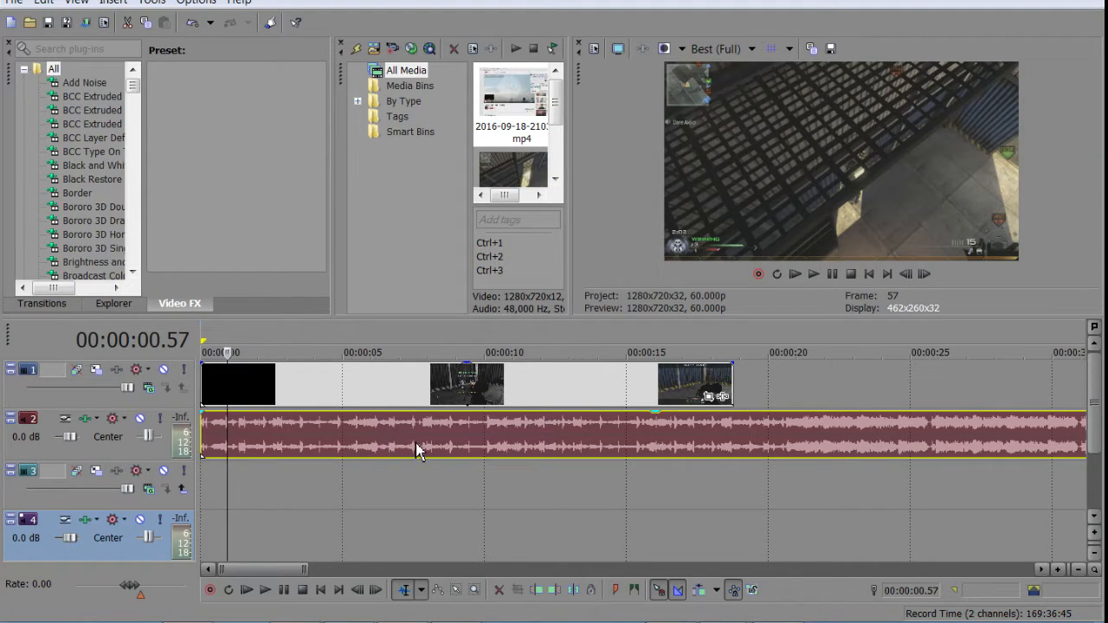
# Find the first shot's muzzle flash frame by frame and split the Dare TanzeR clip on track 1 at 00:00:05.27
pyautogui.click(395, 396)
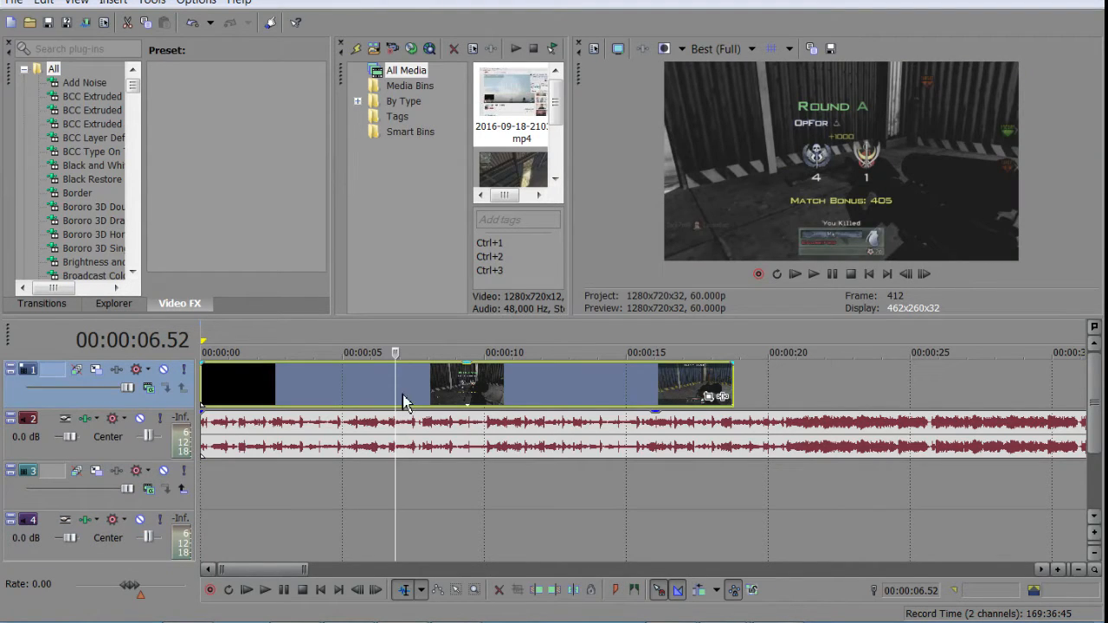
pyautogui.moveTo(401, 390); pyautogui.dragTo(349, 378)
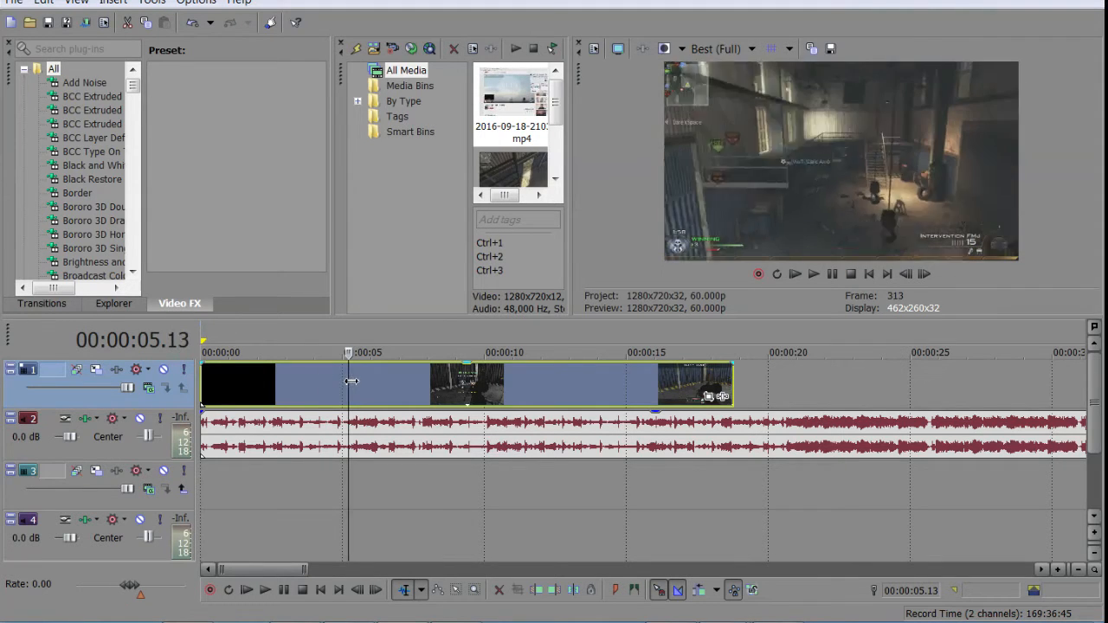
pyautogui.click(924, 275)
pyautogui.click(925, 276)
pyautogui.click(925, 276)
pyautogui.click(925, 276)
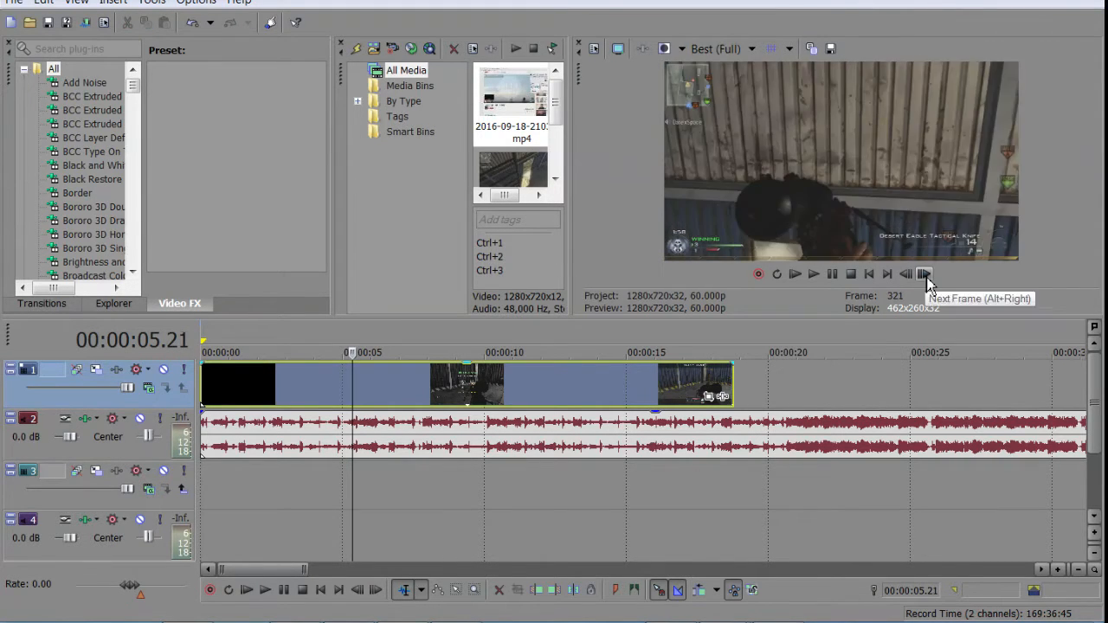
pyautogui.click(924, 275)
pyautogui.click(924, 275)
pyautogui.click(925, 275)
pyautogui.click(925, 275)
pyautogui.click(925, 275)
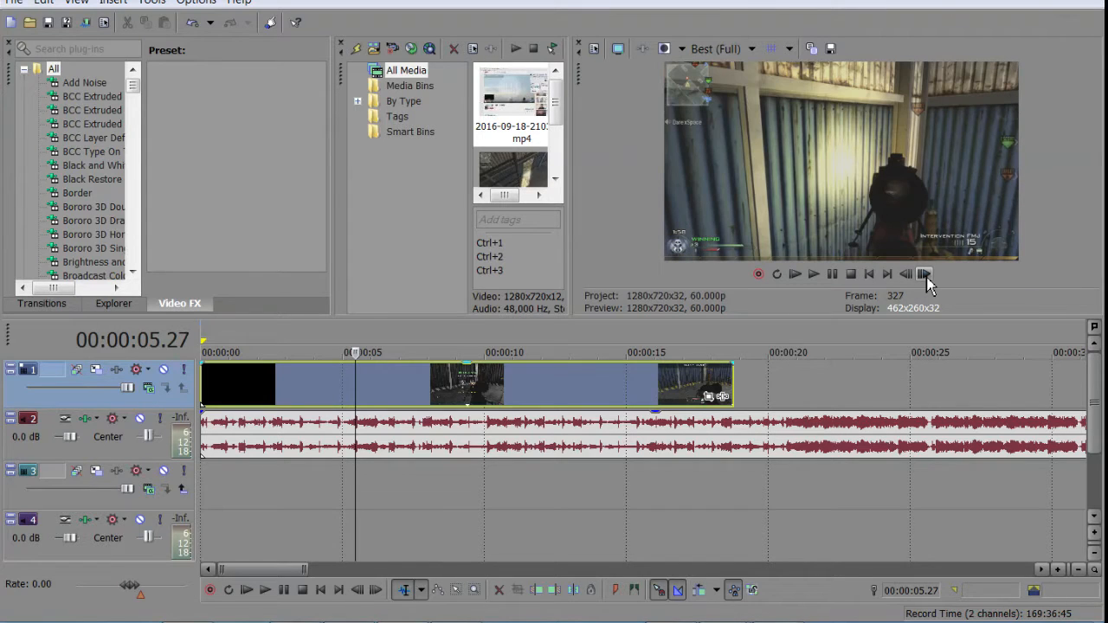
pyautogui.click(906, 274)
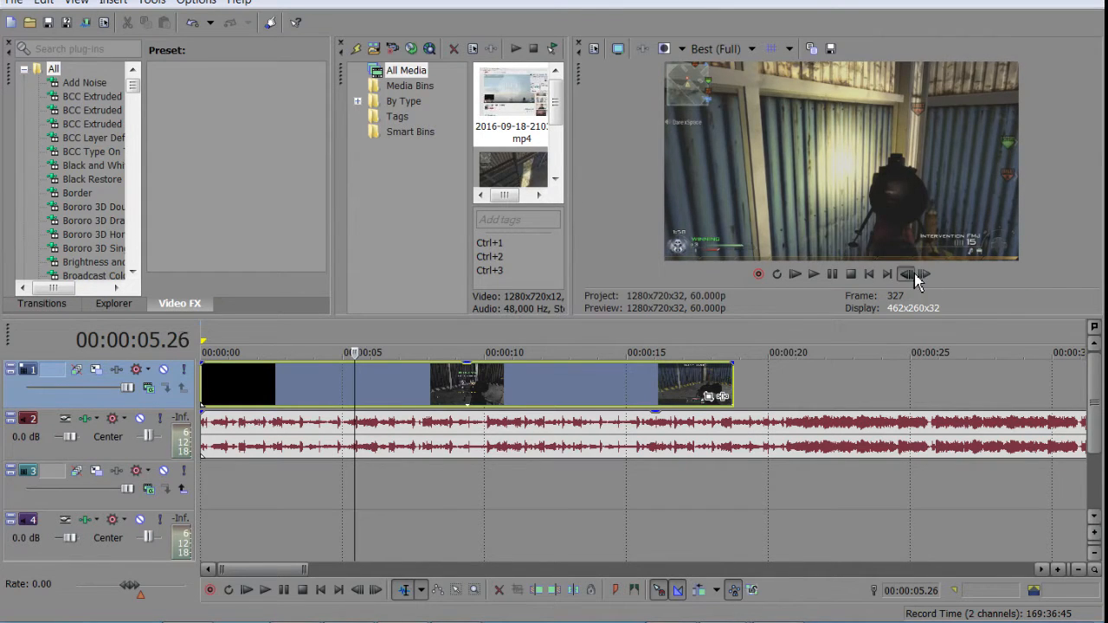
pyautogui.click(924, 274)
pyautogui.scroll(5, 712, 444)
pyautogui.scroll(-3, 726, 437)
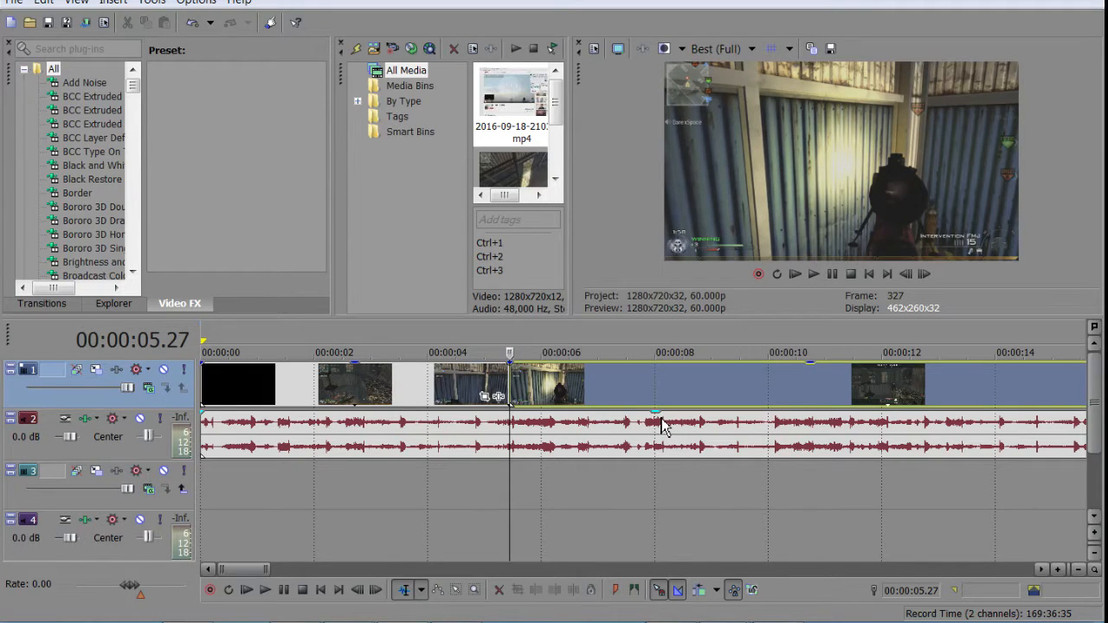
pyautogui.scroll(-3, 667, 422)
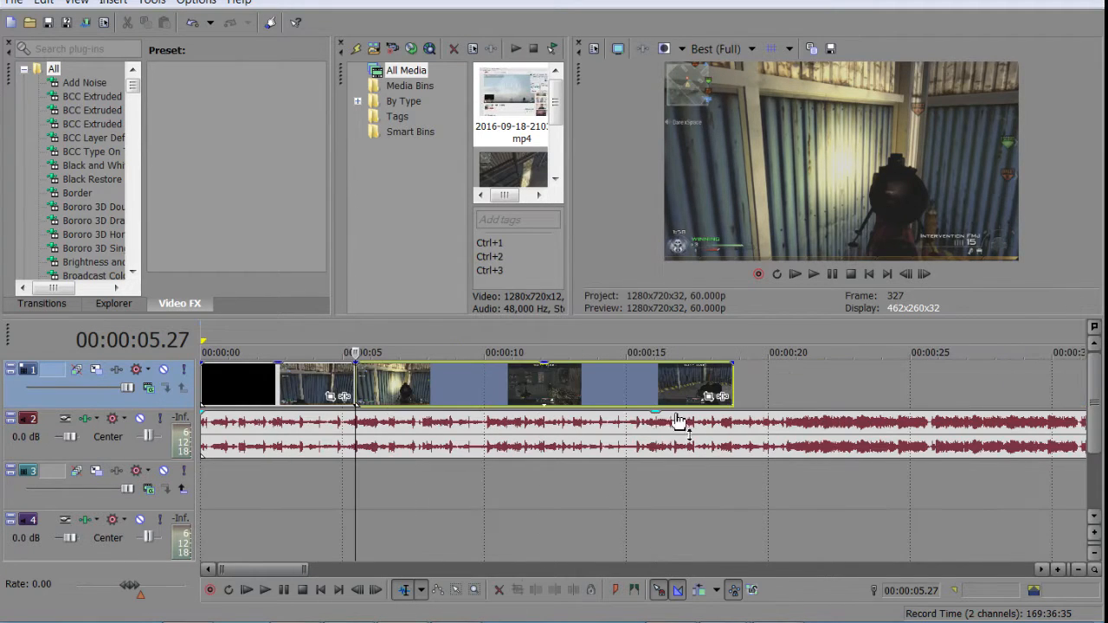
# Find the muzzle flash in the round-winning killcam and split the remaining Dare TanzeR piece at 00:00:14.58
pyautogui.click(468, 400)
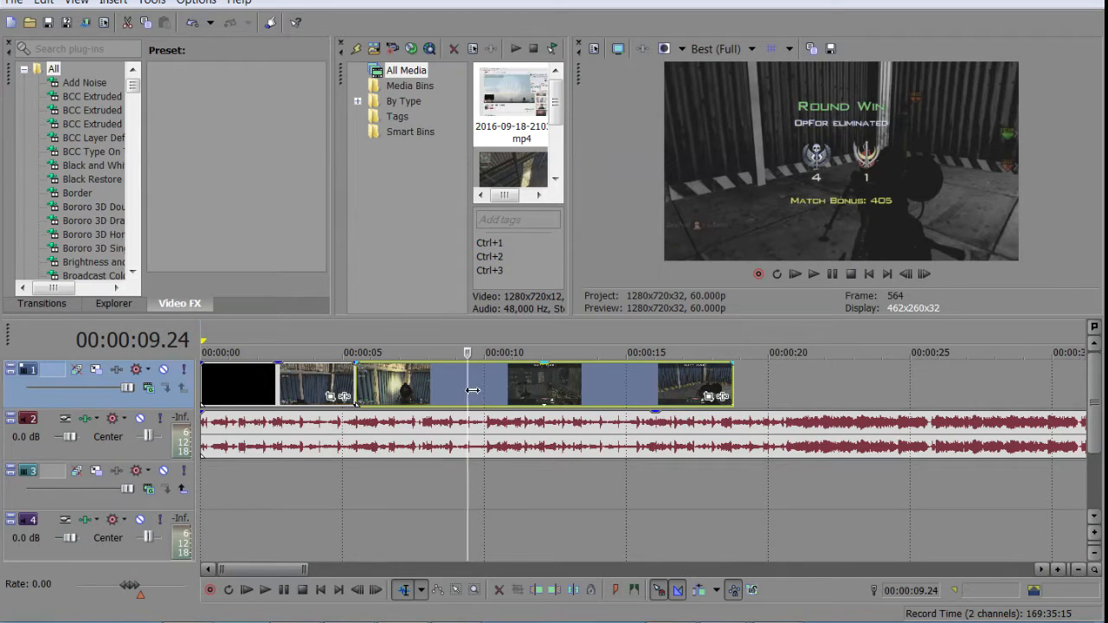
pyautogui.moveTo(544, 422); pyautogui.dragTo(614, 423)
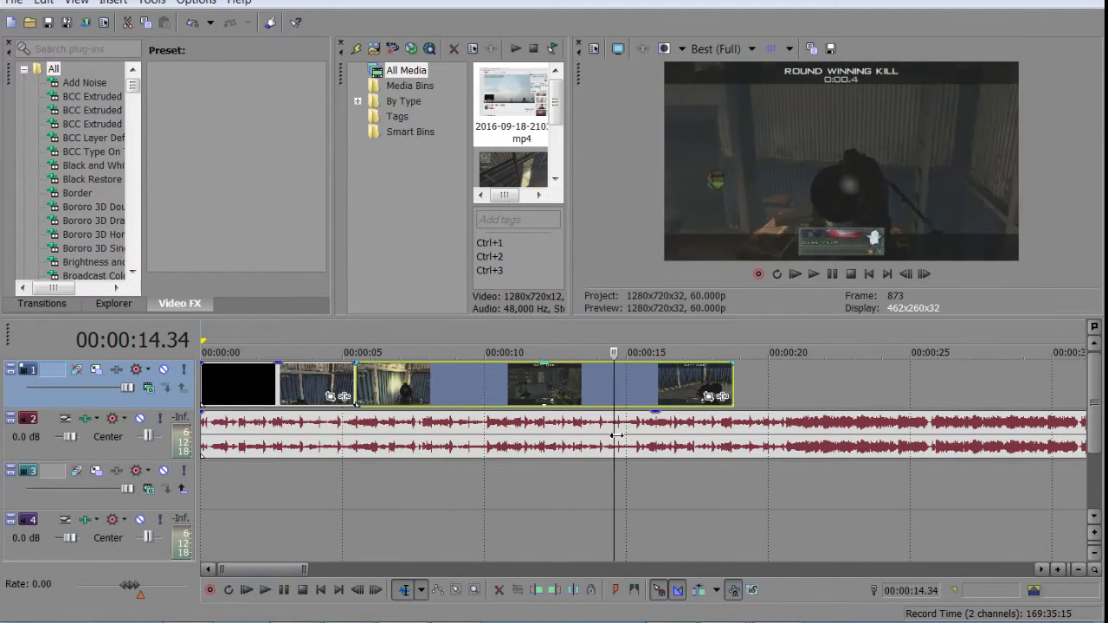
pyautogui.click(924, 275)
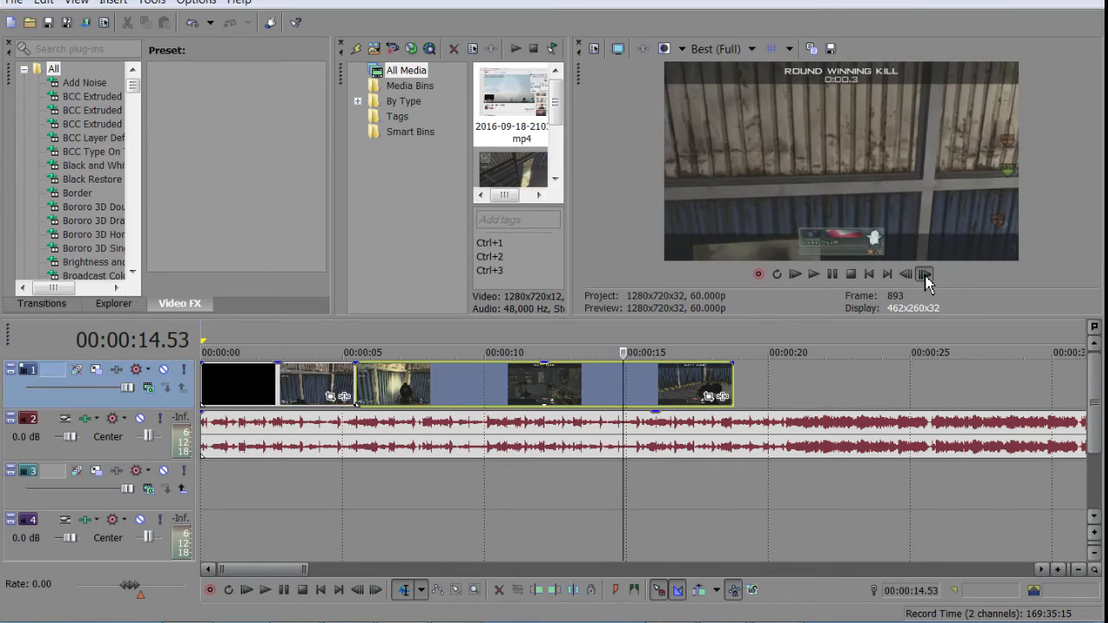
pyautogui.click(924, 275)
pyautogui.hotkey('alt', 'Left')
pyautogui.hotkey('alt', 'Left')
pyautogui.hotkey('alt', 'Left')
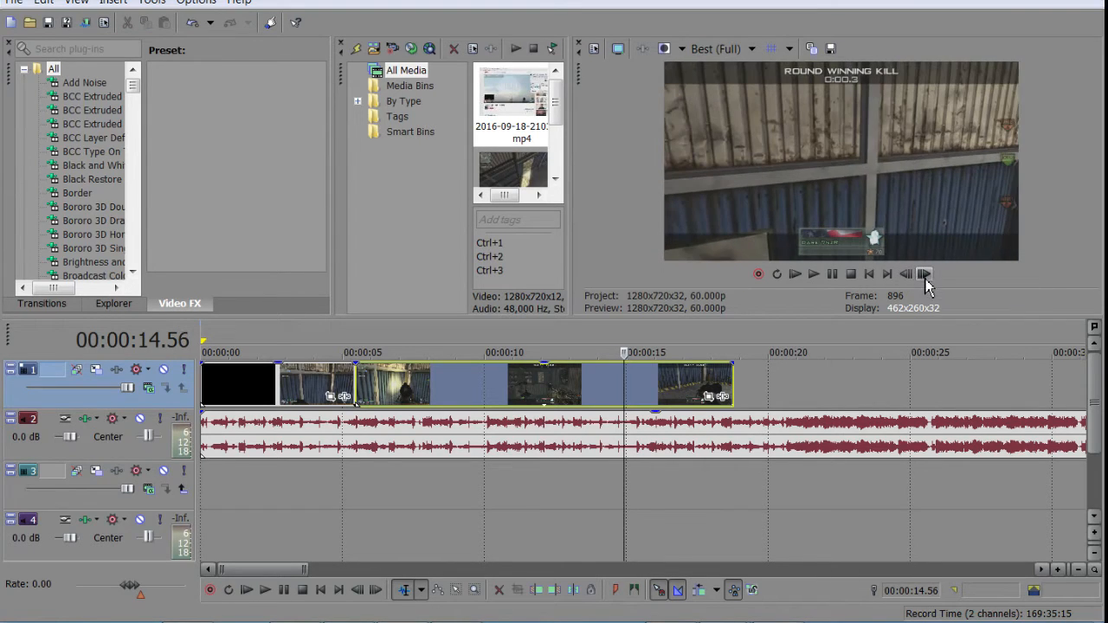
pyautogui.click(924, 275)
pyautogui.click(922, 277)
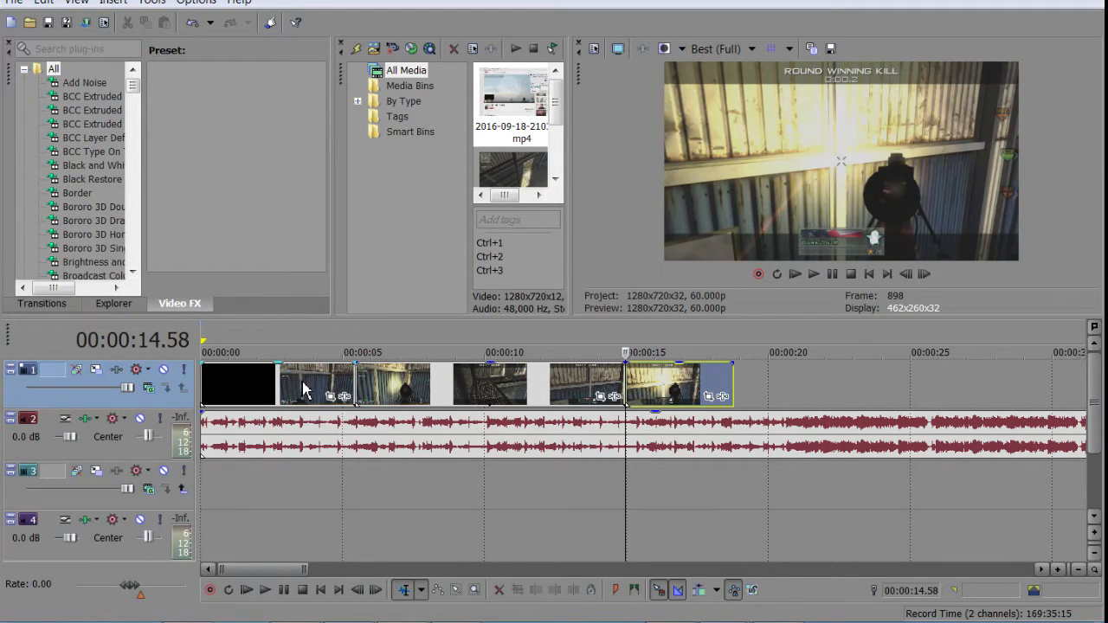
# Shift all three pieces of the Dare TanzeR clip 10.41 seconds later on track 1, keeping them end to end
pyautogui.click(551, 383)
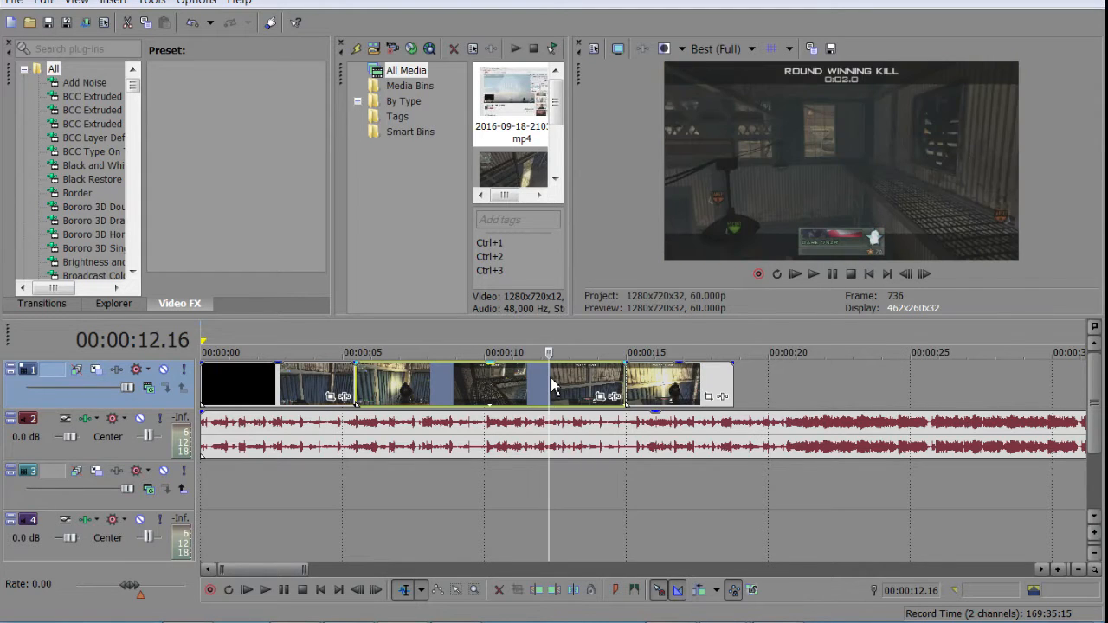
pyautogui.moveTo(551, 378); pyautogui.dragTo(202, 408)
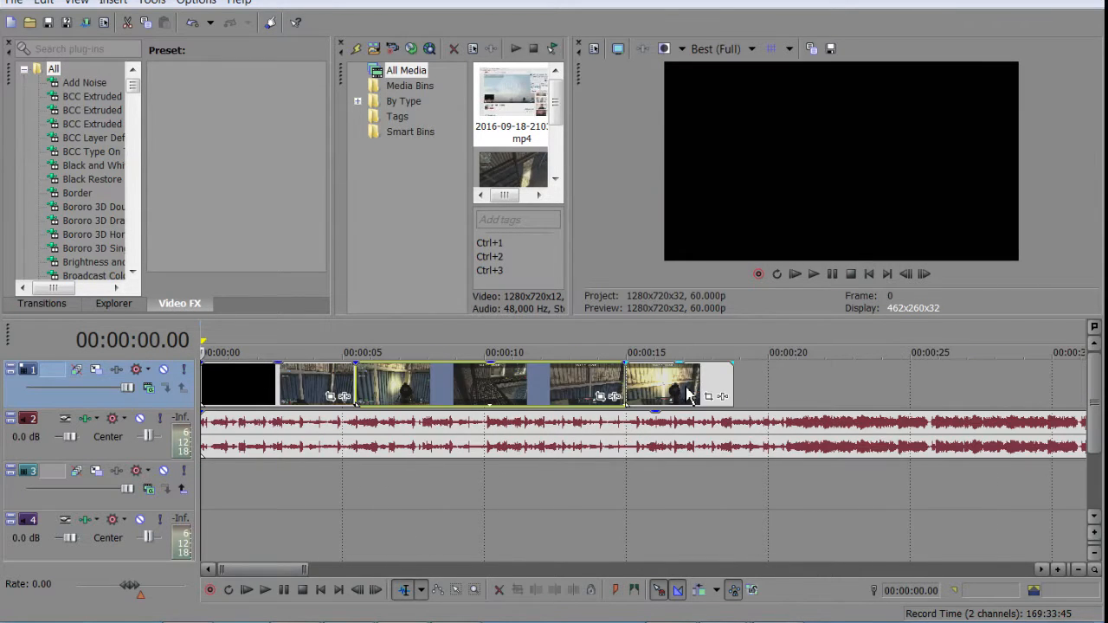
pyautogui.moveTo(689, 394); pyautogui.dragTo(846, 385)
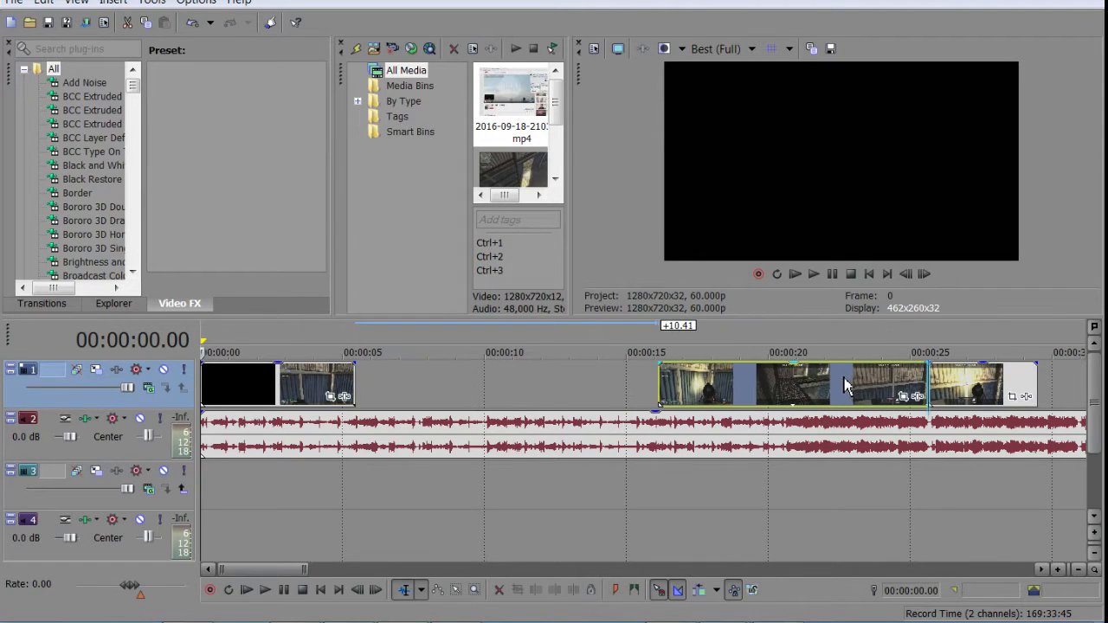
pyautogui.moveTo(342, 373); pyautogui.dragTo(643, 383)
# Examine and listen to the opening seconds of the track 2 audio
pyautogui.click(218, 440)
pyautogui.scroll(6, 217, 438)
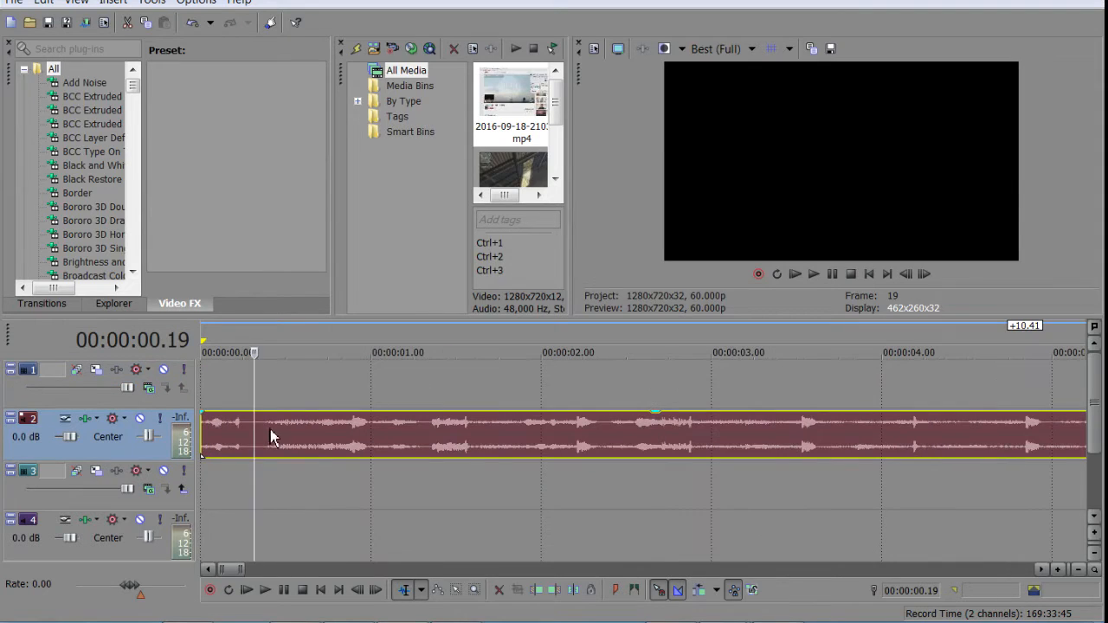
pyautogui.click(201, 424)
pyautogui.scroll(-3, 963, 420)
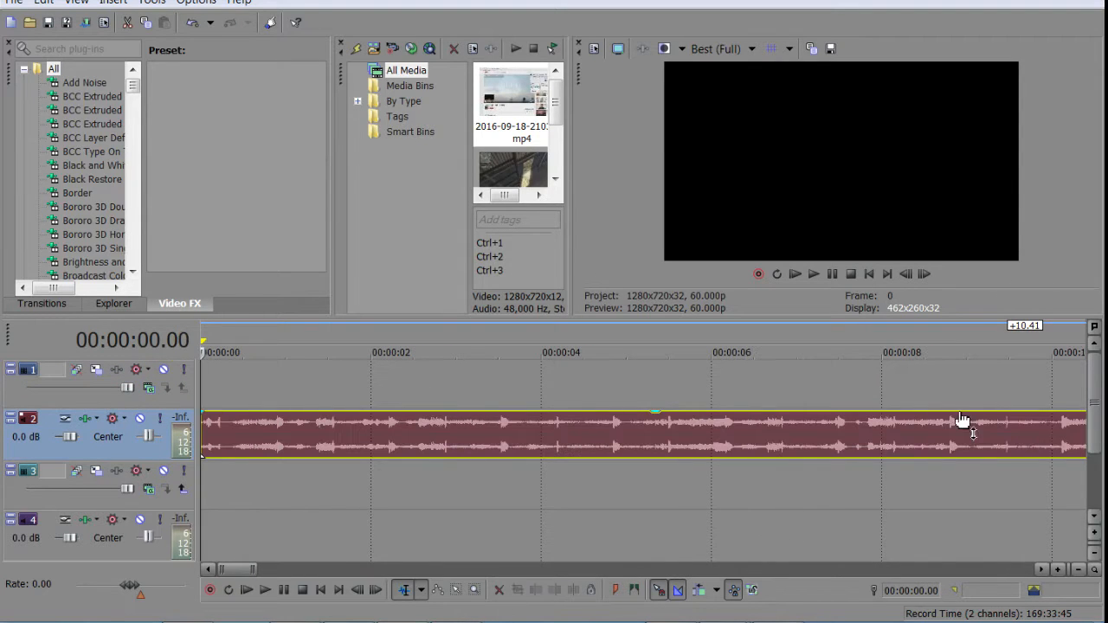
pyautogui.click(833, 274)
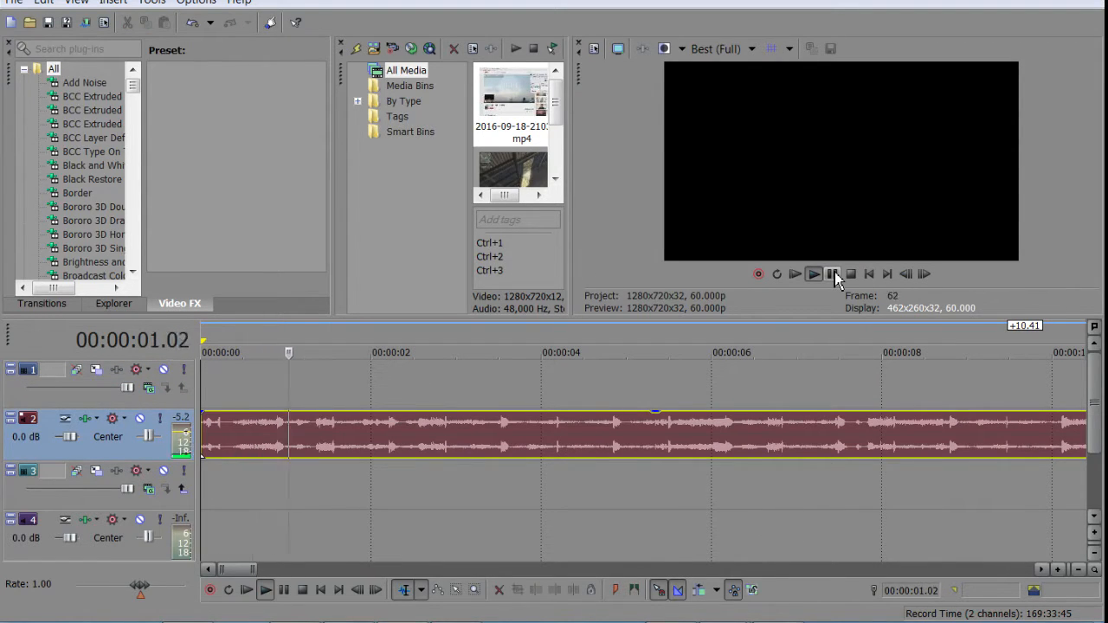
pyautogui.click(833, 273)
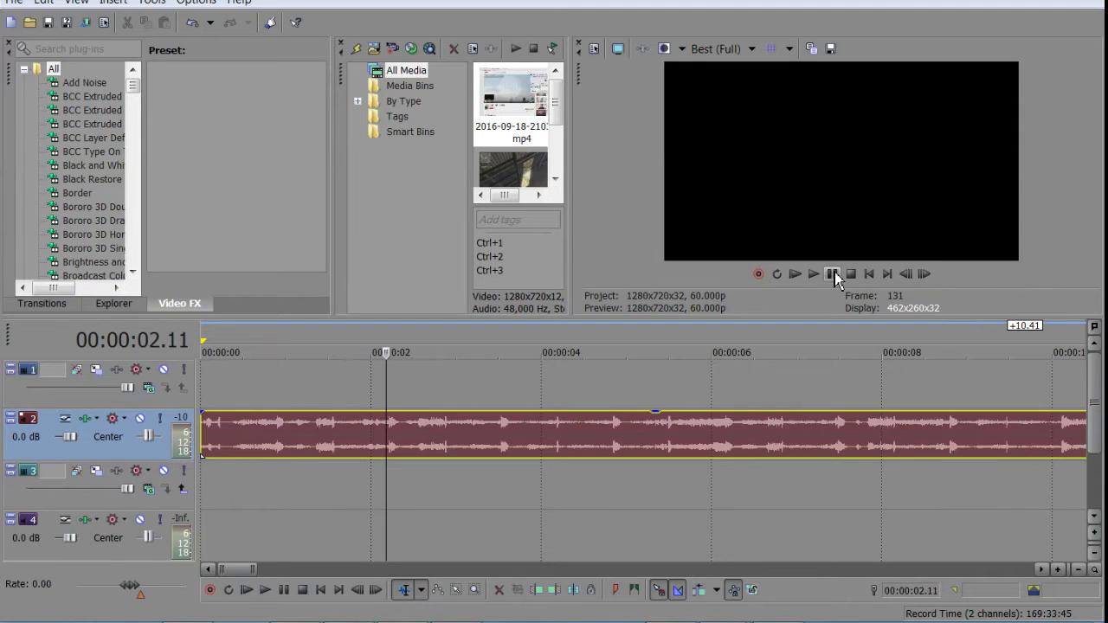
pyautogui.click(249, 423)
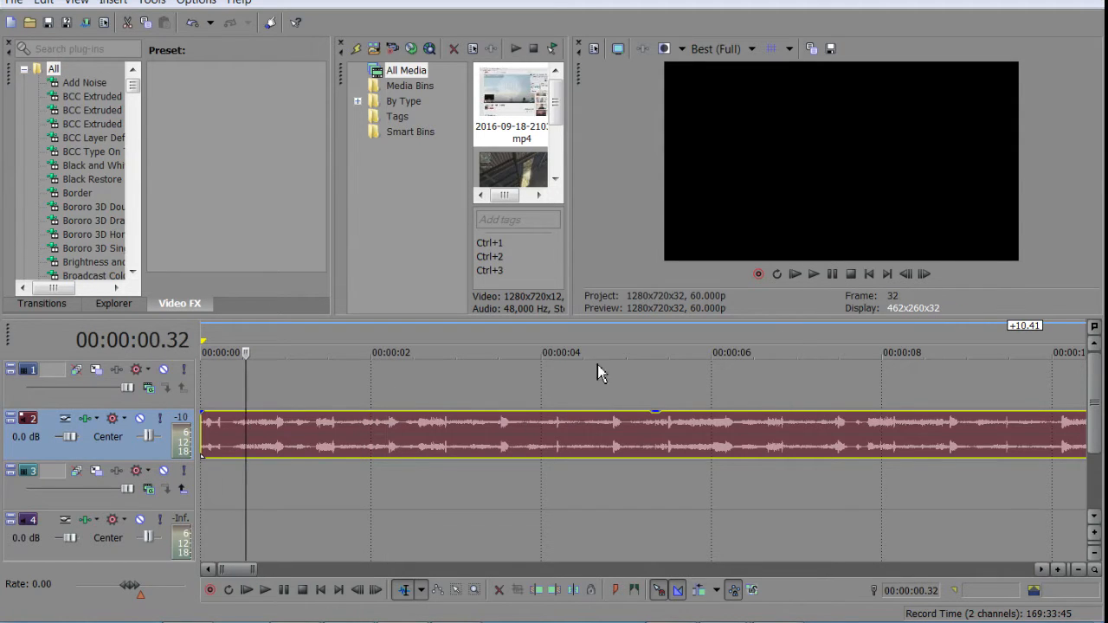
pyautogui.click(834, 274)
pyautogui.click(833, 274)
pyautogui.scroll(-5, 502, 441)
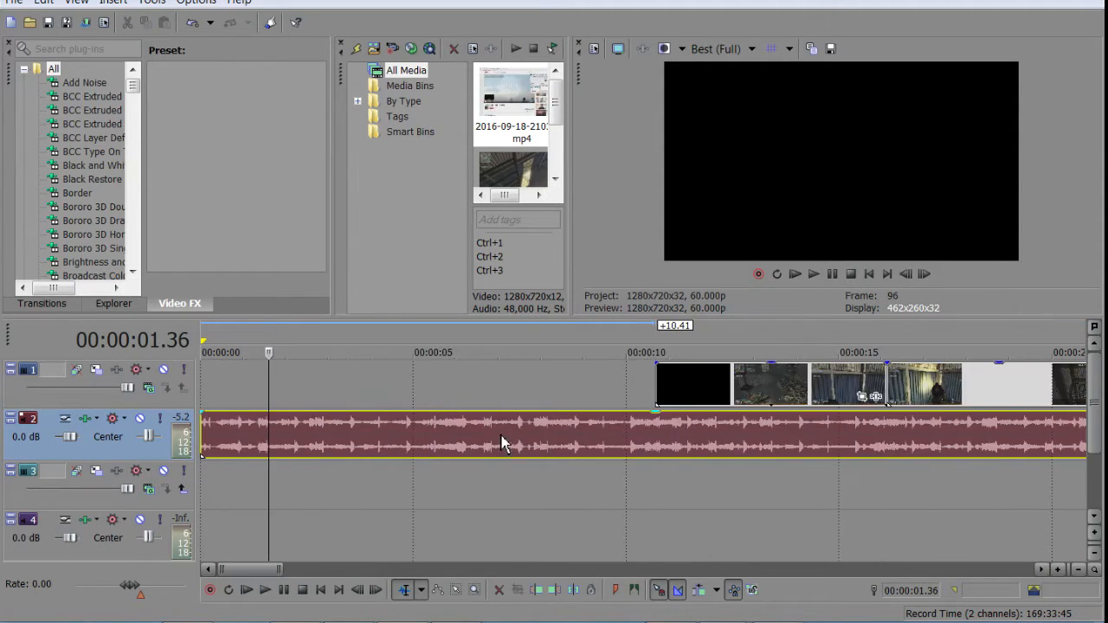
# Cut away the track 2 audio before 00:00:14.16 and move the remaining audio to the timeline start
pyautogui.click(504, 448)
pyautogui.press('s')
pyautogui.rightClick(483, 448)
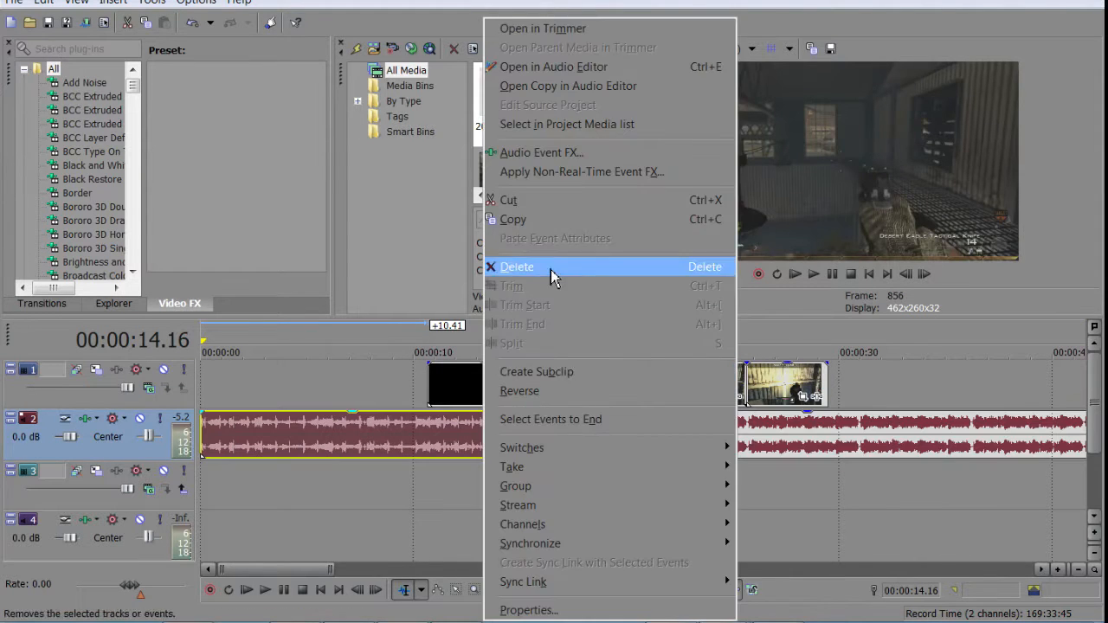
pyautogui.click(544, 260)
pyautogui.moveTo(552, 437); pyautogui.dragTo(192, 433)
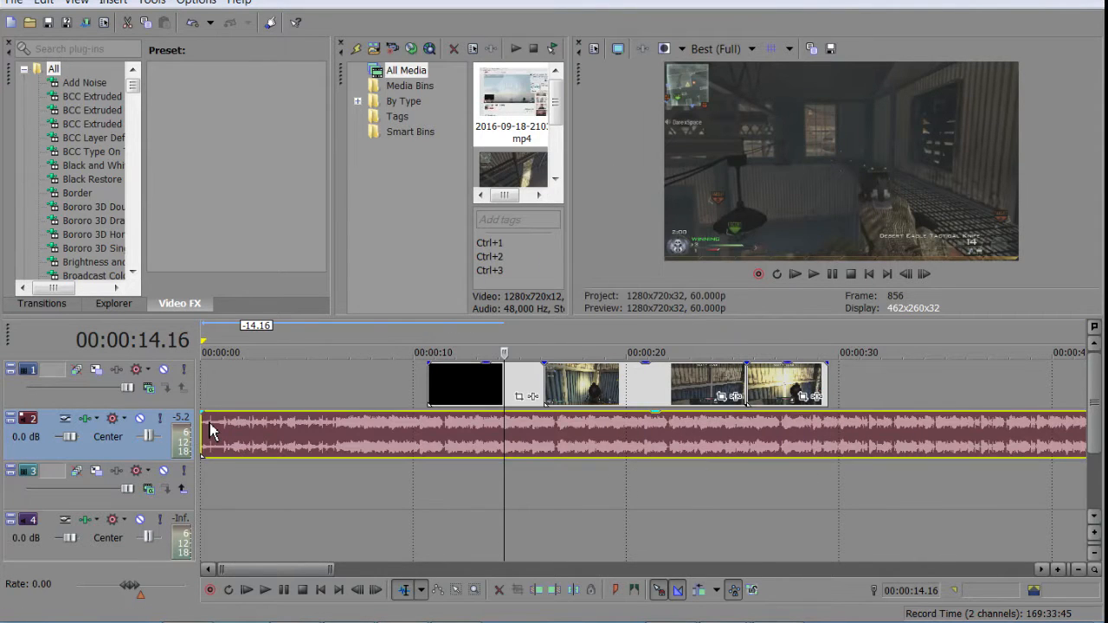
# Play the trimmed track 2 audio from near its beginning
pyautogui.click(208, 430)
pyautogui.press('space')
pyautogui.scroll(3, 816, 381)
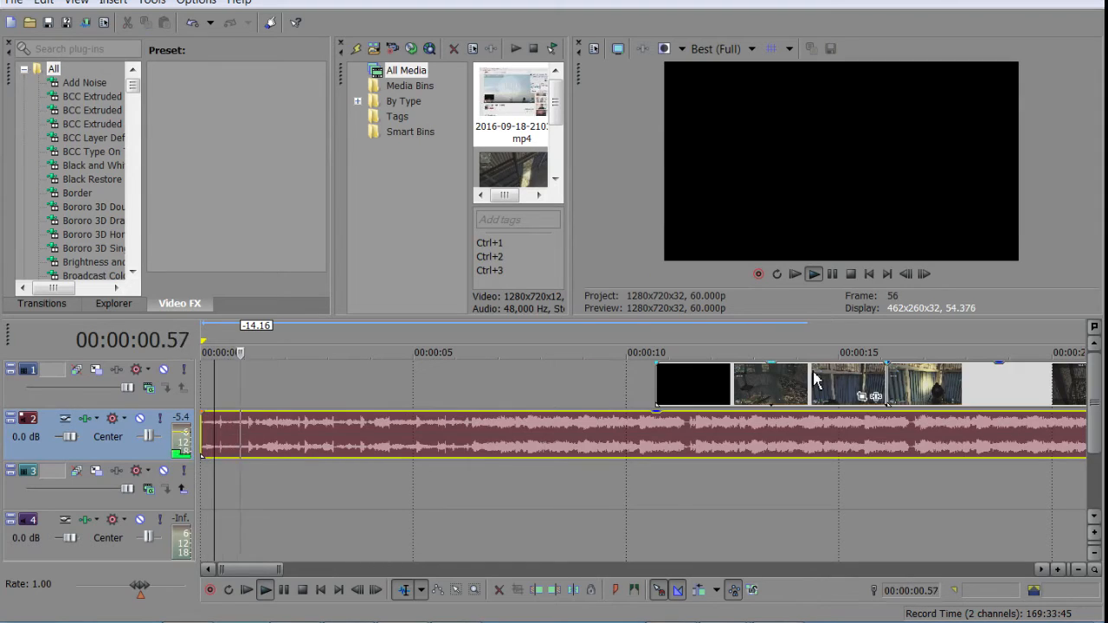
# Play the track 2 audio to find its first strong beat and place a timeline marker at 00:00:01.05
pyautogui.click(832, 274)
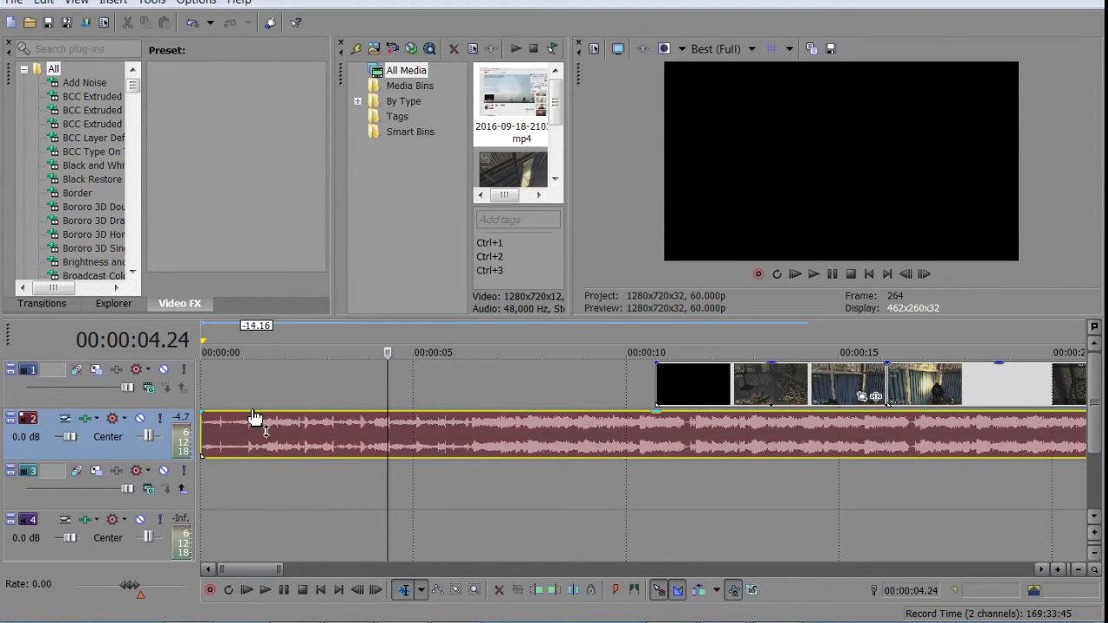
pyautogui.click(242, 436)
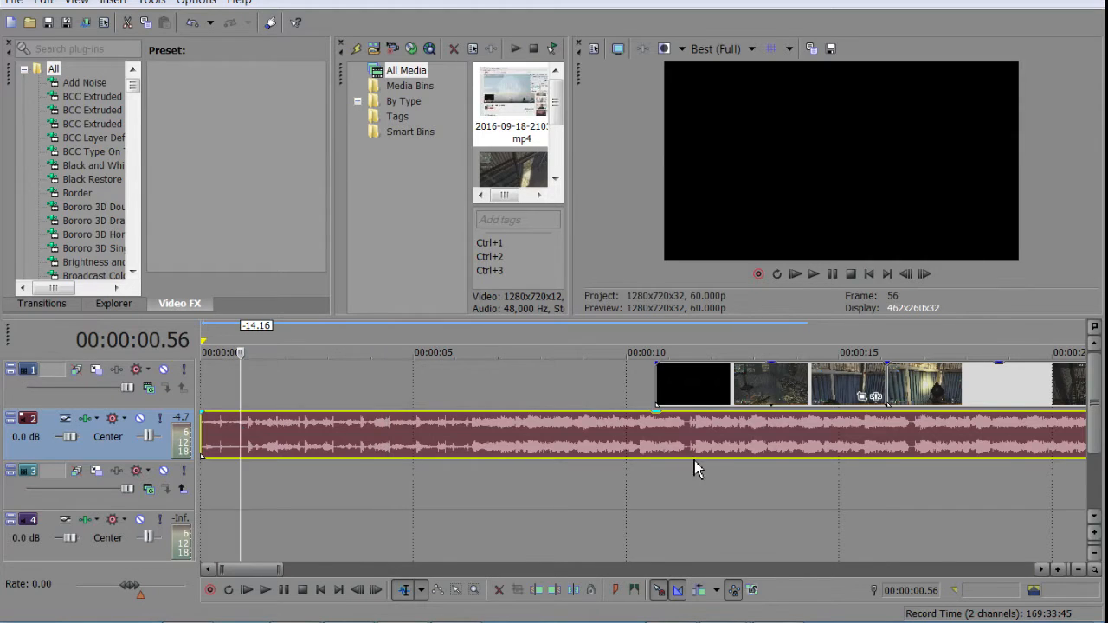
pyautogui.scroll(5, 695, 461)
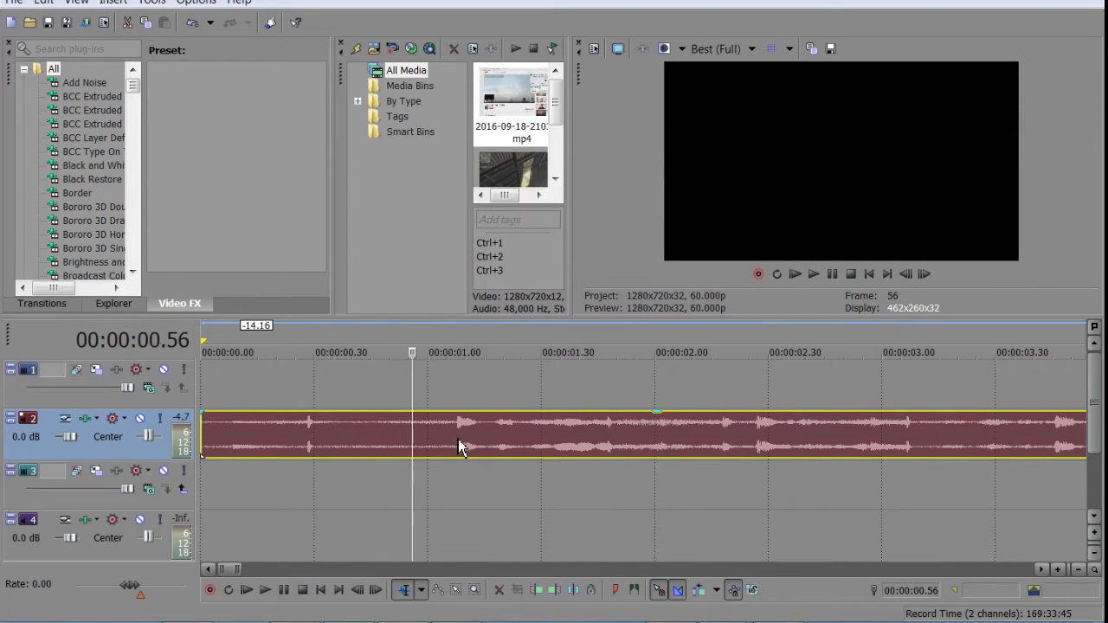
pyautogui.click(835, 276)
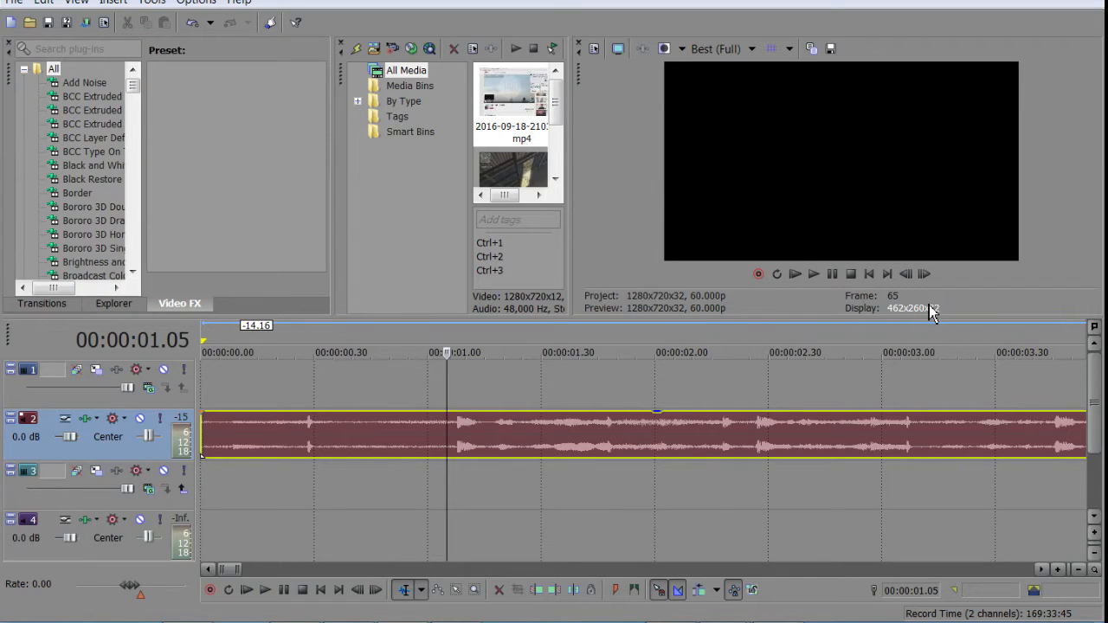
pyautogui.press('m')
pyautogui.scroll(-2, 959, 421)
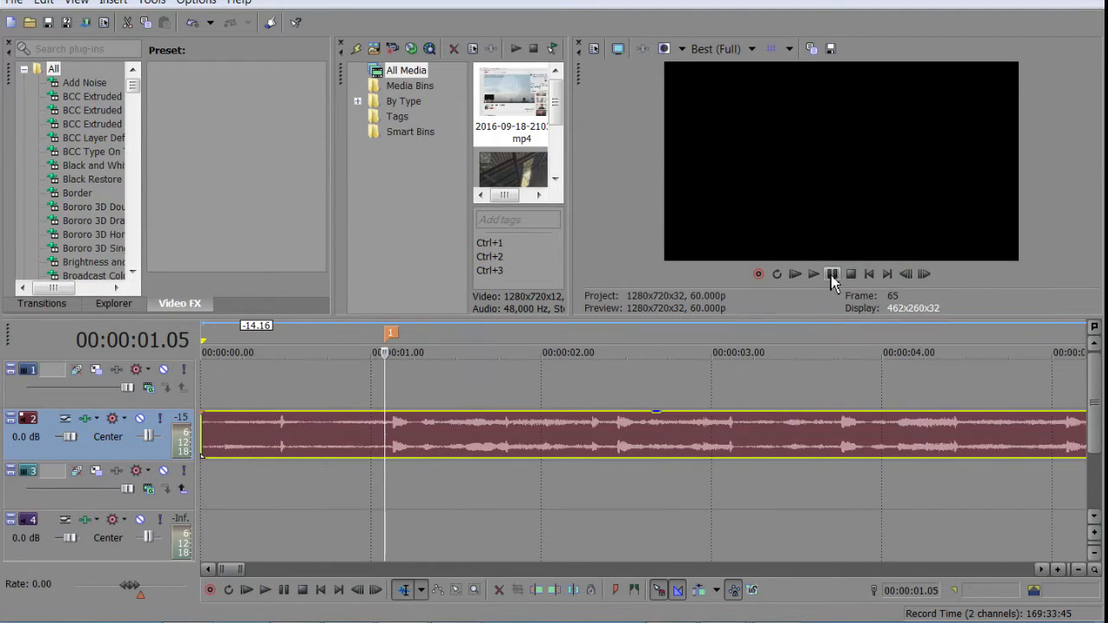
# Play on to the second beat, step back to its start and place an unnamed marker at 00:00:01.45
pyautogui.click(833, 277)
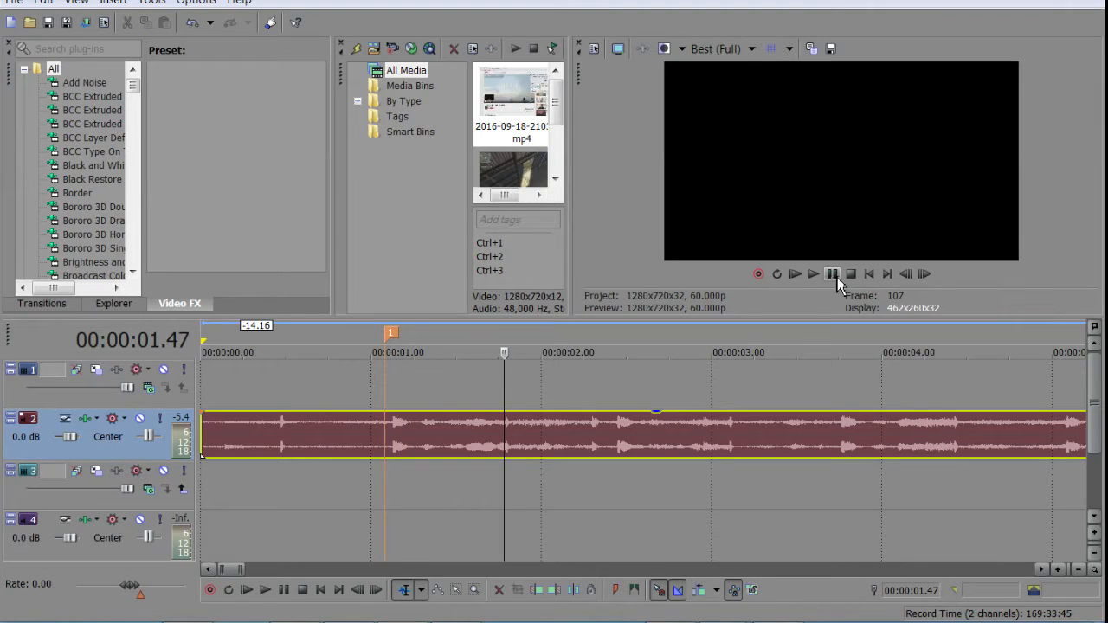
pyautogui.click(907, 275)
pyautogui.click(907, 274)
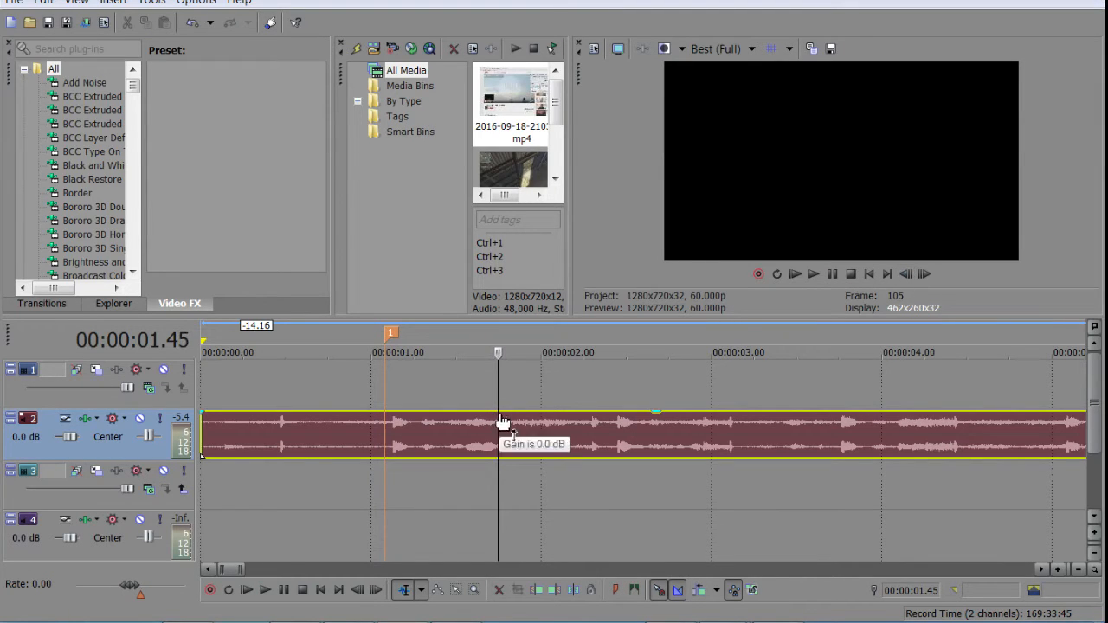
pyautogui.press('m')
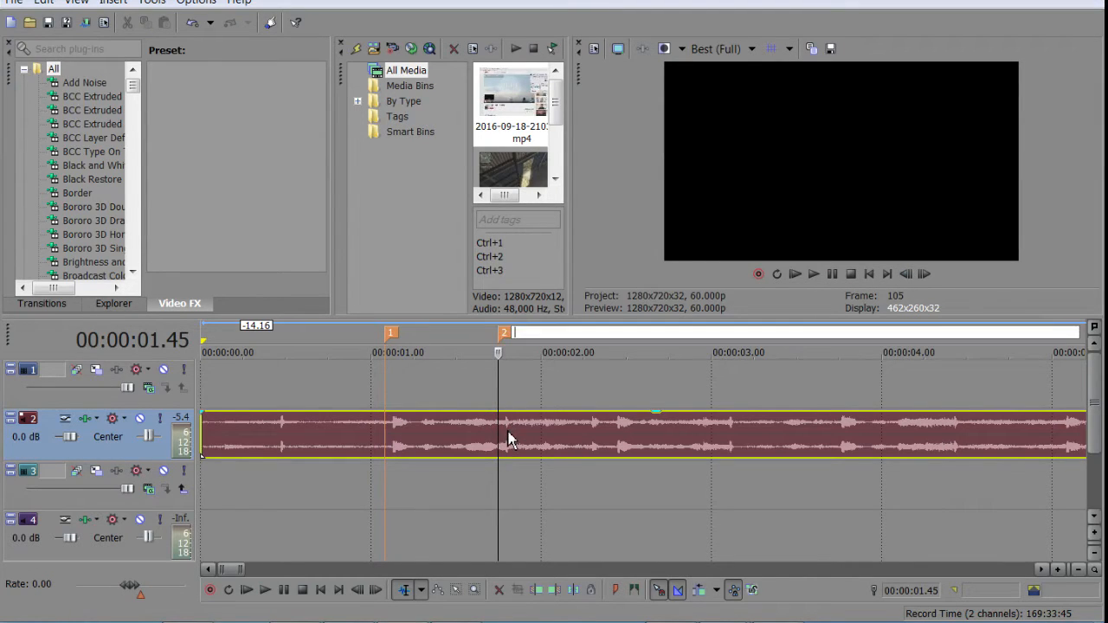
pyautogui.press('Return')
# Locate the third beat frame by frame and place an unnamed marker at 00:00:02.25
pyautogui.click(833, 274)
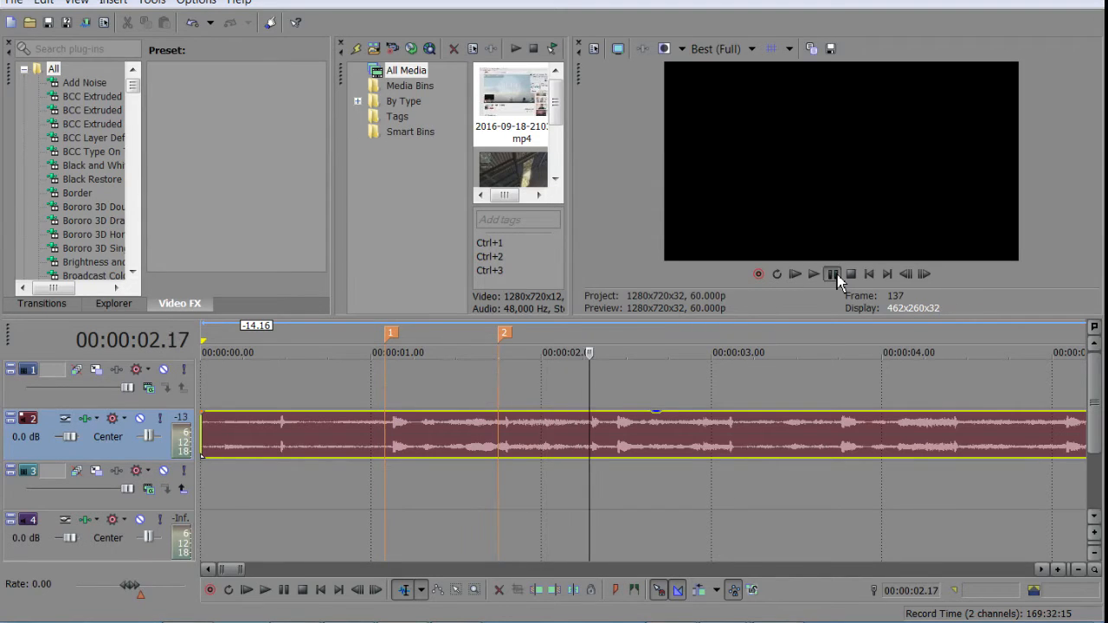
pyautogui.click(907, 275)
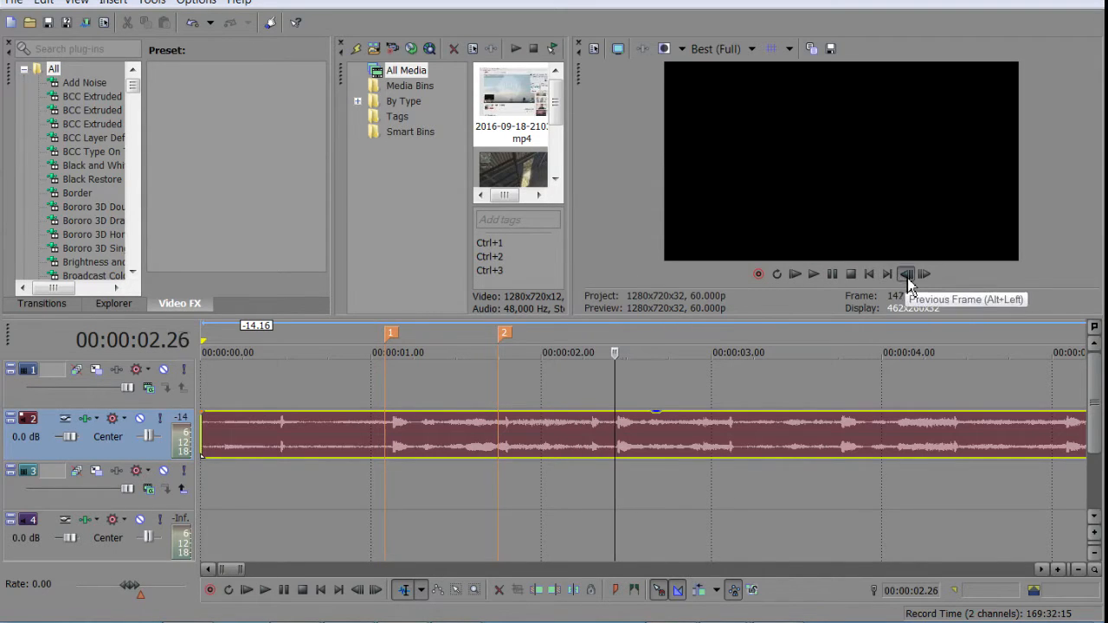
pyautogui.click(908, 274)
pyautogui.click(908, 274)
pyautogui.click(924, 273)
pyautogui.press('m')
pyautogui.press('Return')
# Locate the fourth beat frame by frame and place an unnamed marker at 00:00:03.03
pyautogui.scroll(-2, 915, 413)
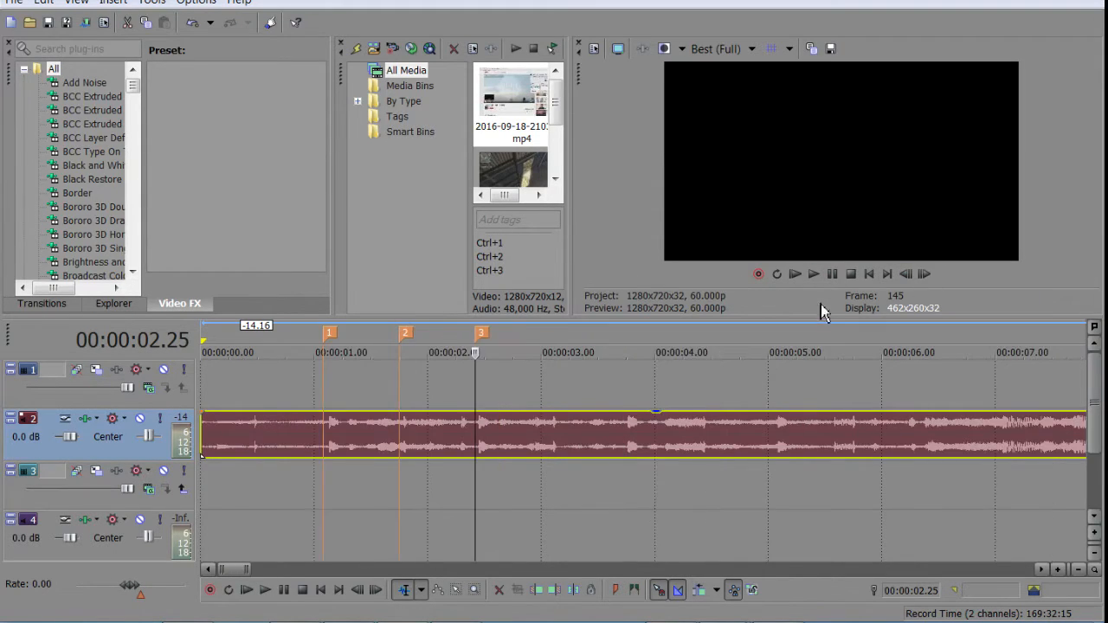
pyautogui.click(833, 272)
pyautogui.click(834, 271)
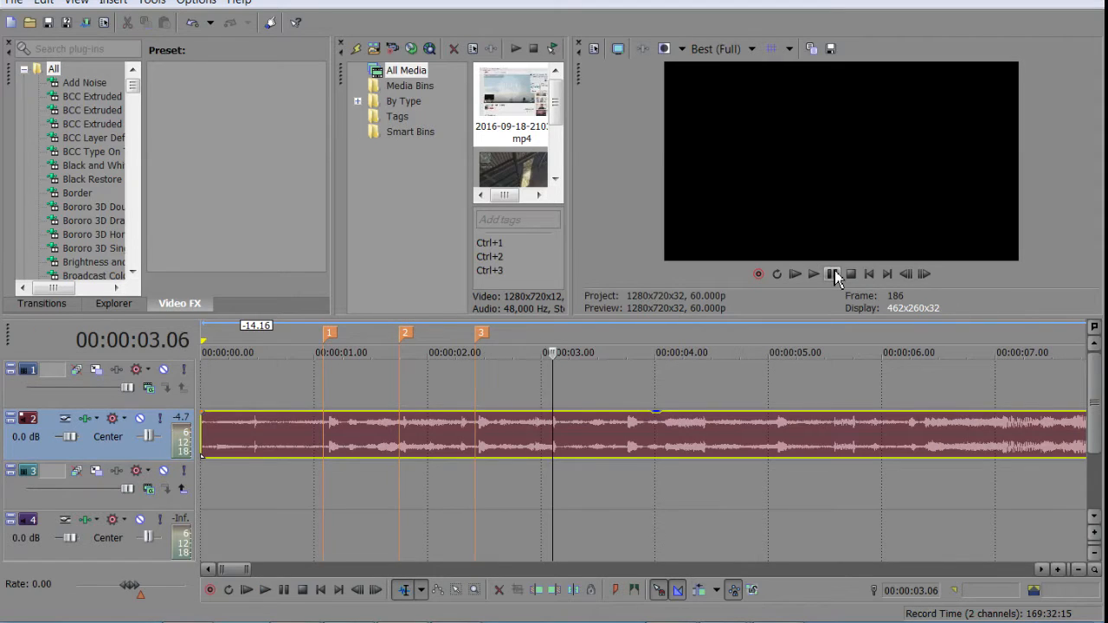
pyautogui.click(908, 275)
pyautogui.click(907, 276)
pyautogui.click(907, 275)
pyautogui.click(907, 275)
pyautogui.click(924, 274)
pyautogui.press('m')
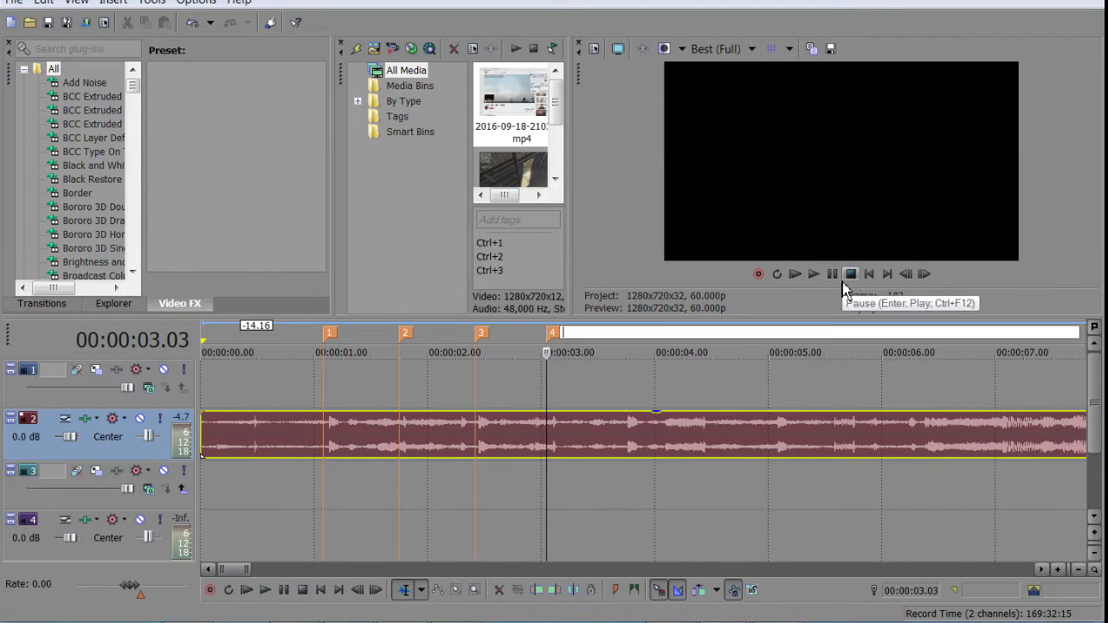
pyautogui.press('Return')
# Add markers on the next four beats of the track 2 audio, plus one on the later beat at 00:00:07.02
pyautogui.click(832, 274)
pyautogui.click(832, 274)
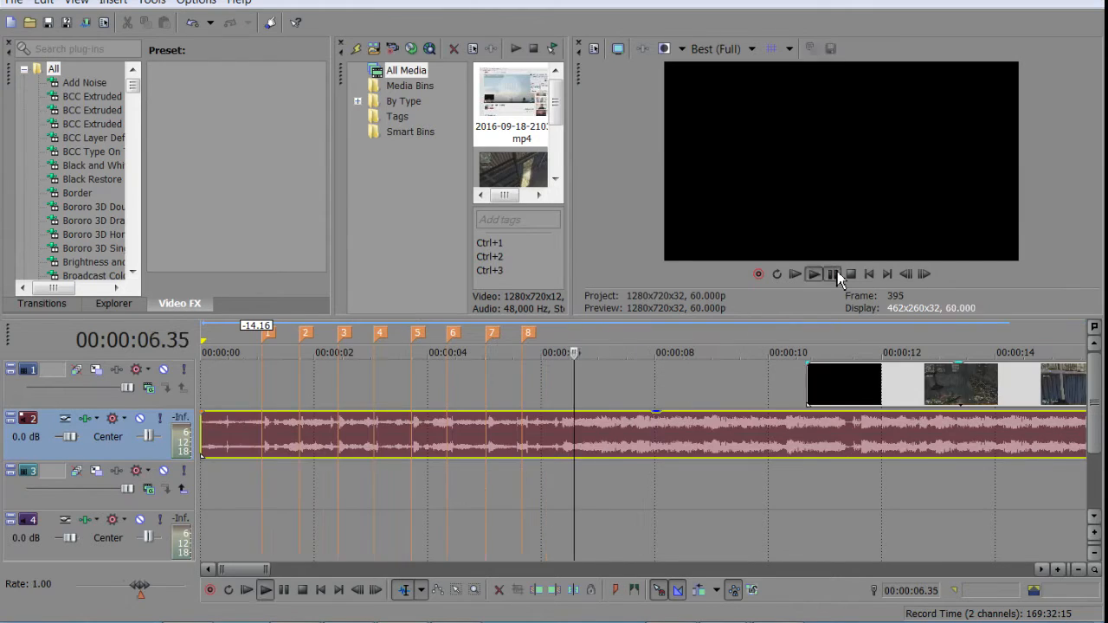
pyautogui.click(834, 275)
pyautogui.click(833, 275)
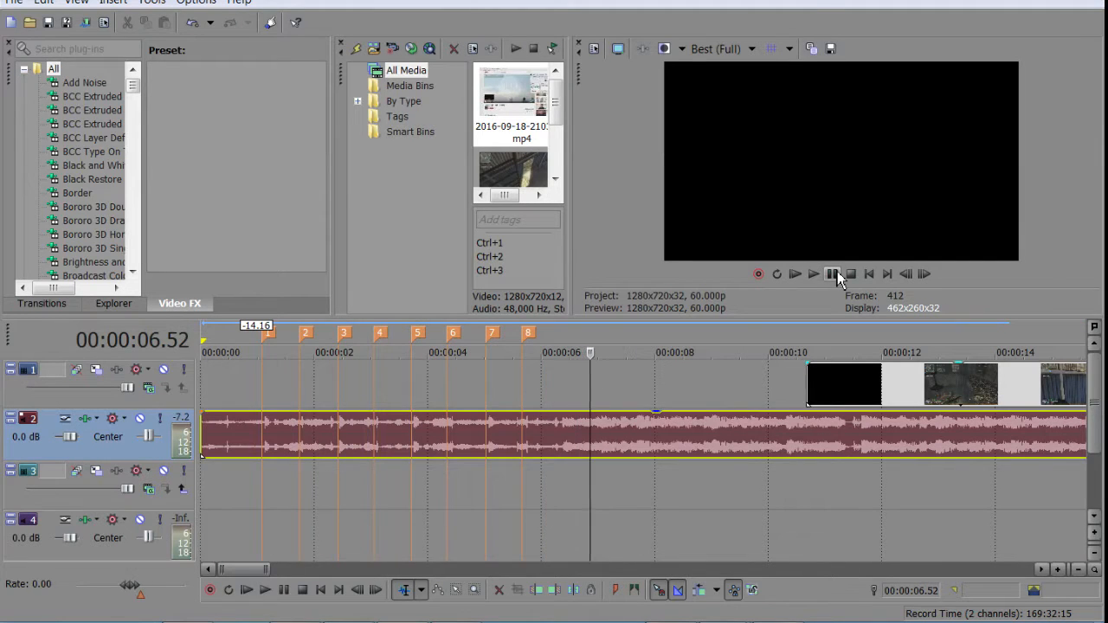
pyautogui.click(833, 274)
pyautogui.click(833, 274)
pyautogui.click(833, 275)
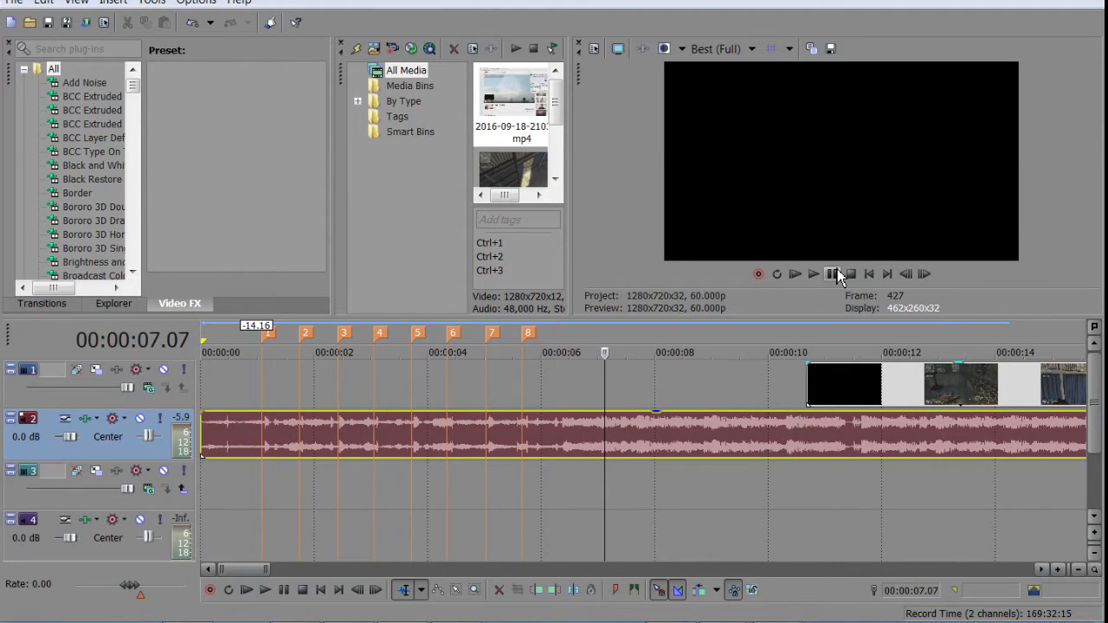
pyautogui.click(906, 274)
pyautogui.click(906, 274)
pyautogui.click(906, 274)
pyautogui.click(906, 274)
pyautogui.click(906, 274)
pyautogui.press('m')
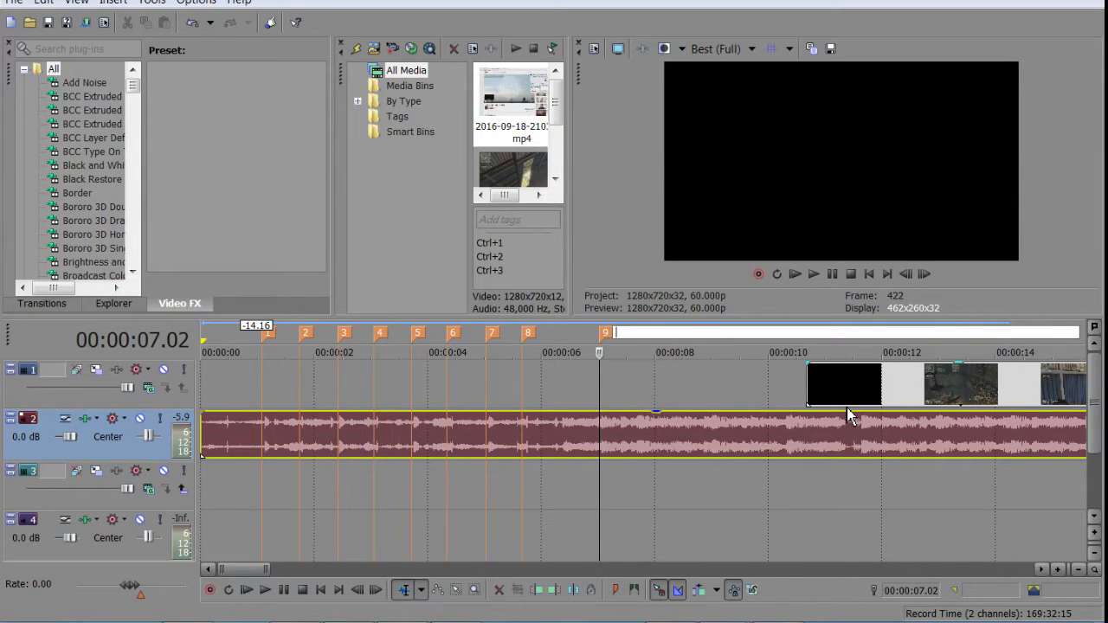
# Move the first gameplay piece to the timeline start and time-stretch its end to the marker at 00:00:07.02
pyautogui.moveTo(857, 390); pyautogui.dragTo(232, 394)
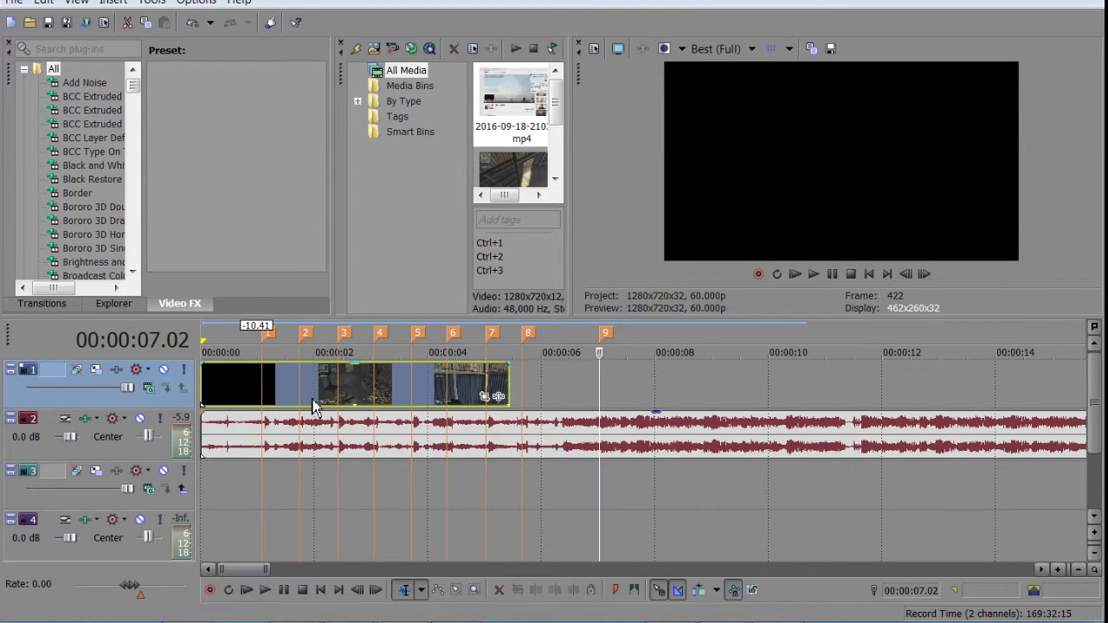
pyautogui.moveTo(313, 407); pyautogui.dragTo(147, 387)
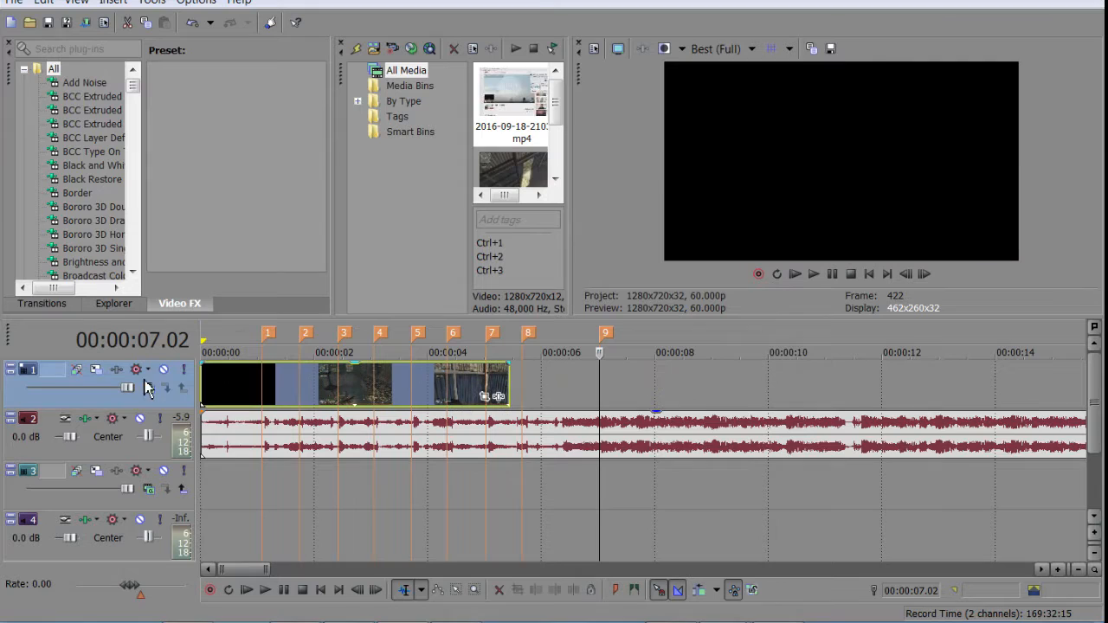
pyautogui.click(207, 374)
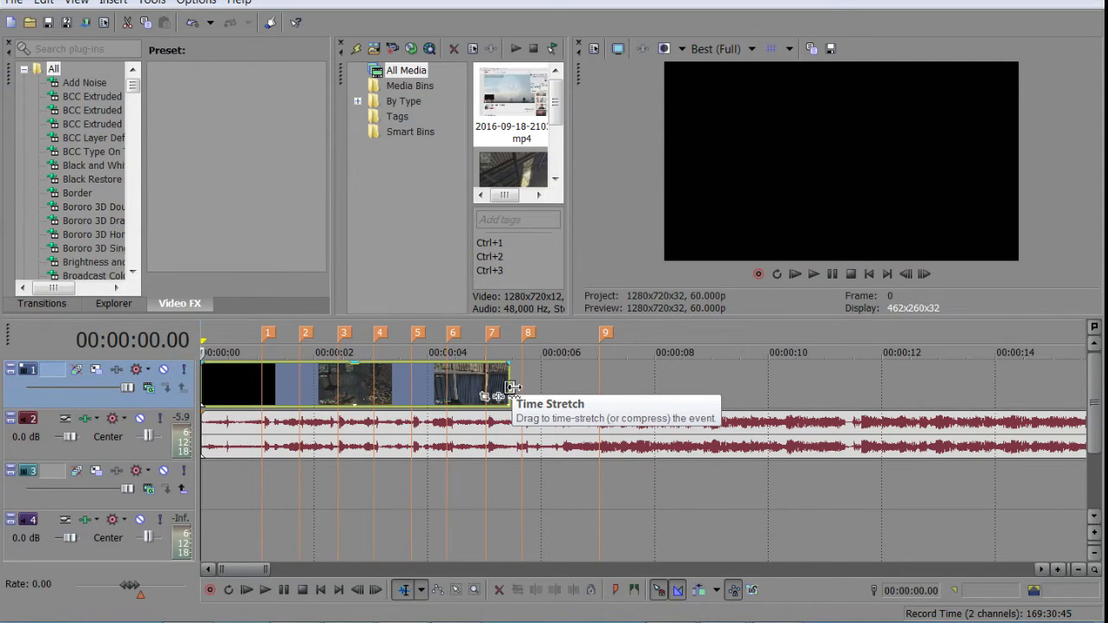
pyautogui.moveTo(518, 387); pyautogui.dragTo(601, 393)
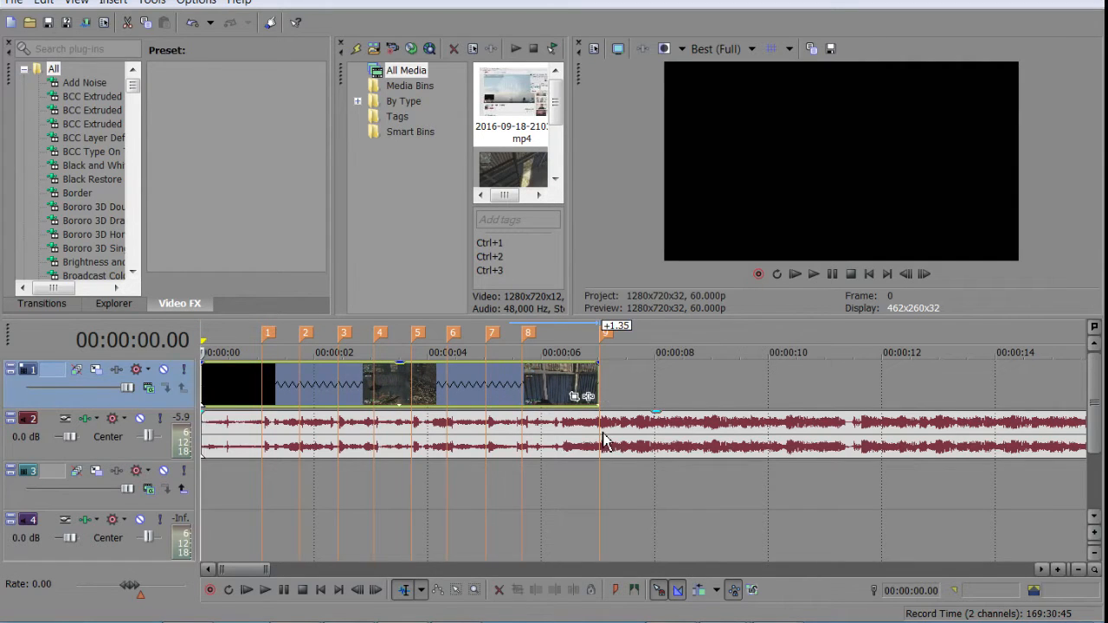
# Play the end of the stretched gameplay piece from 00:00:05.28 to check it against the music at 00:00:07.02
pyautogui.click(601, 434)
pyautogui.scroll(-2, 658, 389)
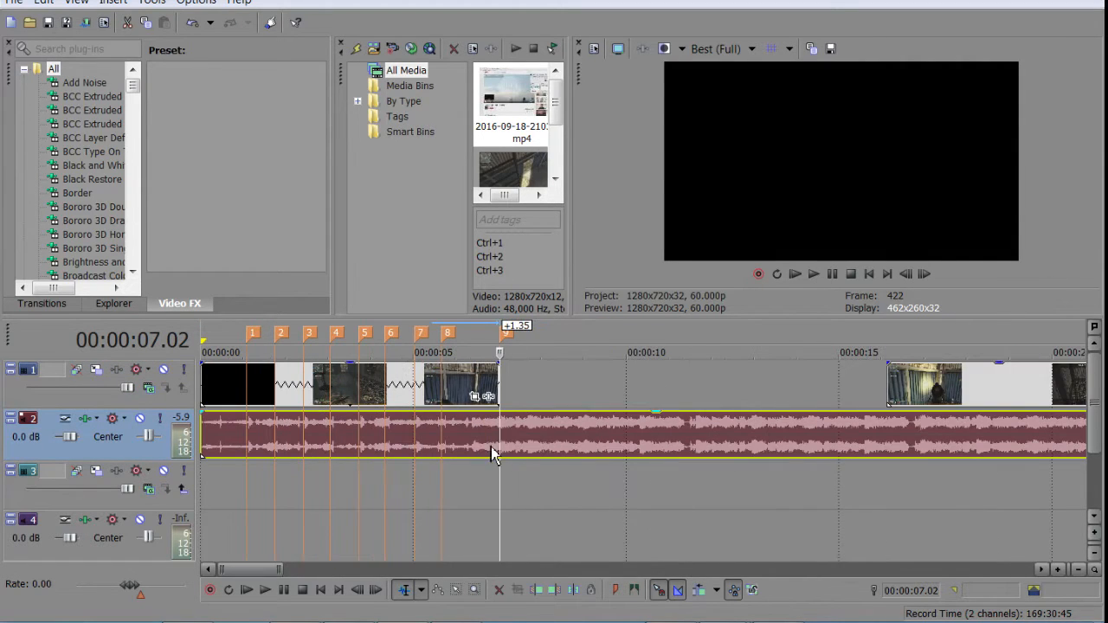
pyautogui.click(434, 392)
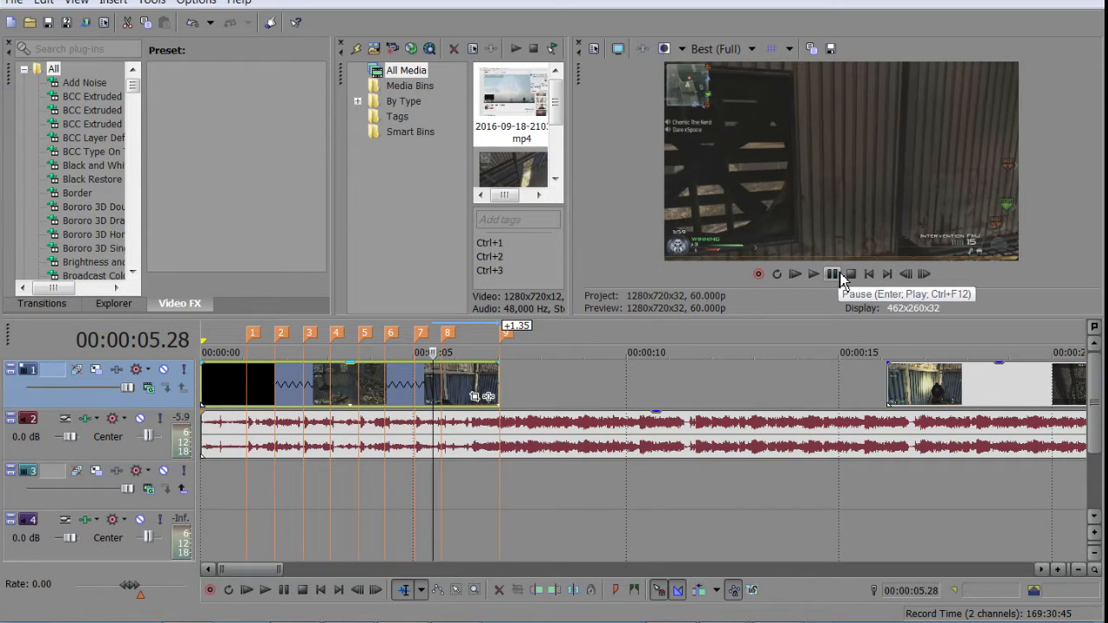
pyautogui.click(834, 275)
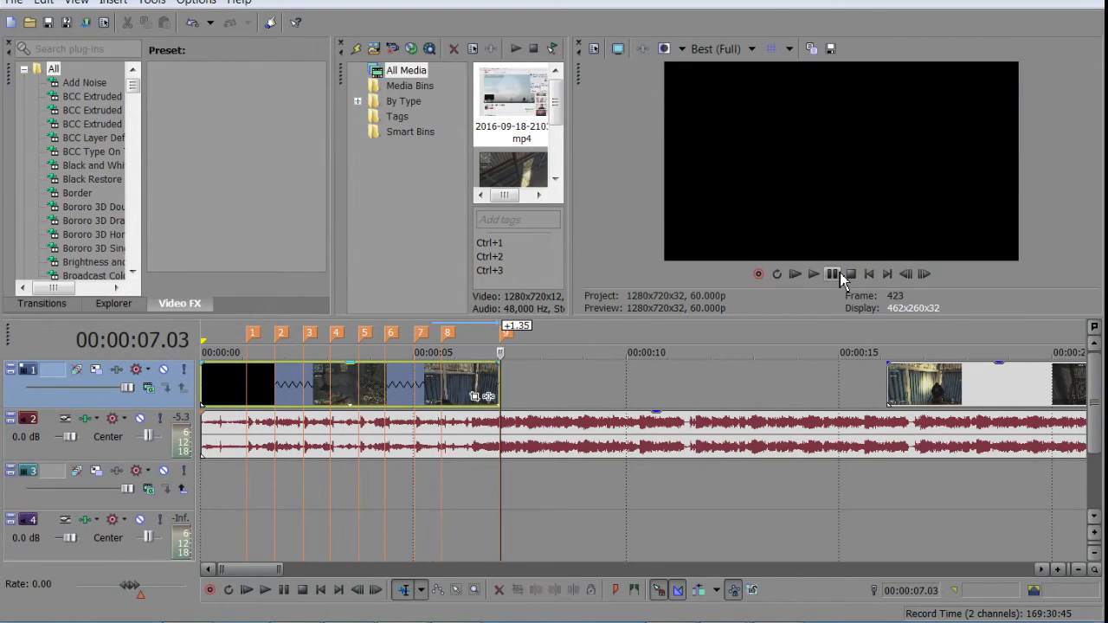
pyautogui.moveTo(500, 383); pyautogui.dragTo(499, 382)
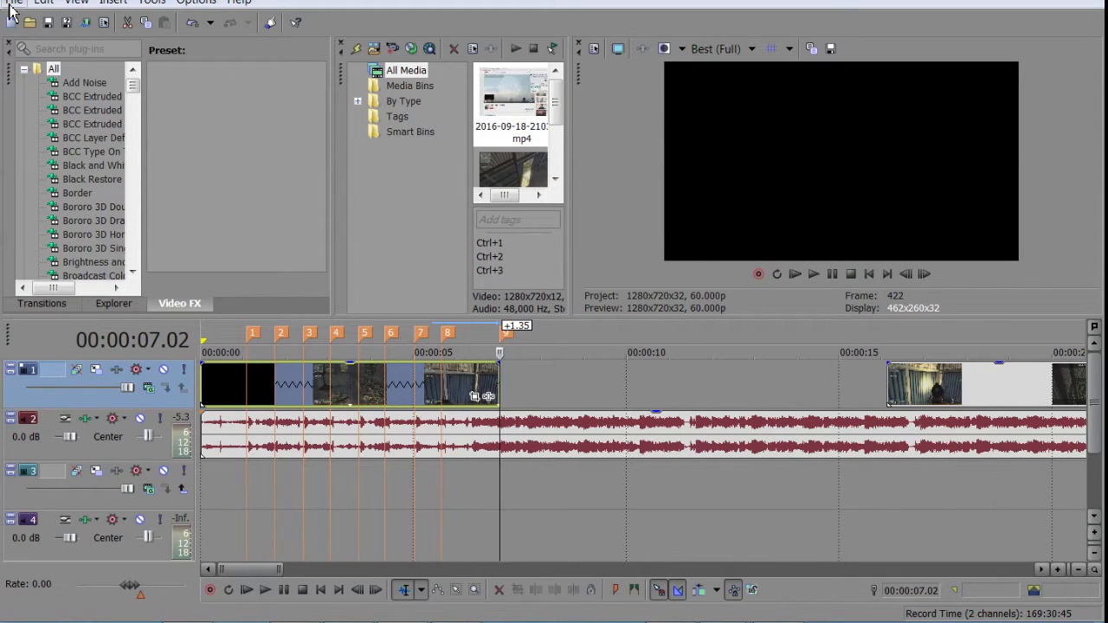
# Search the Documents library for "Interv" and import HD Intervention sound effect [DOWNLOAD LINK][1] into the project media
pyautogui.click(13, 2)
pyautogui.moveTo(304, 182)
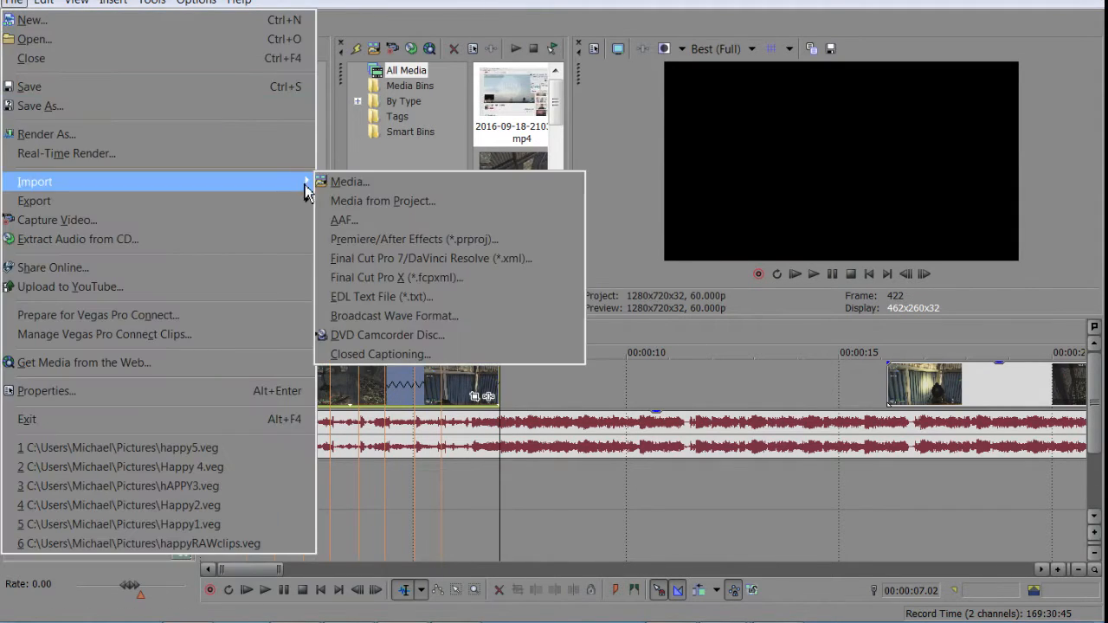
pyautogui.click(347, 179)
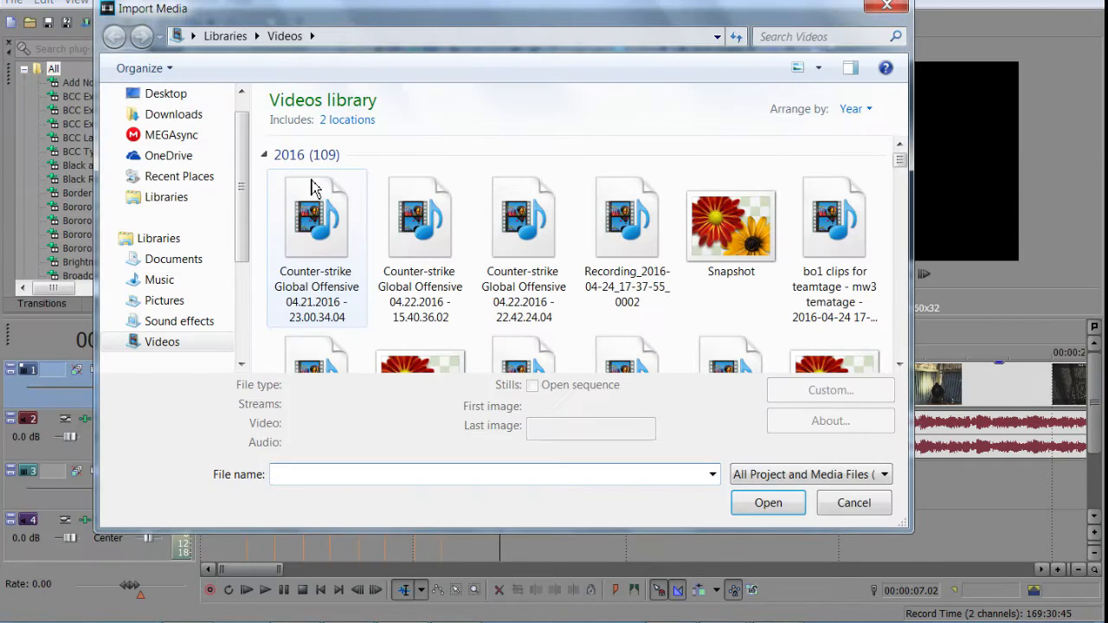
pyautogui.click(183, 260)
pyautogui.click(786, 36)
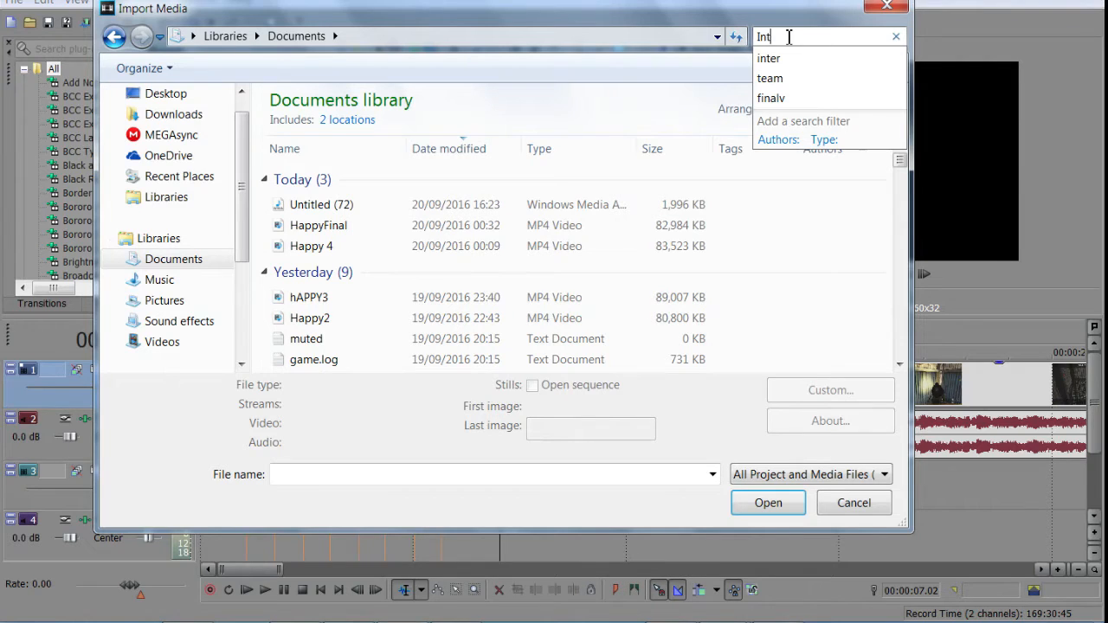
pyautogui.write('Interv')
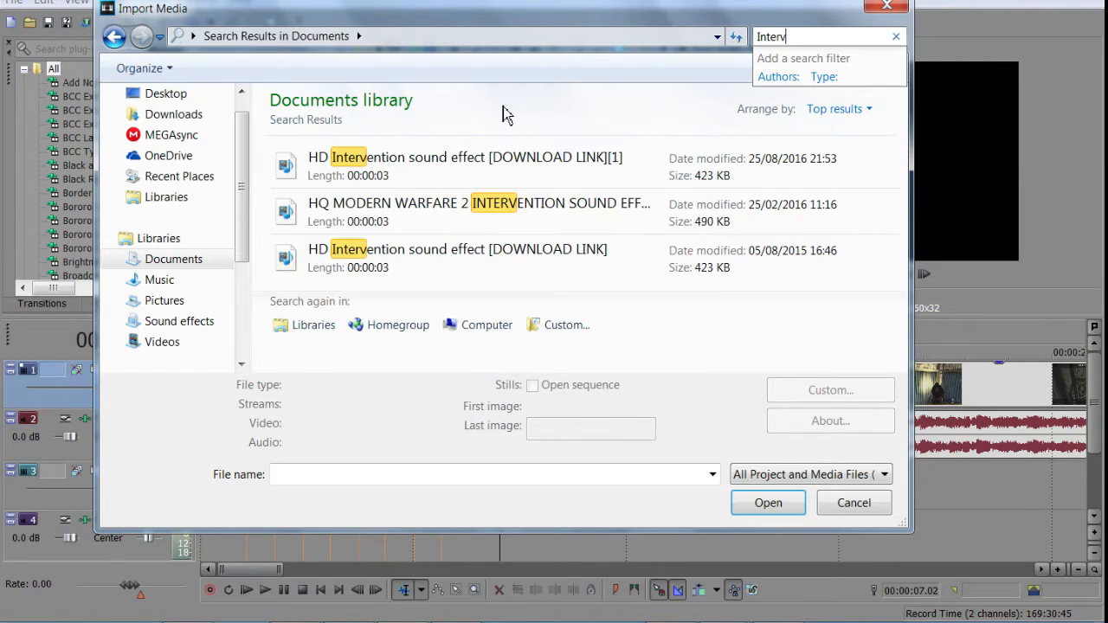
pyautogui.doubleClick(466, 161)
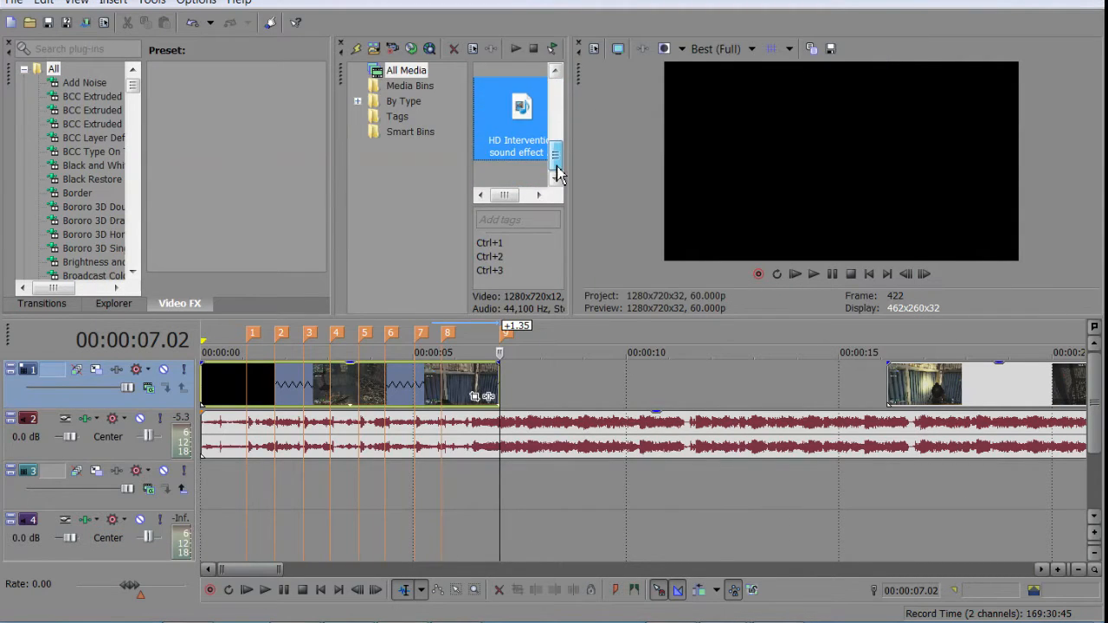
# Place the Intervention sound effect on tracks 3 and 4 with its gunshot at 00:00:07.02, and split it there
pyautogui.moveTo(545, 147); pyautogui.dragTo(509, 496)
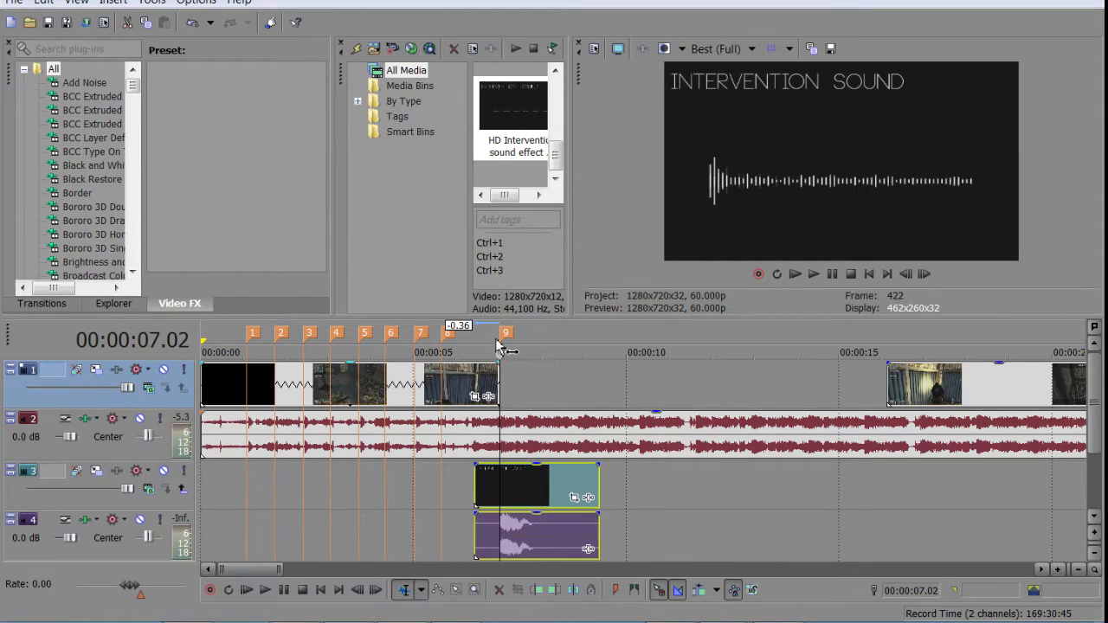
pyautogui.scroll(5, 501, 481)
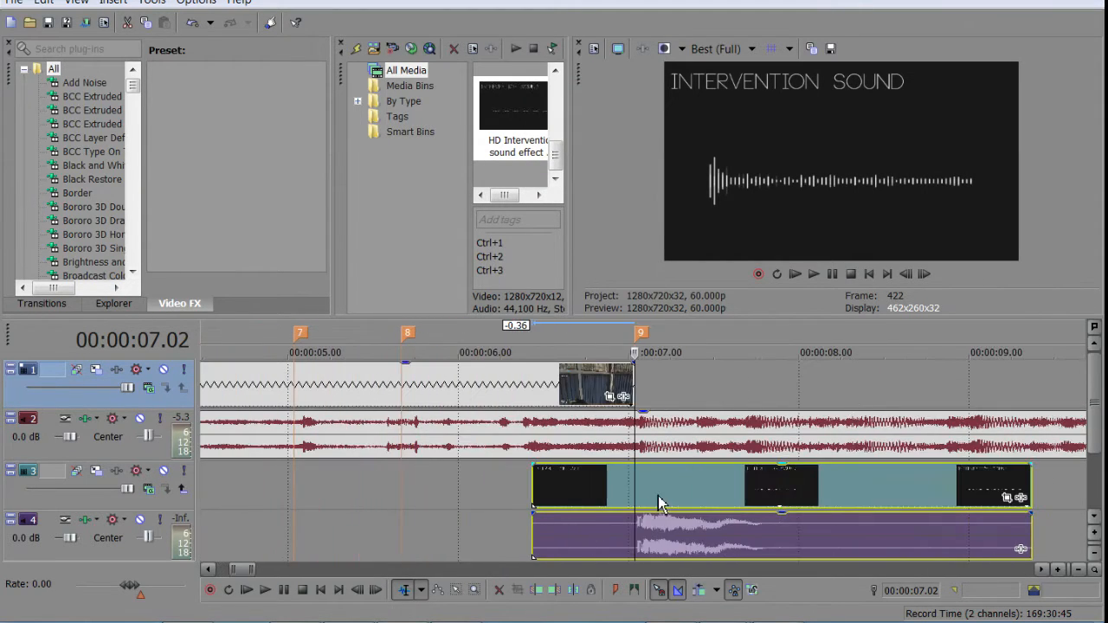
pyautogui.press('s')
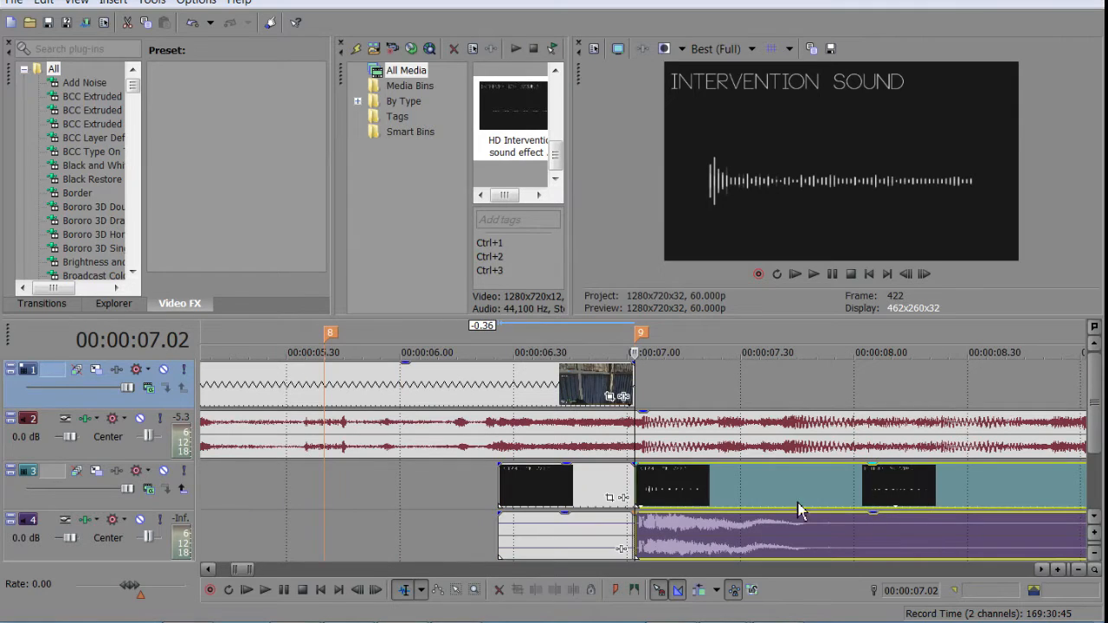
# Cut off the end of the Intervention sound effect after 00:00:07.59 on tracks 3 and 4
pyautogui.rightClick(928, 495)
pyautogui.click(833, 488)
pyautogui.click(852, 491)
pyautogui.rightClick(852, 492)
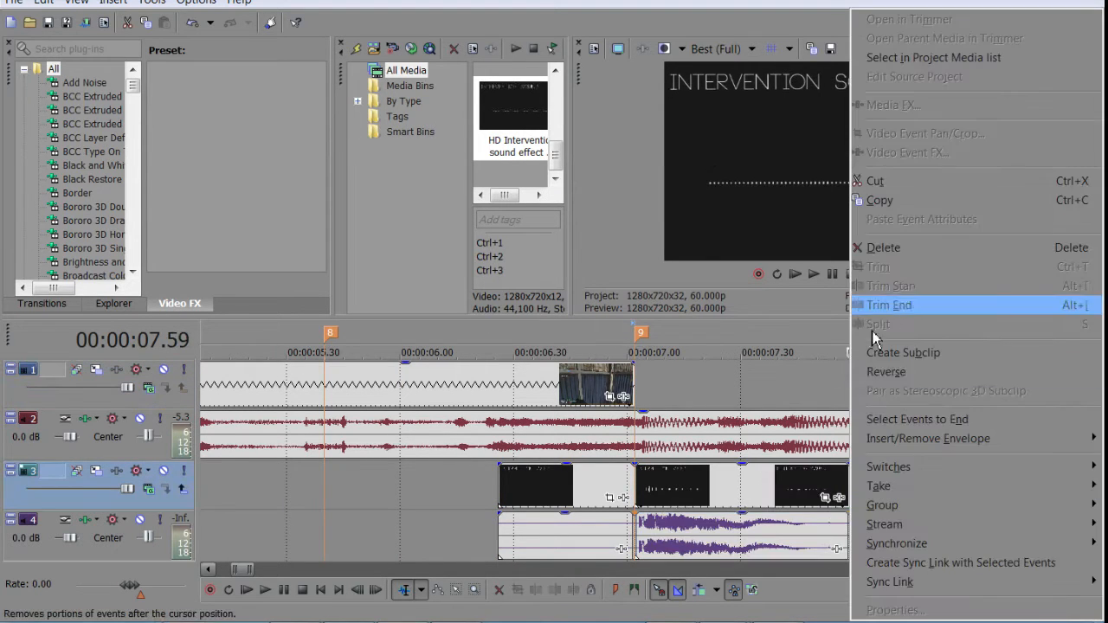
pyautogui.click(831, 305)
# Delete the silent piece of the Intervention sound effect before 00:00:07.02 on tracks 3 and 4
pyautogui.click(554, 490)
pyautogui.rightClick(574, 489)
pyautogui.click(642, 246)
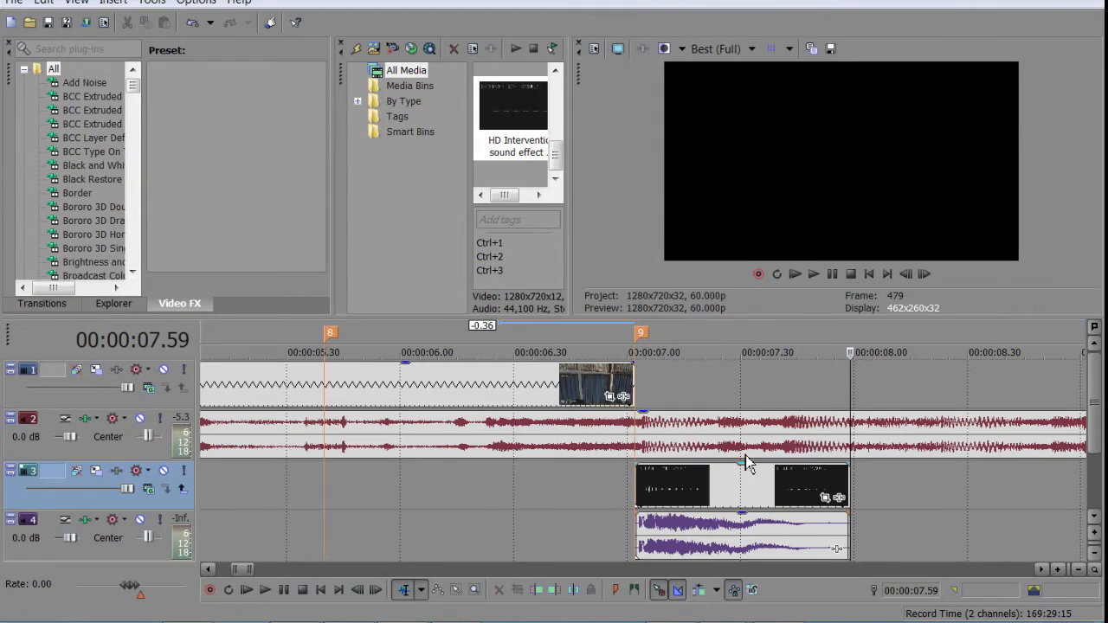
# Delete the black video event of the Intervention sound effect from track 3, keeping its audio on track 4
pyautogui.click(673, 483)
pyautogui.rightClick(674, 482)
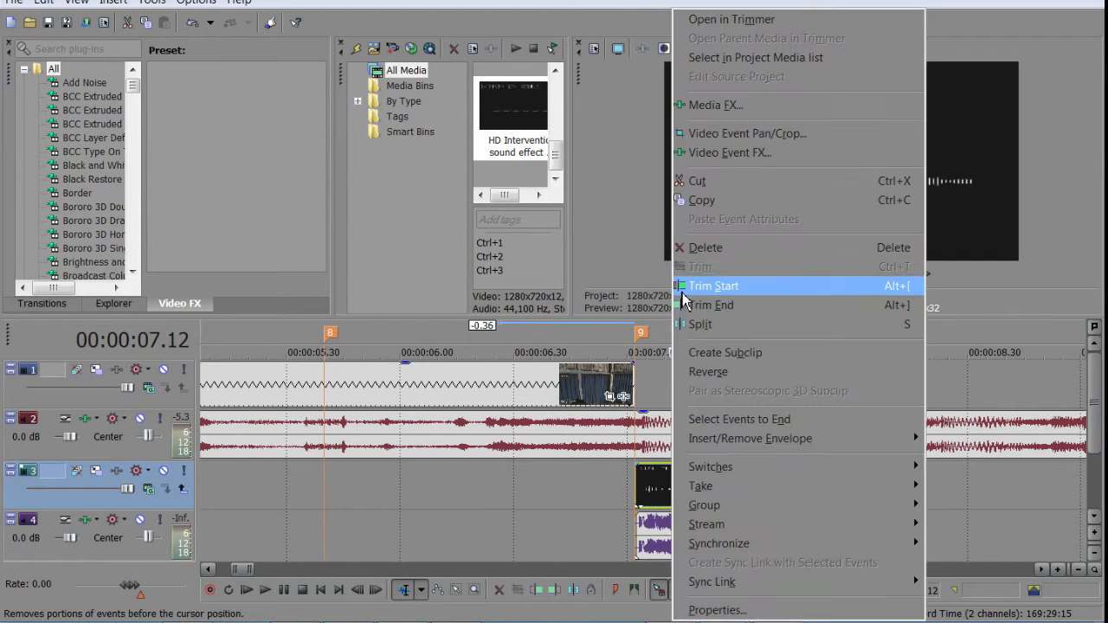
pyautogui.click(693, 245)
# Move the next gameplay piece on track 1 back to marker 9, directly against the end of the first clip
pyautogui.click(497, 481)
pyautogui.scroll(-5, 478, 481)
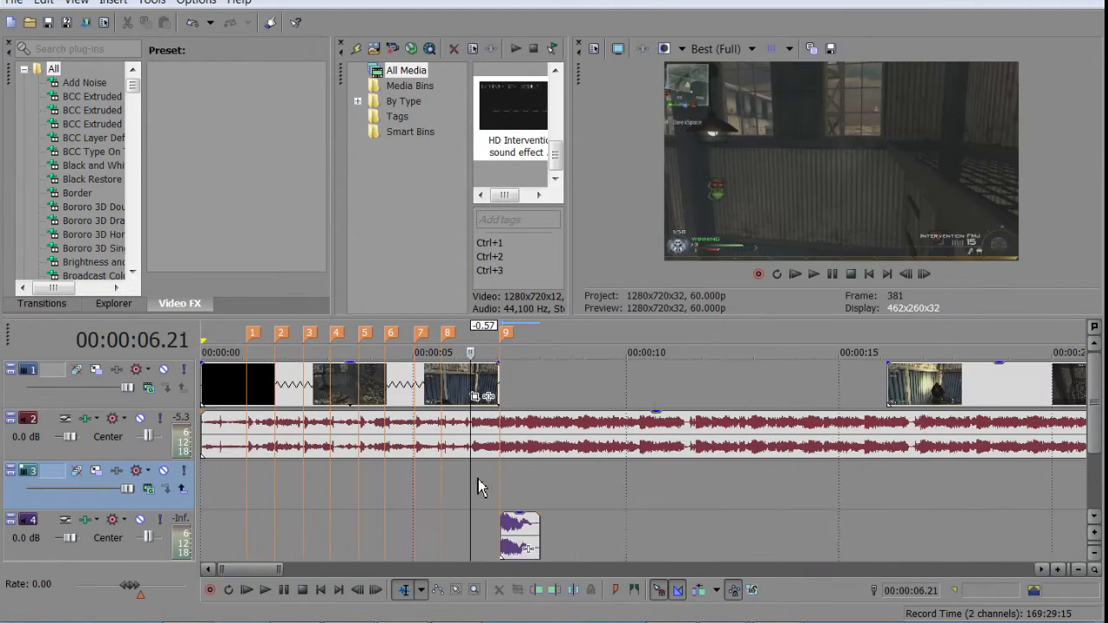
pyautogui.moveTo(927, 394); pyautogui.dragTo(537, 394)
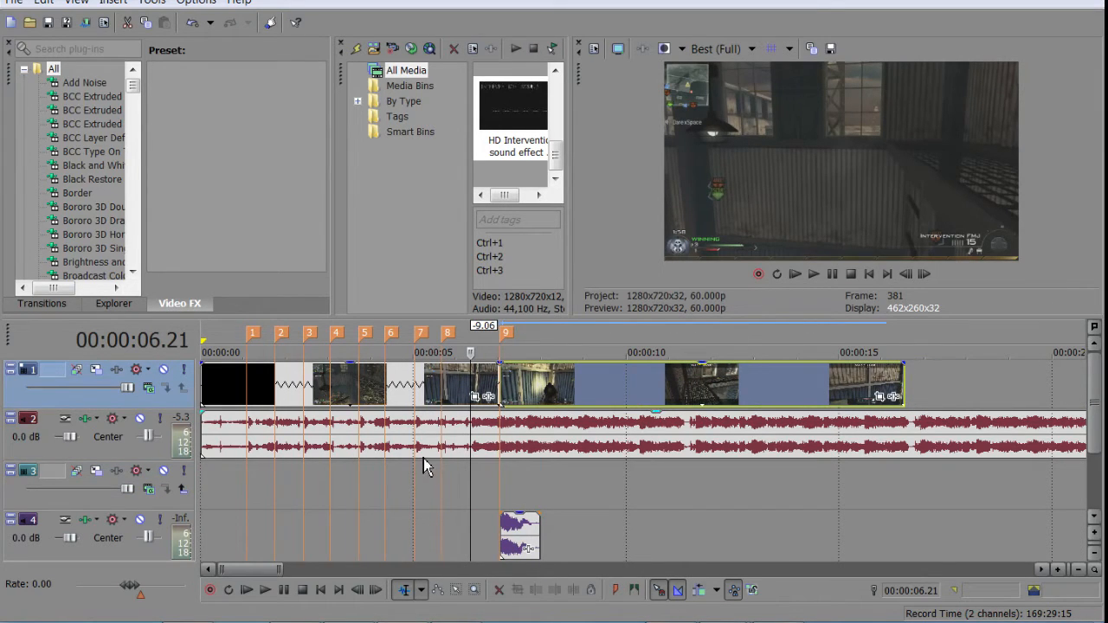
# Play back the gameplay with the gunshot effect through marker 9, including from 00:00:07.02, to check the join
pyautogui.click(387, 472)
pyautogui.click(794, 276)
pyautogui.scroll(-4, 801, 407)
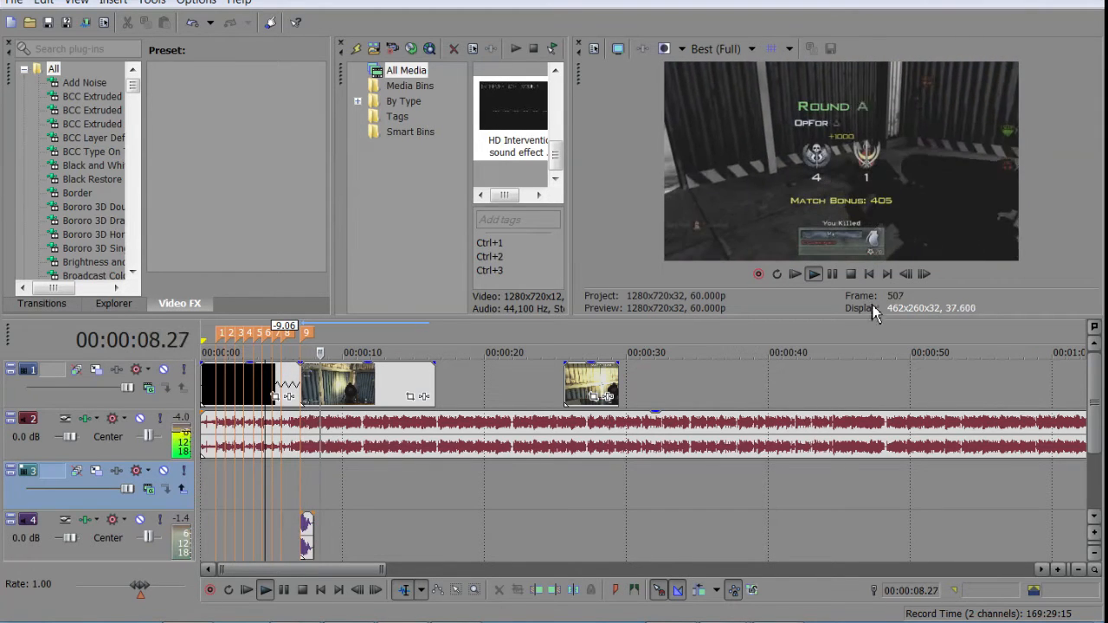
pyautogui.press('Return')
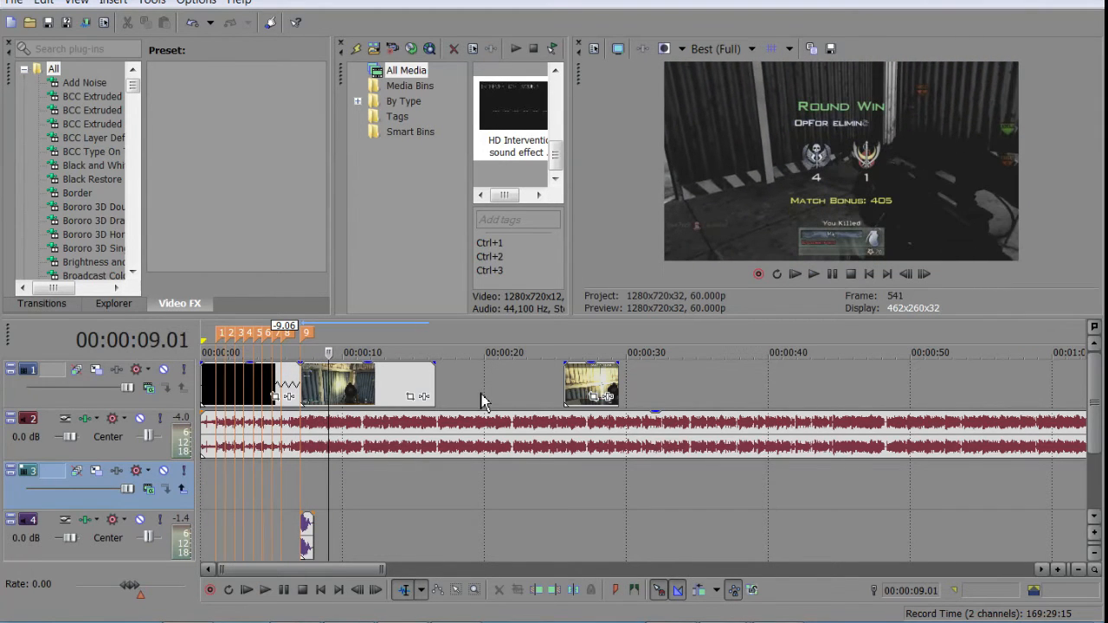
pyautogui.click(299, 384)
pyautogui.scroll(2, 578, 408)
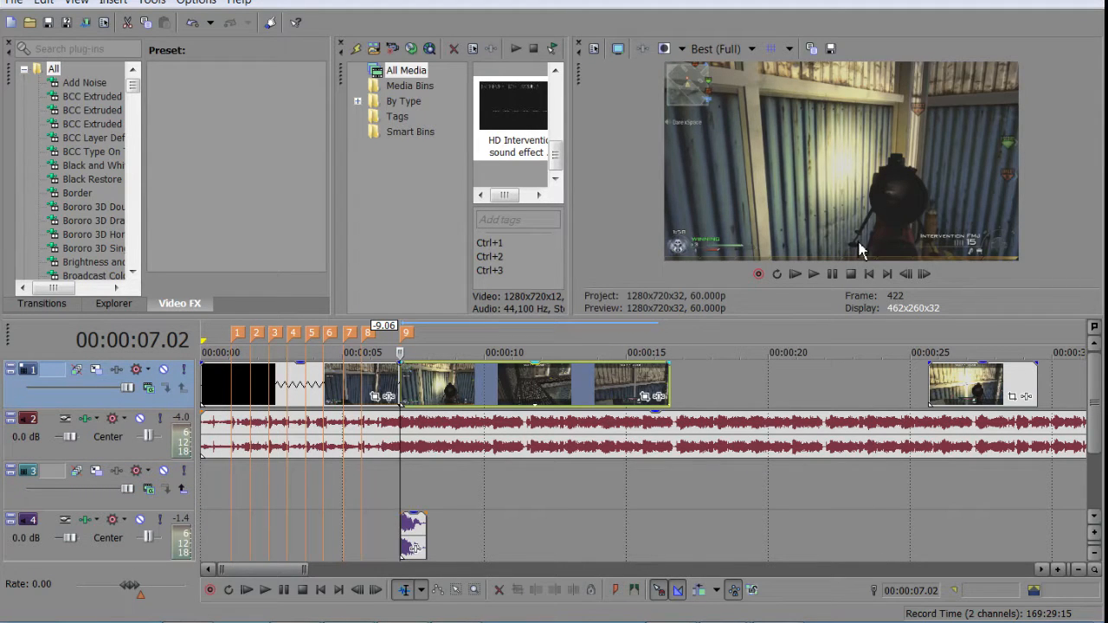
pyautogui.click(814, 274)
pyautogui.press('space')
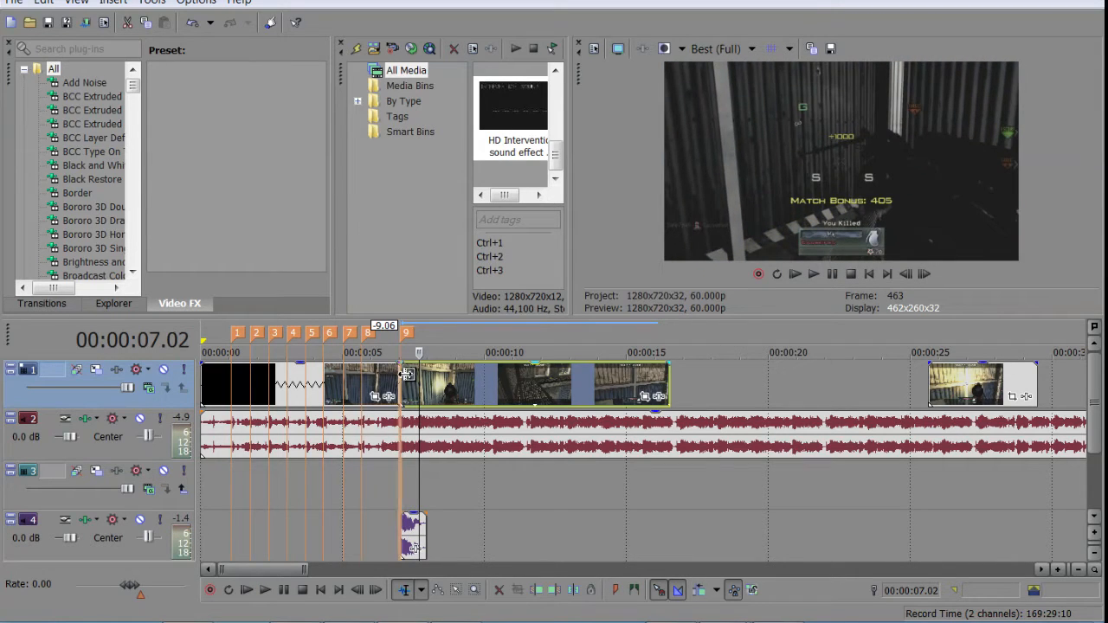
# Find the frame shortly after the killing shot and split the gameplay piece on track 1 at 00:00:07.37
pyautogui.scroll(5, 734, 381)
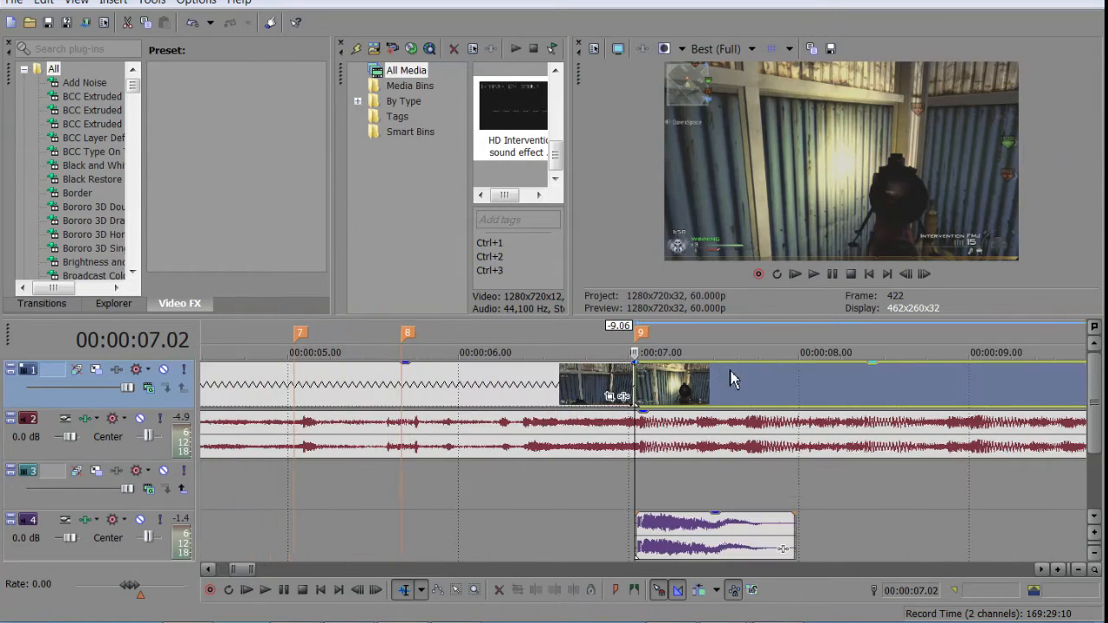
pyautogui.click(833, 275)
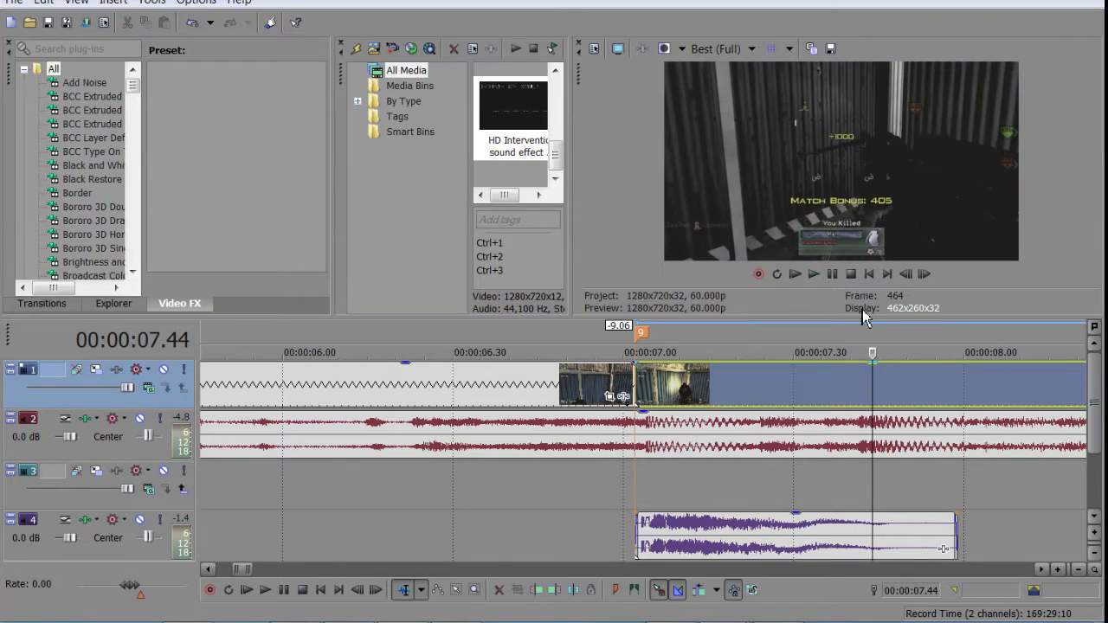
pyautogui.press('space')
pyautogui.press('space')
pyautogui.click(832, 273)
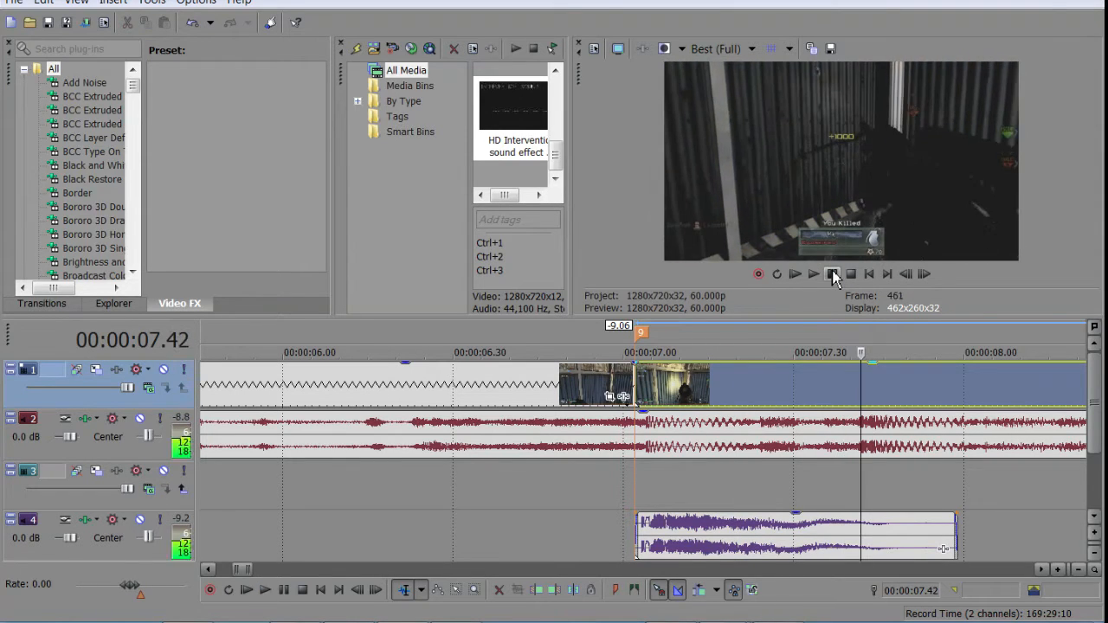
pyautogui.press('Left')
pyautogui.press('Left')
pyautogui.press('Left')
pyautogui.press('Left')
pyautogui.press('Left')
pyautogui.press('Left')
pyautogui.press('Left')
pyautogui.press('Left')
pyautogui.press('Left')
pyautogui.press('Left')
pyautogui.press('Left')
pyautogui.press('Left')
pyautogui.press('Left')
pyautogui.click(834, 276)
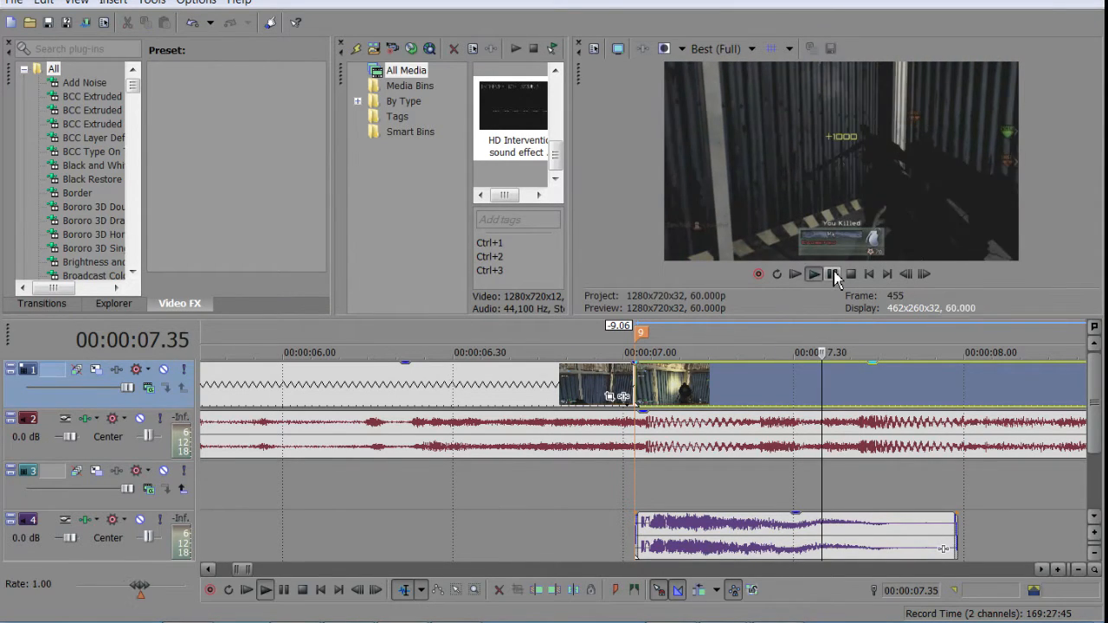
pyautogui.click(907, 275)
pyautogui.click(907, 275)
pyautogui.click(907, 273)
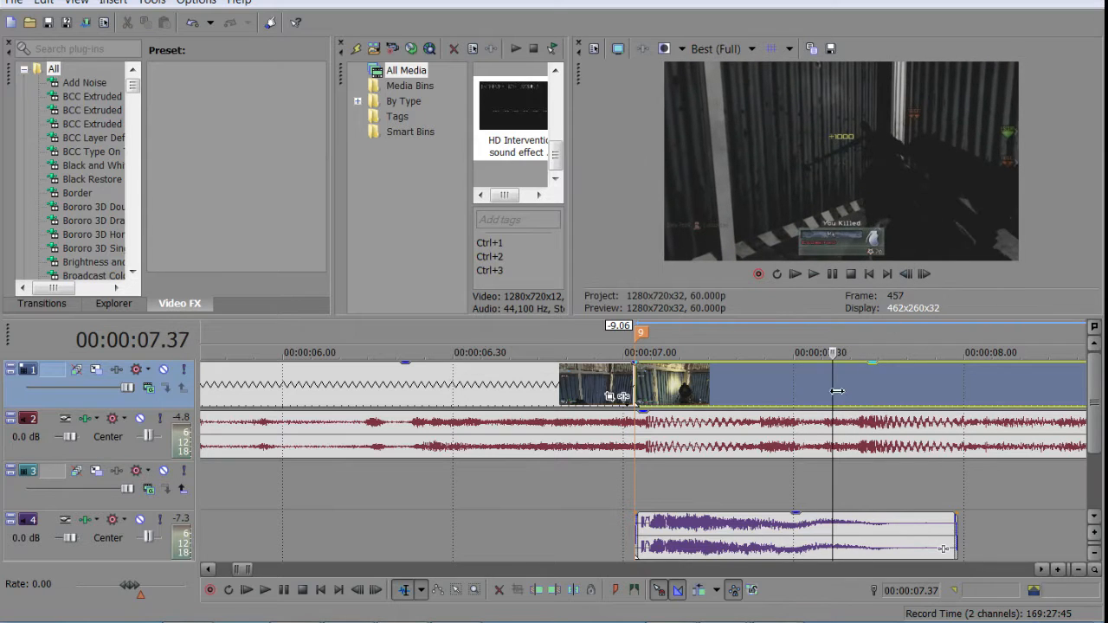
pyautogui.scroll(-8, 835, 392)
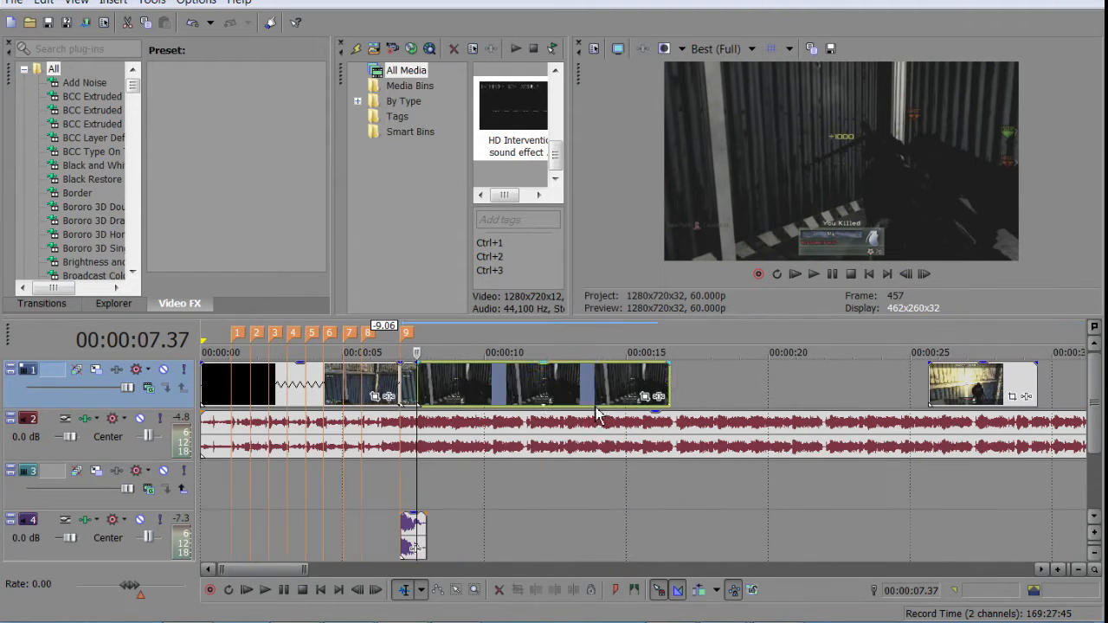
# Play back the gameplay from 00:00:06.11 across the cut at 00:00:07.37
pyautogui.click(377, 379)
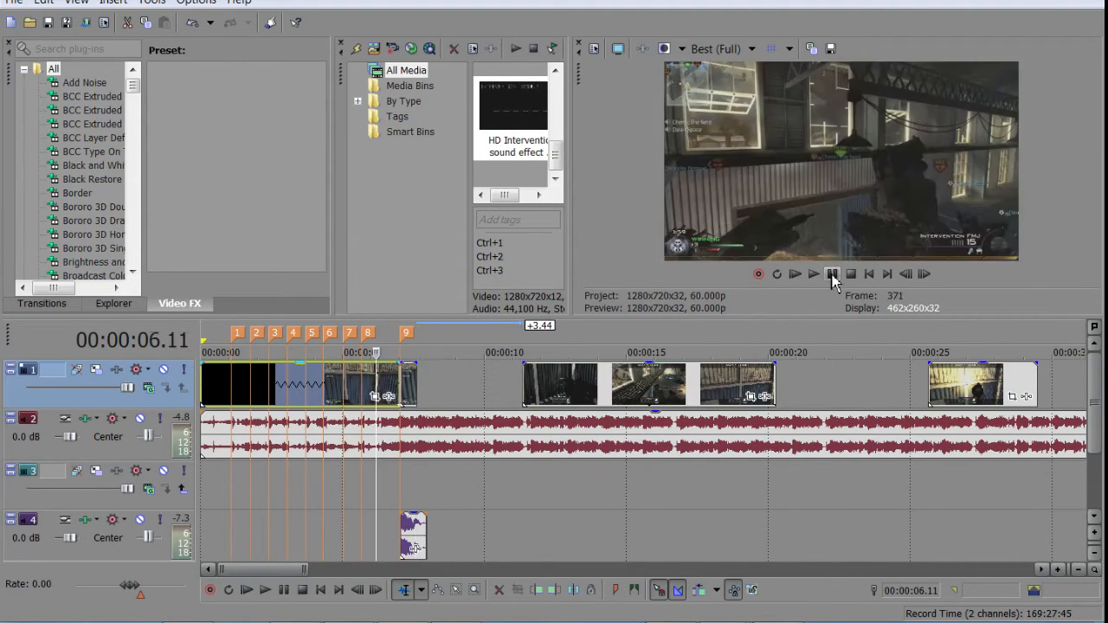
pyautogui.click(833, 274)
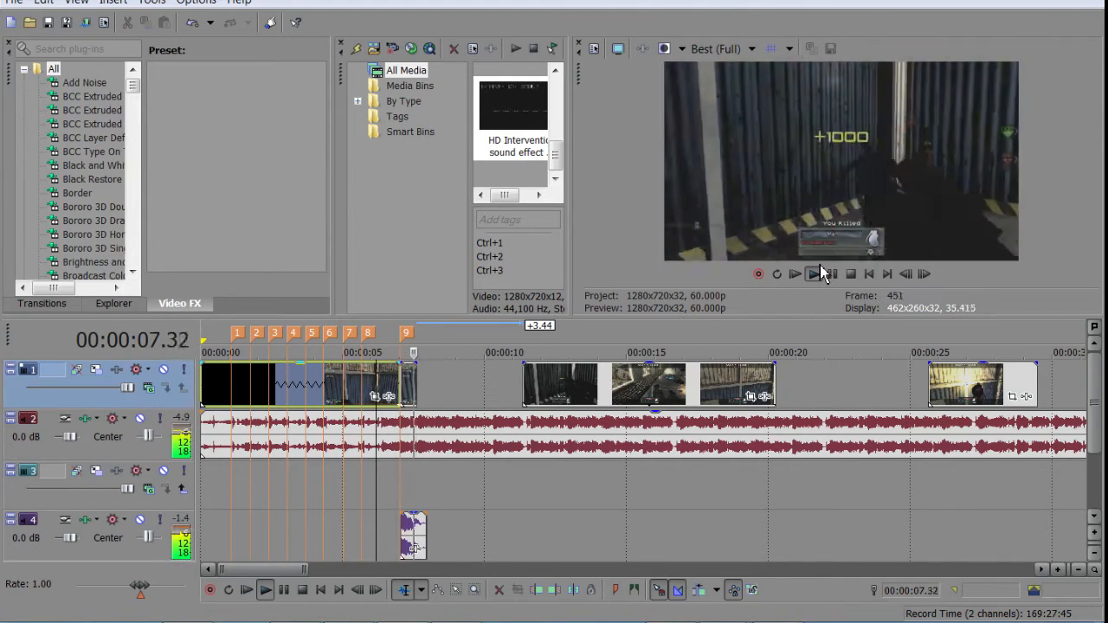
pyautogui.press('Return')
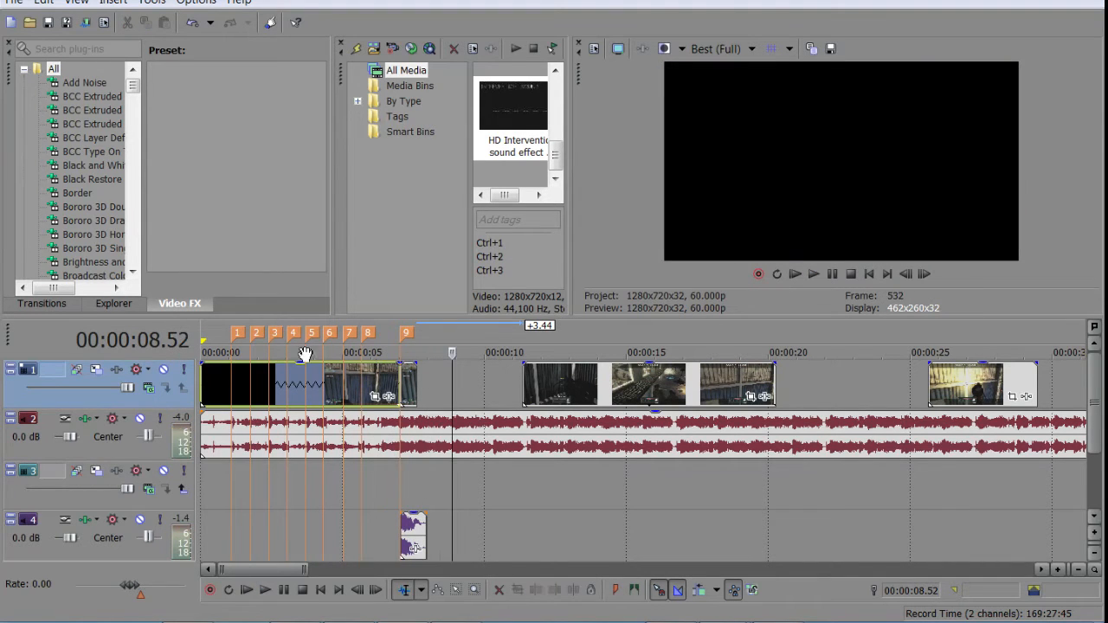
# Move the gameplay piece after the gap 00:00:01.10 later and split it at 00:00:17.51, within the round winning kill replay
pyautogui.click(416, 382)
pyautogui.moveTo(641, 394); pyautogui.dragTo(673, 394)
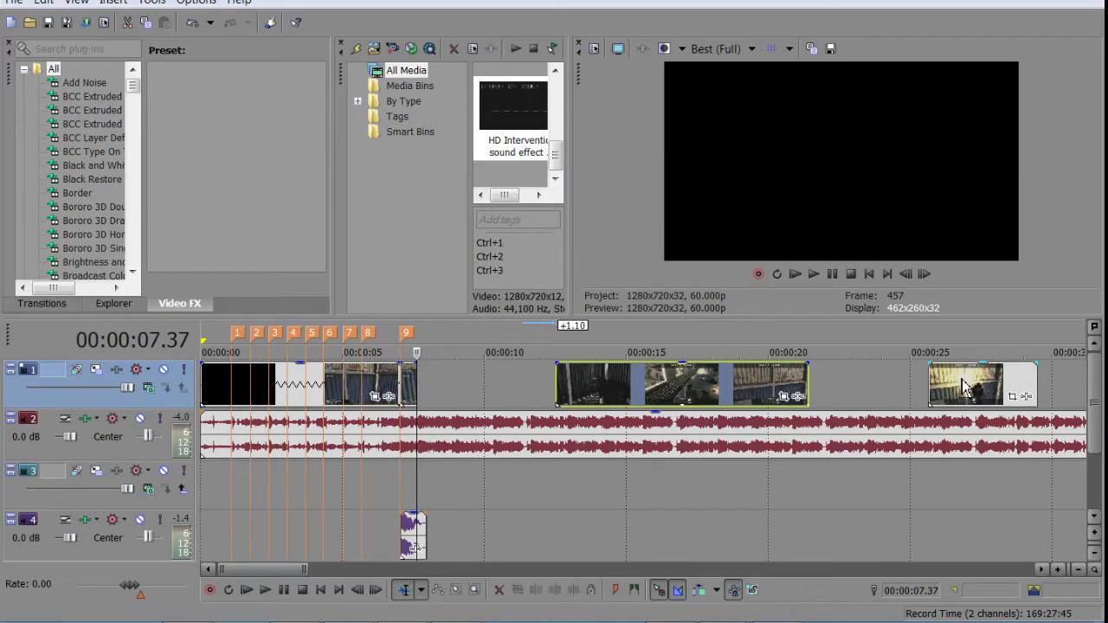
pyautogui.click(686, 385)
pyautogui.click(667, 381)
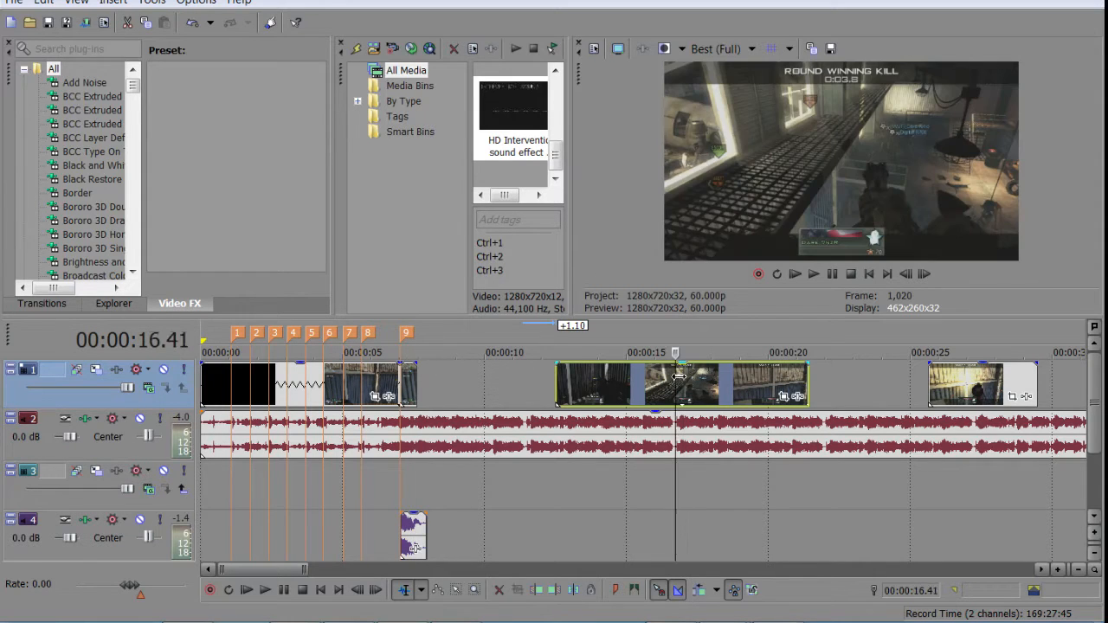
pyautogui.click(656, 378)
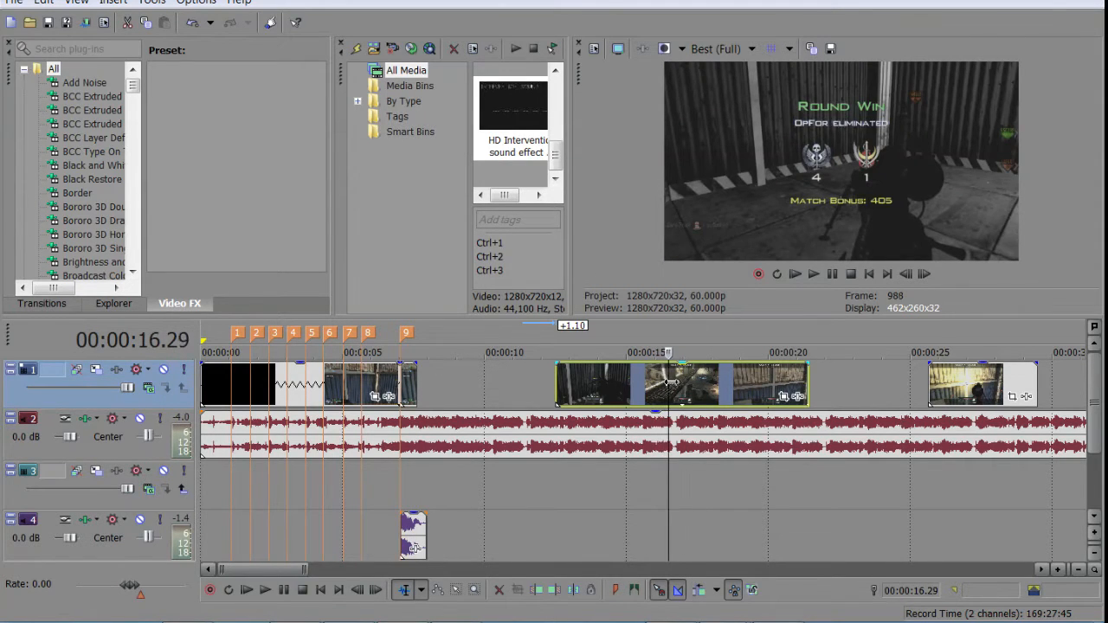
pyautogui.click(675, 385)
pyautogui.click(677, 389)
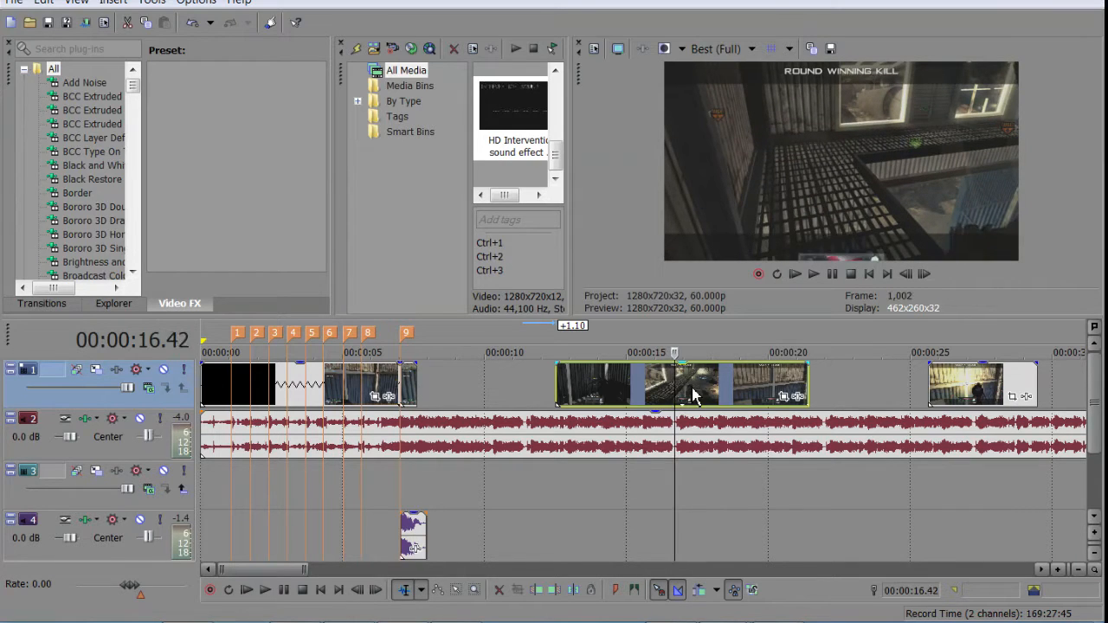
pyautogui.click(690, 394)
pyautogui.click(697, 388)
pyautogui.click(695, 389)
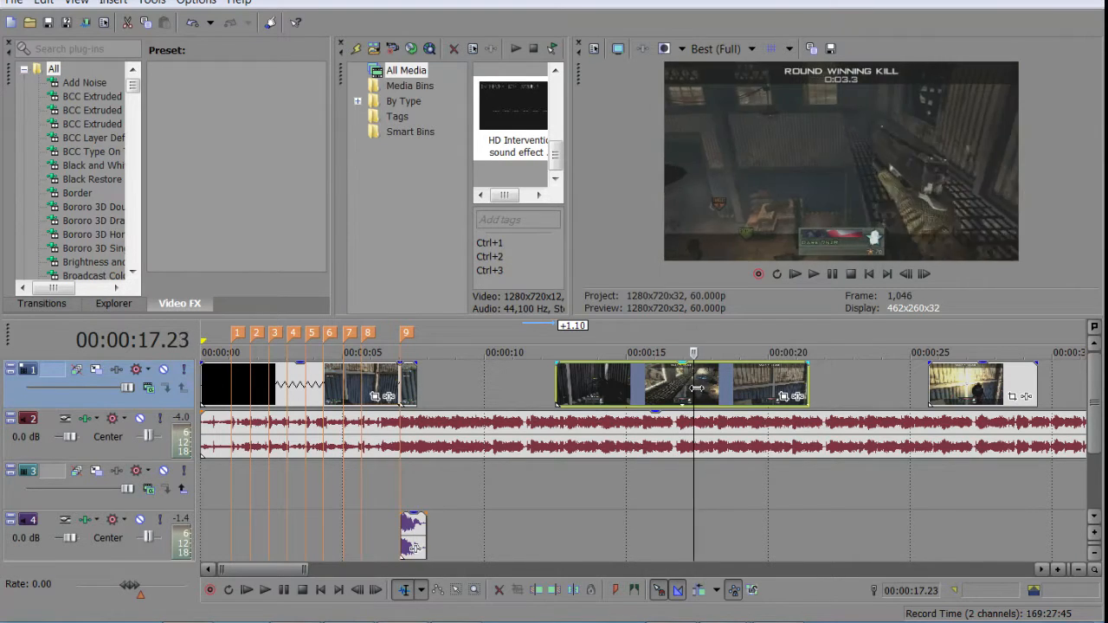
pyautogui.click(699, 390)
pyautogui.click(705, 393)
pyautogui.click(707, 392)
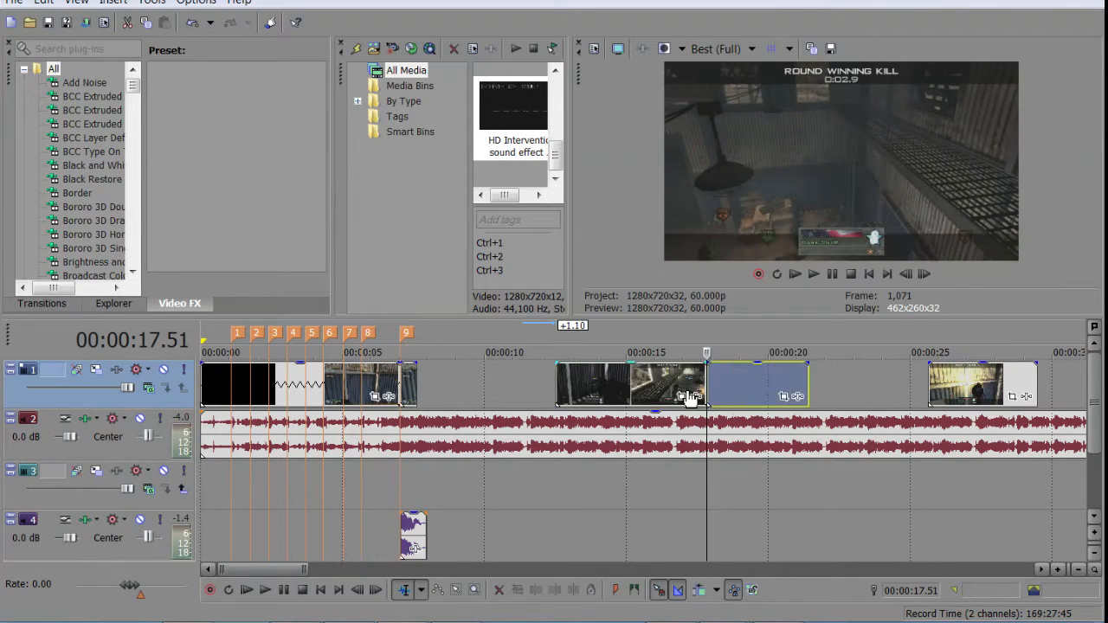
# Delete the part before the 00:00:17.51 split and move the remaining replay piece against the clip end at 00:00:07.37
pyautogui.rightClick(706, 392)
pyautogui.click(713, 263)
pyautogui.moveTo(738, 400); pyautogui.dragTo(446, 387)
# Play back from about 00:00:06.08 through the gunshot and the cut into the round winning kill replay
pyautogui.click(375, 383)
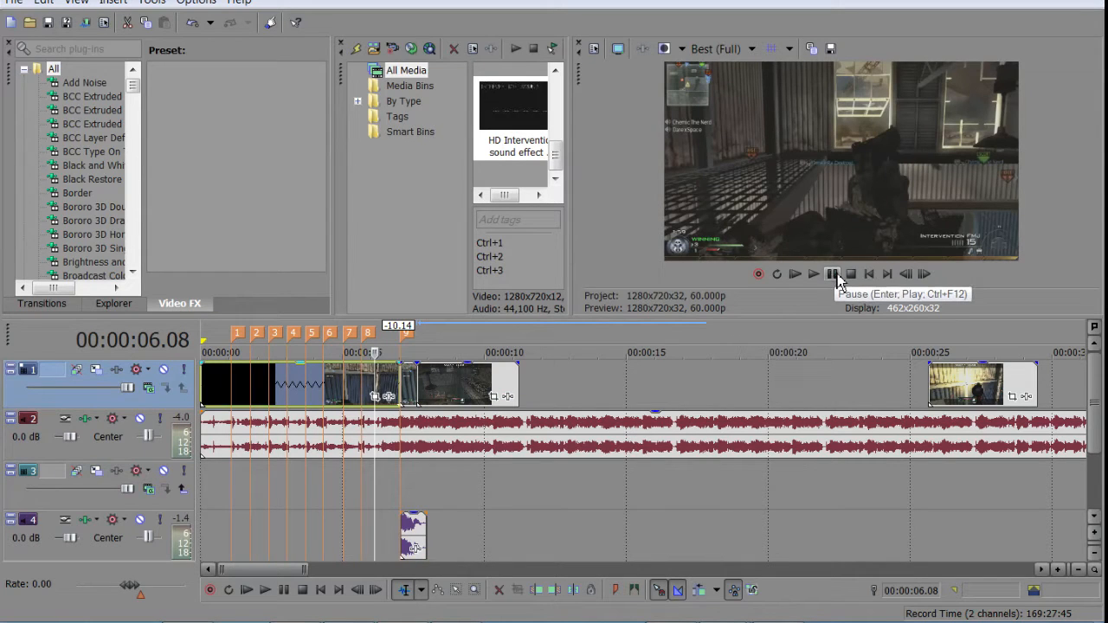
pyautogui.click(813, 274)
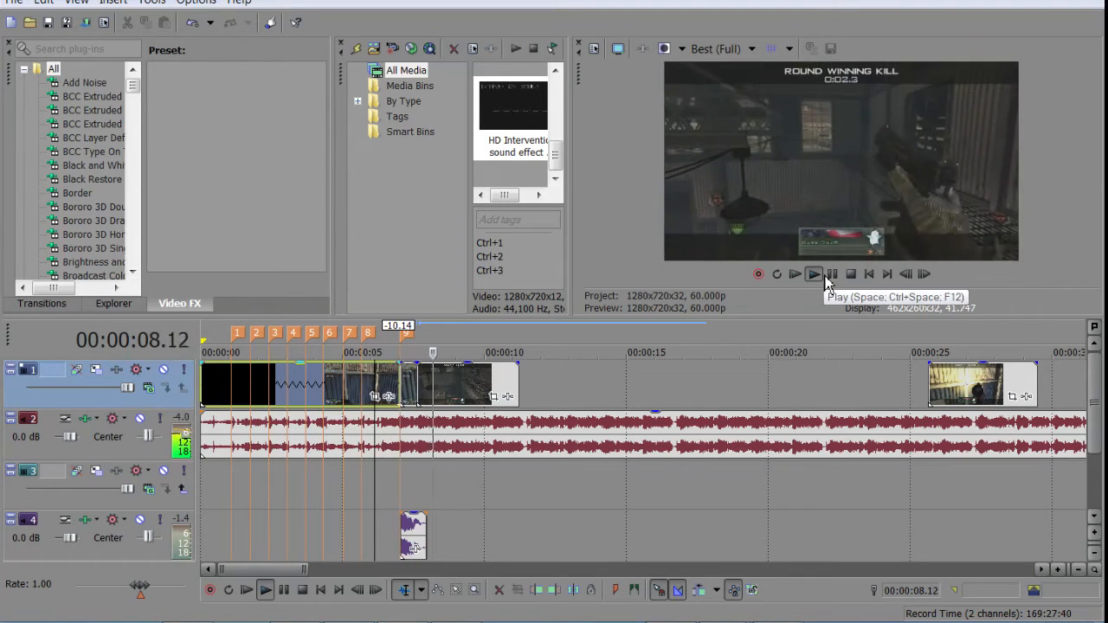
pyautogui.click(823, 276)
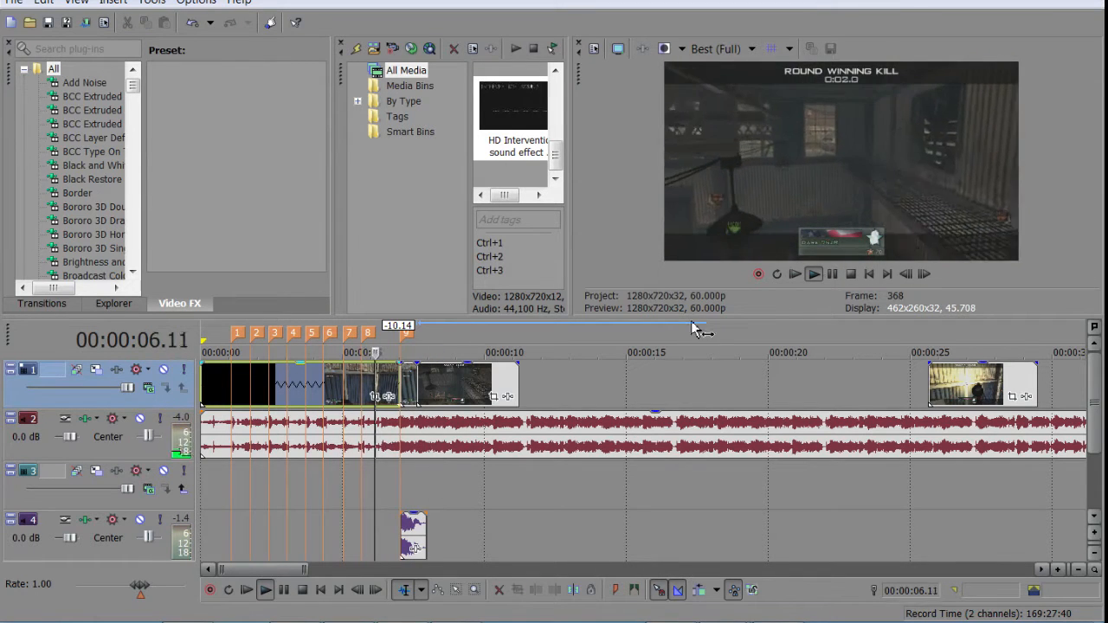
pyautogui.click(832, 275)
pyautogui.click(380, 385)
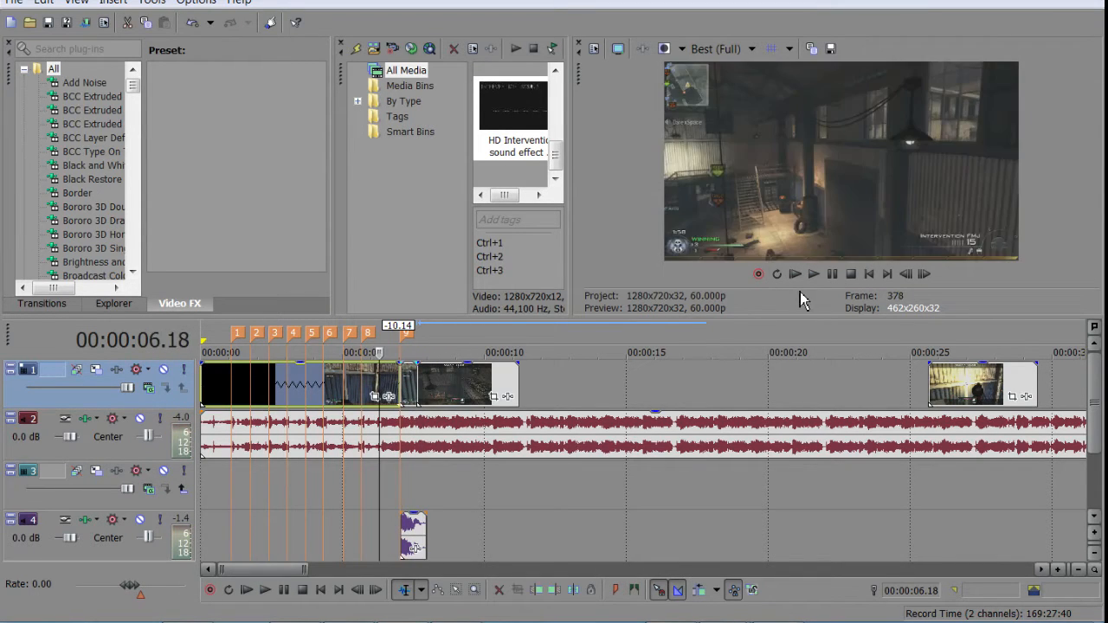
pyautogui.click(841, 272)
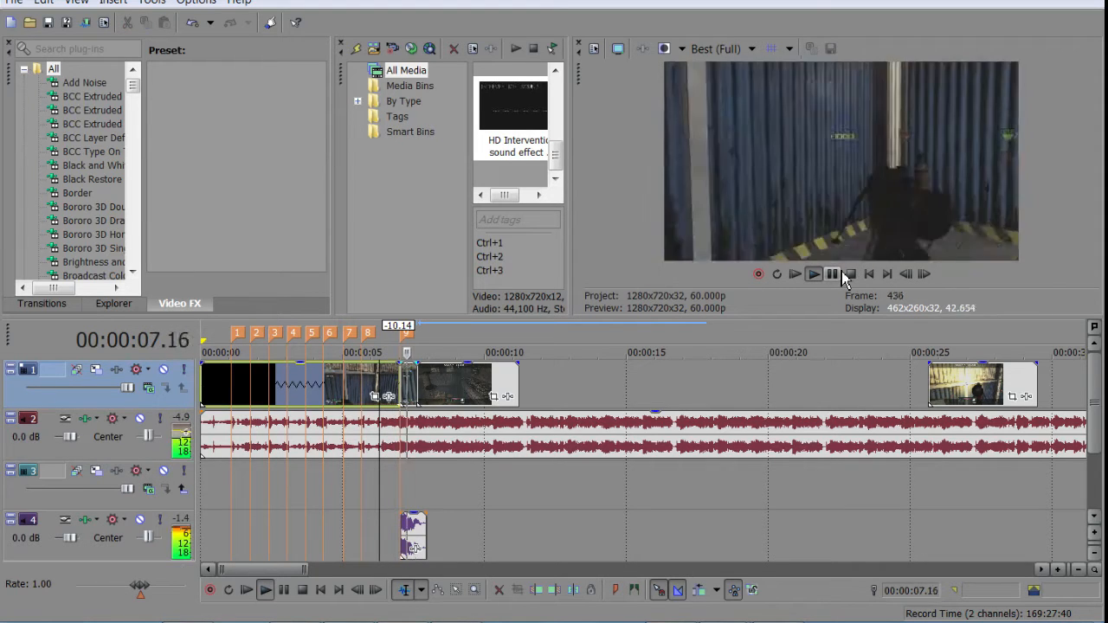
pyautogui.click(835, 274)
pyautogui.scroll(3, 522, 418)
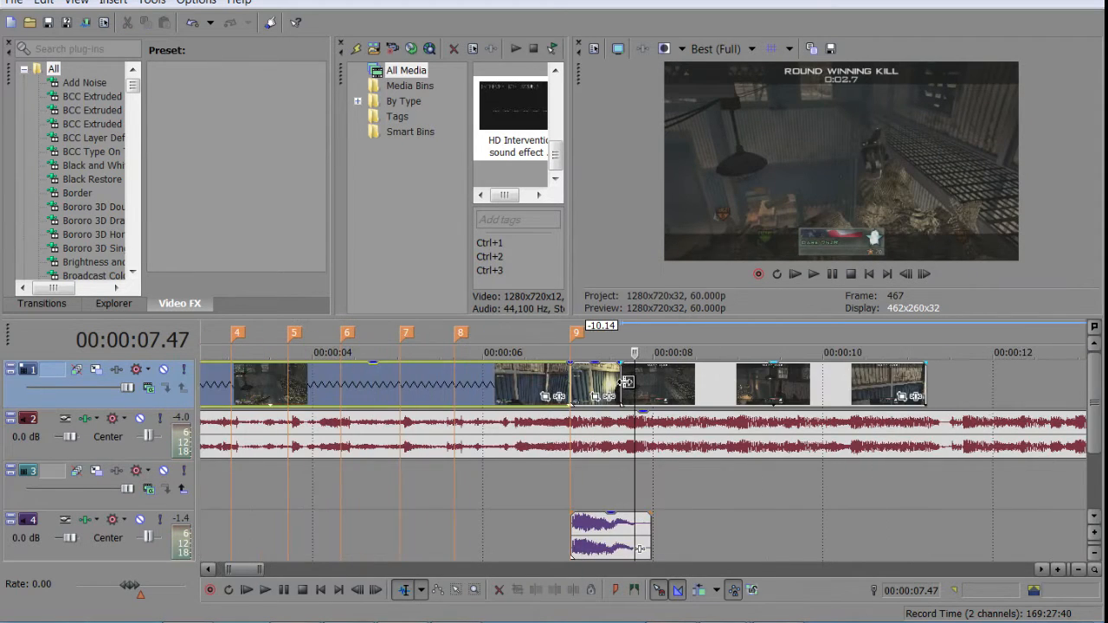
# Play on from the replay cut to find the next beat in the music and mark it at 00:00:11.37
pyautogui.scroll(-4, 626, 382)
pyautogui.click(836, 275)
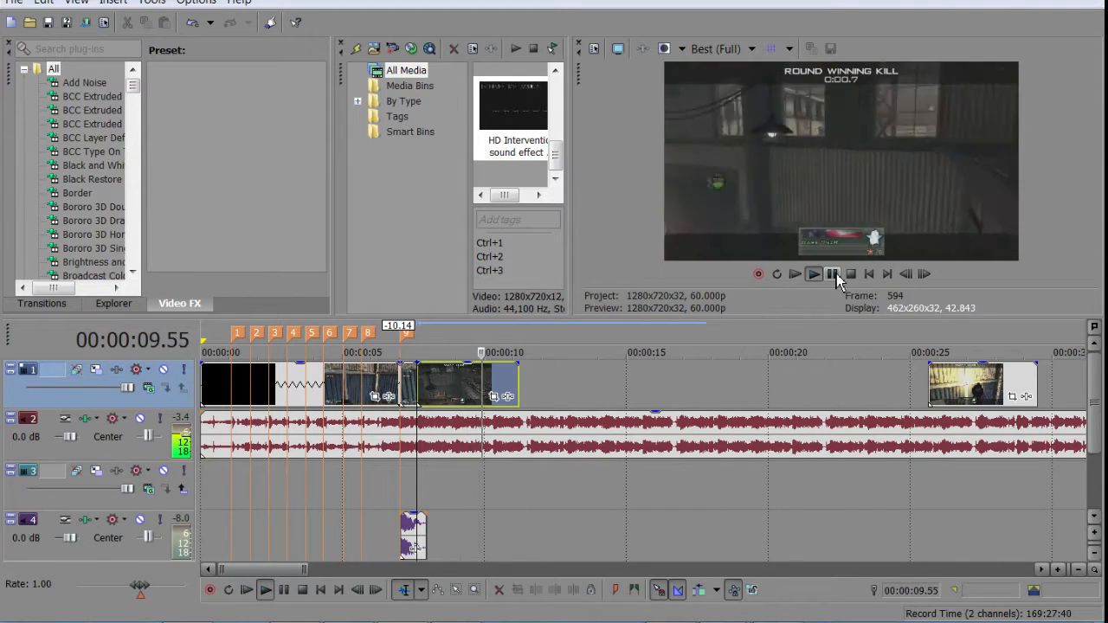
pyautogui.click(833, 274)
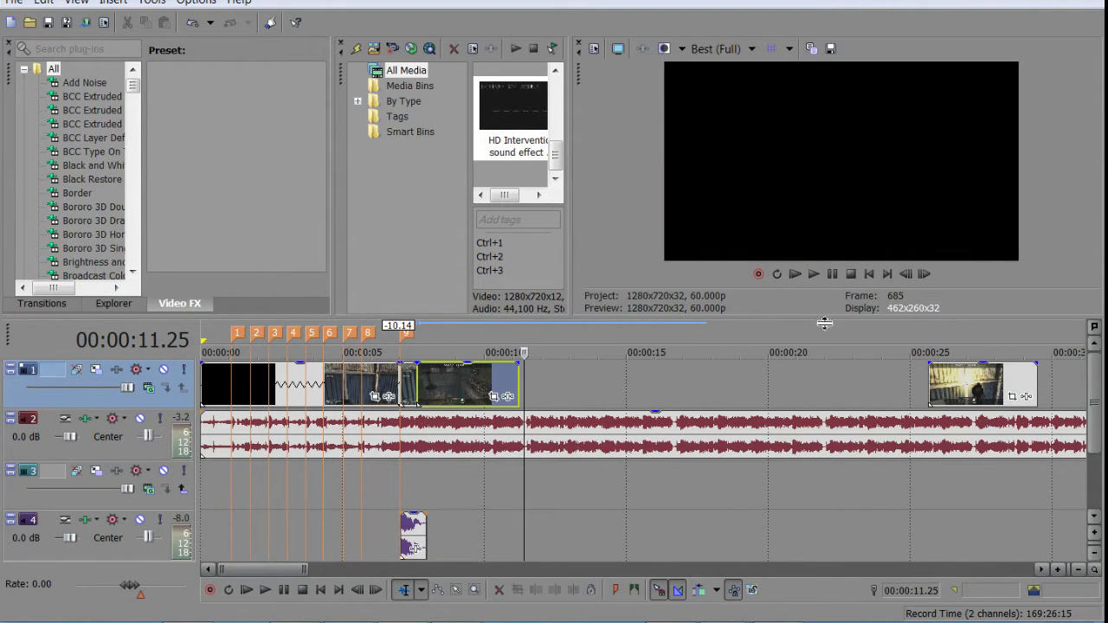
pyautogui.scroll(8, 793, 509)
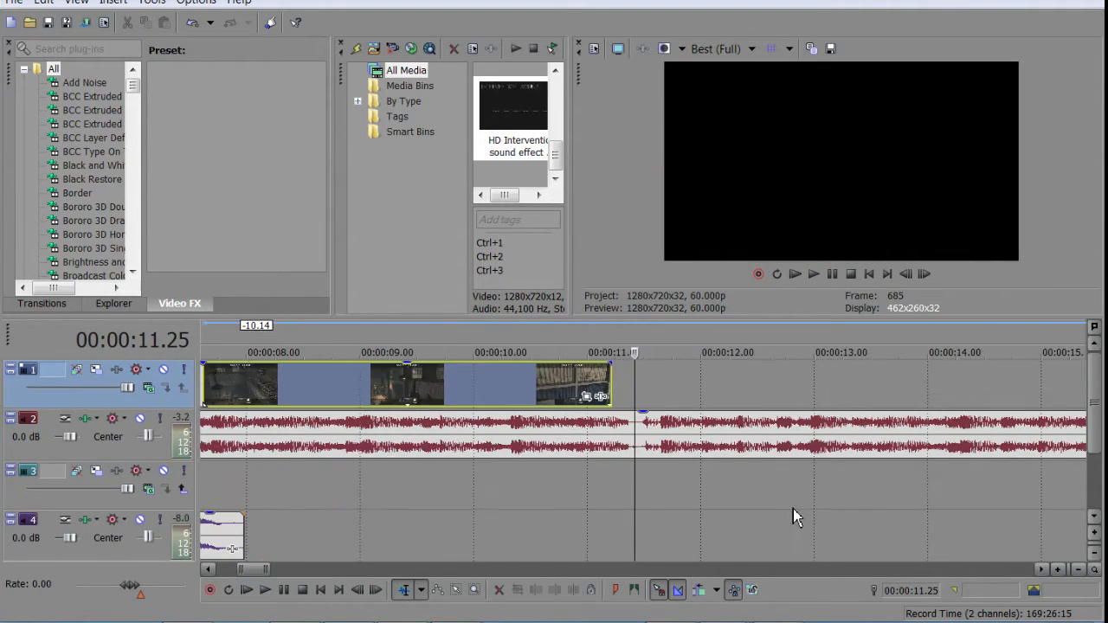
pyautogui.doubleClick(834, 276)
pyautogui.doubleClick(834, 276)
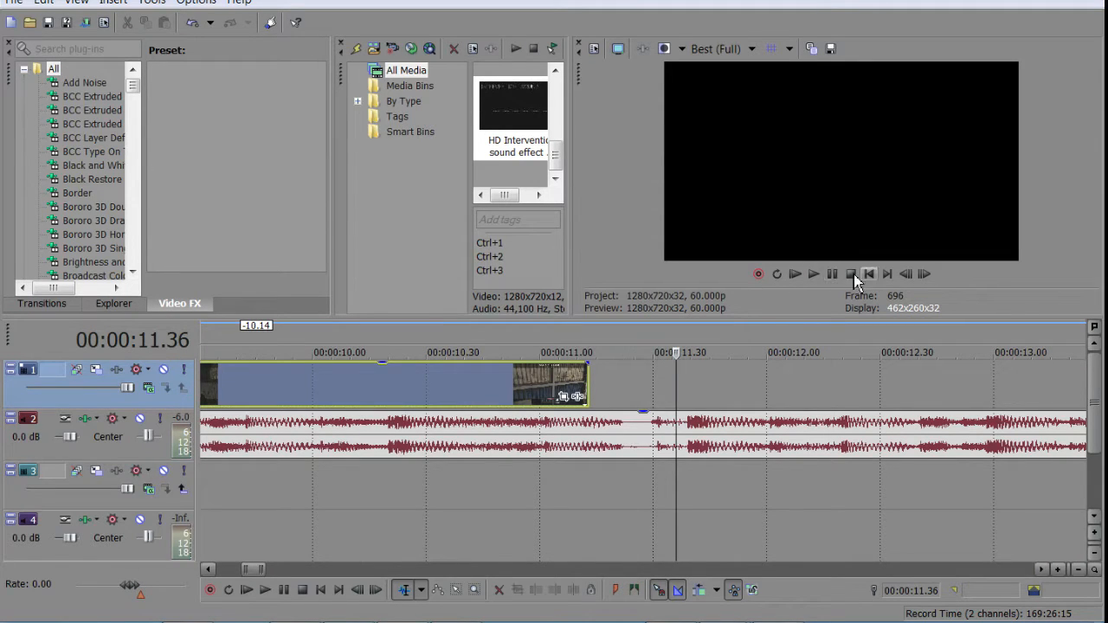
pyautogui.press('m')
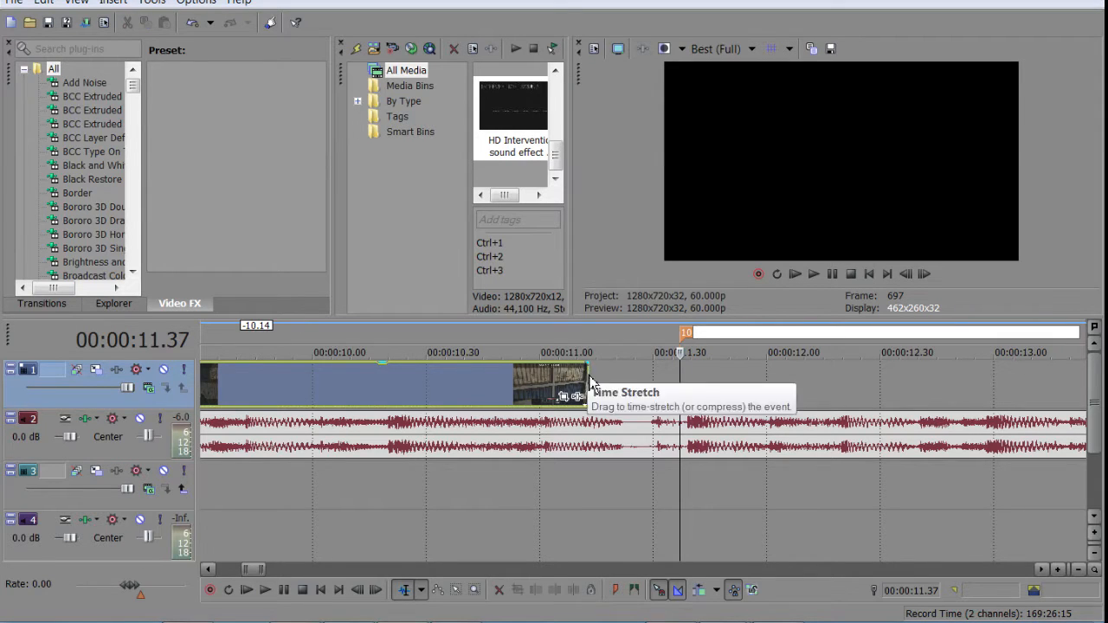
# Time-stretch the replay piece on track 1 so that it ends at marker 10, at 00:00:11.37
pyautogui.moveTo(586, 376); pyautogui.dragTo(675, 381)
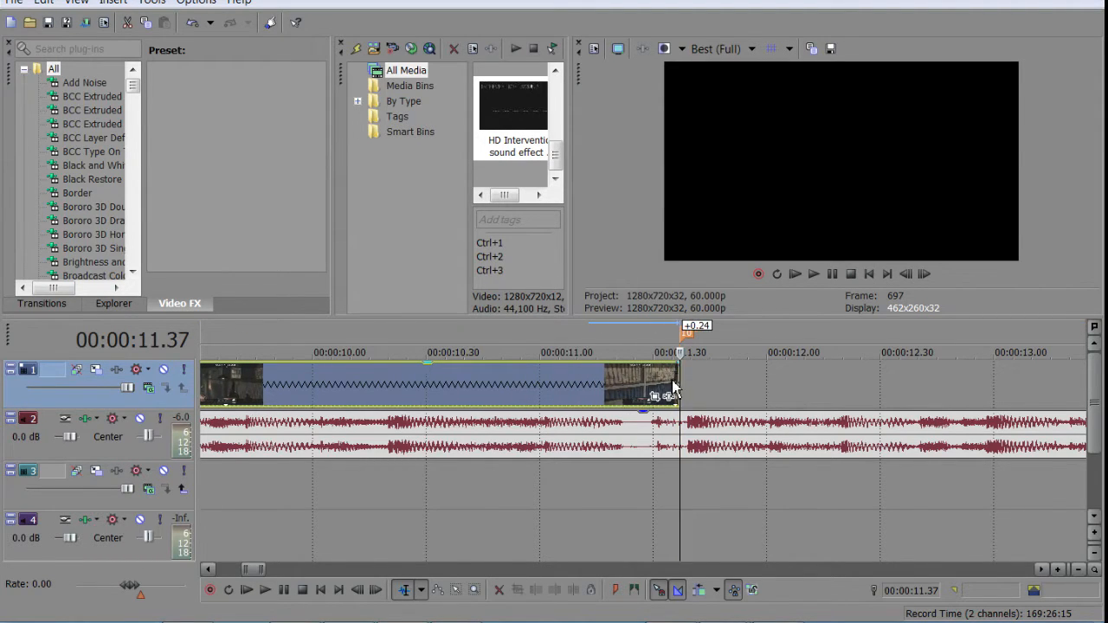
pyautogui.scroll(-5, 675, 389)
pyautogui.click(302, 387)
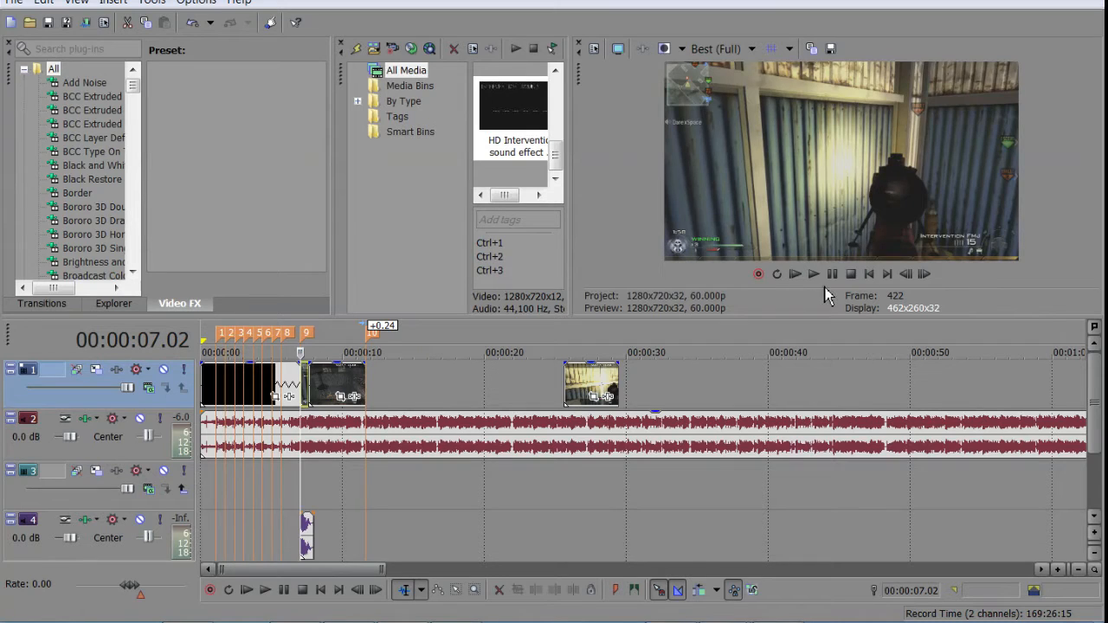
# Play through the stretched replay piece and move the last clip piece against its end at marker 10, 00:00:11.37
pyautogui.press('space')
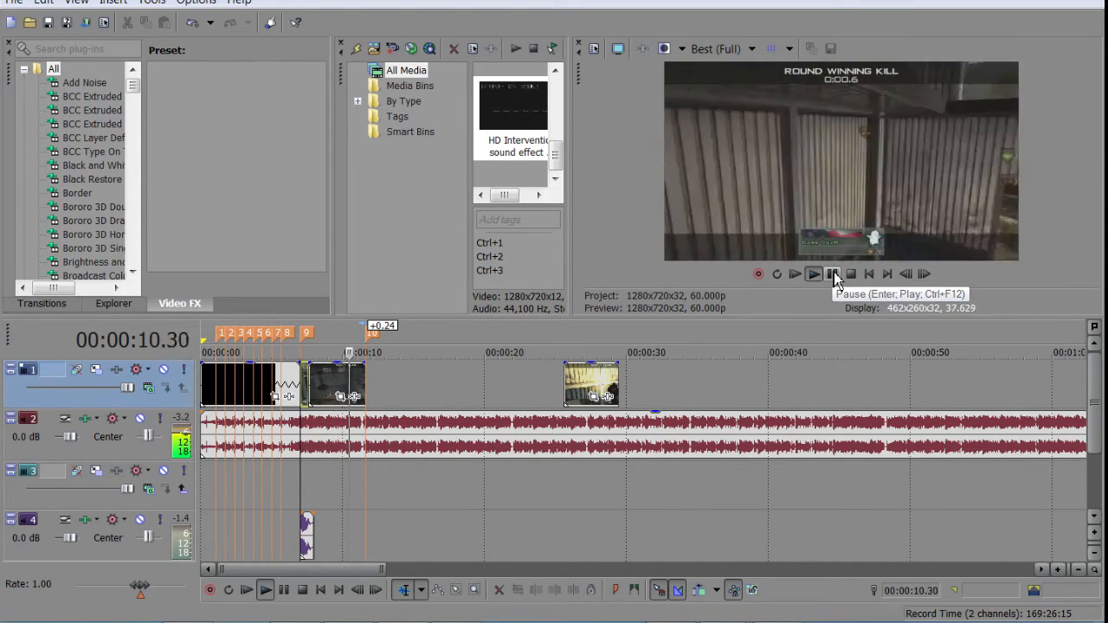
pyautogui.click(833, 274)
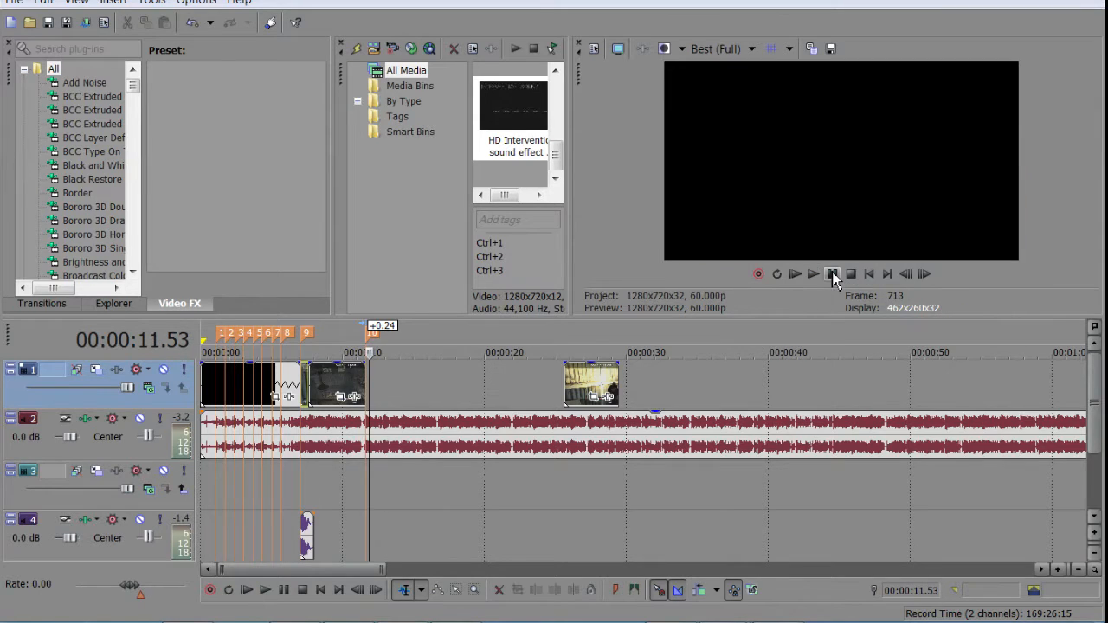
pyautogui.click(365, 380)
pyautogui.moveTo(573, 394); pyautogui.dragTo(376, 394)
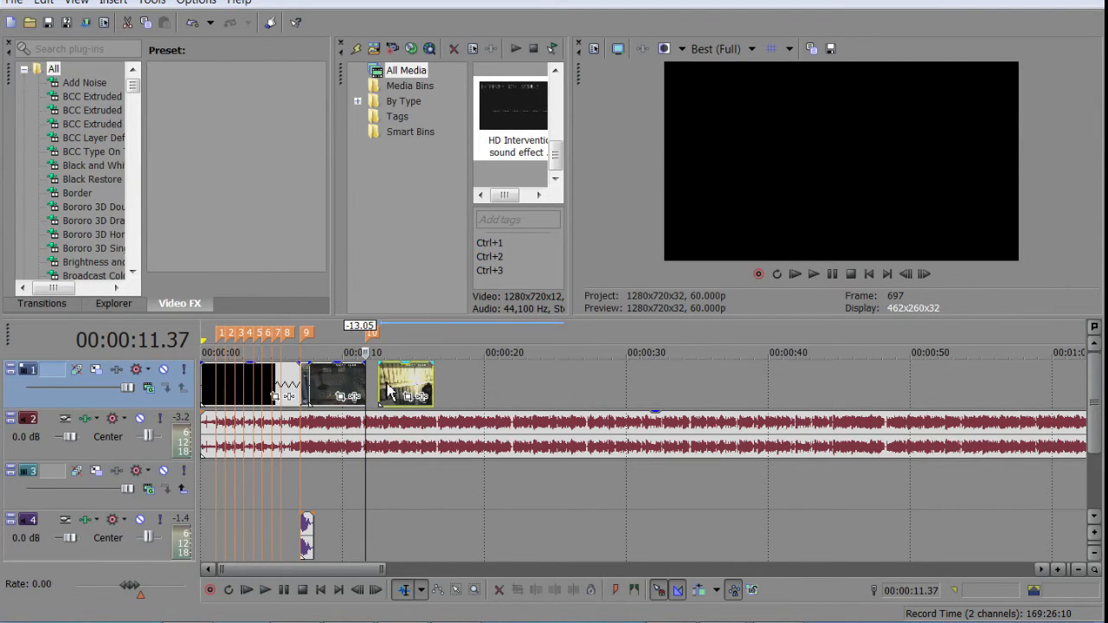
# Copy the gunshot sound effect on track 4 and paste the copy on the same track at marker 10, 00:00:11.37
pyautogui.rightClick(306, 530)
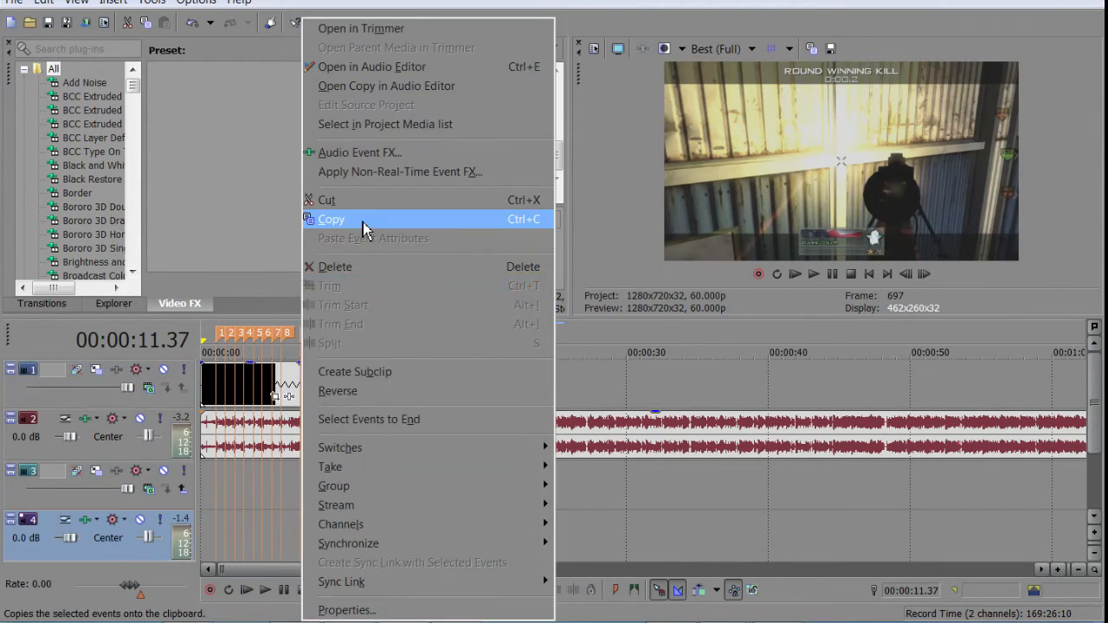
pyautogui.click(330, 223)
pyautogui.scroll(4, 372, 540)
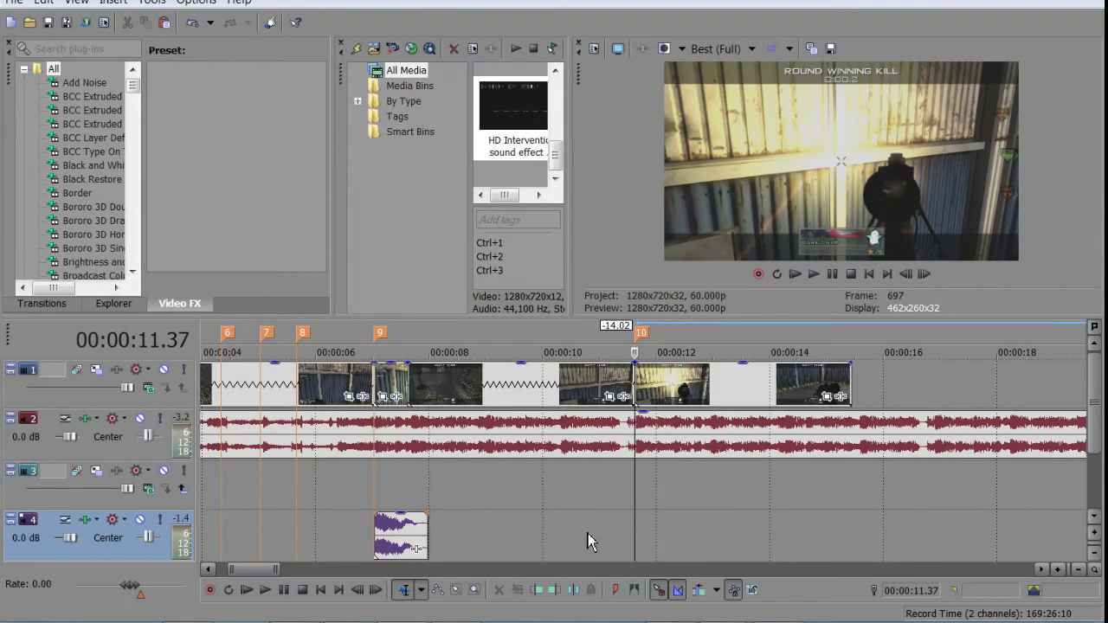
pyautogui.rightClick(664, 539)
pyautogui.click(693, 221)
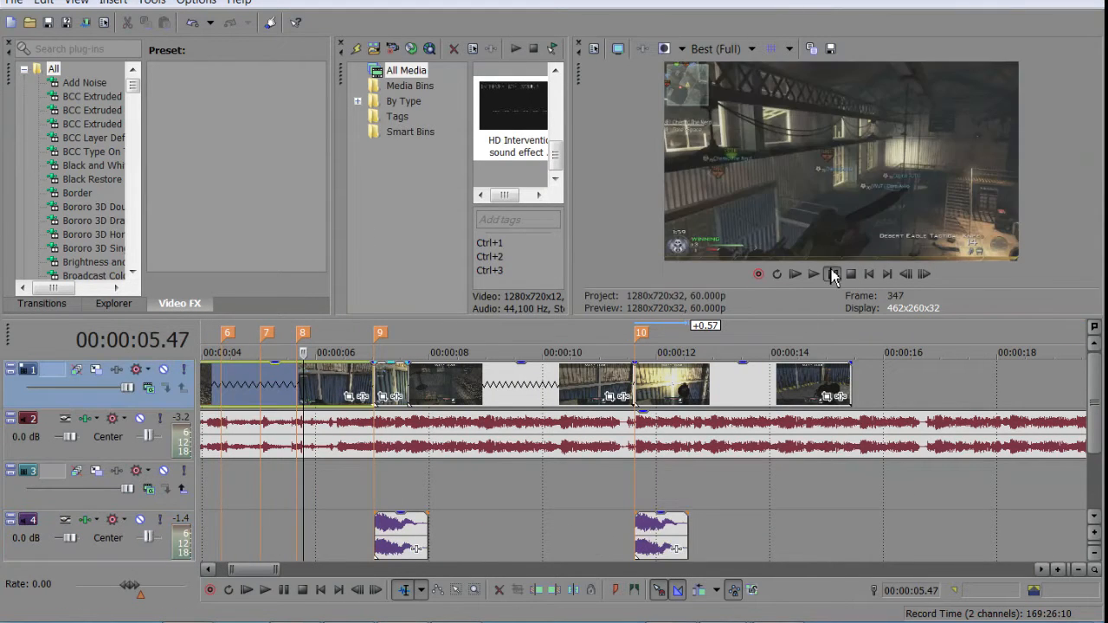
# Play back from about 00:00:05.47 through both gunshots and the round winning kill replay
pyautogui.click(832, 273)
pyautogui.scroll(-4, 866, 440)
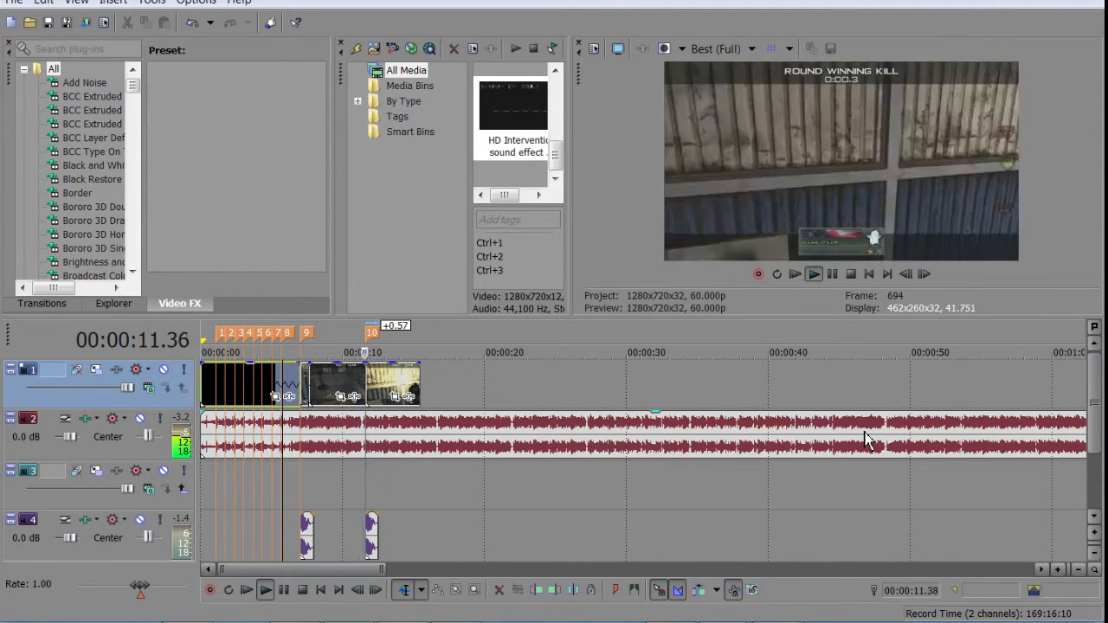
pyautogui.click(387, 336)
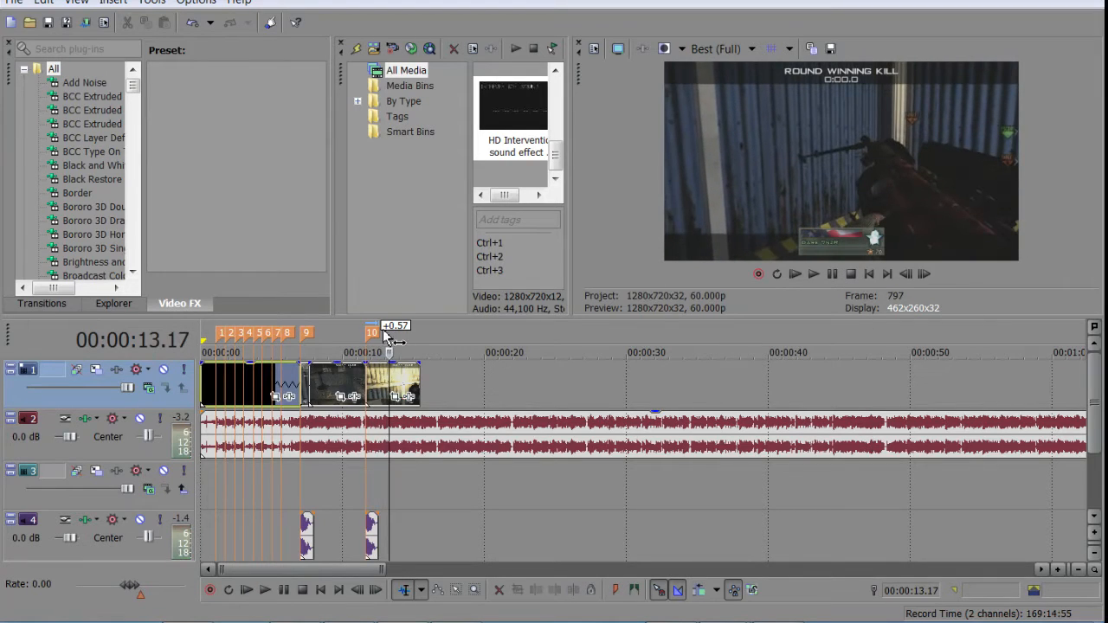
# Place the cursor inside the replay piece at 00:00:08.46 and set the video preview quality to Draft (Quarter)
pyautogui.click(327, 381)
pyautogui.click(741, 52)
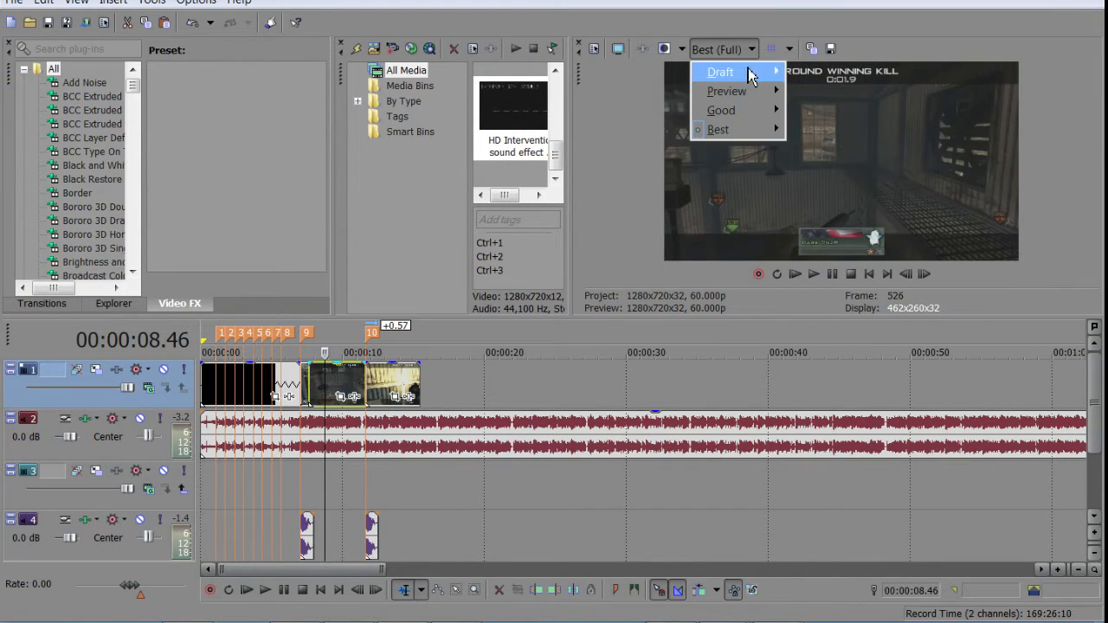
pyautogui.click(751, 48)
pyautogui.click(743, 51)
pyautogui.moveTo(743, 73)
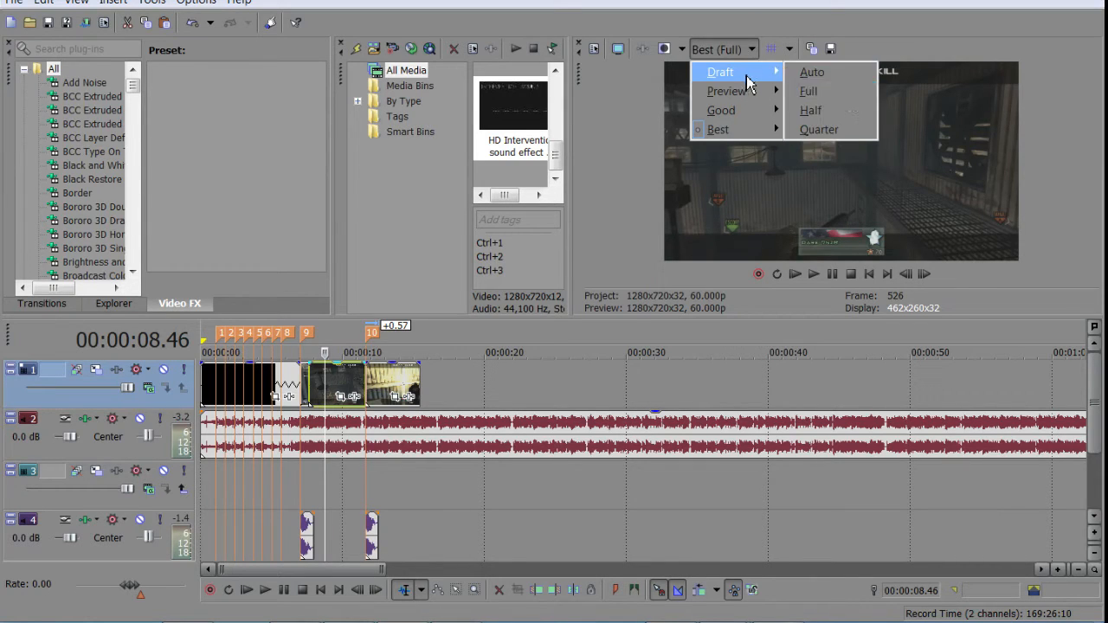
pyautogui.click(829, 130)
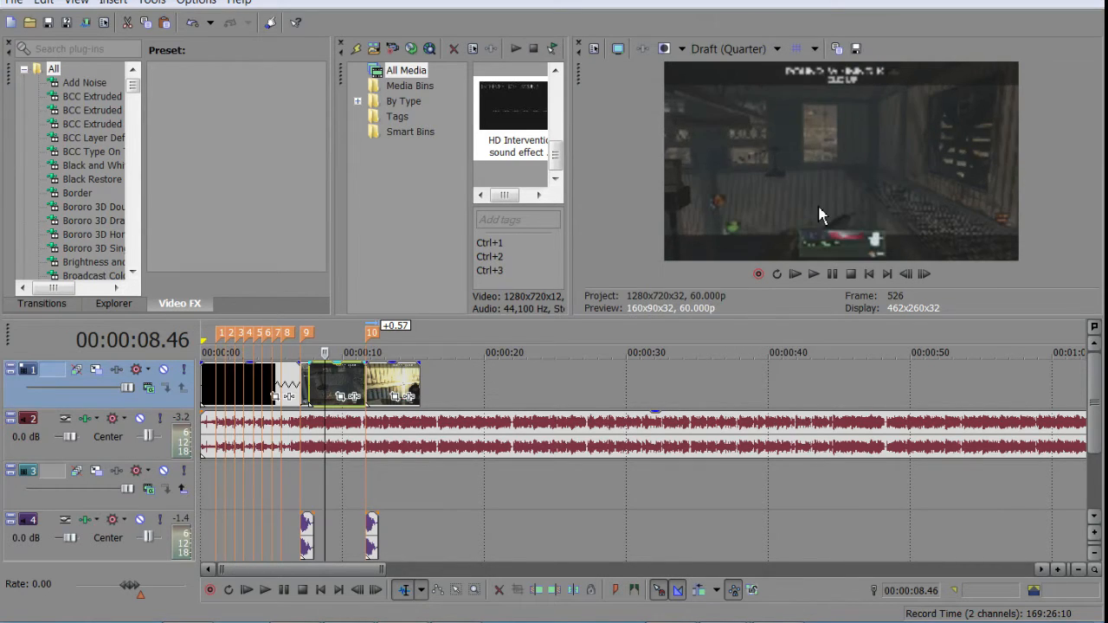
# Play the replay from 00:00:08.46 past marker 10 to check how smoothly it runs at draft quality
pyautogui.click(760, 50)
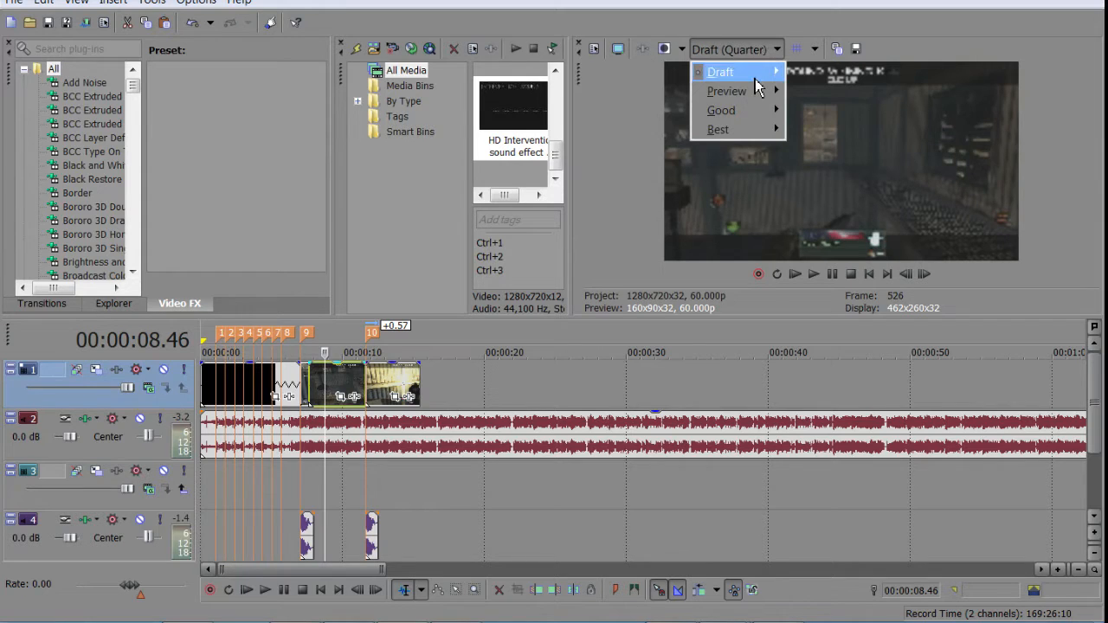
pyautogui.moveTo(727, 73)
pyautogui.click(850, 238)
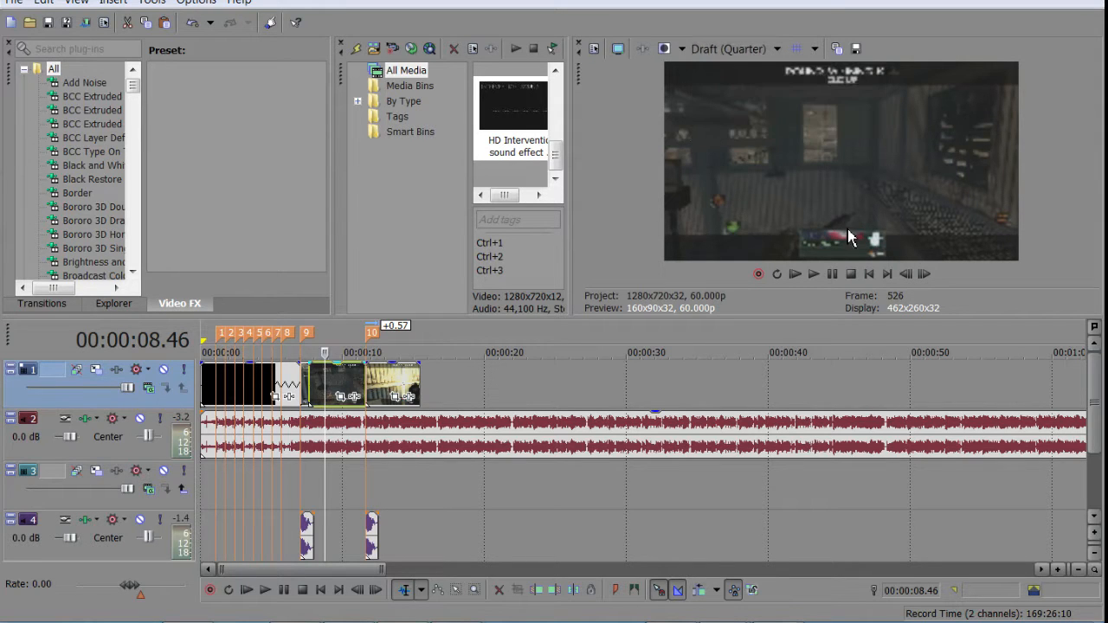
pyautogui.click(831, 278)
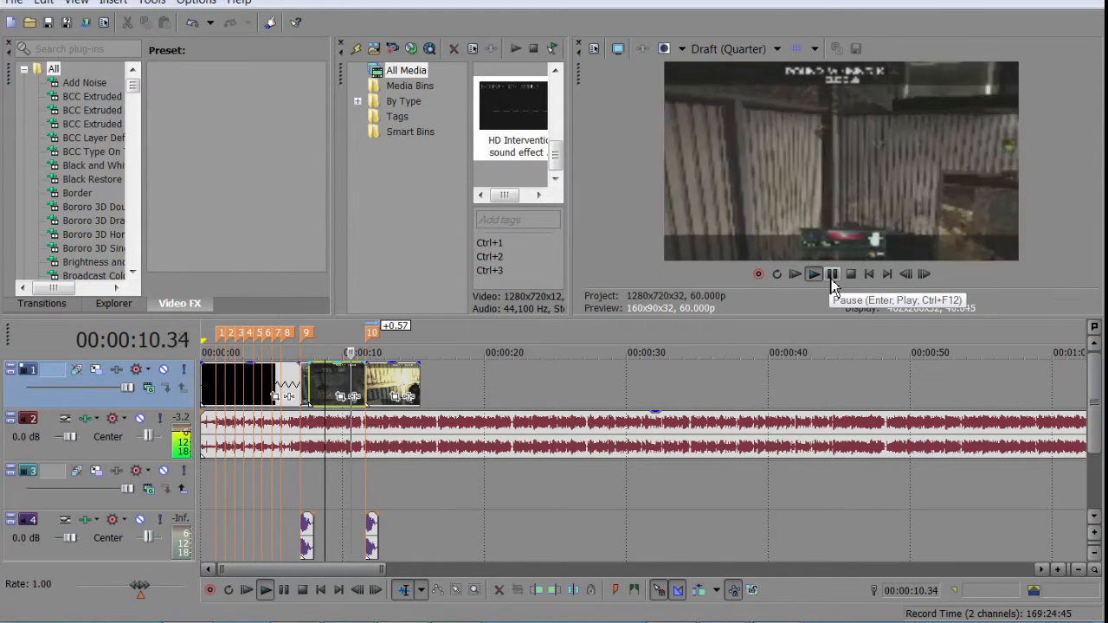
pyautogui.click(832, 276)
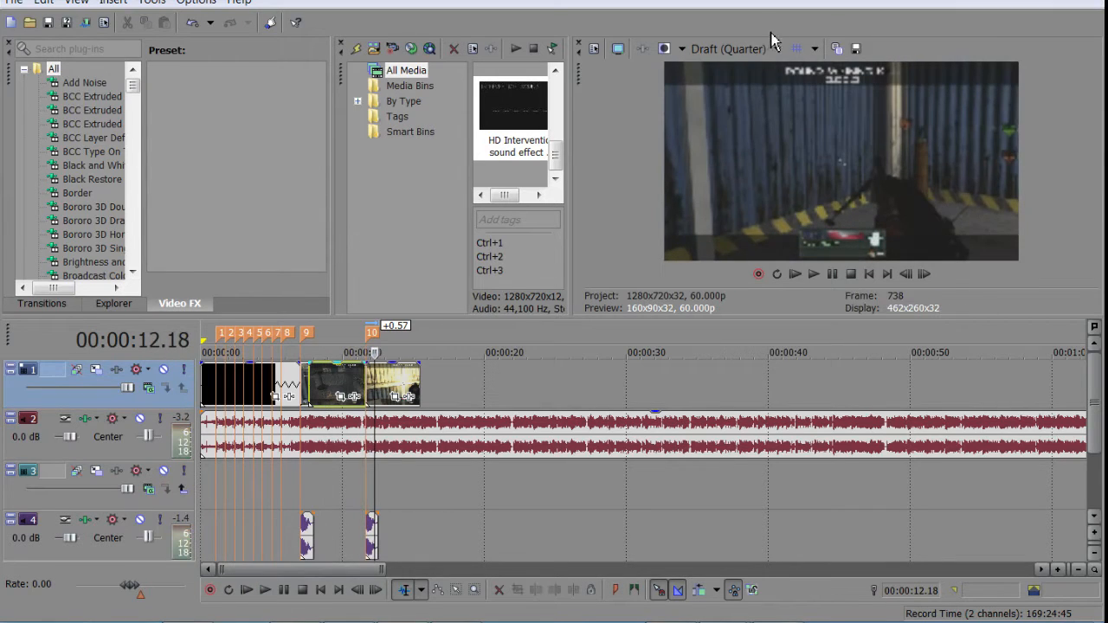
# Set the video preview quality to Preview (Quarter)
pyautogui.click(773, 45)
pyautogui.moveTo(736, 92)
pyautogui.click(824, 149)
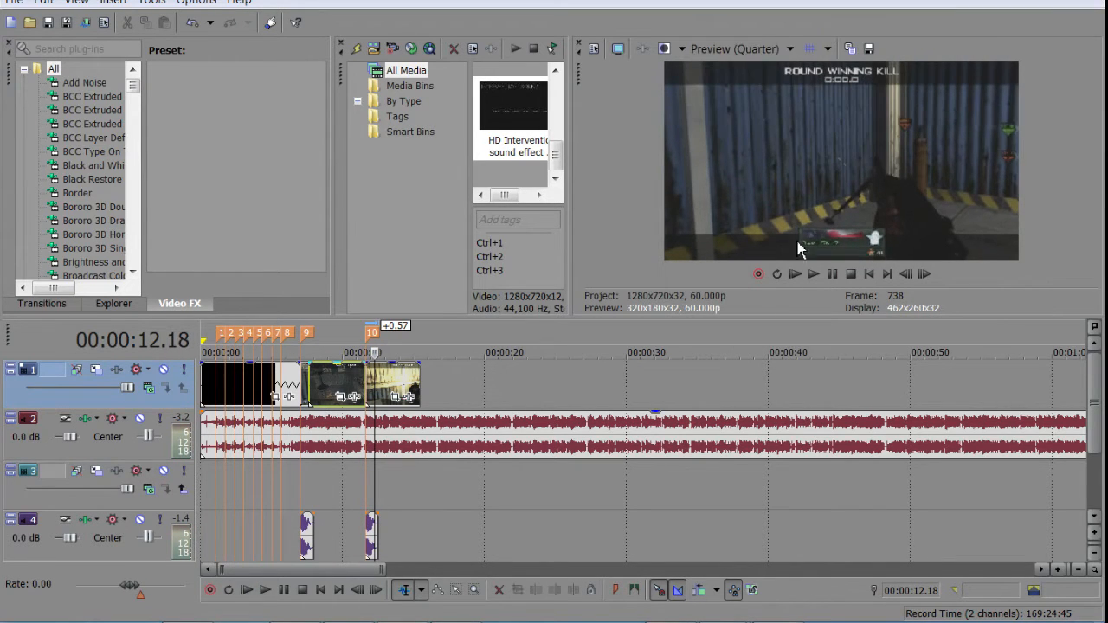
# Play the replay from its start at 00:00:07.37 past the gunshot at marker 10
pyautogui.click(315, 372)
pyautogui.scroll(5, 811, 470)
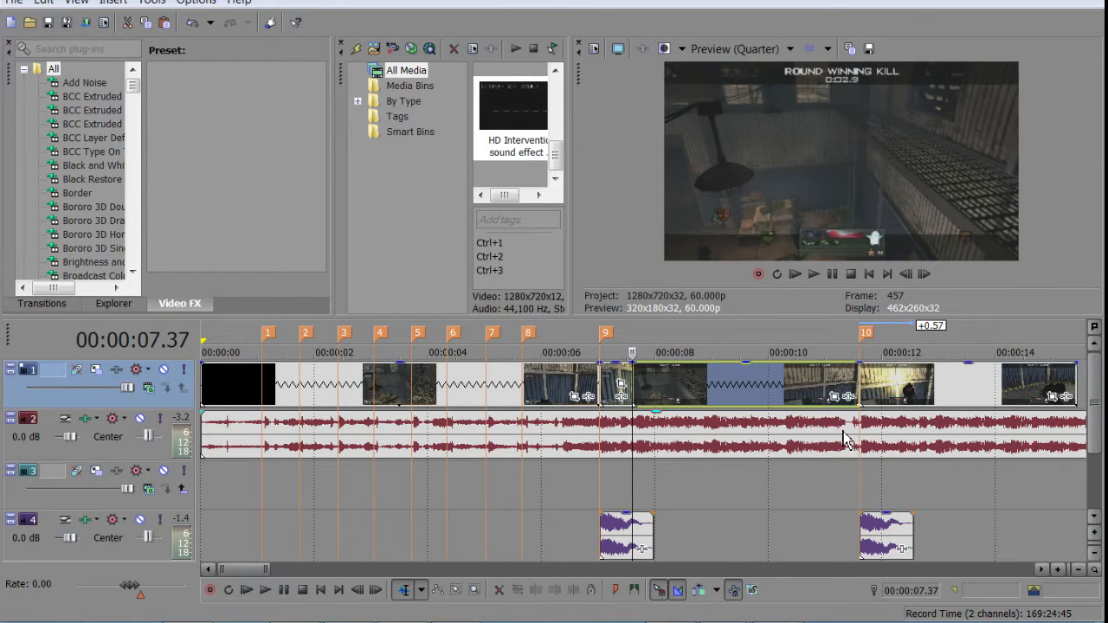
pyautogui.scroll(-4, 792, 440)
pyautogui.scroll(2, 852, 478)
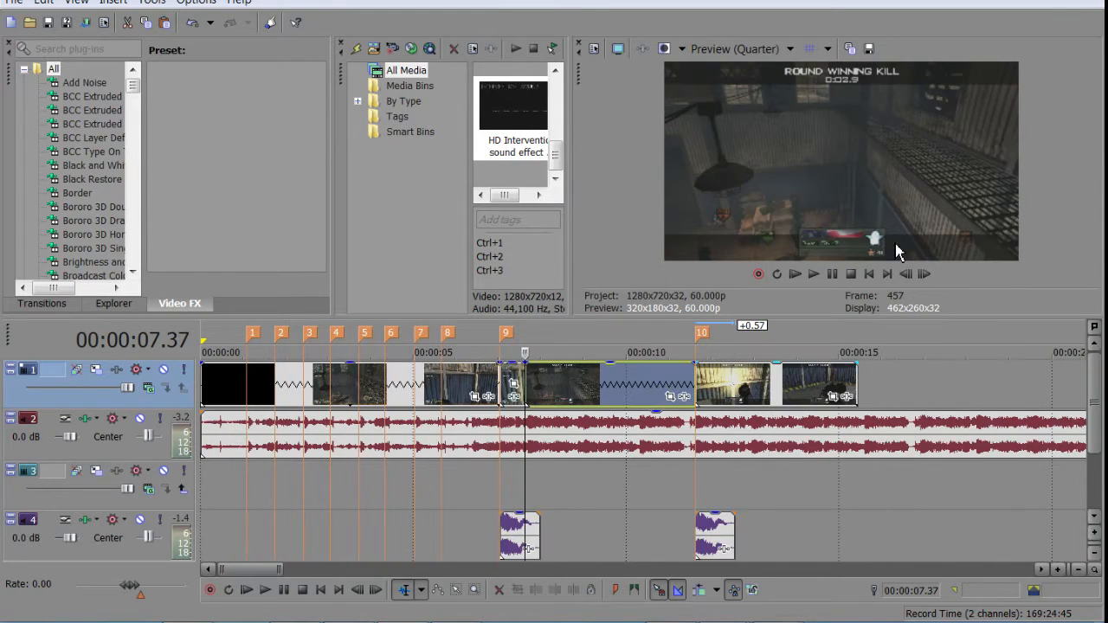
pyautogui.press('space')
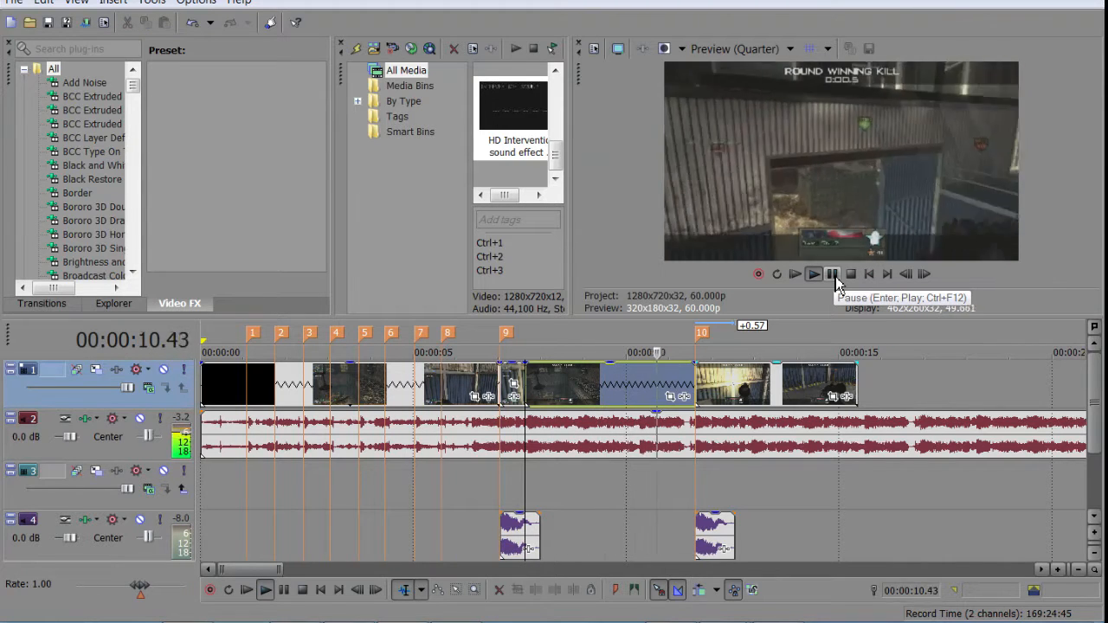
pyautogui.click(833, 276)
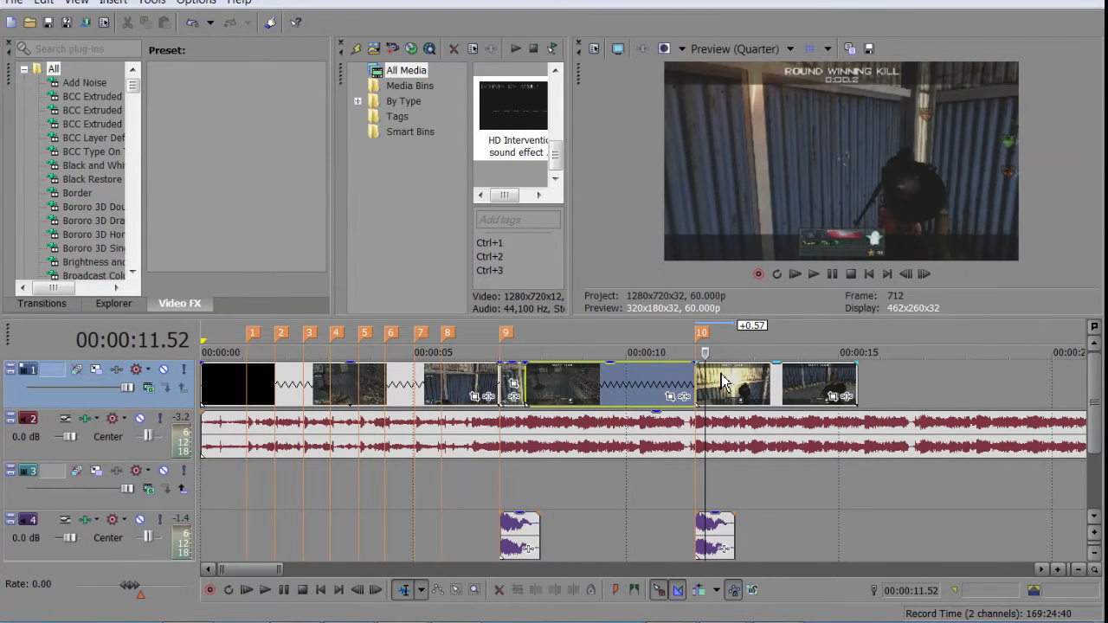
# Play the whole edit from the start of the timeline to just after the second gunshot
pyautogui.press('space')
pyautogui.hotkey('ctrl', 'Home')
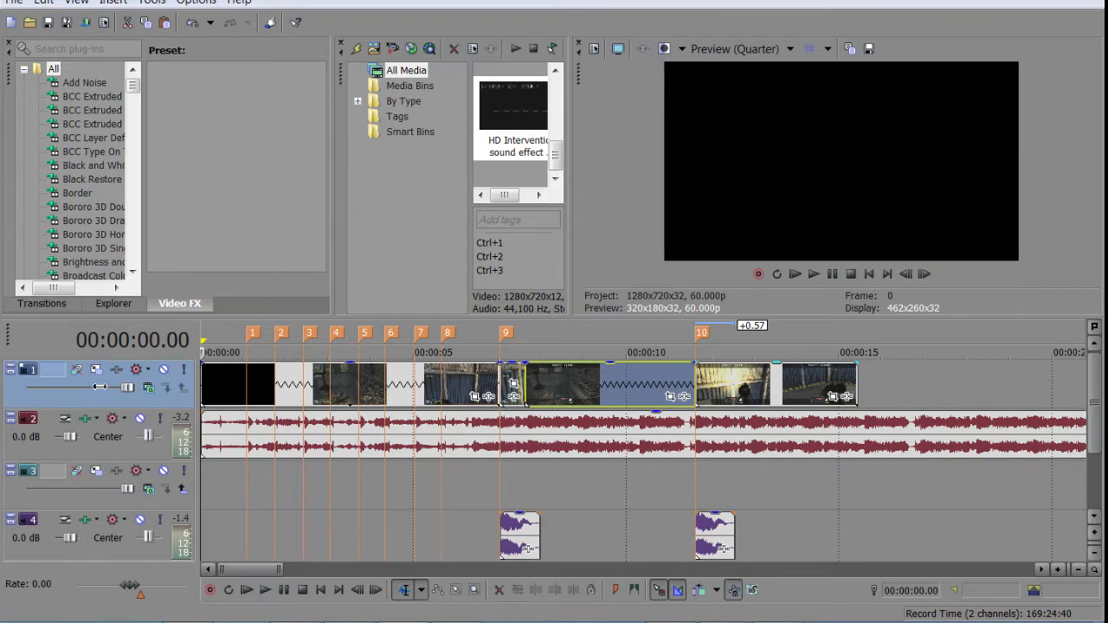
pyautogui.scroll(-4, 322, 440)
pyautogui.click(829, 276)
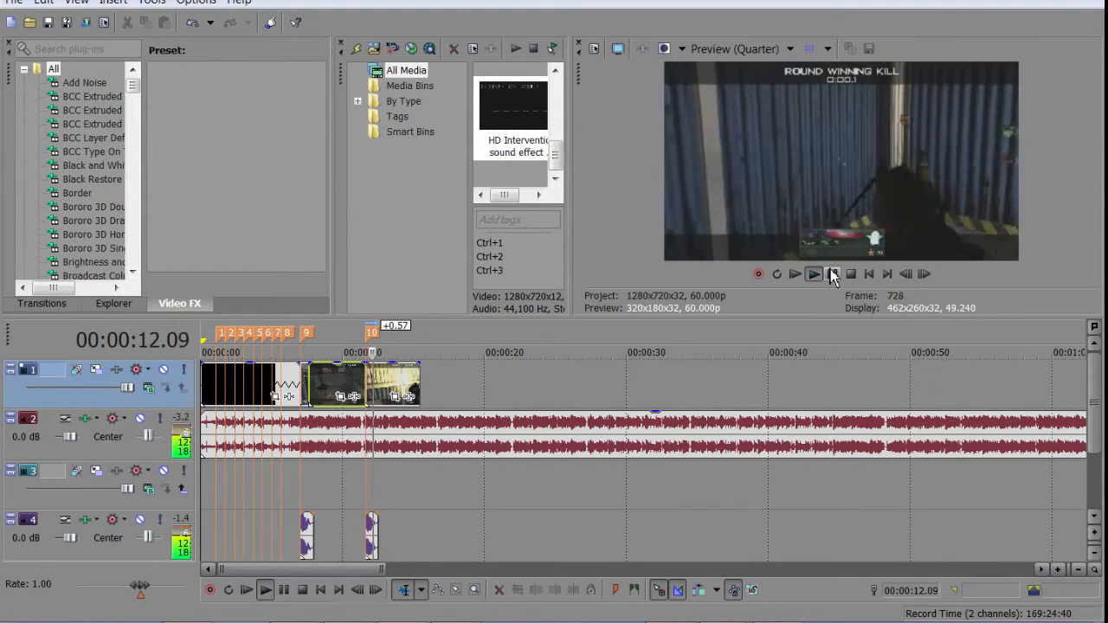
pyautogui.click(832, 273)
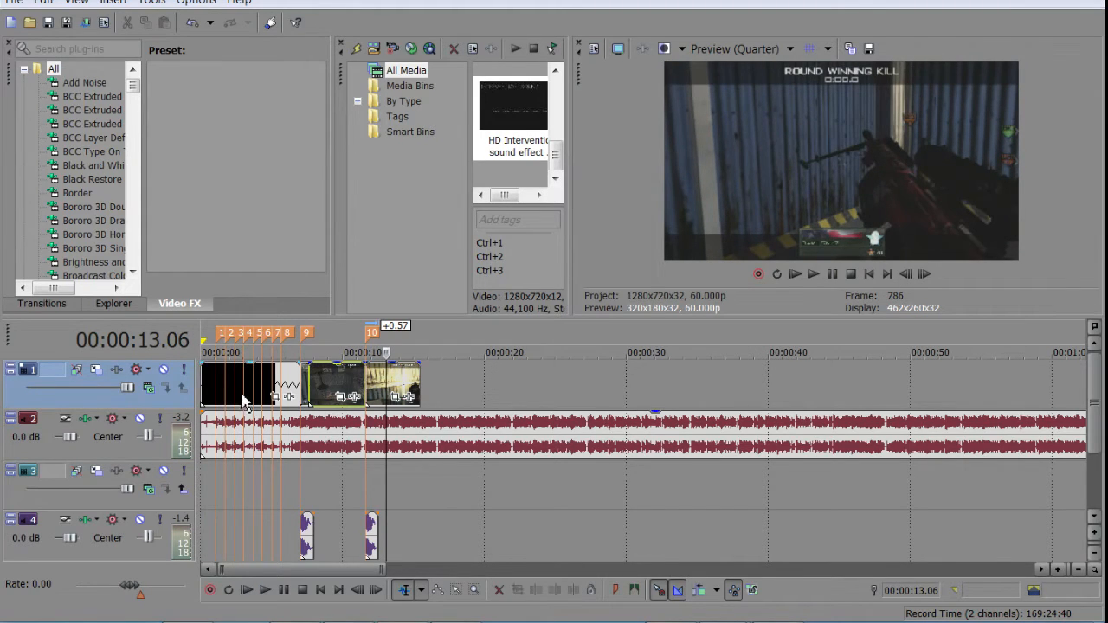
# Play the first clip from 00:00:01.05 to about marker 4 to check the action against the early beats
pyautogui.click(216, 386)
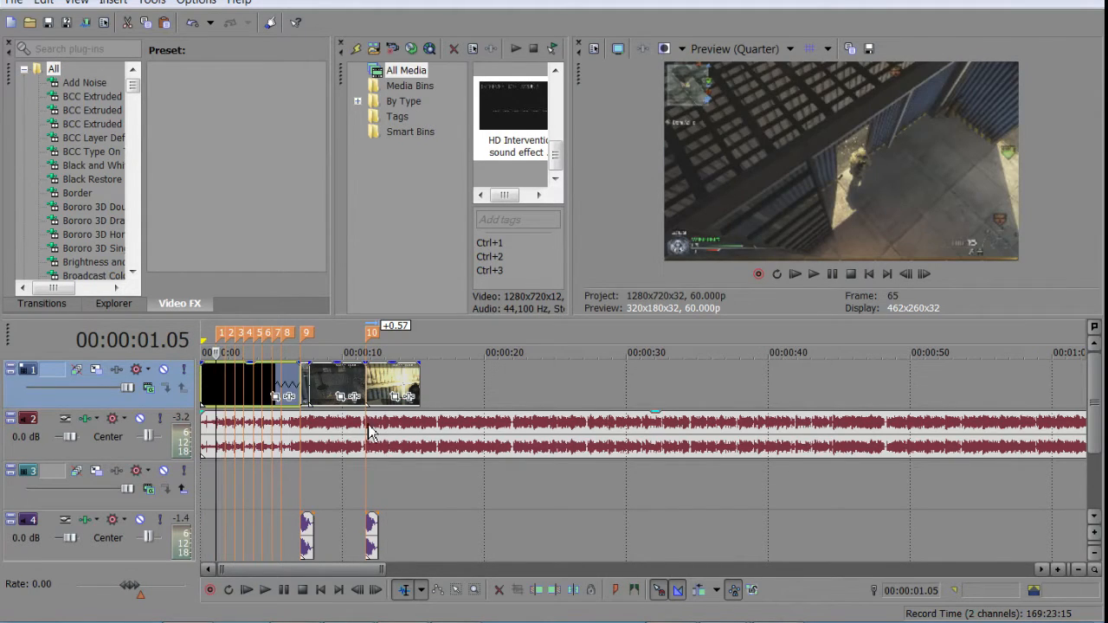
pyautogui.scroll(5, 369, 433)
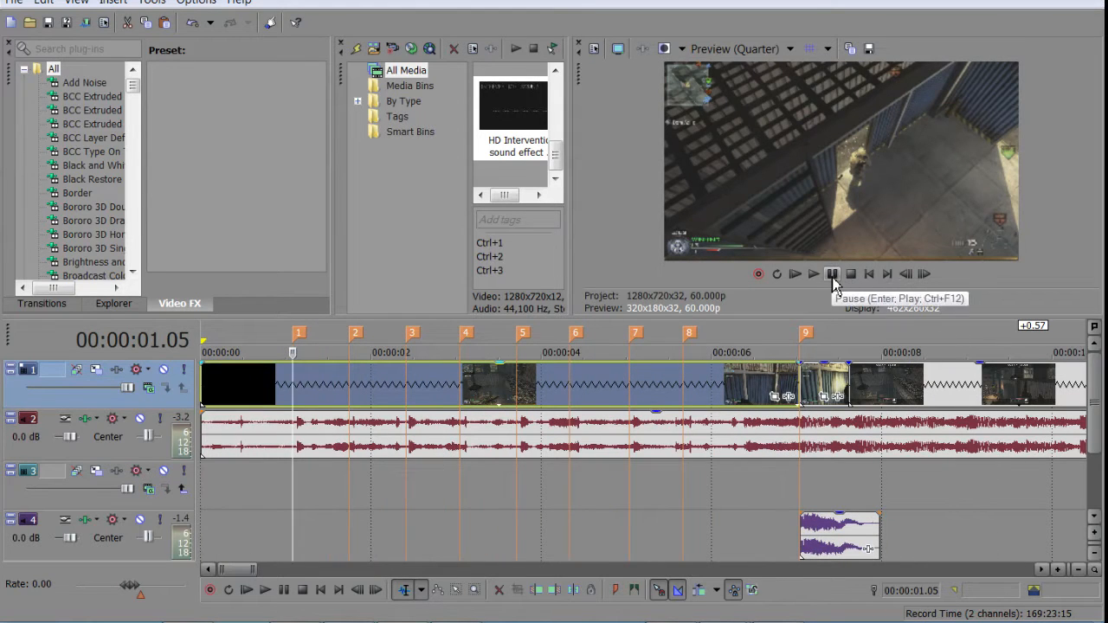
pyautogui.click(831, 274)
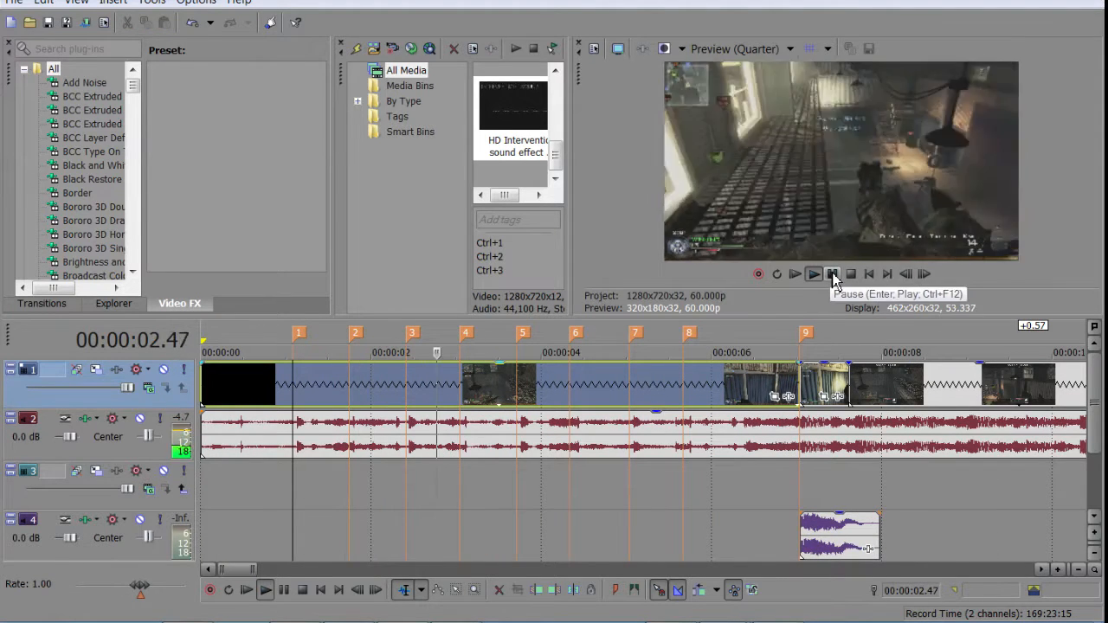
pyautogui.click(832, 275)
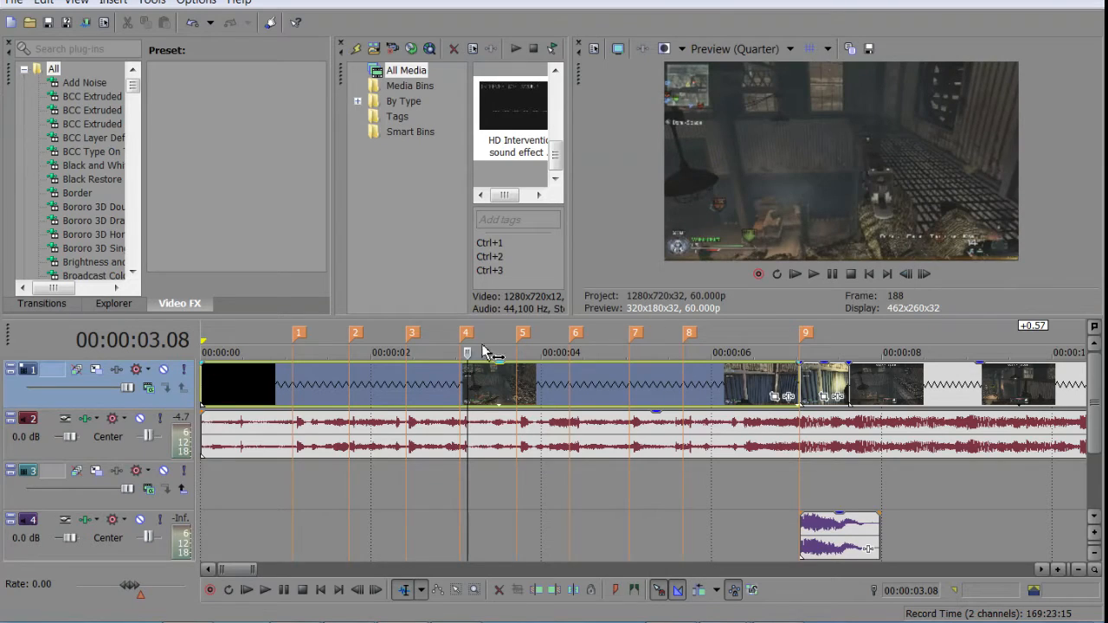
# Split the first gameplay clip on track 1 at markers 4, 5, 6, 7 and 8, from 00:00:03.03 to 00:00:05.40
pyautogui.click(459, 396)
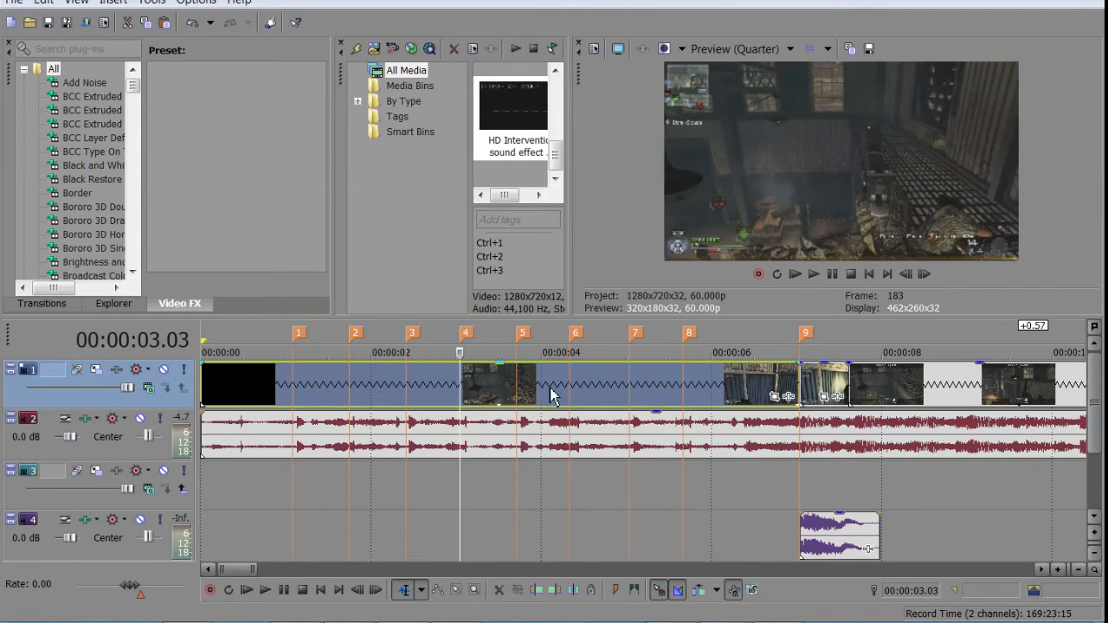
pyautogui.press('s')
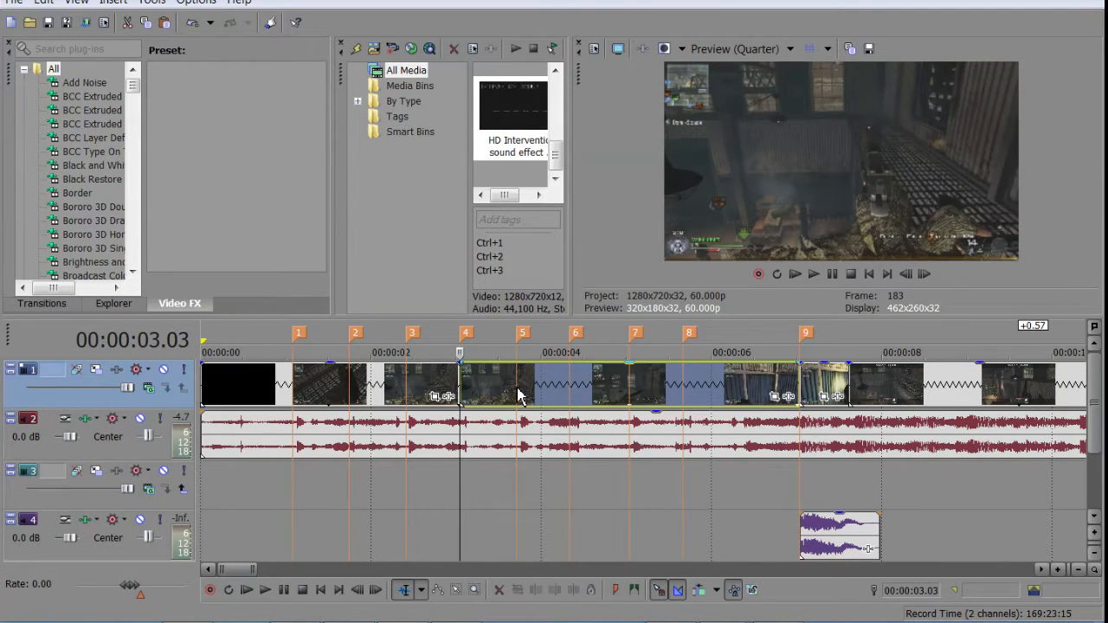
pyautogui.press('s')
pyautogui.click(572, 396)
pyautogui.press('s')
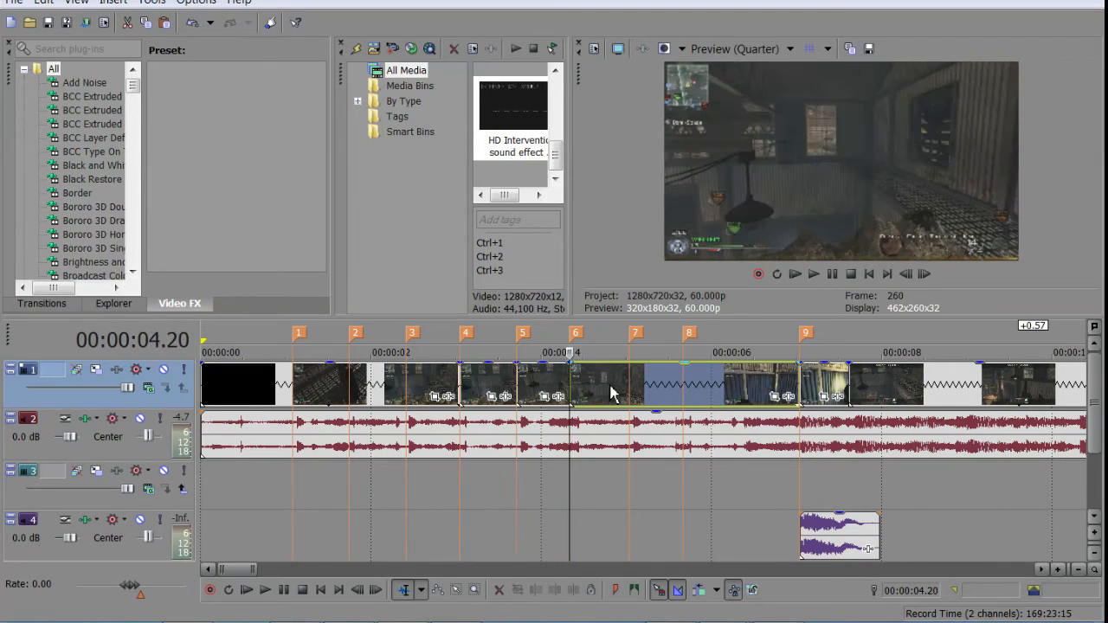
pyautogui.click(630, 396)
pyautogui.press('s')
pyautogui.press('s')
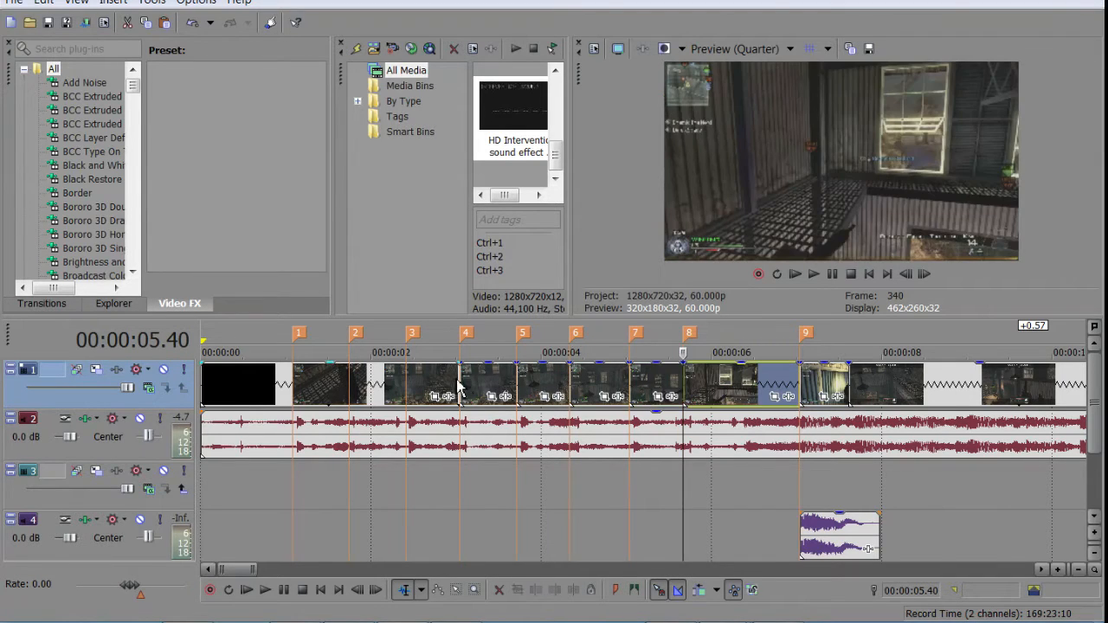
# Insert a velocity envelope on the track 1 clip piece between markers 4 and 5
pyautogui.click(466, 390)
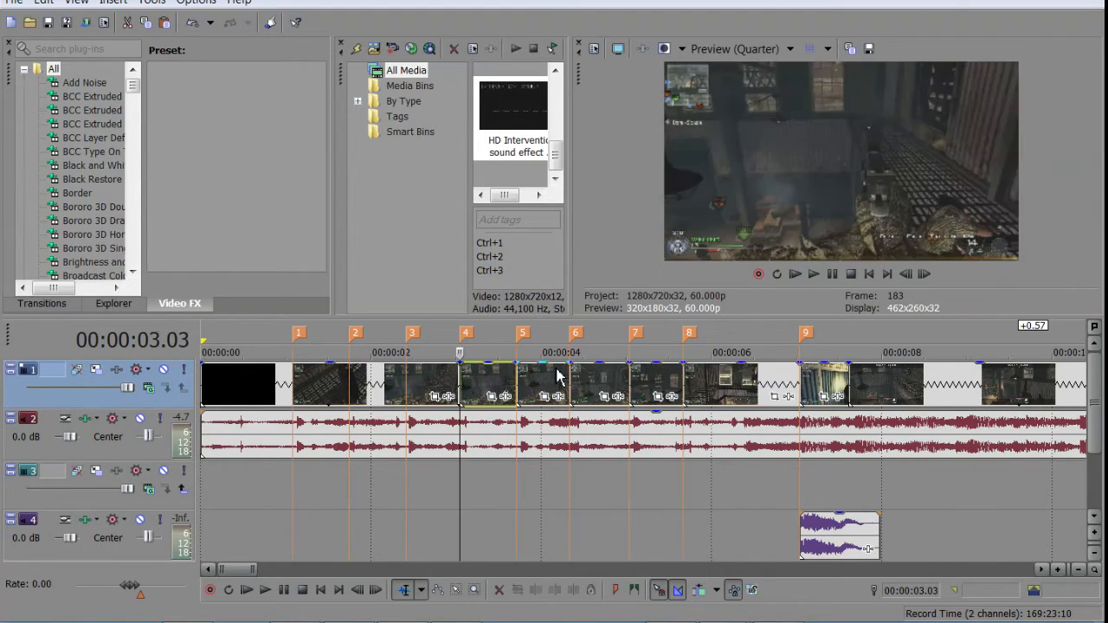
pyautogui.scroll(3, 619, 418)
pyautogui.scroll(-4, 598, 446)
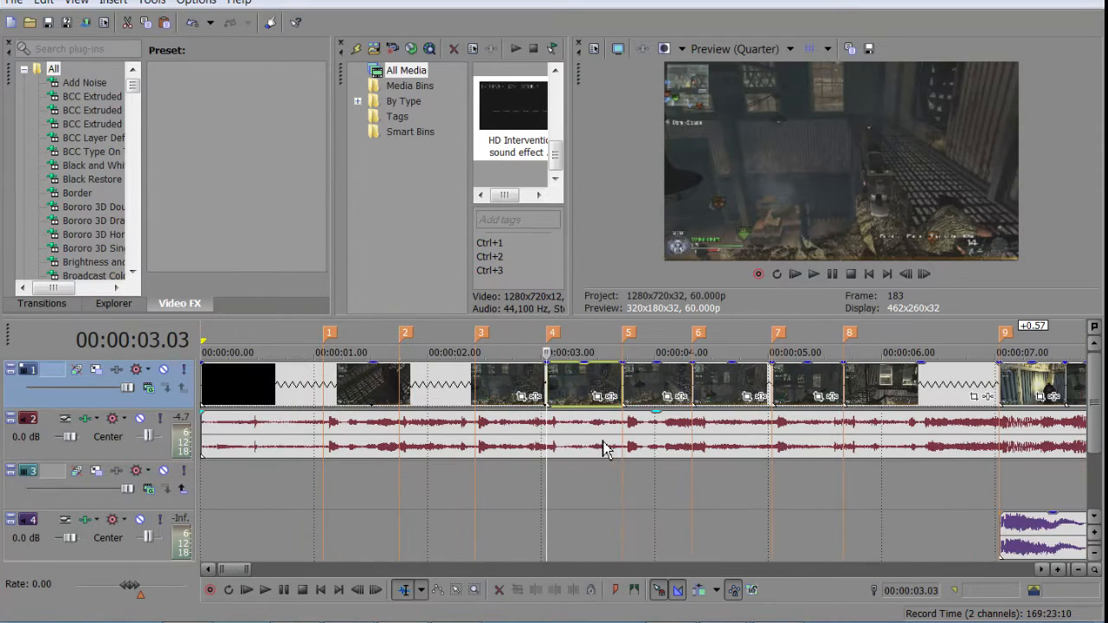
pyautogui.scroll(3, 567, 411)
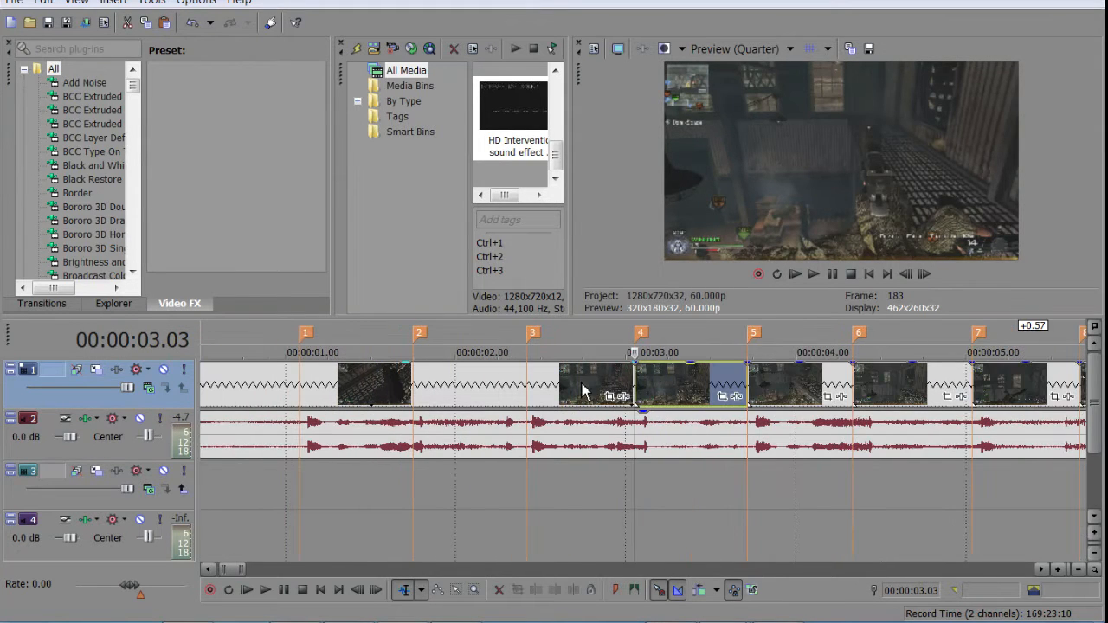
pyautogui.click(583, 394)
pyautogui.rightClick(583, 394)
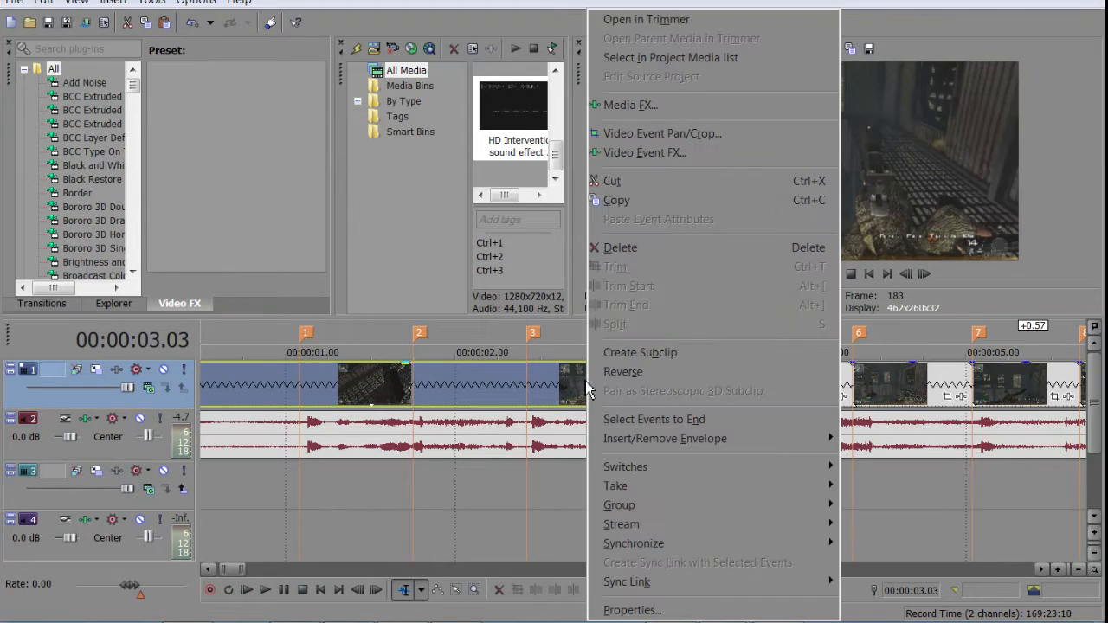
pyautogui.press('Escape')
pyautogui.rightClick(679, 389)
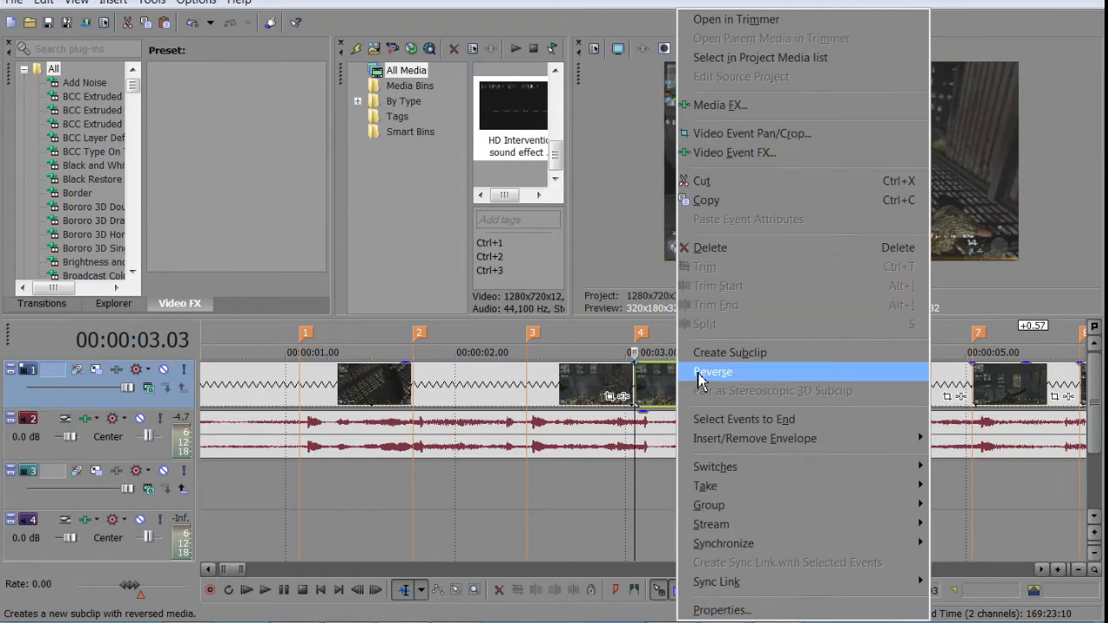
pyautogui.moveTo(774, 438)
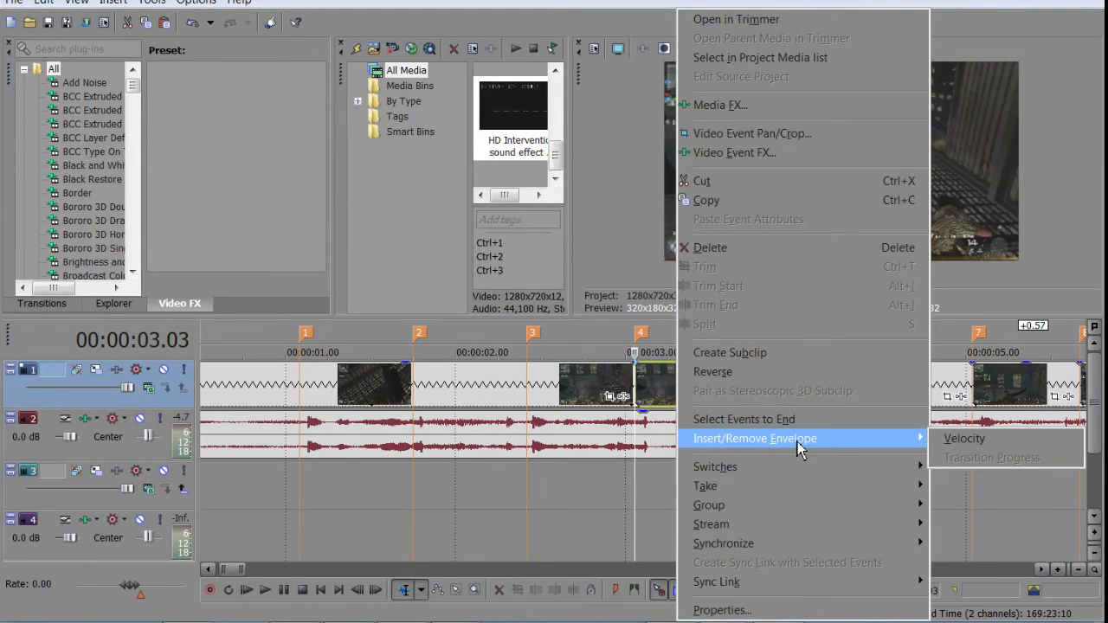
pyautogui.click(937, 440)
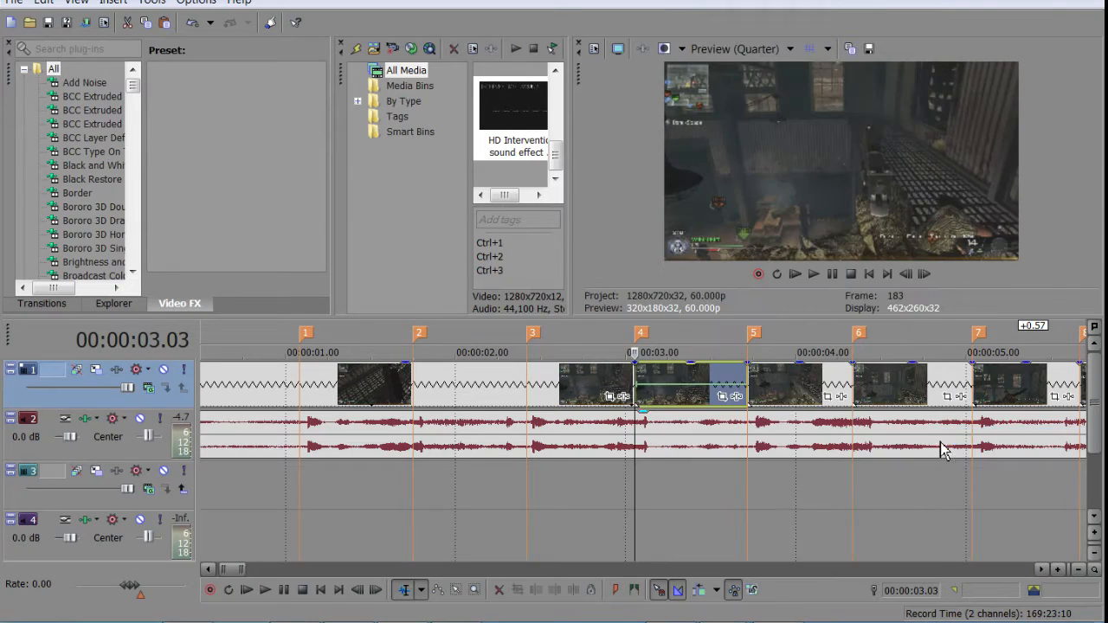
# Add velocity points at about 00:00:03.13 and 00:00:03.34 and raise the envelope's start and end to maximum speed
pyautogui.click(691, 414)
pyautogui.scroll(4, 691, 416)
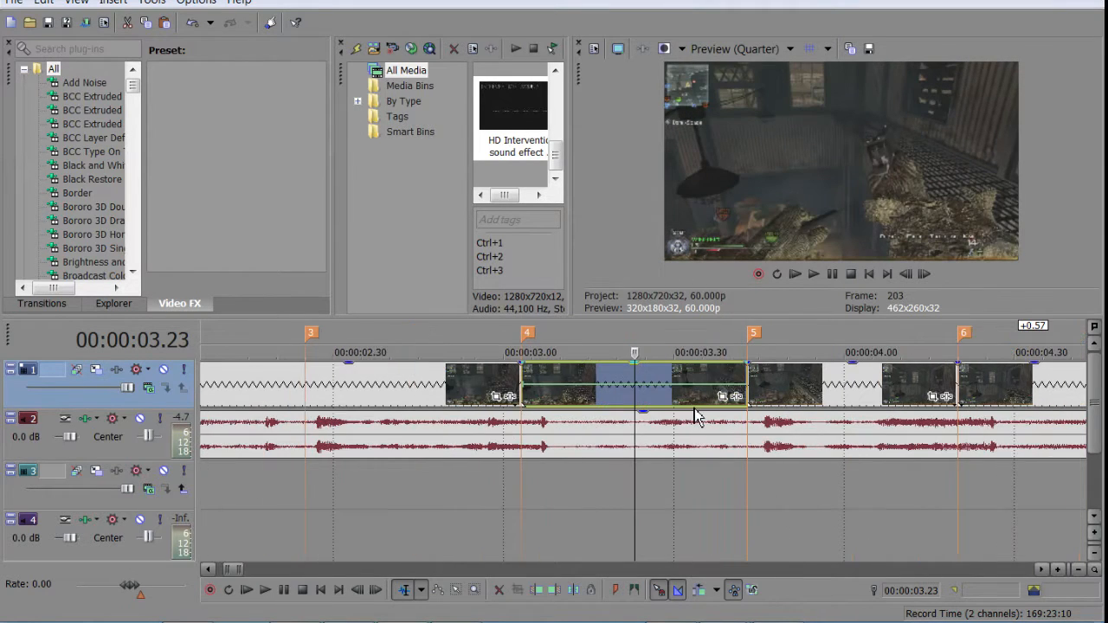
pyautogui.click(564, 391)
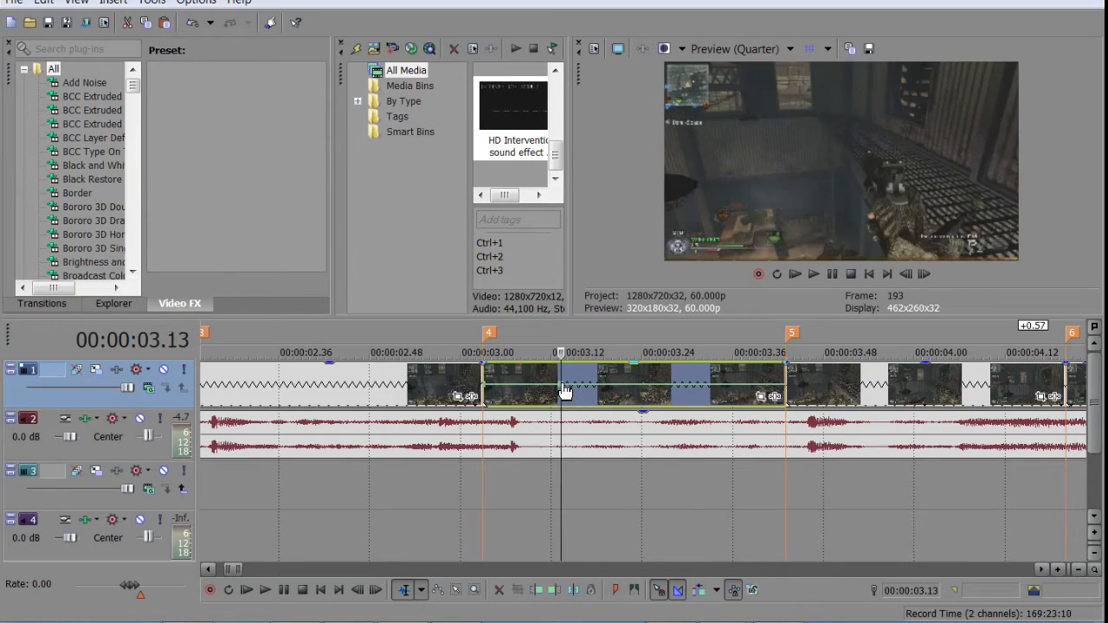
pyautogui.click(637, 403)
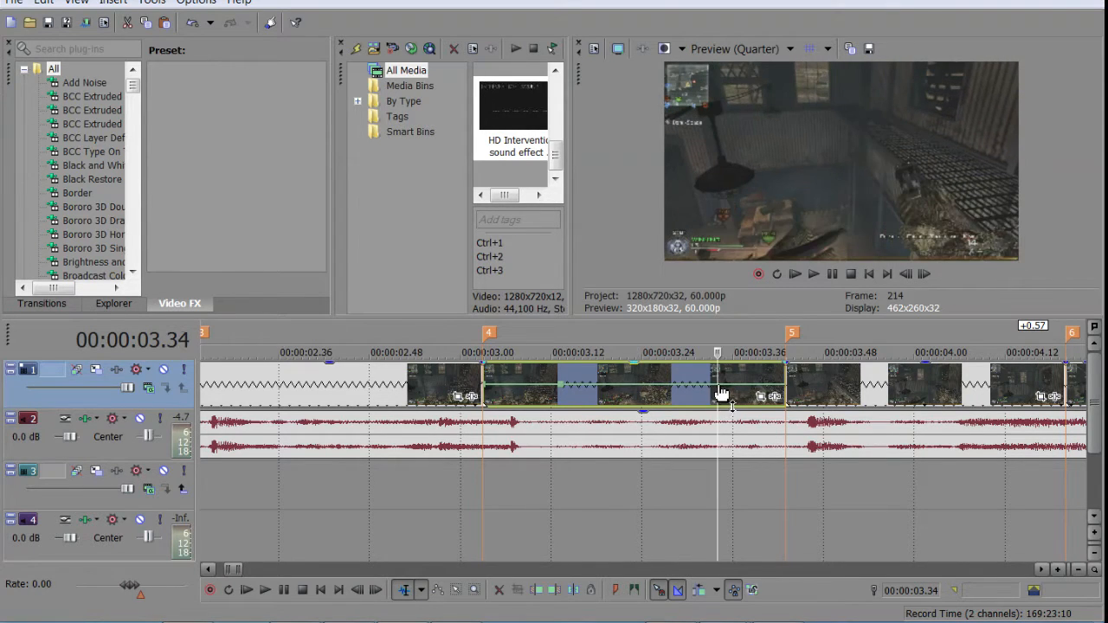
pyautogui.click(784, 396)
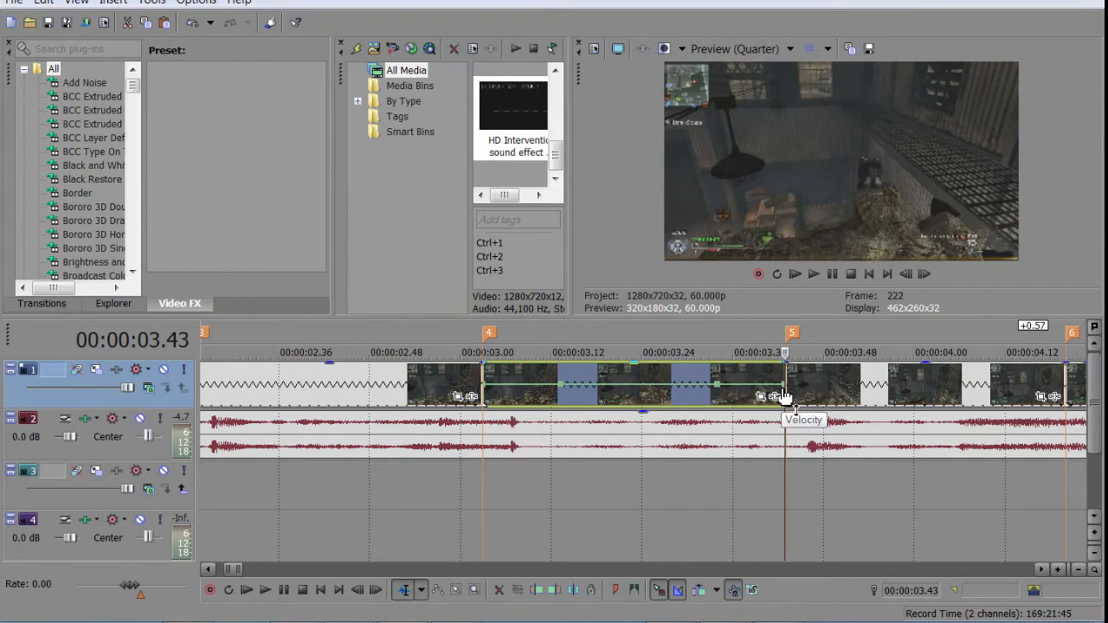
pyautogui.moveTo(782, 396)
pyautogui.mouseDown()
pyautogui.moveTo(791, 402)
pyautogui.moveTo(797, 375)
pyautogui.mouseUp()
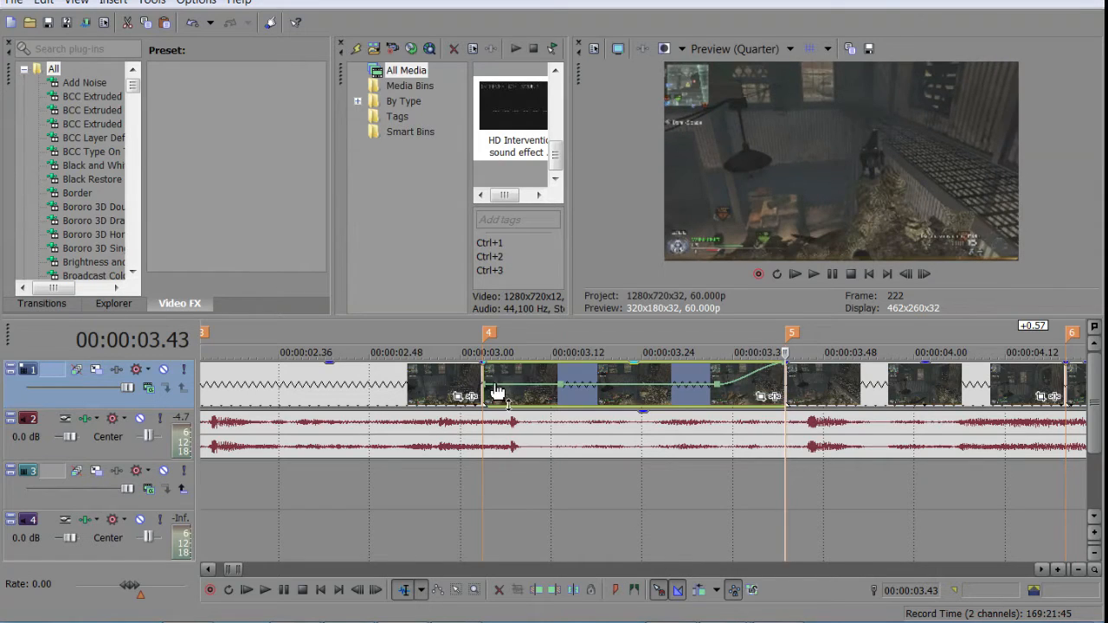
pyautogui.moveTo(489, 391); pyautogui.dragTo(485, 365)
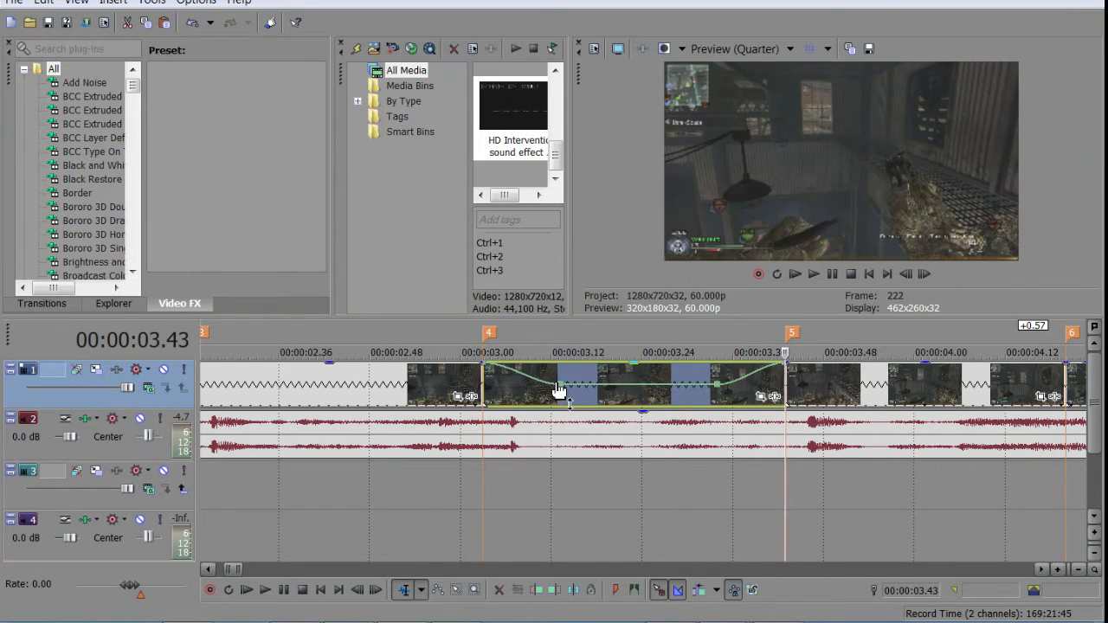
# Set both inner velocity points between markers 4 and 5 to 50% forward velocity
pyautogui.click(561, 391)
pyautogui.rightClick(564, 389)
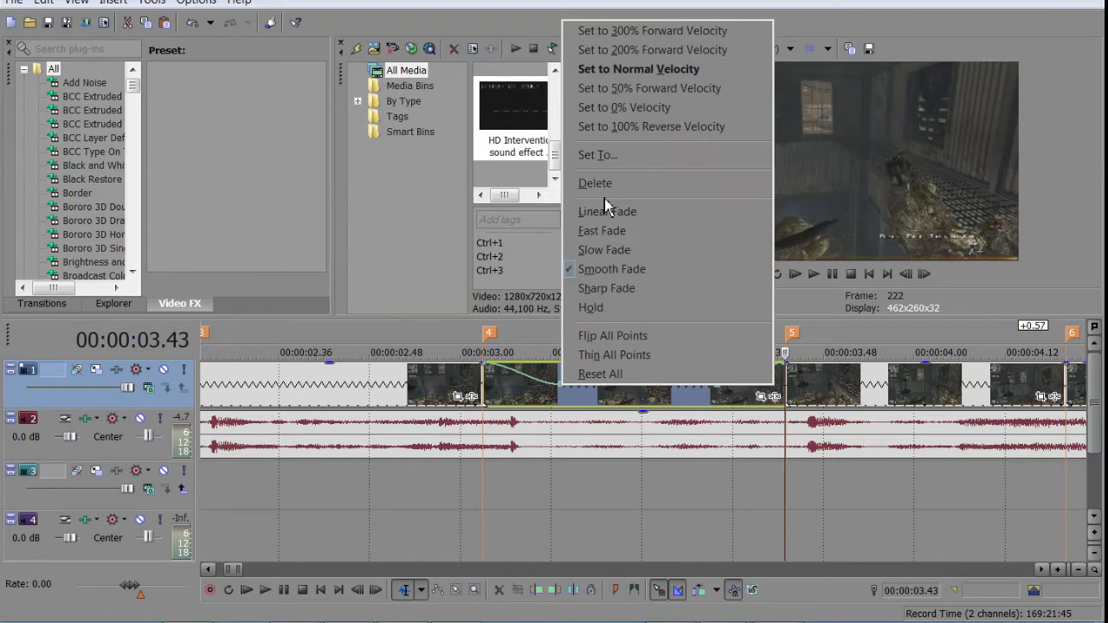
pyautogui.click(657, 92)
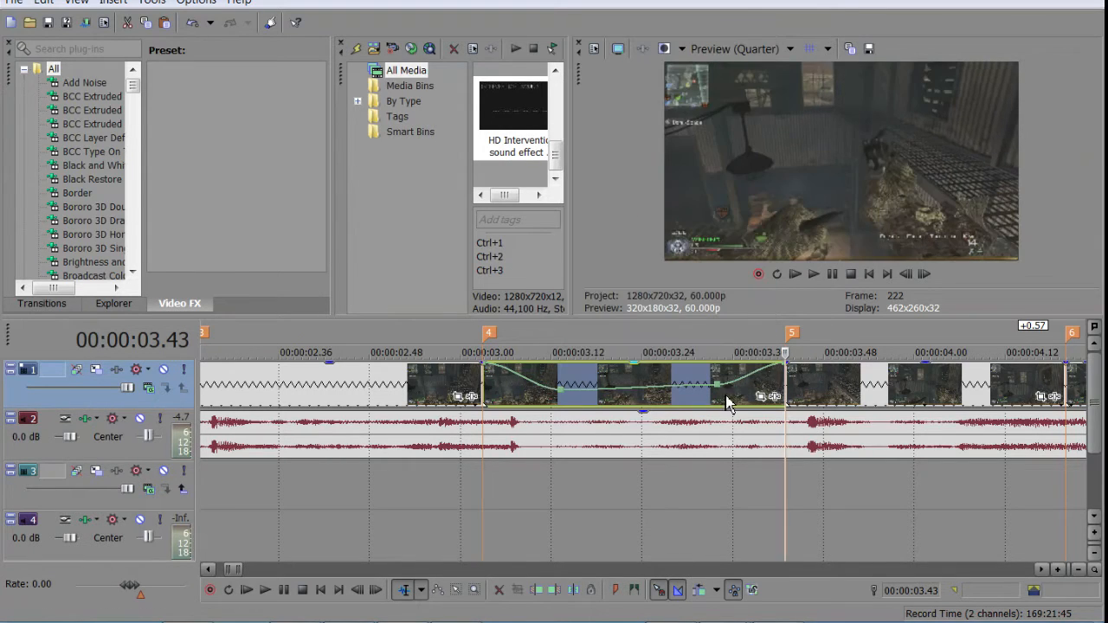
pyautogui.rightClick(723, 391)
pyautogui.click(779, 82)
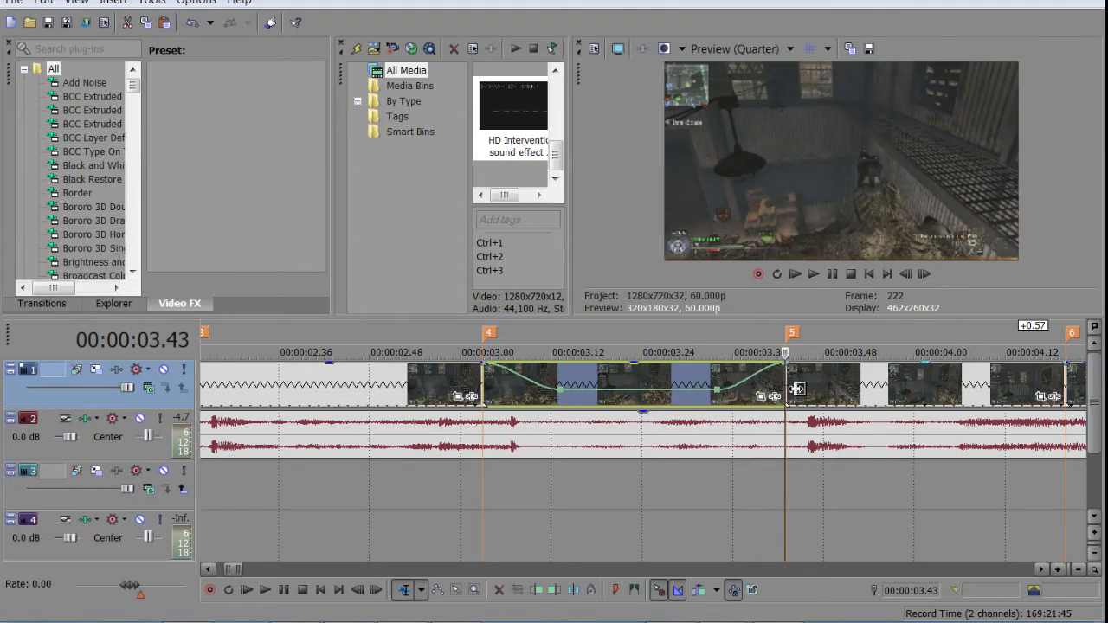
# Insert a velocity envelope on the clip piece between markers 5 and 6
pyautogui.scroll(-3, 797, 390)
pyautogui.rightClick(699, 391)
pyautogui.moveTo(719, 438)
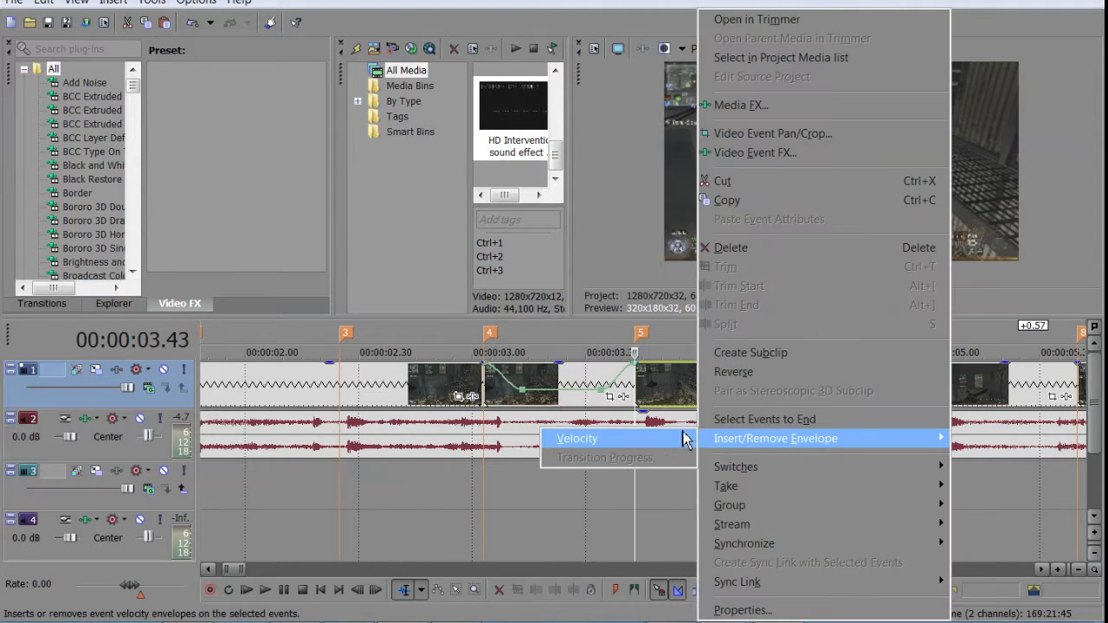
pyautogui.click(685, 440)
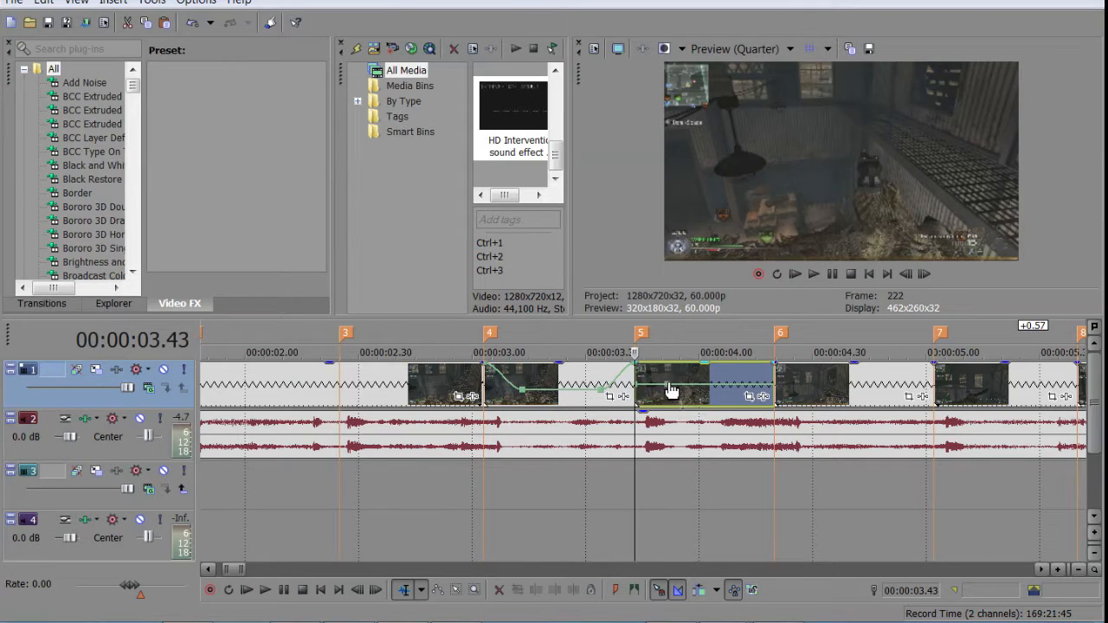
# Add two inner velocity points between markers 5 and 6, the second at about 00:00:04.12, and raise both envelope ends to maximum
pyautogui.press('space')
pyautogui.click(746, 392)
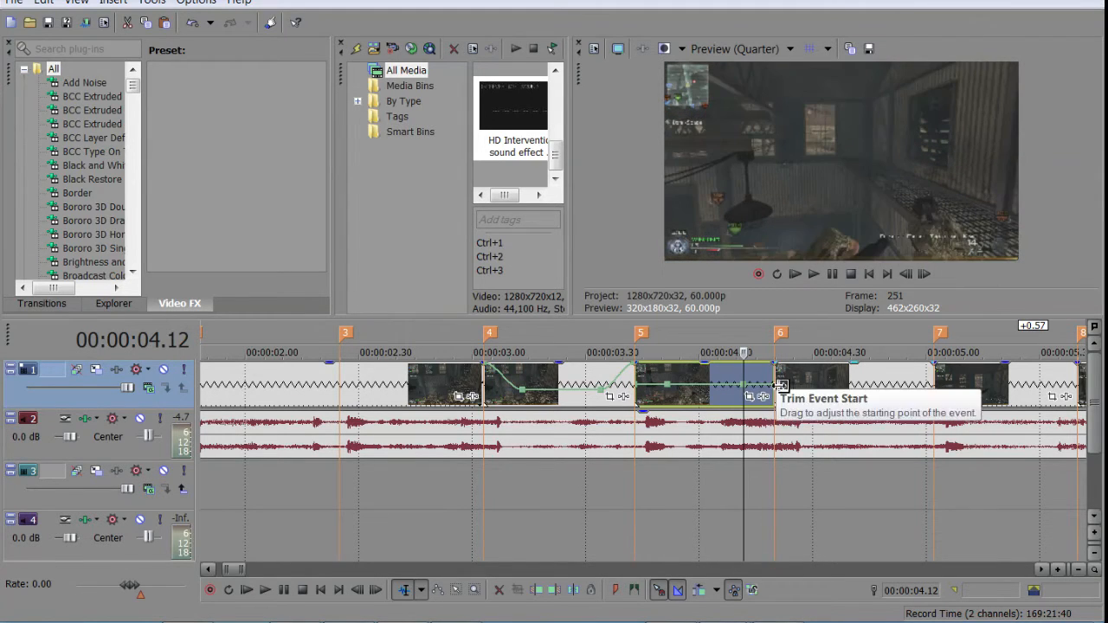
pyautogui.click(773, 394)
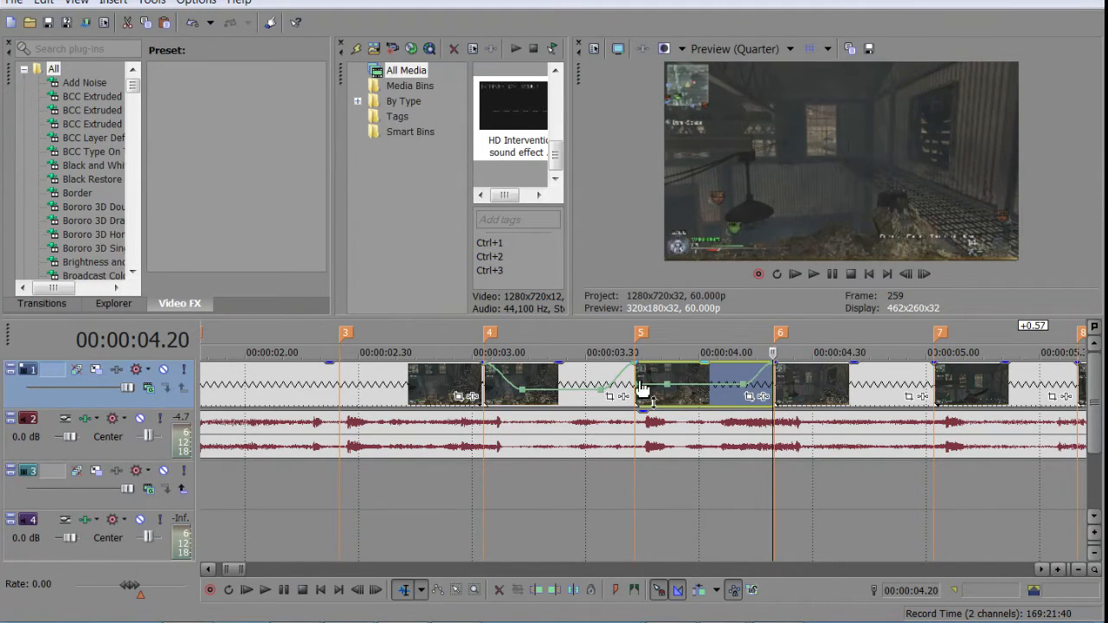
# Set both inner velocity points between markers 5 and 6 to 50% forward velocity
pyautogui.rightClick(671, 392)
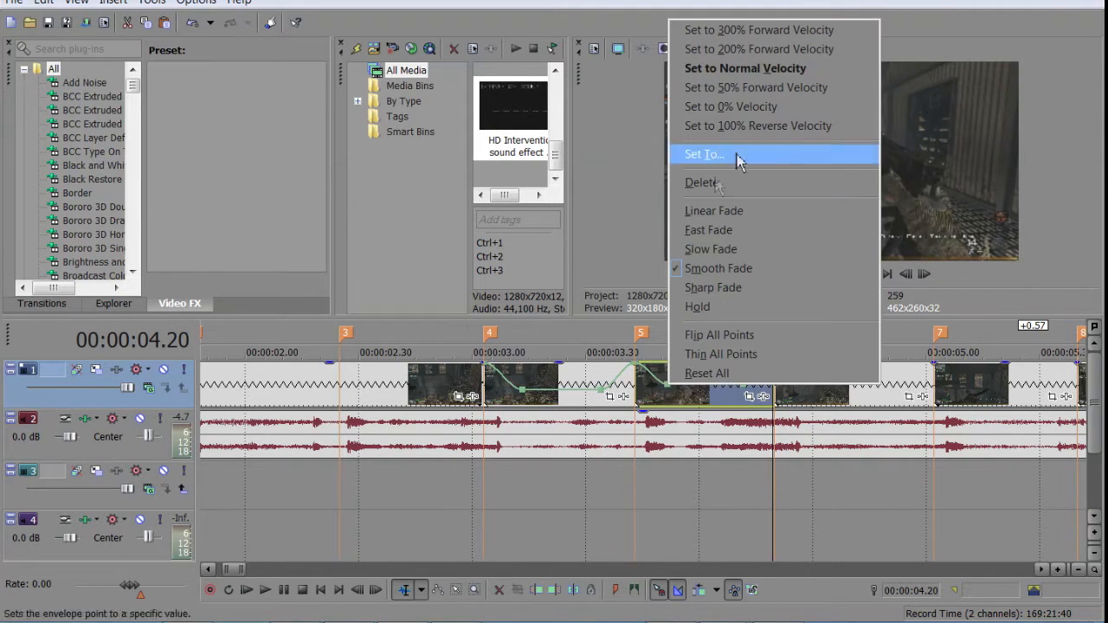
pyautogui.click(768, 87)
pyautogui.rightClick(750, 391)
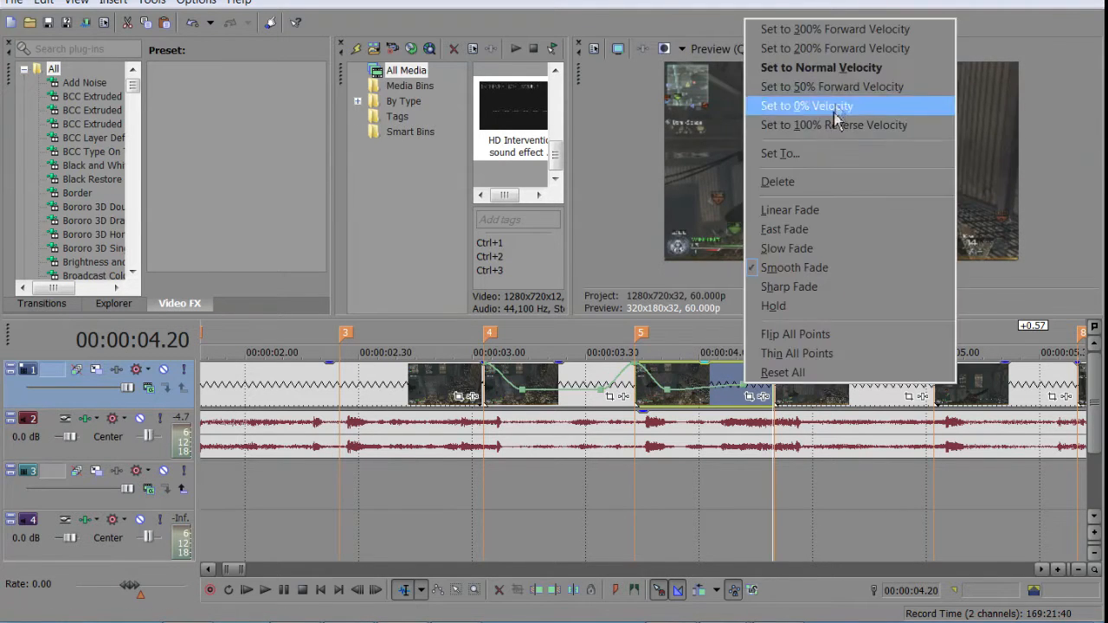
pyautogui.click(836, 85)
pyautogui.click(502, 456)
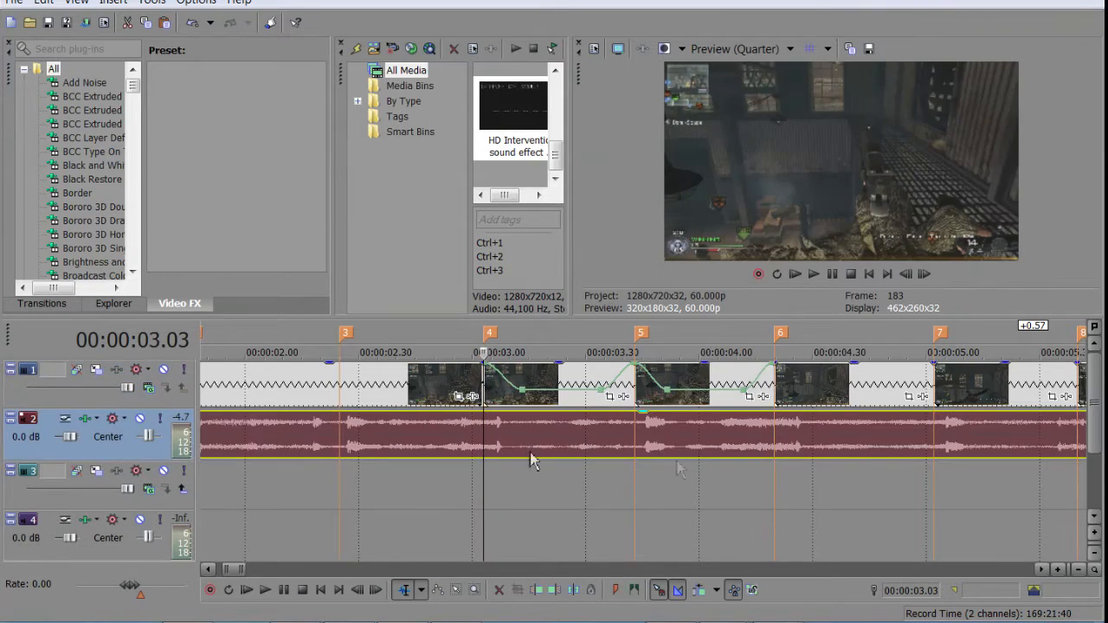
# Insert a velocity envelope on the clip piece between markers 6 and 7
pyautogui.click(782, 381)
pyautogui.rightClick(779, 381)
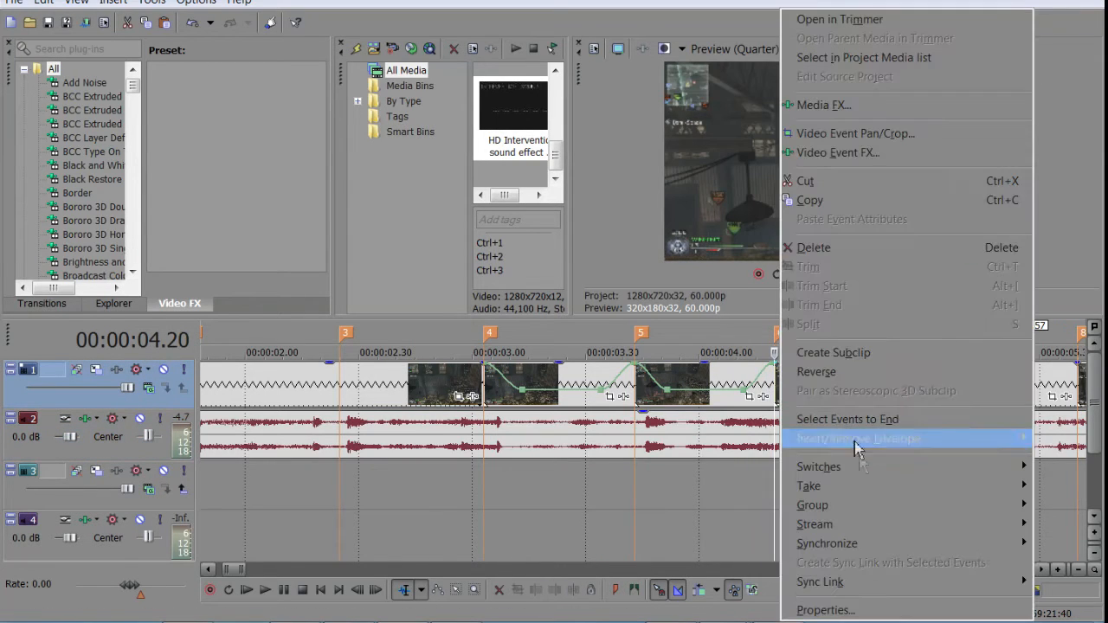
pyautogui.moveTo(839, 441)
pyautogui.click(659, 438)
pyautogui.scroll(3, 840, 445)
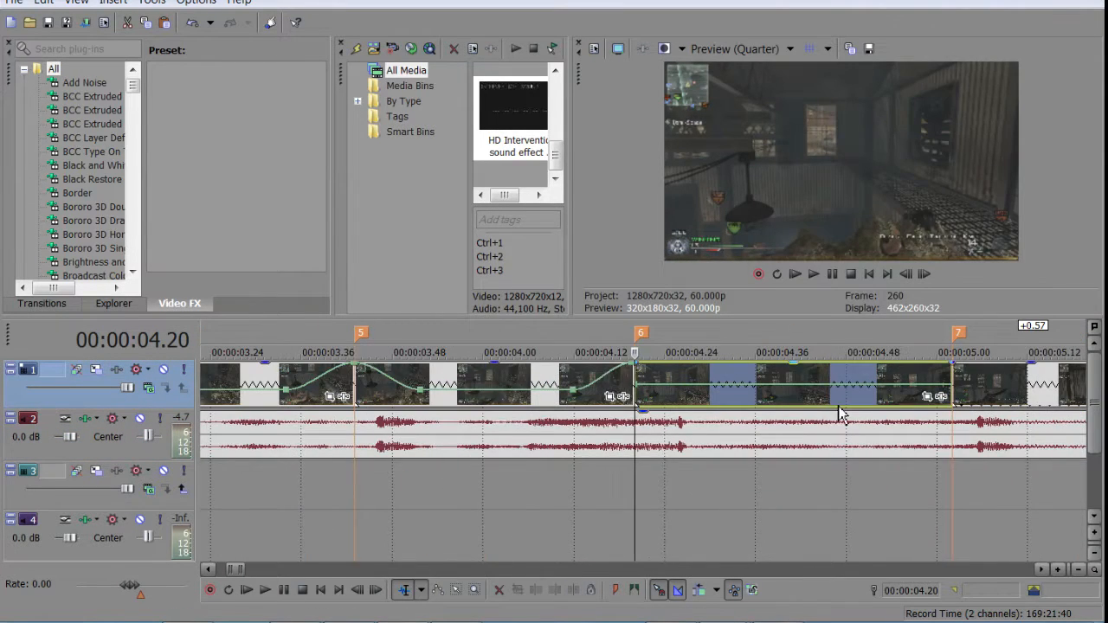
# Add velocity points at about 00:00:04.30 and 00:00:04.53 and raise the envelope's ends at markers 6 and 7 to maximum
pyautogui.click(839, 414)
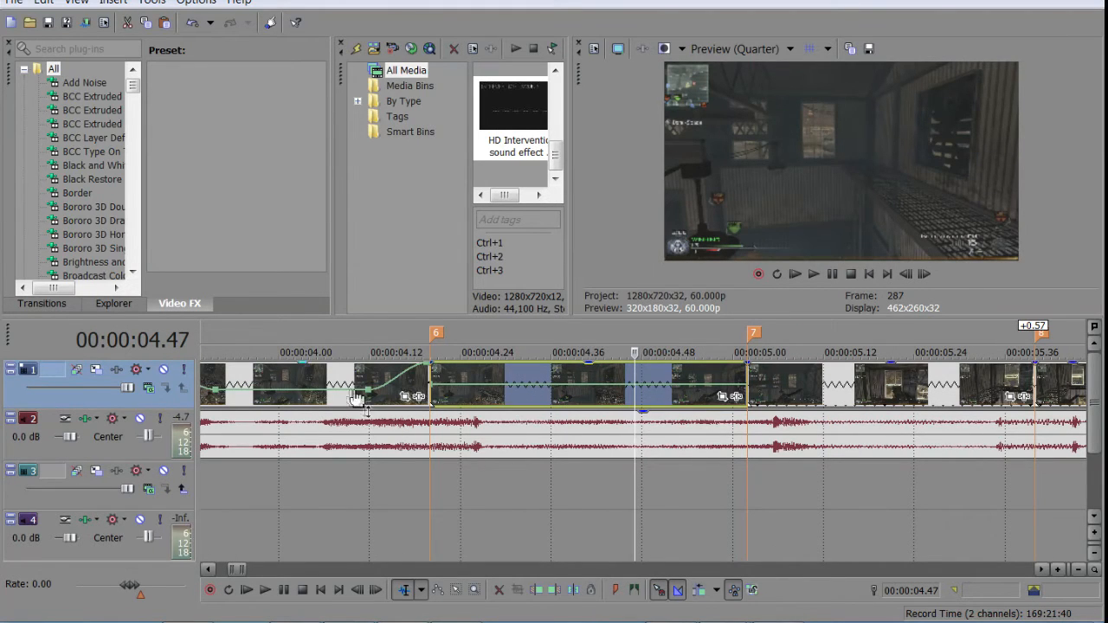
pyautogui.click(507, 391)
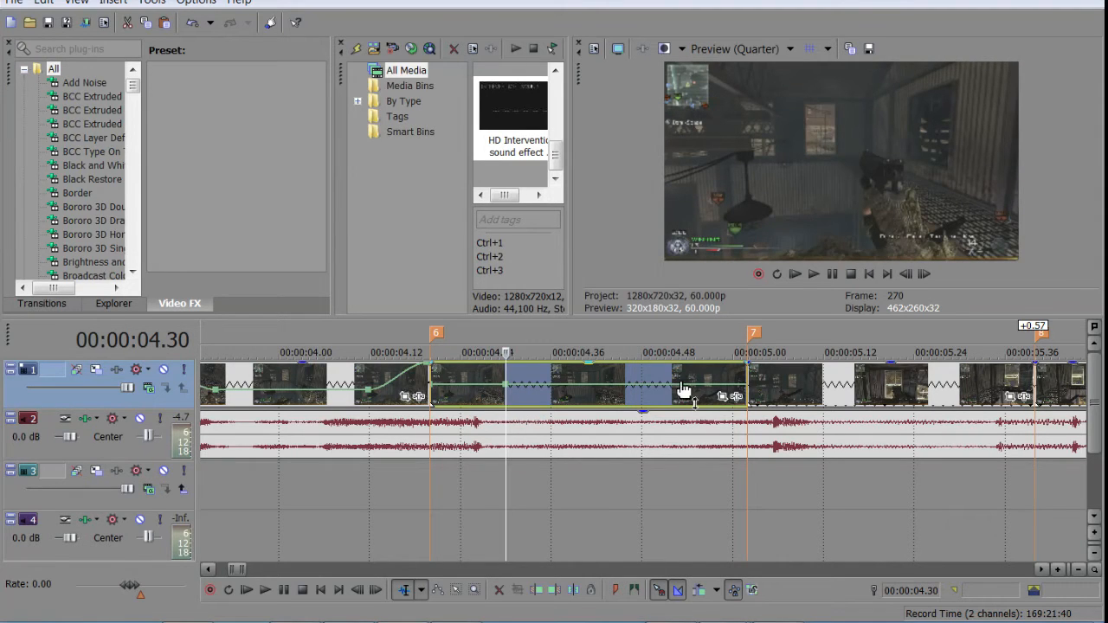
pyautogui.click(678, 391)
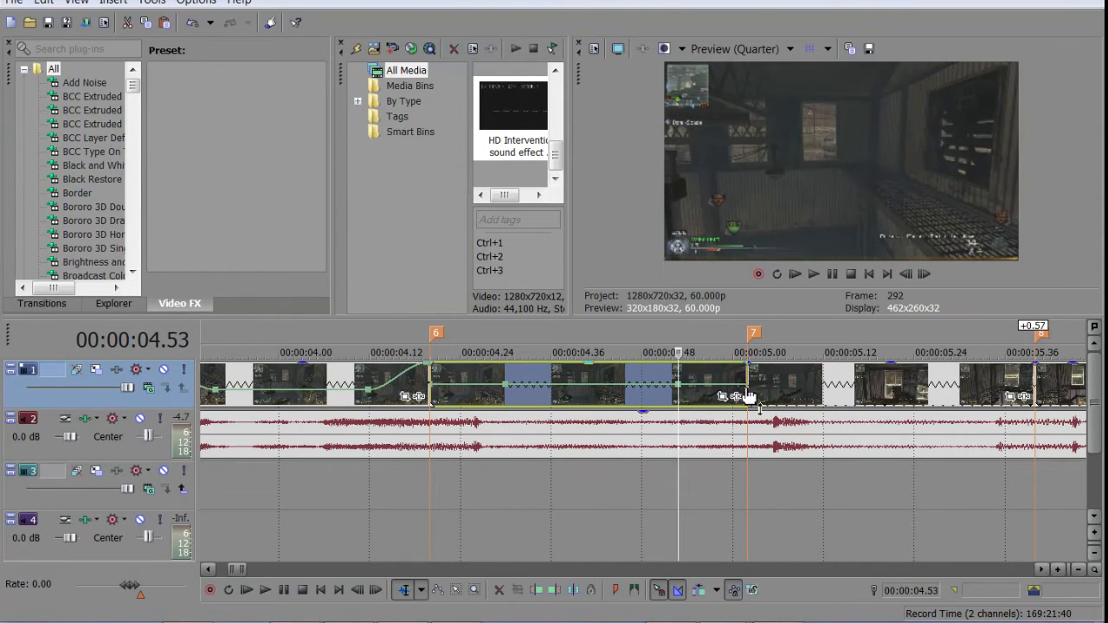
pyautogui.moveTo(746, 387); pyautogui.dragTo(667, 378)
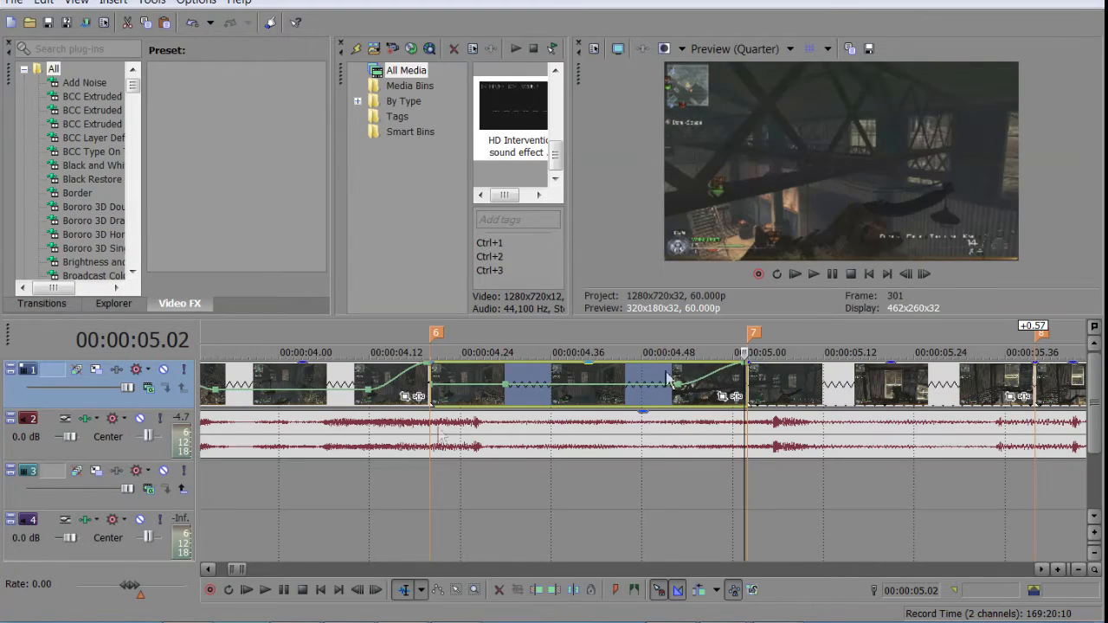
# Set both inner velocity points between markers 6 and 7 to 50% forward velocity
pyautogui.rightClick(509, 385)
pyautogui.click(611, 87)
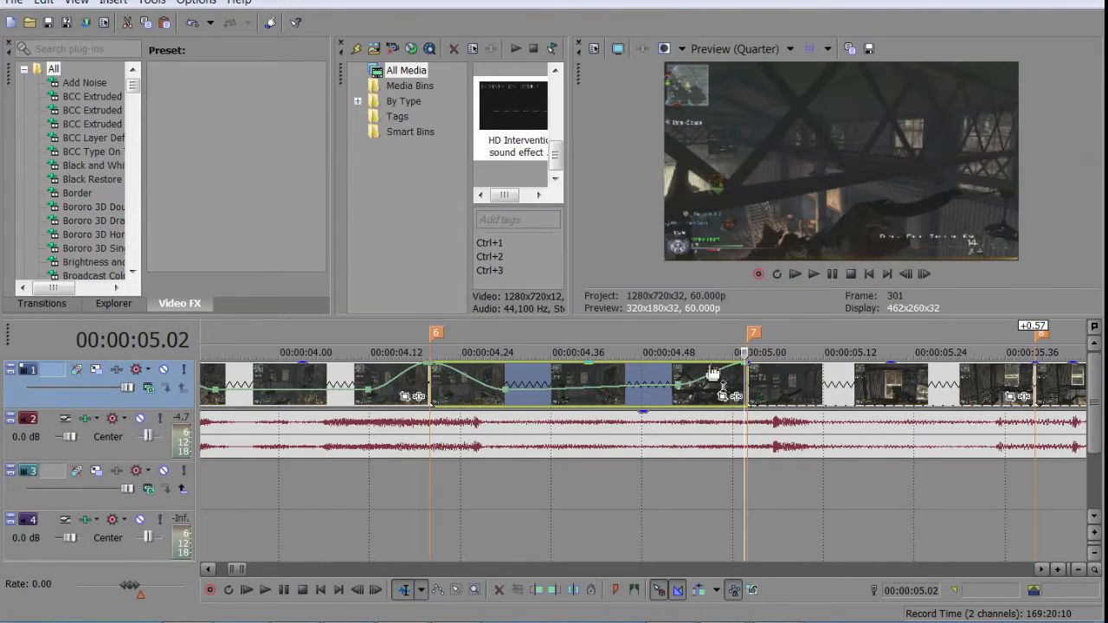
pyautogui.rightClick(676, 381)
pyautogui.click(750, 86)
# Play the edit from marker 4 to about 00:00:06.46 to check the velocity changes against the beats
pyautogui.scroll(-10, 449, 418)
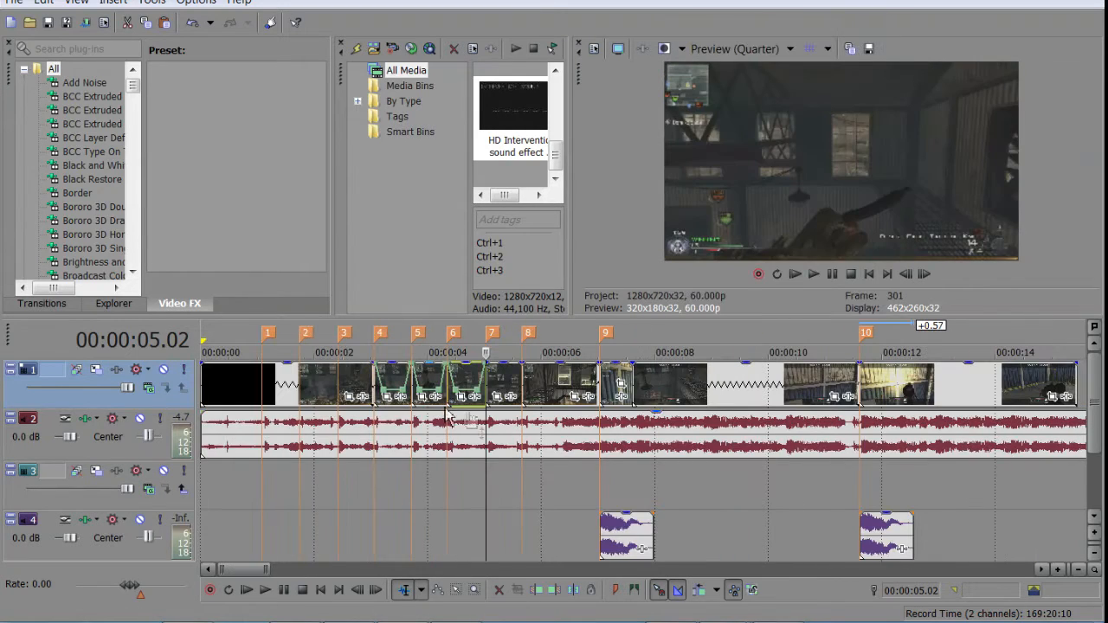
pyautogui.click(373, 446)
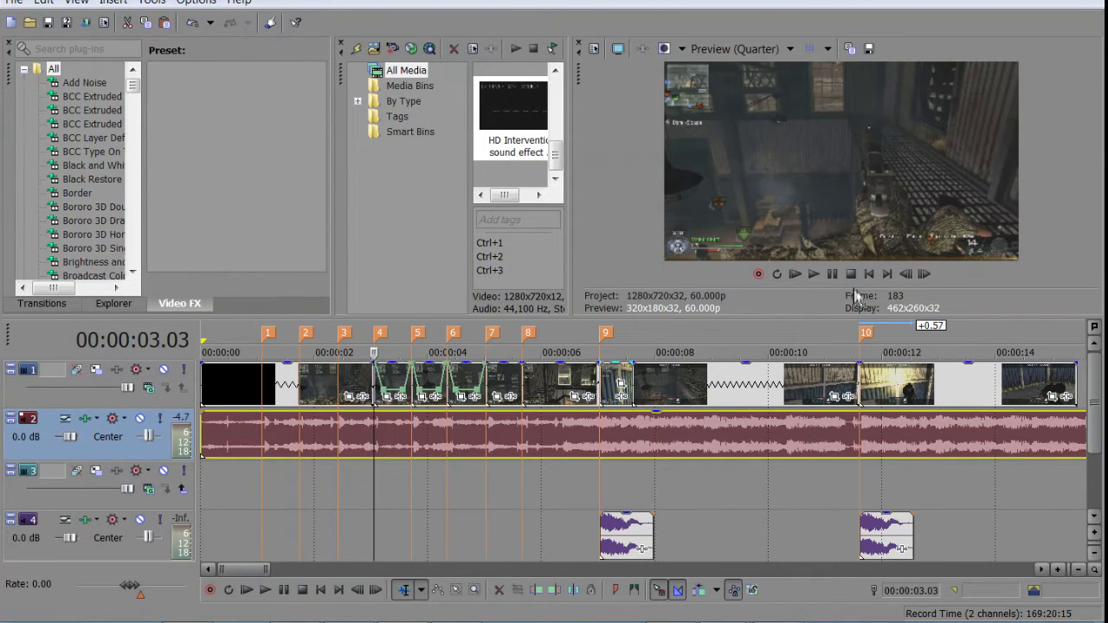
pyautogui.click(814, 274)
pyautogui.scroll(-3, 846, 396)
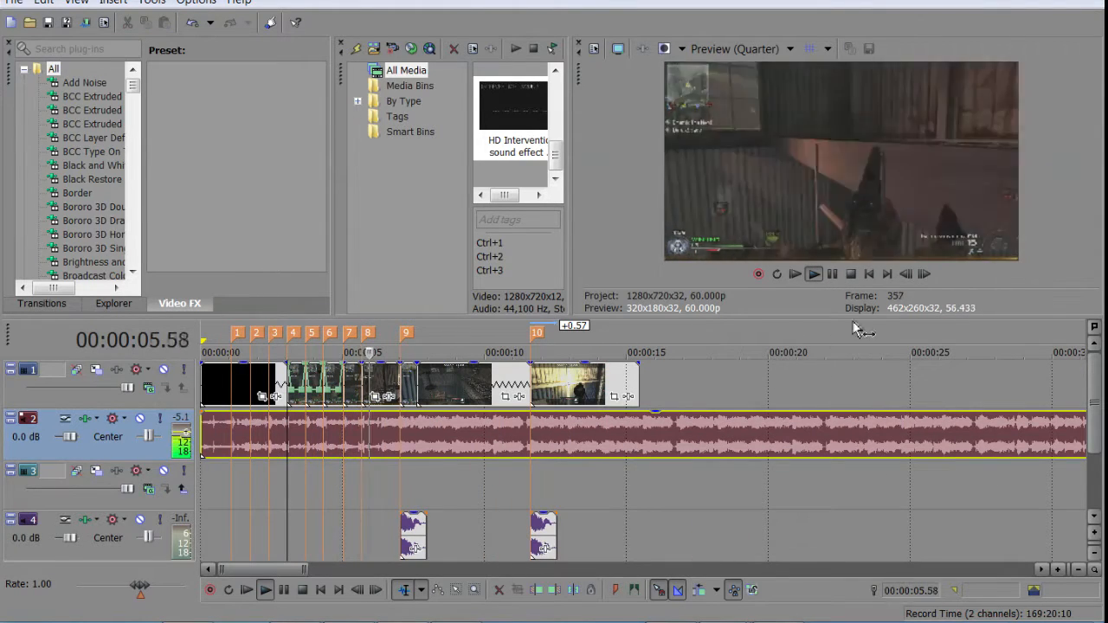
pyautogui.click(851, 276)
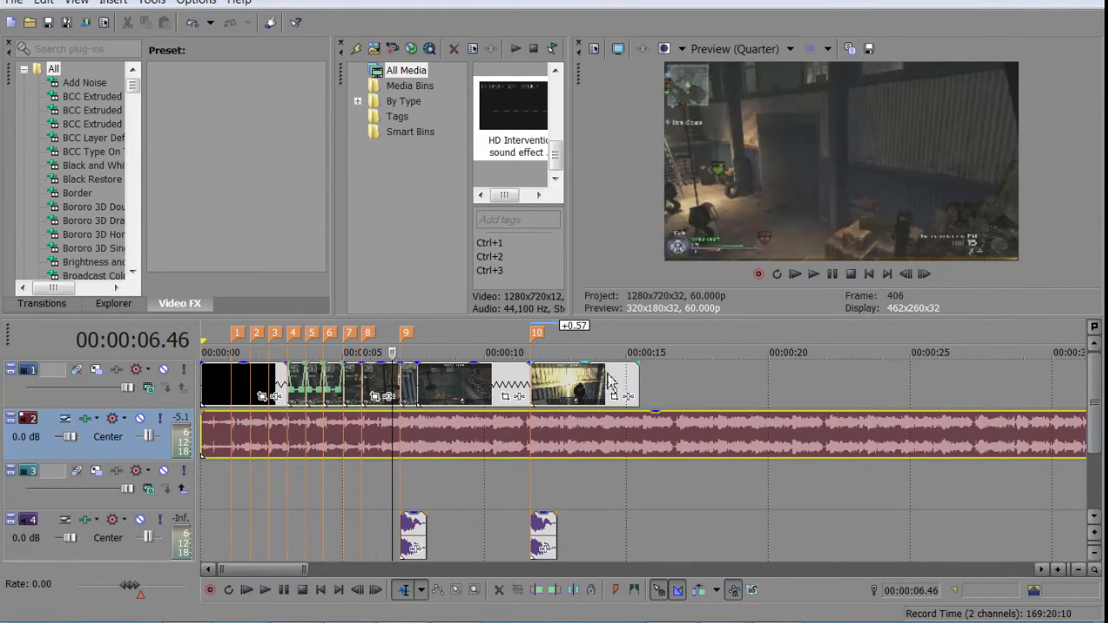
# Insert a velocity envelope on the clip piece between markers 7 and 8
pyautogui.click(370, 382)
pyautogui.scroll(5, 370, 382)
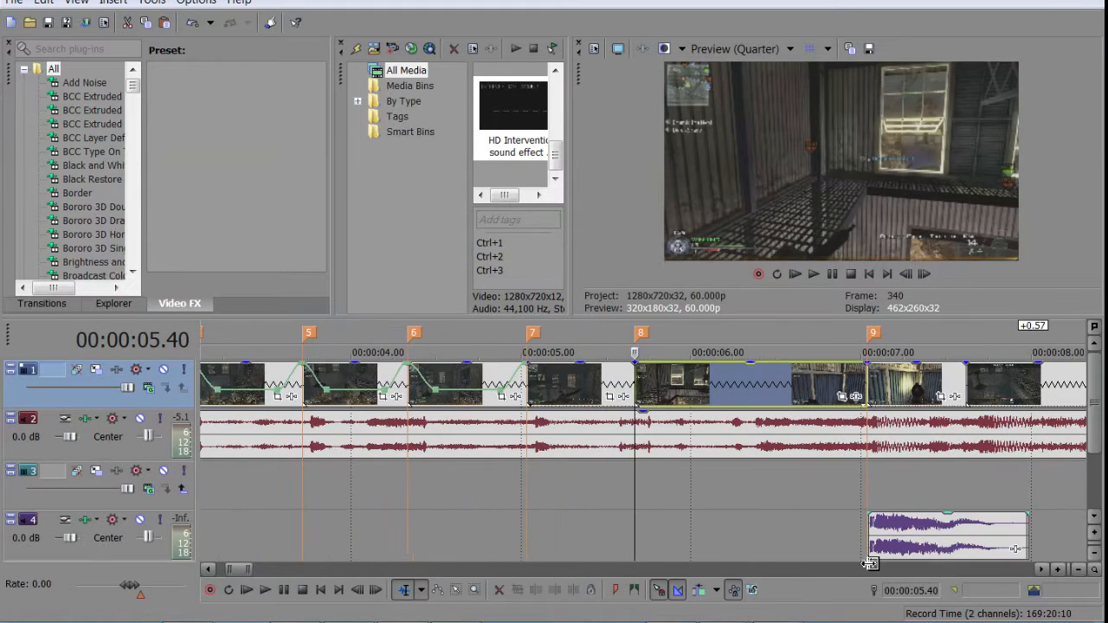
pyautogui.click(546, 384)
pyautogui.rightClick(549, 384)
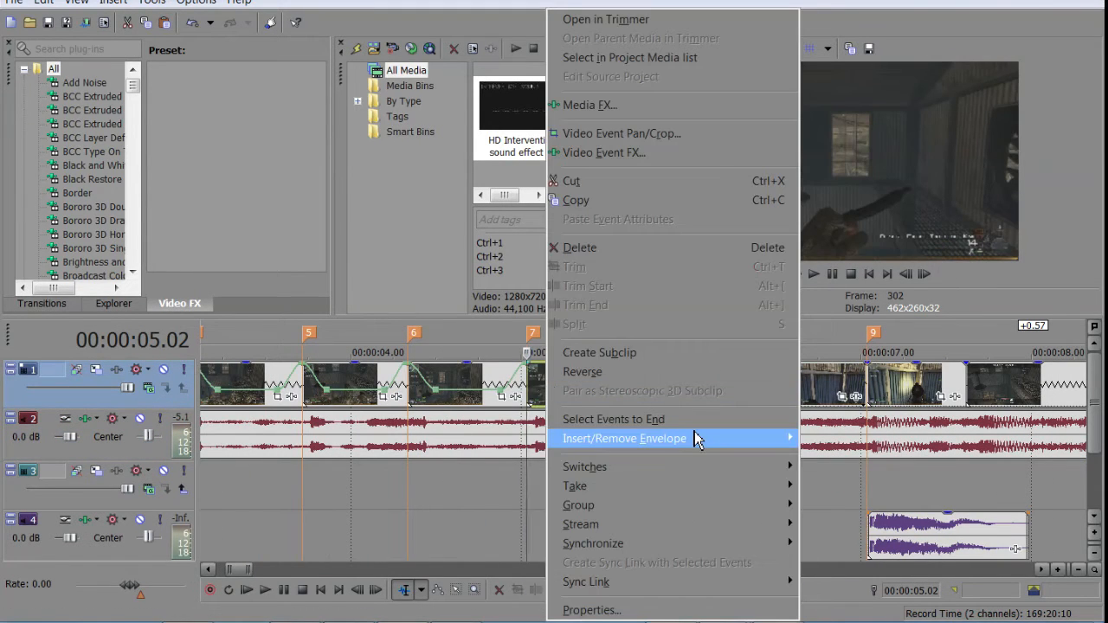
pyautogui.moveTo(698, 439)
pyautogui.click(855, 445)
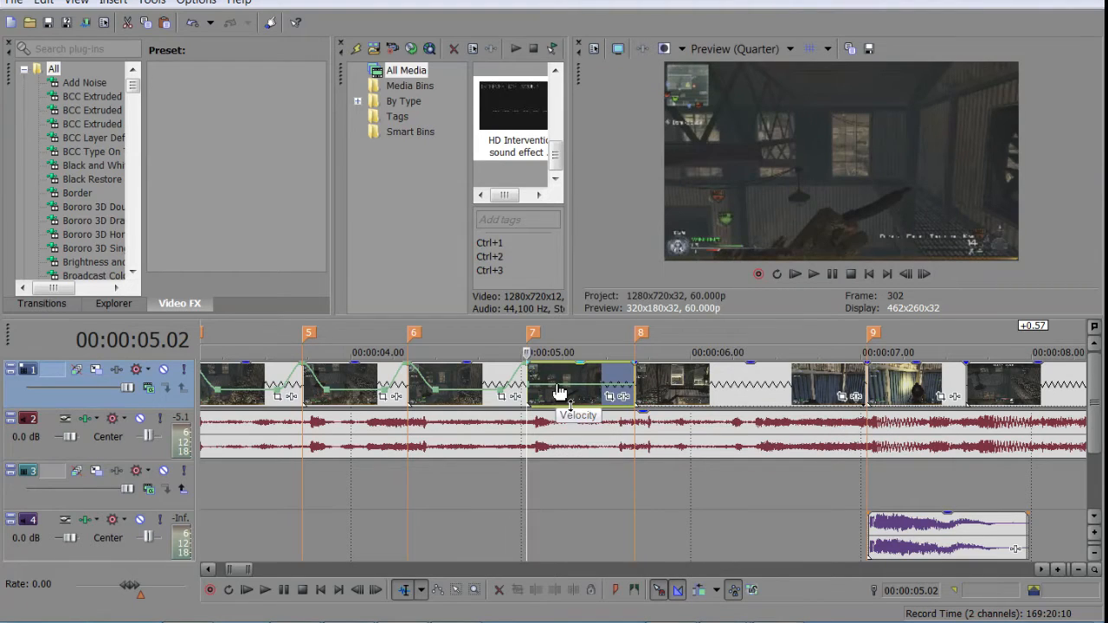
# Add velocity points at about 00:00:05.12 and shortly before marker 8, and raise the envelope's ends at markers 7 and 8 to maximum
pyautogui.click(556, 391)
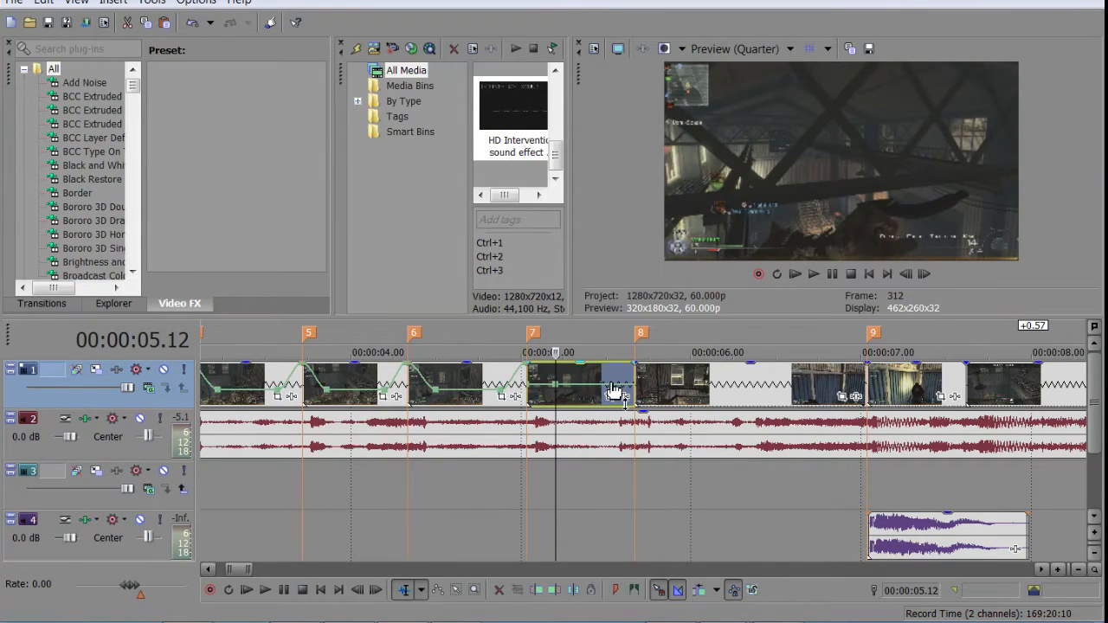
pyautogui.click(611, 392)
pyautogui.click(636, 391)
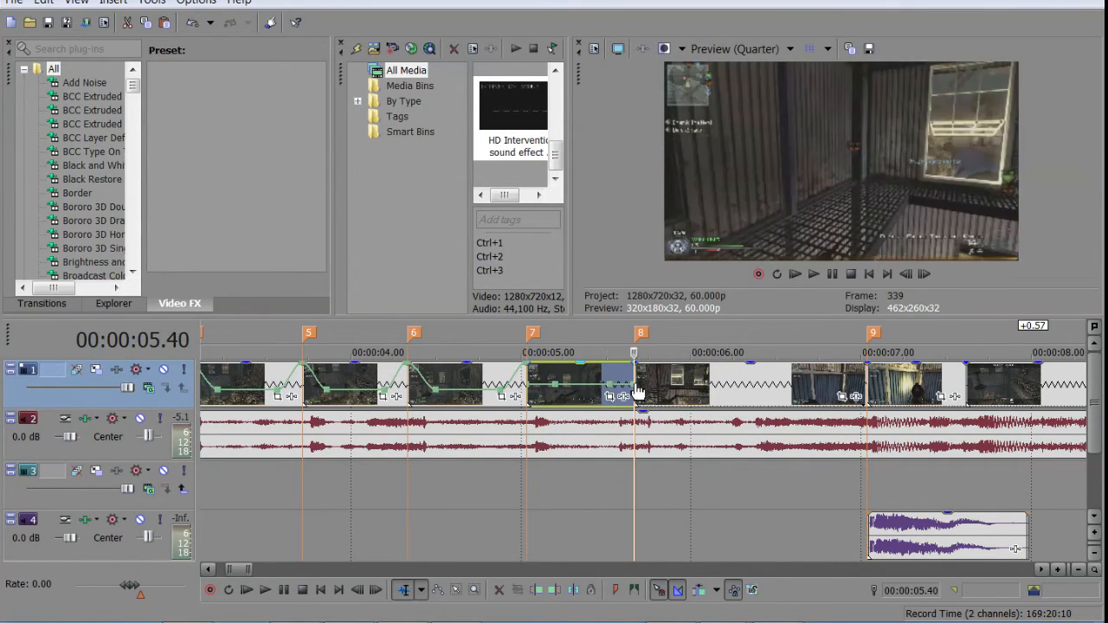
pyautogui.moveTo(551, 395); pyautogui.dragTo(553, 384)
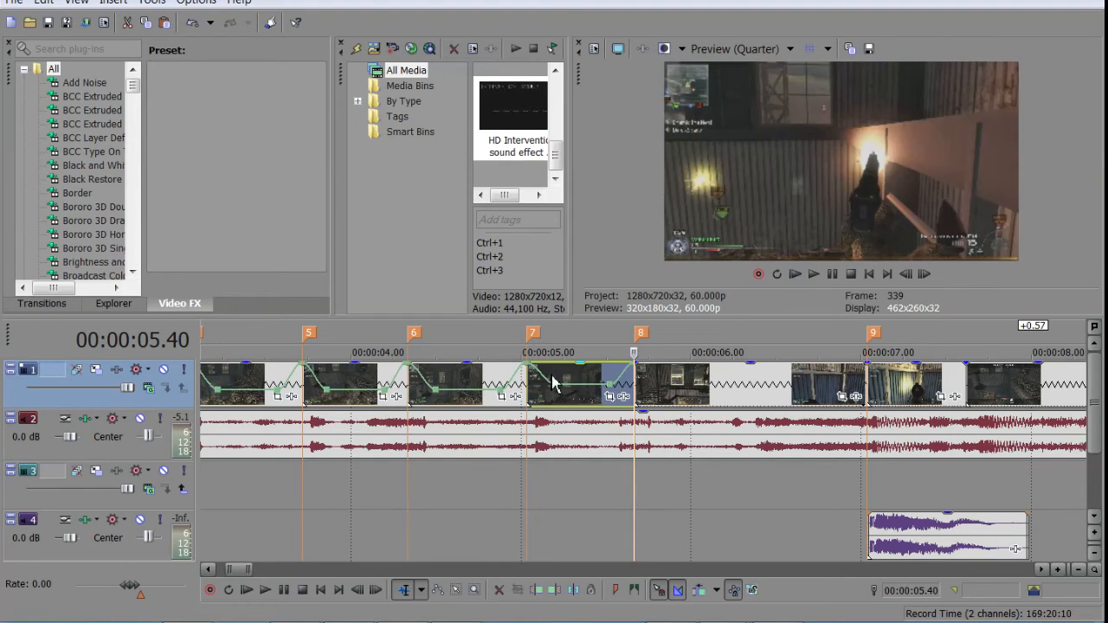
# Set both inner velocity points between markers 7 and 8 to 50% forward velocity
pyautogui.rightClick(552, 383)
pyautogui.click(638, 122)
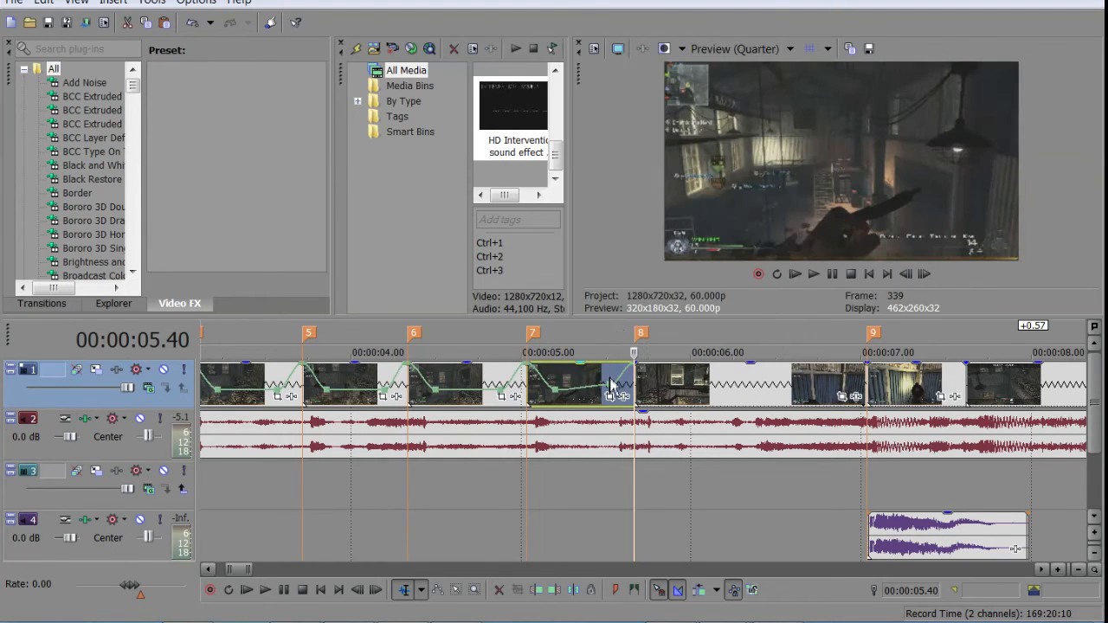
pyautogui.rightClick(611, 391)
pyautogui.click(645, 71)
# Play the edit from between markers 2 and 3 to past marker 9 to check the velocity changes against the music
pyautogui.scroll(-3, 445, 431)
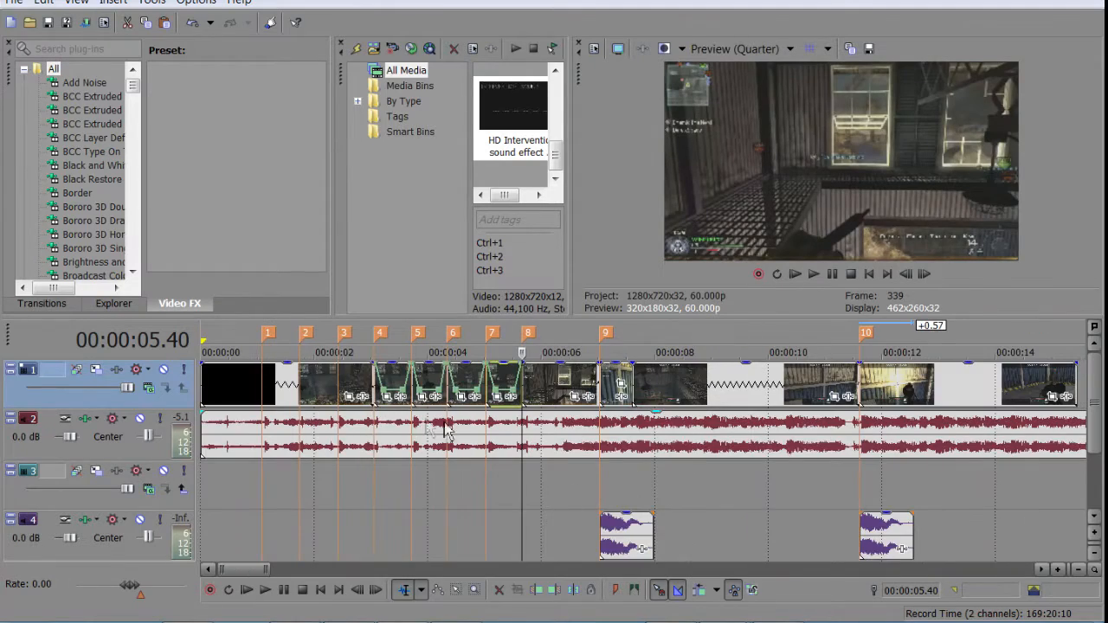
pyautogui.click(327, 424)
pyautogui.click(823, 273)
pyautogui.scroll(-6, 903, 463)
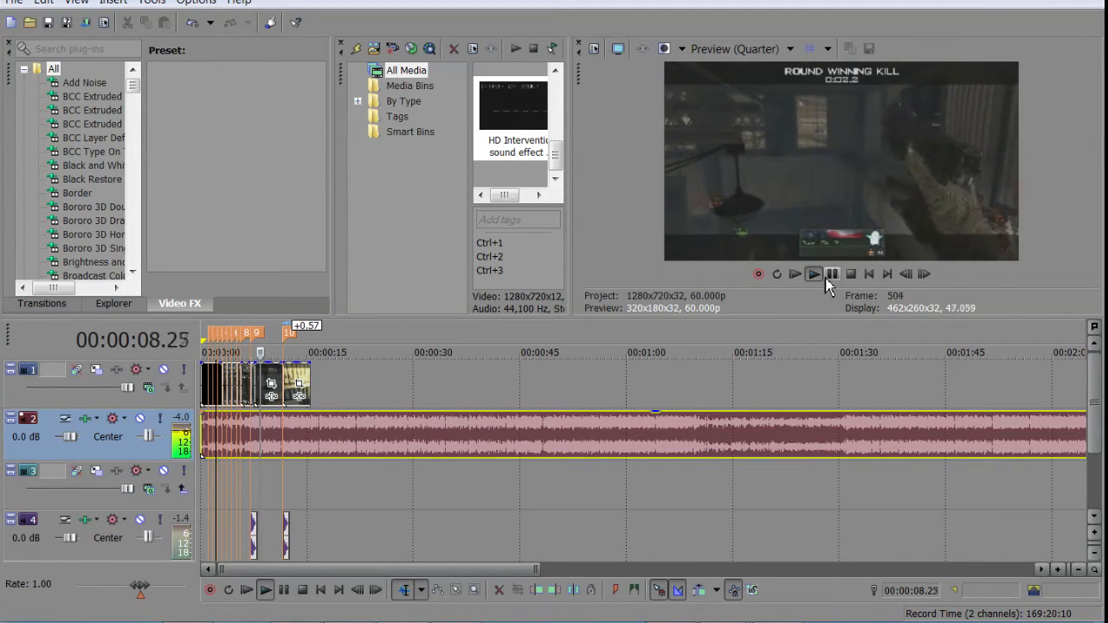
pyautogui.press('Return')
# Locate the beat between markers 8 and 9 by playing that section repeatedly, and split the clip at 00:00:06.23
pyautogui.scroll(6, 481, 402)
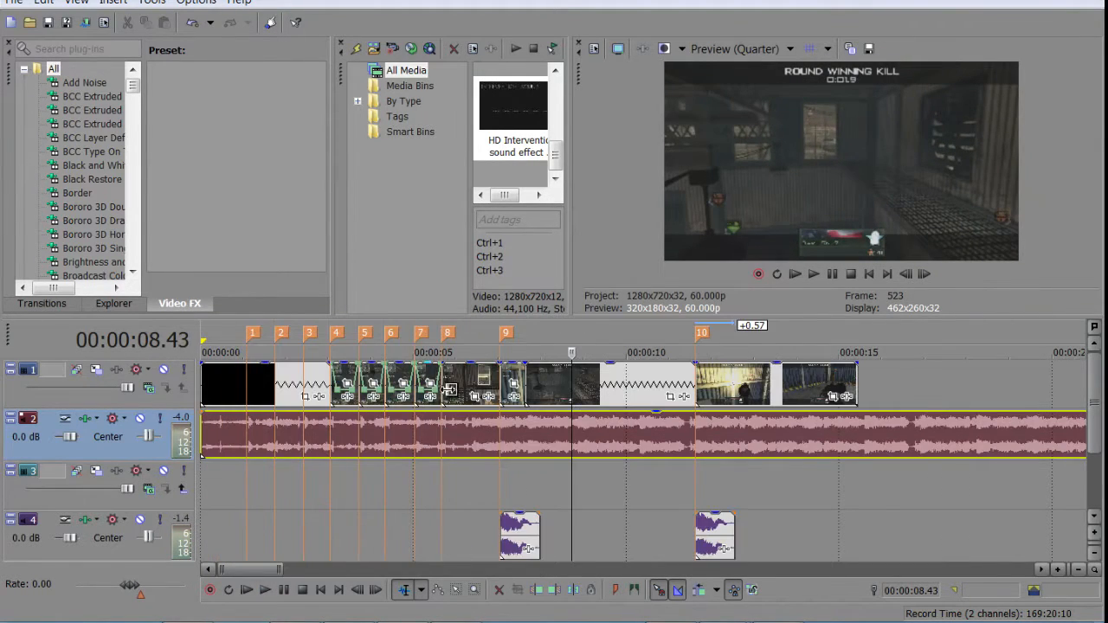
pyautogui.click(433, 390)
pyautogui.scroll(3, 658, 465)
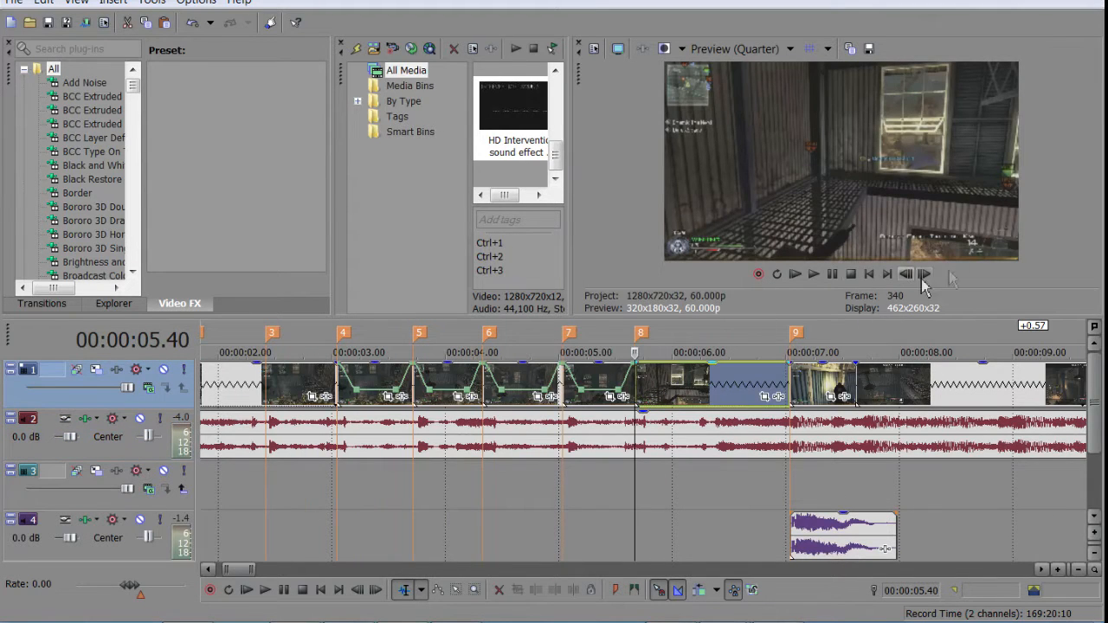
pyautogui.click(833, 275)
pyautogui.click(834, 275)
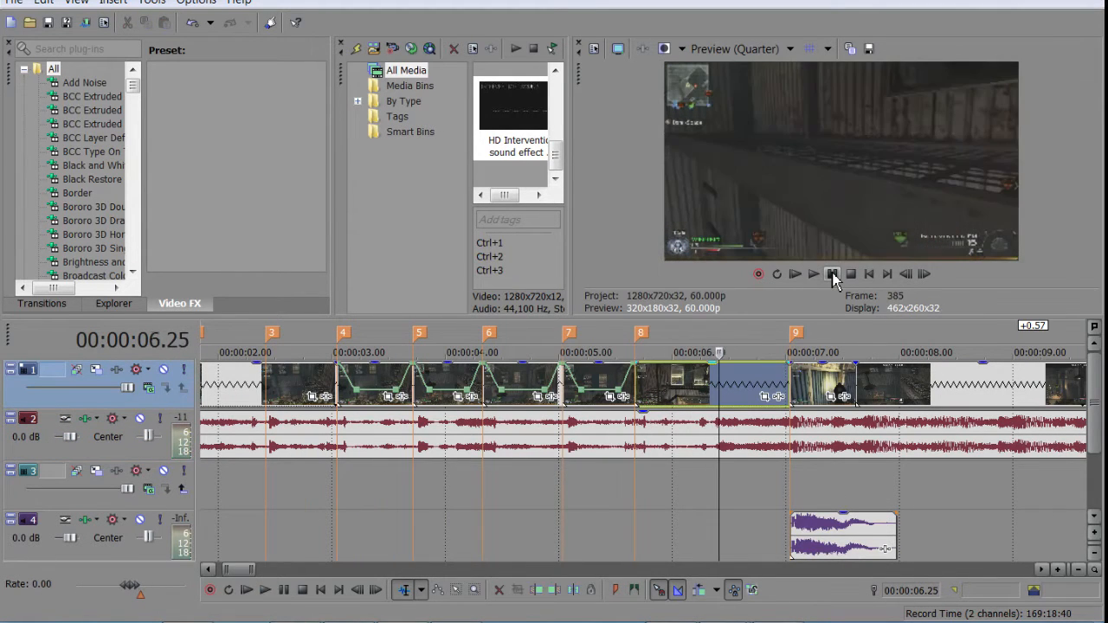
pyautogui.click(687, 389)
pyautogui.click(834, 275)
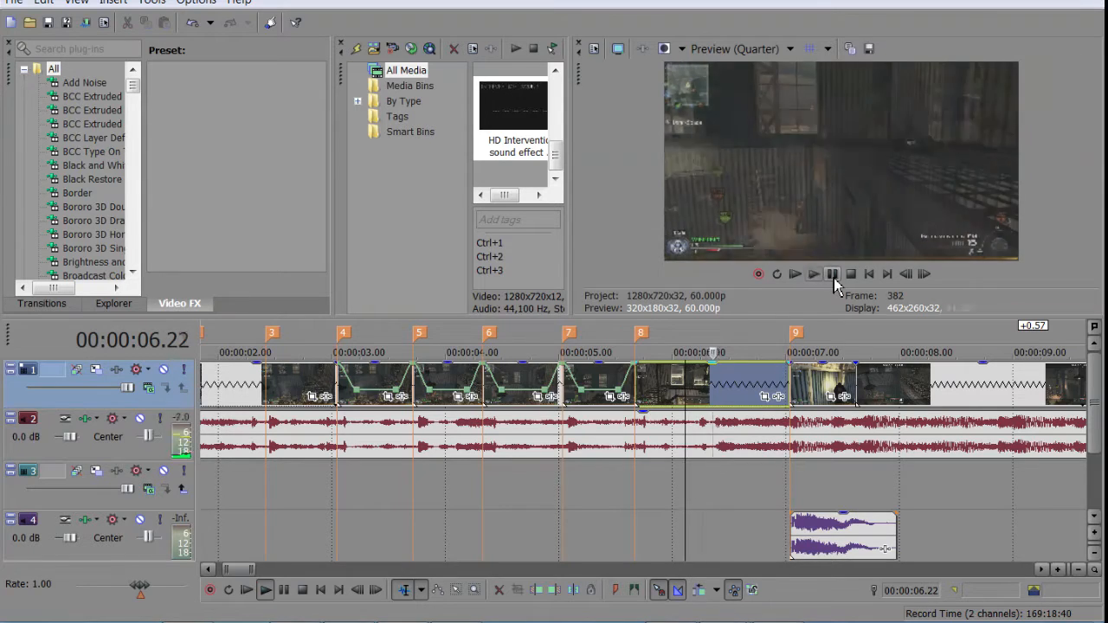
pyautogui.click(834, 275)
pyautogui.click(709, 369)
pyautogui.click(828, 277)
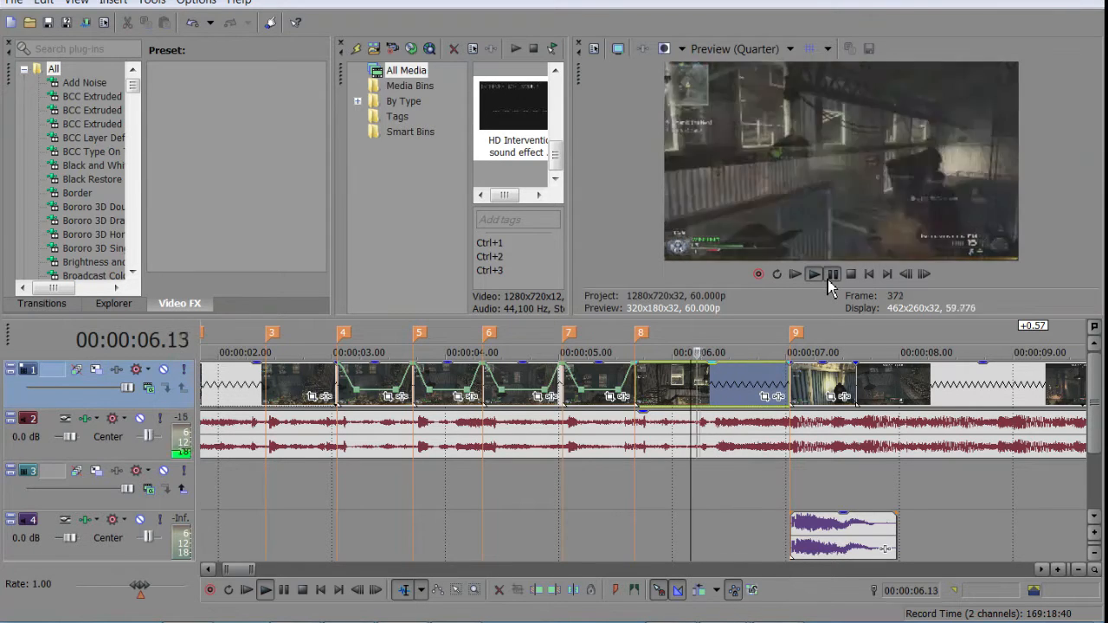
pyautogui.click(831, 274)
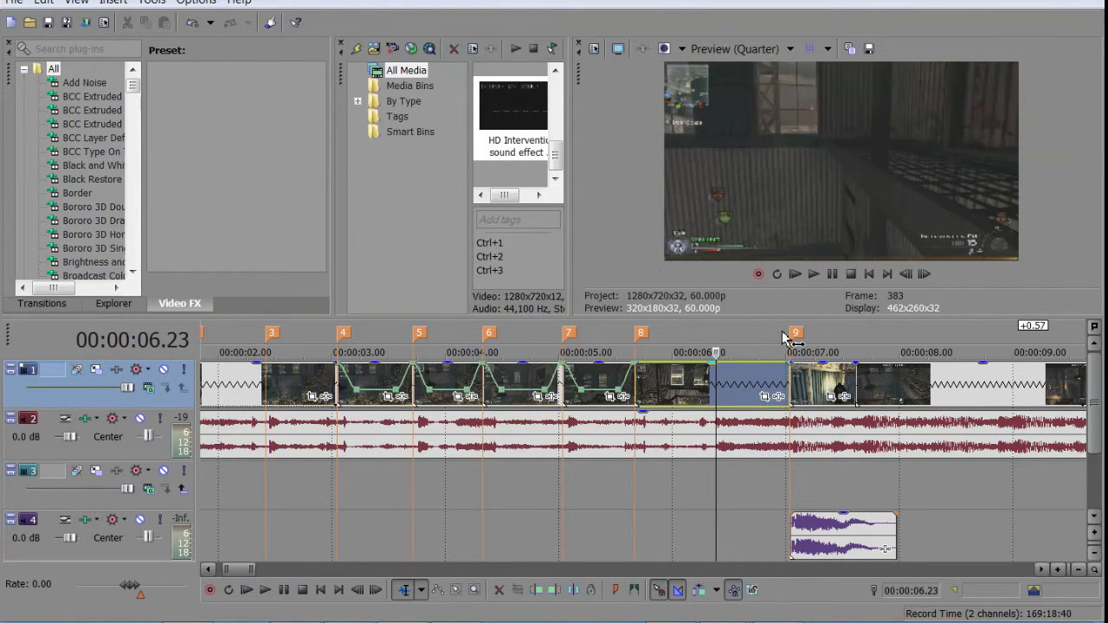
pyautogui.press('s')
# Insert a velocity envelope on the clip piece between marker 8 and the split at 00:00:06.23
pyautogui.click(635, 384)
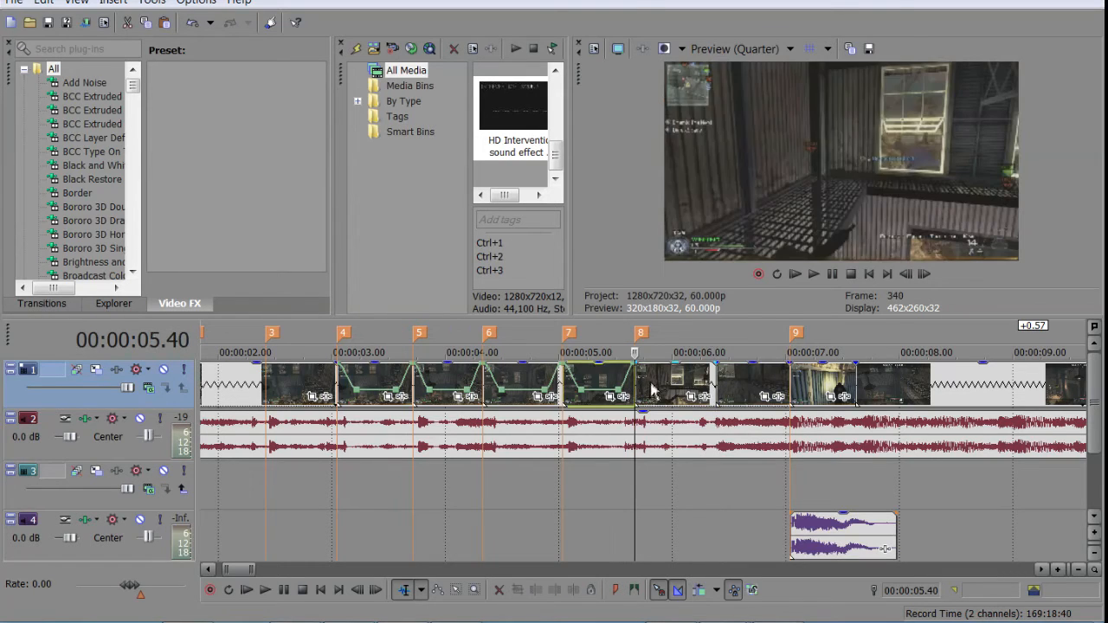
pyautogui.rightClick(648, 385)
pyautogui.moveTo(753, 439)
pyautogui.click(920, 440)
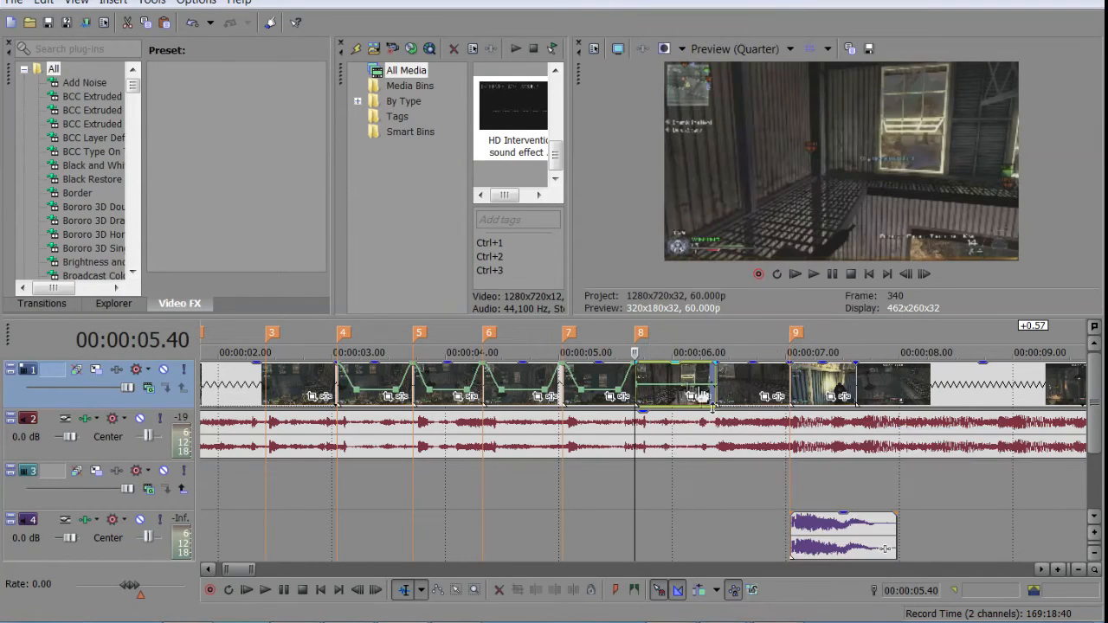
# Add velocity points at about 00:00:05.49 and 00:00:06.12, and raise both ends of the envelope after marker 8 to maximum
pyautogui.click(653, 386)
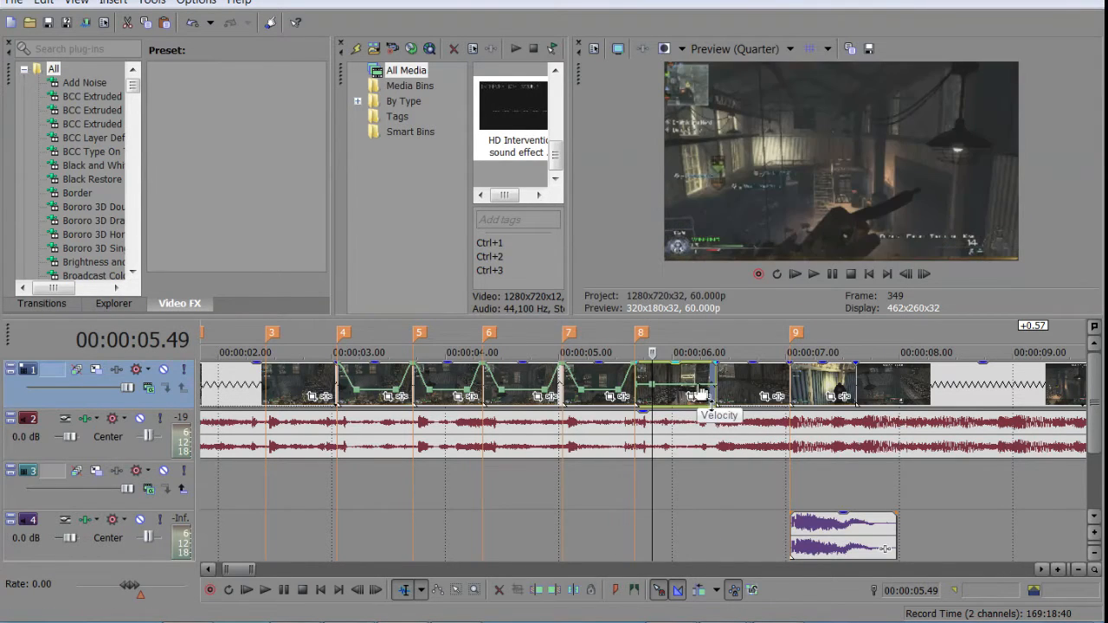
pyautogui.click(695, 390)
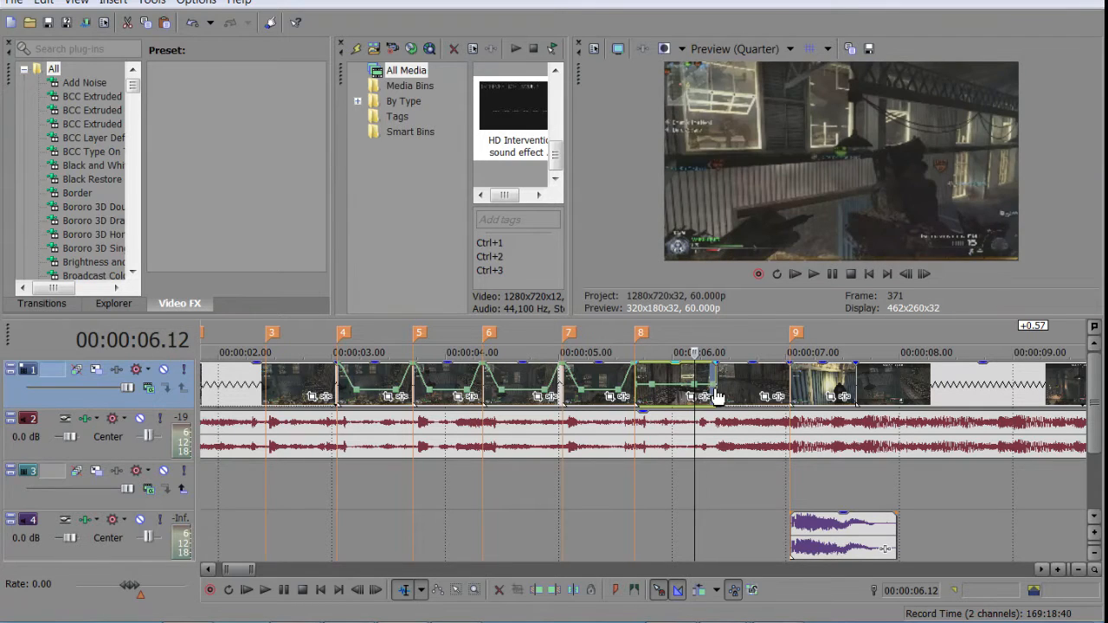
pyautogui.click(714, 395)
pyautogui.moveTo(645, 394); pyautogui.dragTo(665, 405)
# Set both inner velocity points on the piece right after marker 8 to 50% forward velocity
pyautogui.rightClick(656, 394)
pyautogui.click(715, 107)
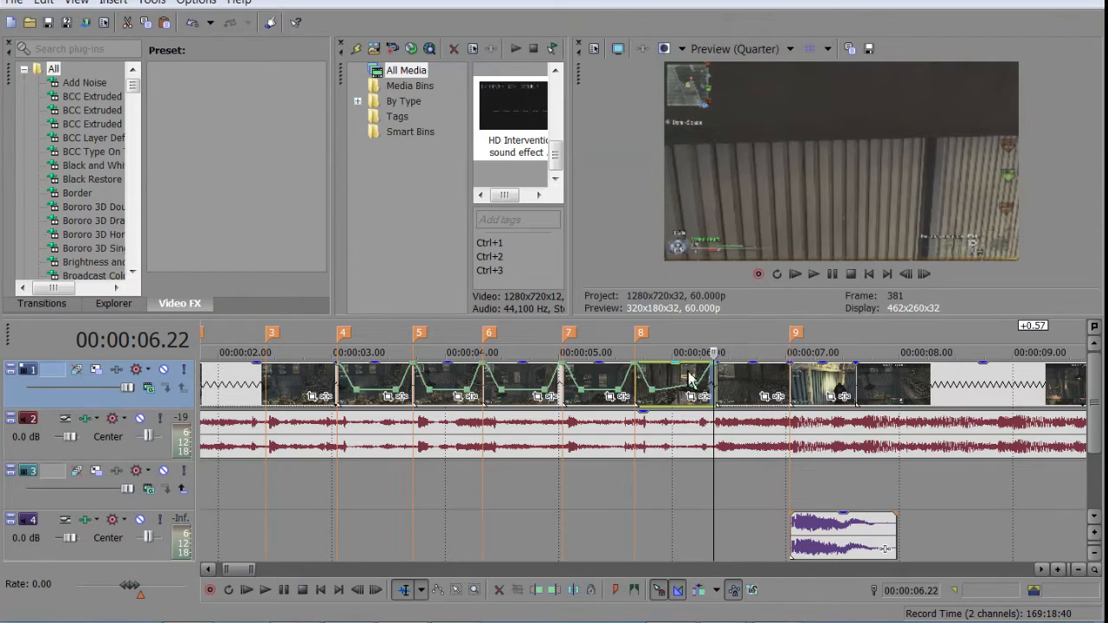
pyautogui.rightClick(695, 387)
pyautogui.click(742, 82)
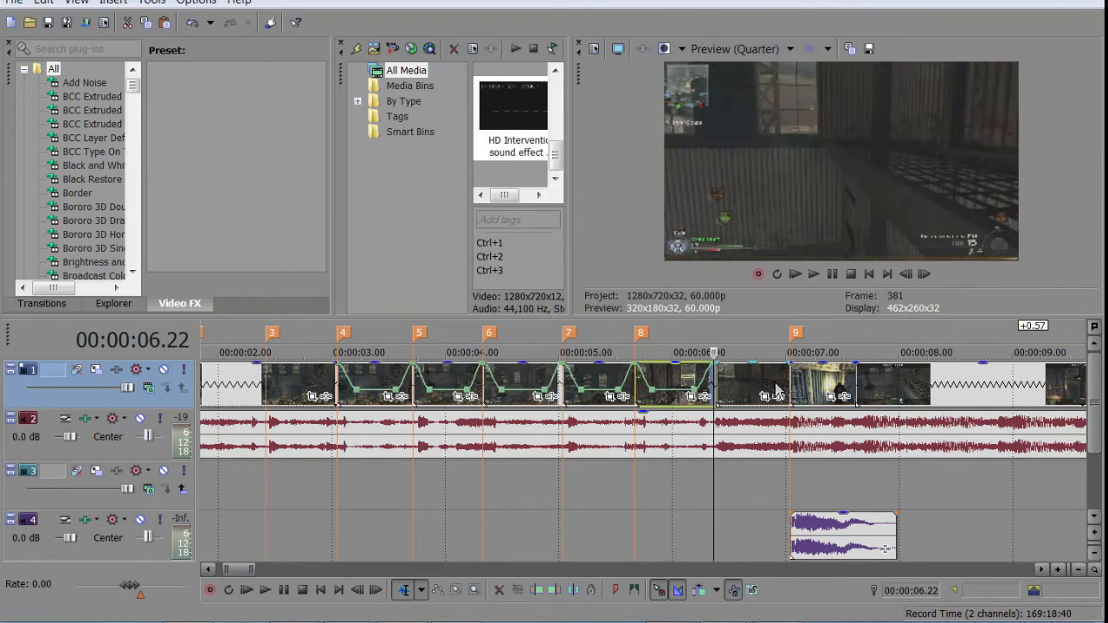
# Insert a velocity envelope on the clip piece between the split at 00:00:06.23 and marker 9
pyautogui.rightClick(766, 390)
pyautogui.moveTo(853, 440)
pyautogui.click(723, 443)
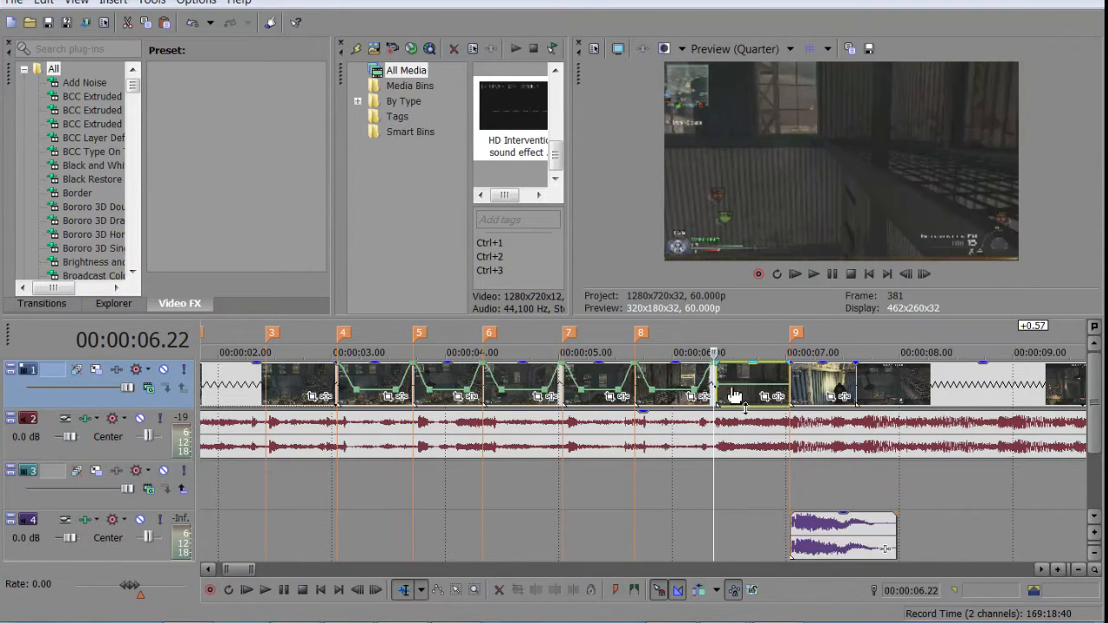
# Add velocity points at about 00:00:06.33 and shortly before marker 9, and raise both ends of this envelope to maximum
pyautogui.click(735, 394)
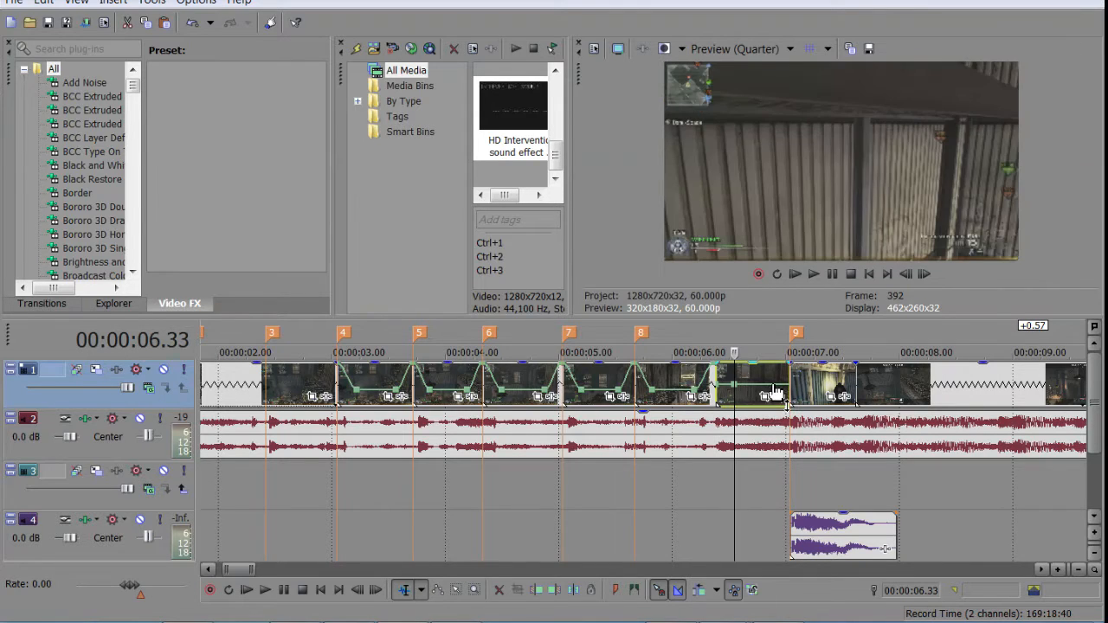
pyautogui.click(771, 388)
pyautogui.click(793, 385)
pyautogui.click(788, 387)
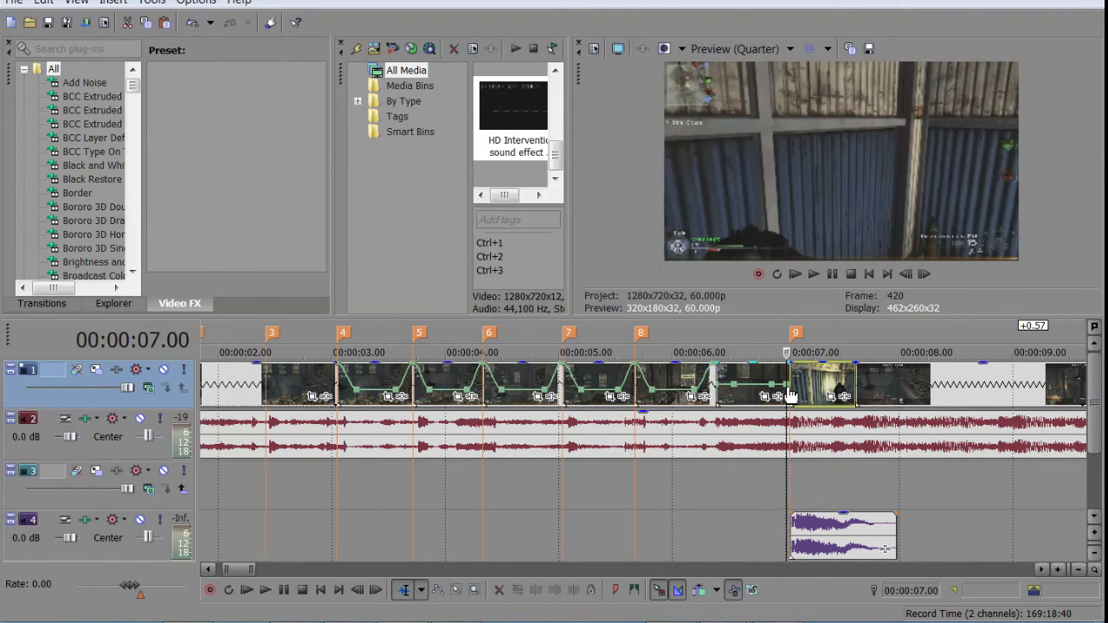
# Set both inner velocity points on the piece just before marker 9 to 50% forward velocity
pyautogui.rightClick(739, 394)
pyautogui.click(745, 106)
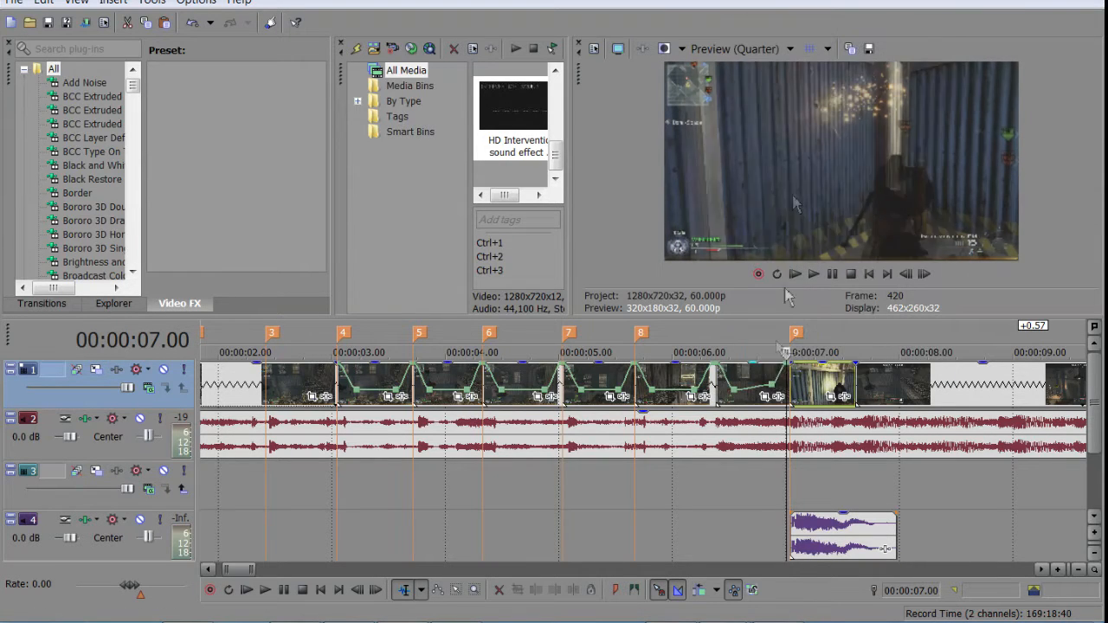
pyautogui.rightClick(775, 394)
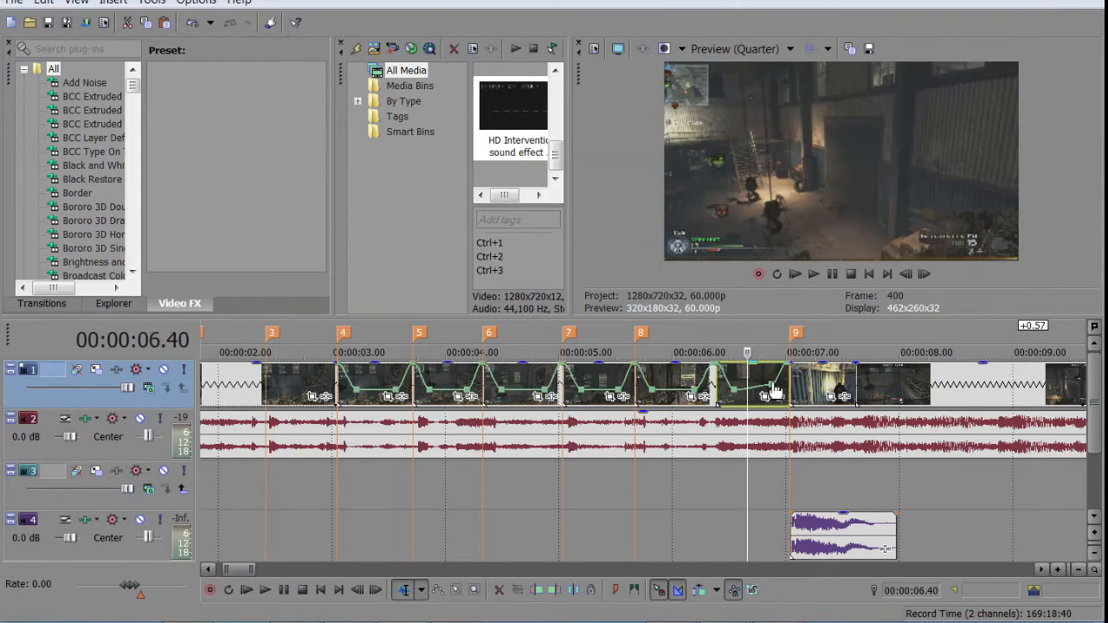
pyautogui.rightClick(779, 385)
pyautogui.click(863, 94)
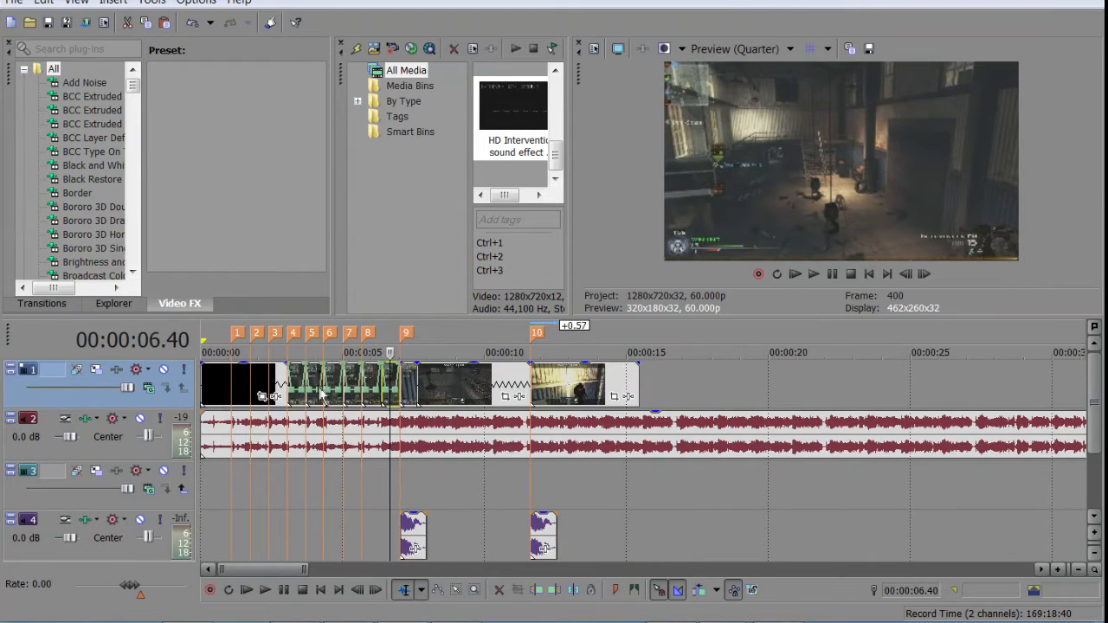
# Play back the montage from the start of the synced clips at marker 4 into the following clip
pyautogui.click(286, 378)
pyautogui.press('space')
pyautogui.scroll(-3, 901, 405)
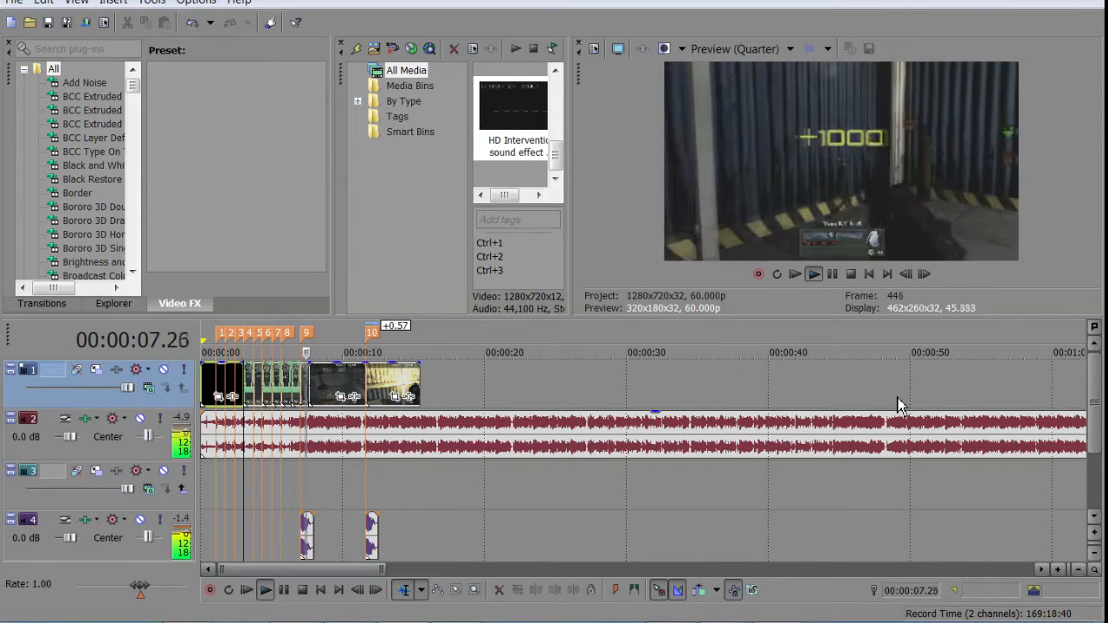
pyautogui.press('Return')
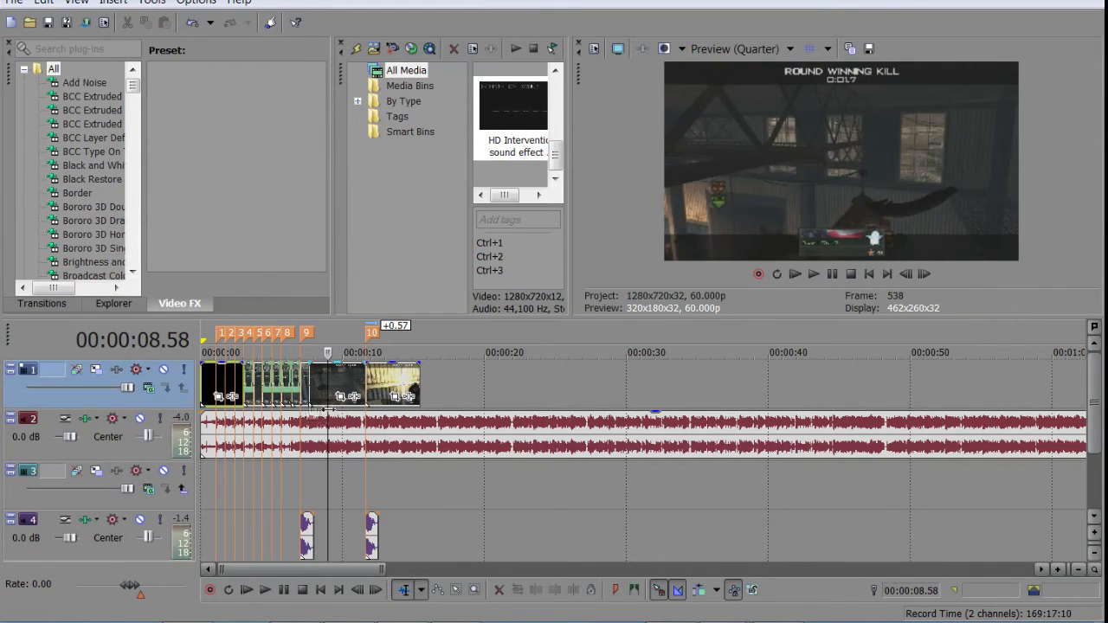
# Set the video preview quality to Draft (Quarter)
pyautogui.click(274, 379)
pyautogui.click(742, 50)
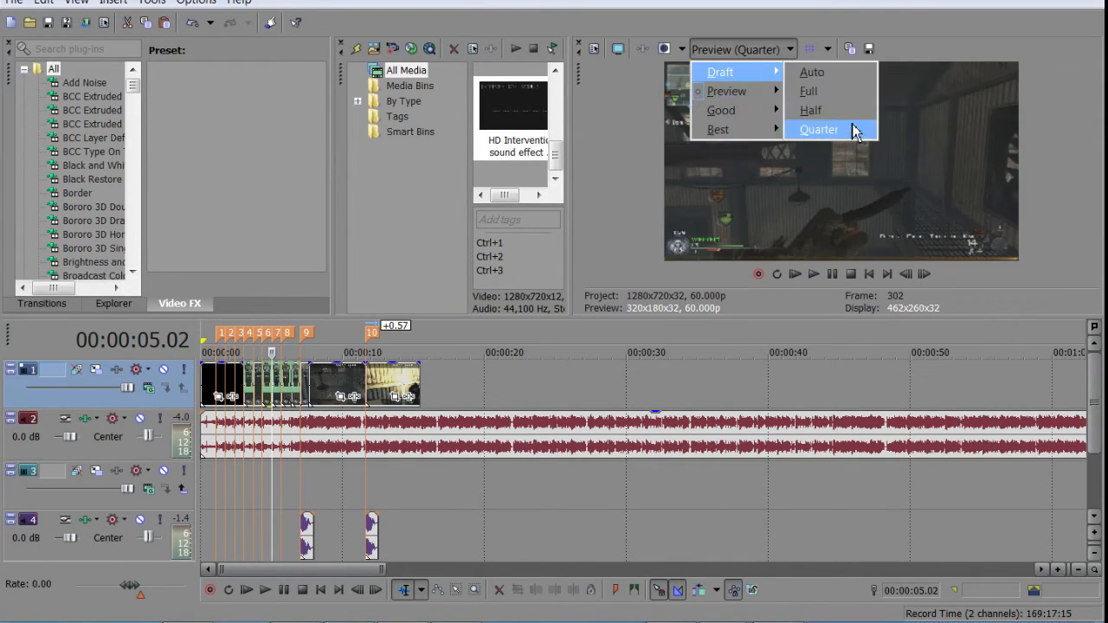
pyautogui.click(853, 129)
# Play back the synced clips from just after marker 5 through marker 9 at the current preview quality
pyautogui.scroll(4, 732, 457)
pyautogui.click(366, 433)
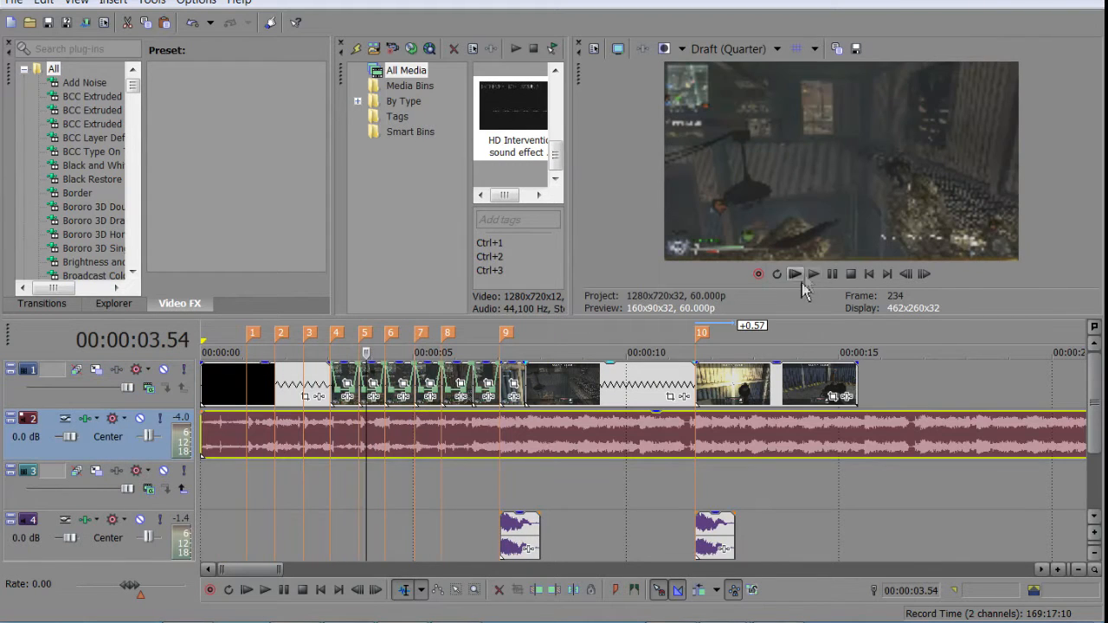
pyautogui.click(834, 272)
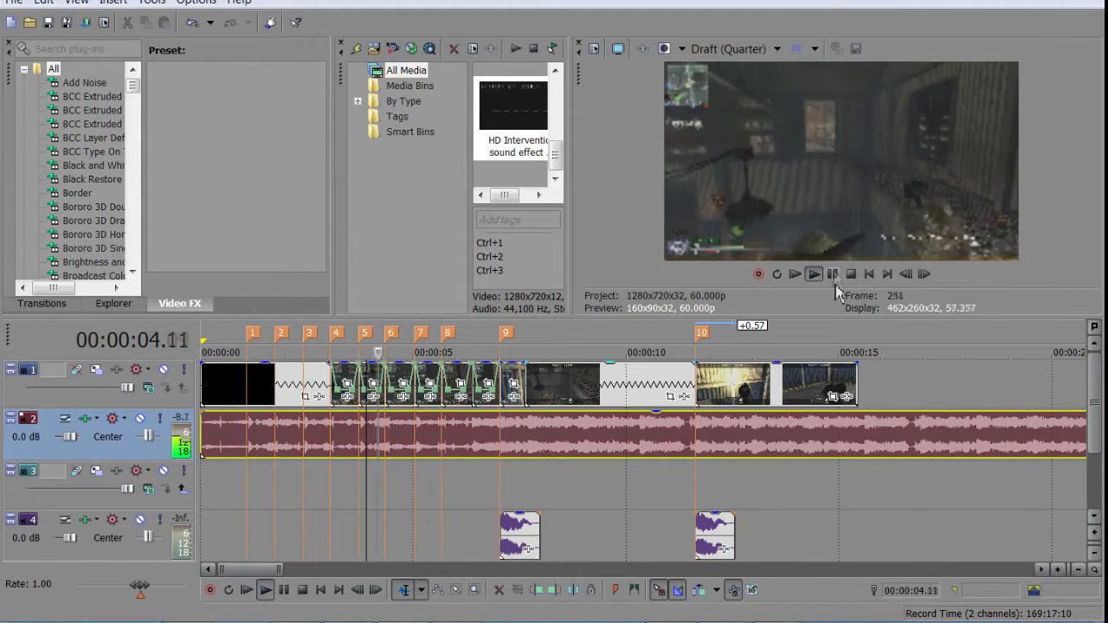
pyautogui.scroll(-2, 868, 487)
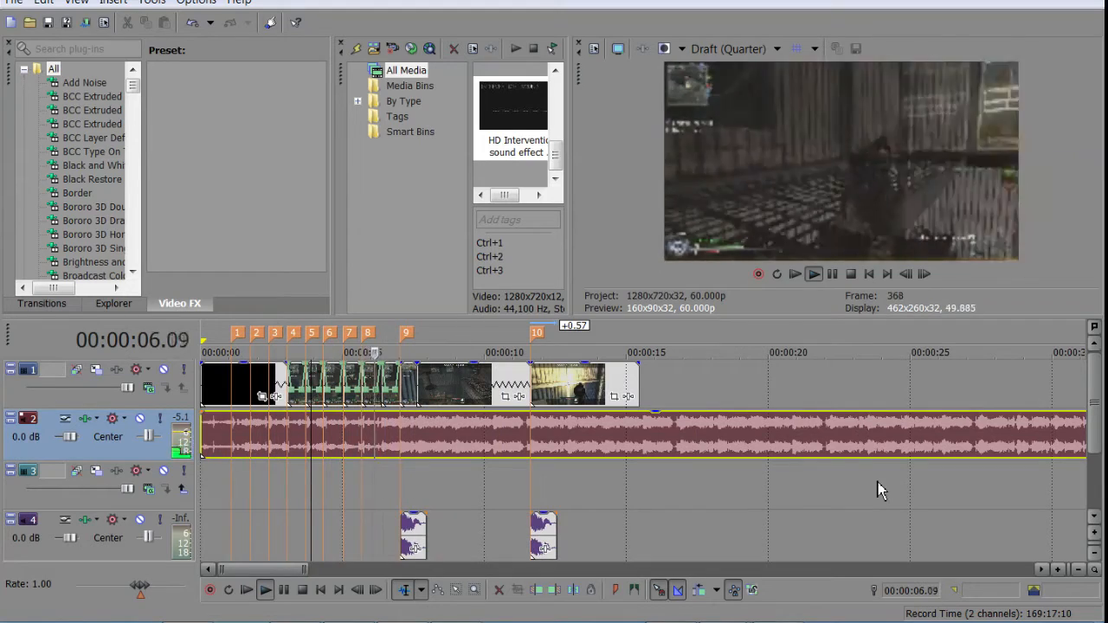
pyautogui.click(833, 275)
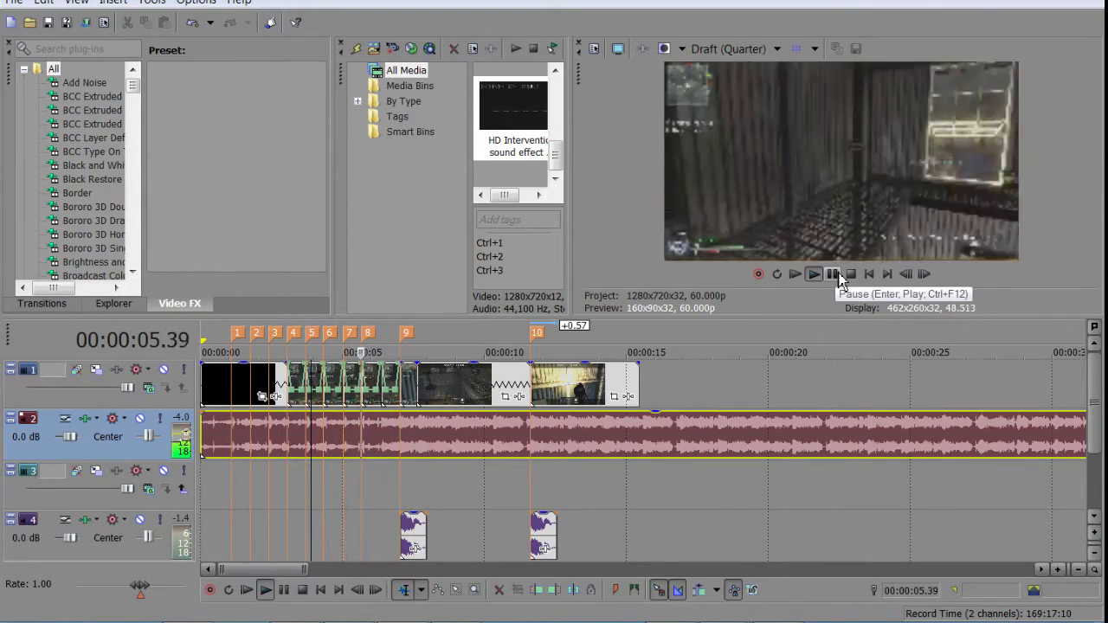
pyautogui.click(833, 275)
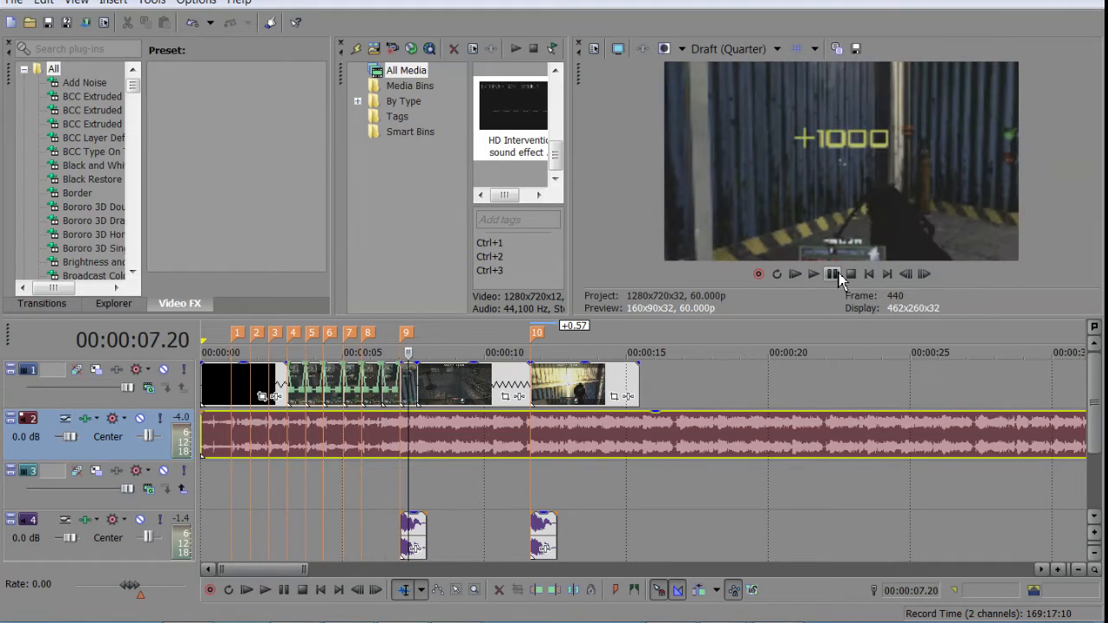
pyautogui.click(288, 402)
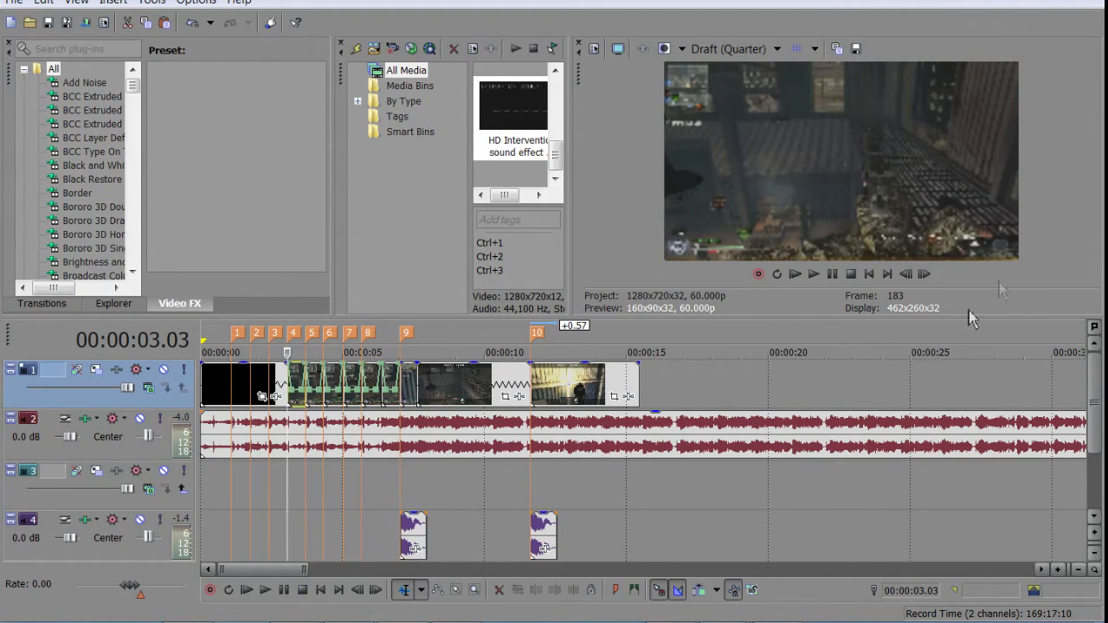
pyautogui.scroll(5, 805, 456)
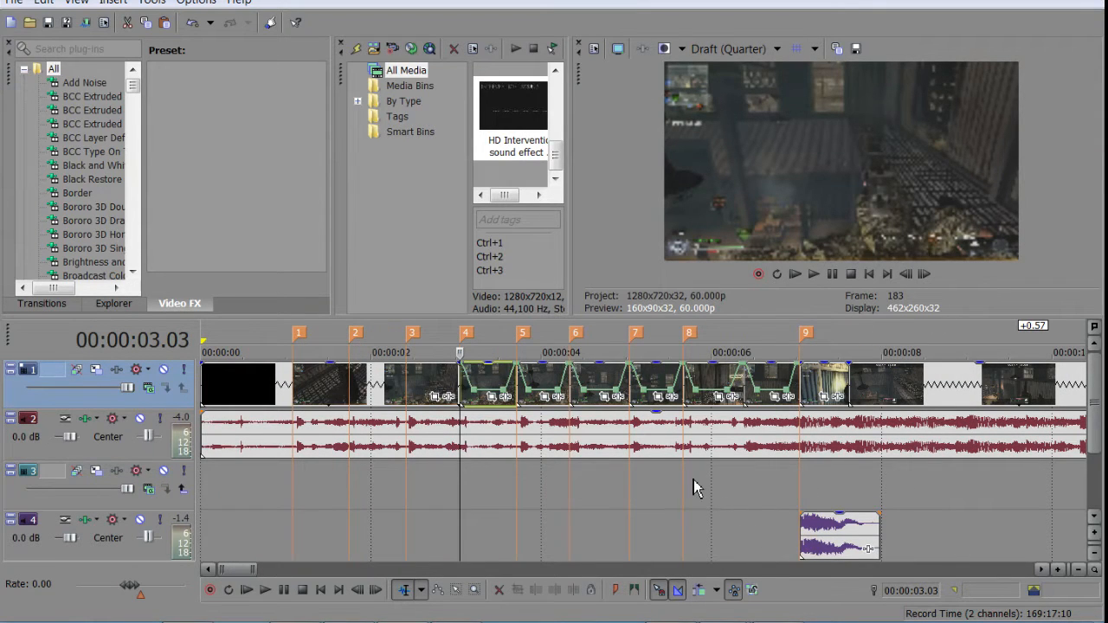
pyautogui.scroll(1, 693, 482)
pyautogui.scroll(-1, 806, 437)
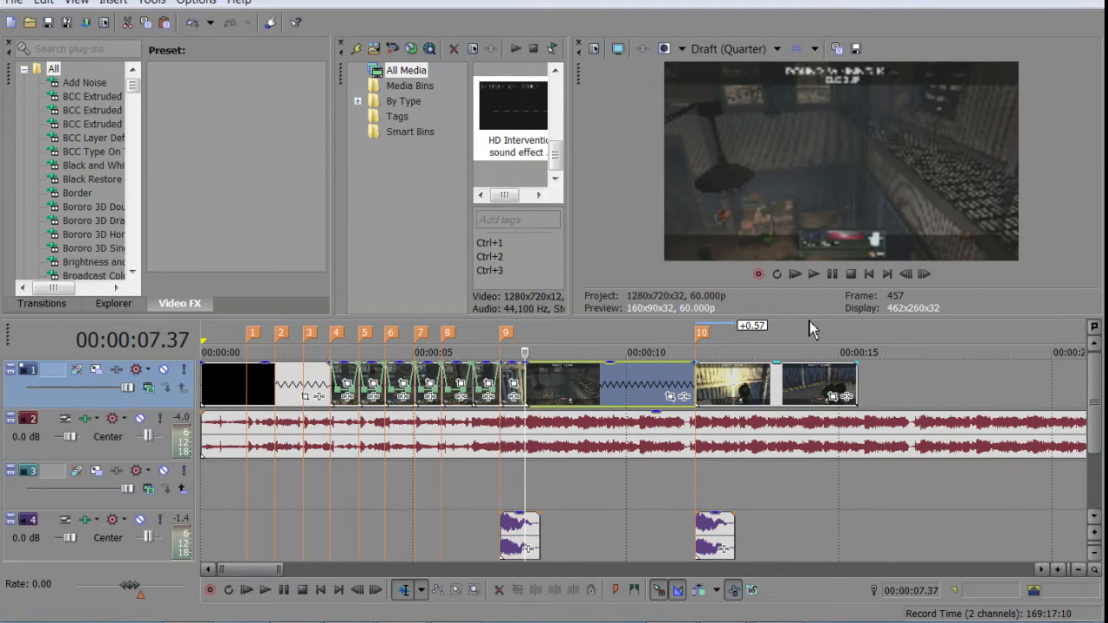
# Mark the time range from the end of the last clip at 00:00:15.27 back to the timeline start
pyautogui.scroll(-2, 569, 423)
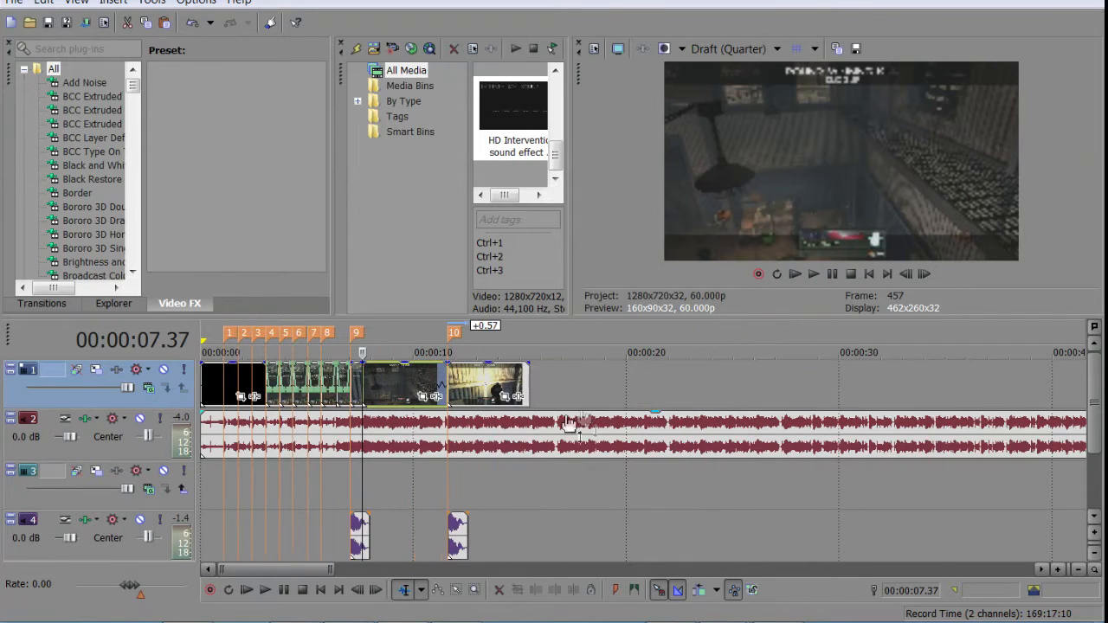
pyautogui.press('1')
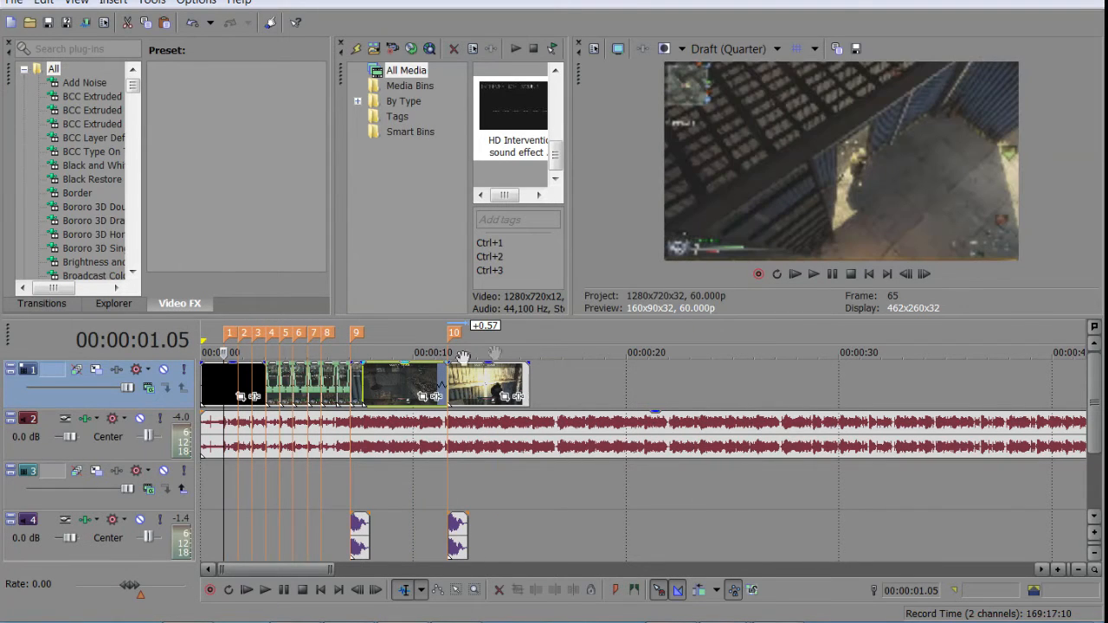
pyautogui.click(528, 381)
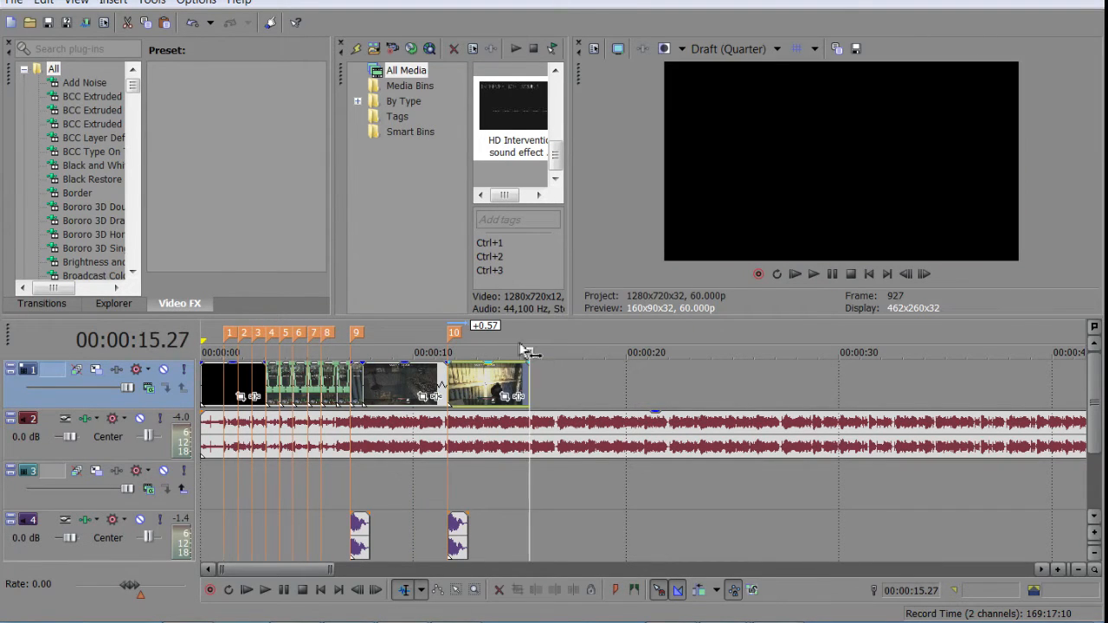
pyautogui.moveTo(530, 340); pyautogui.dragTo(214, 394)
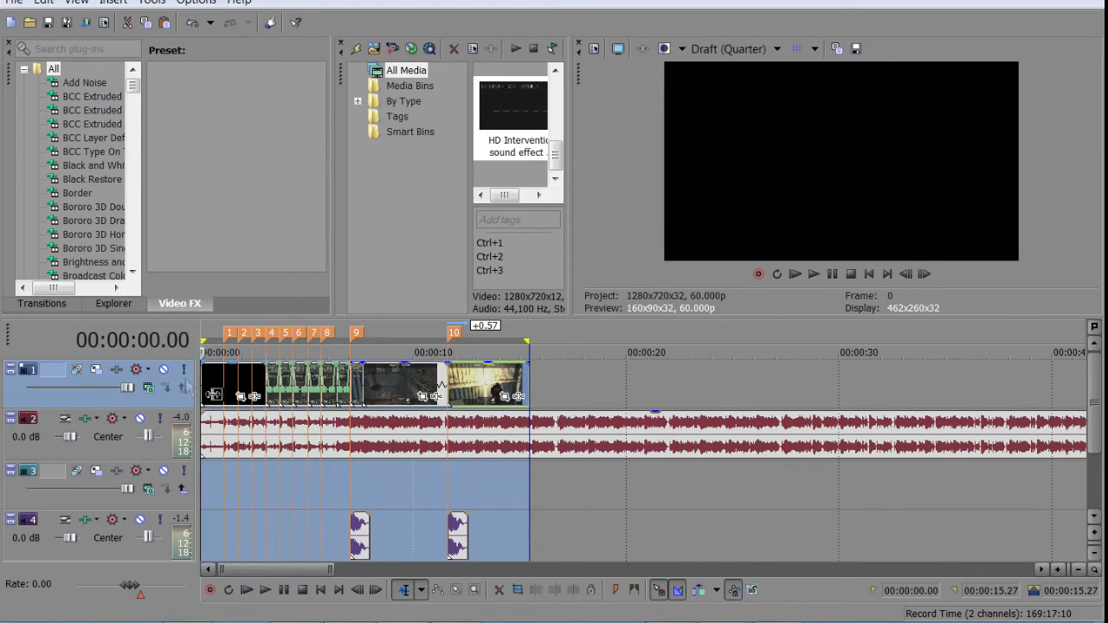
# Play the montage from the beginning until after marker 10, then return the cursor to the timeline start
pyautogui.click(800, 275)
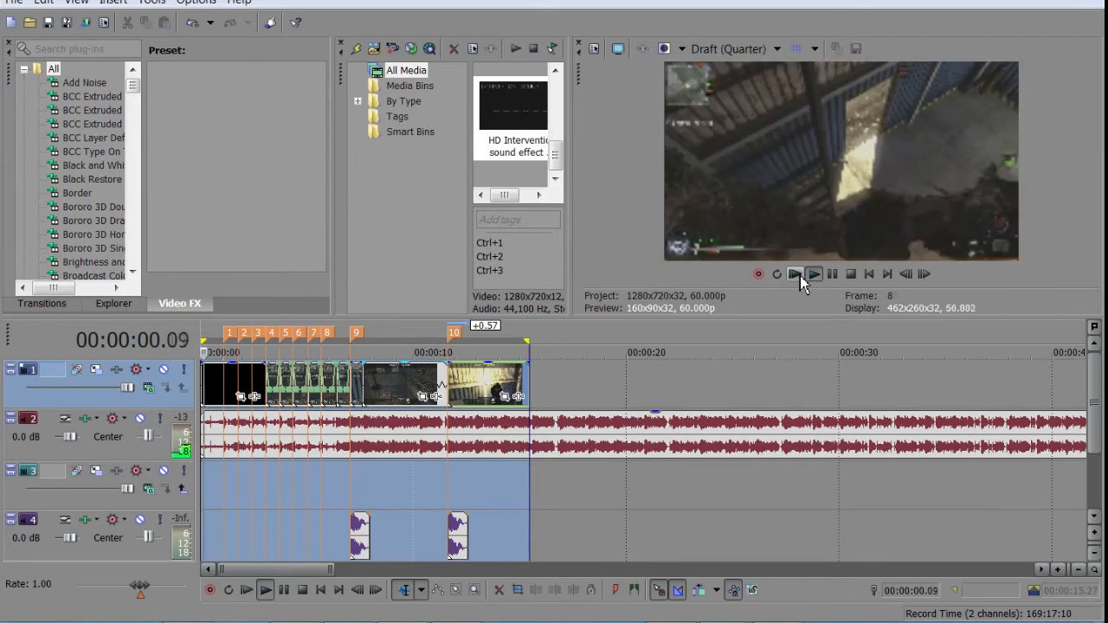
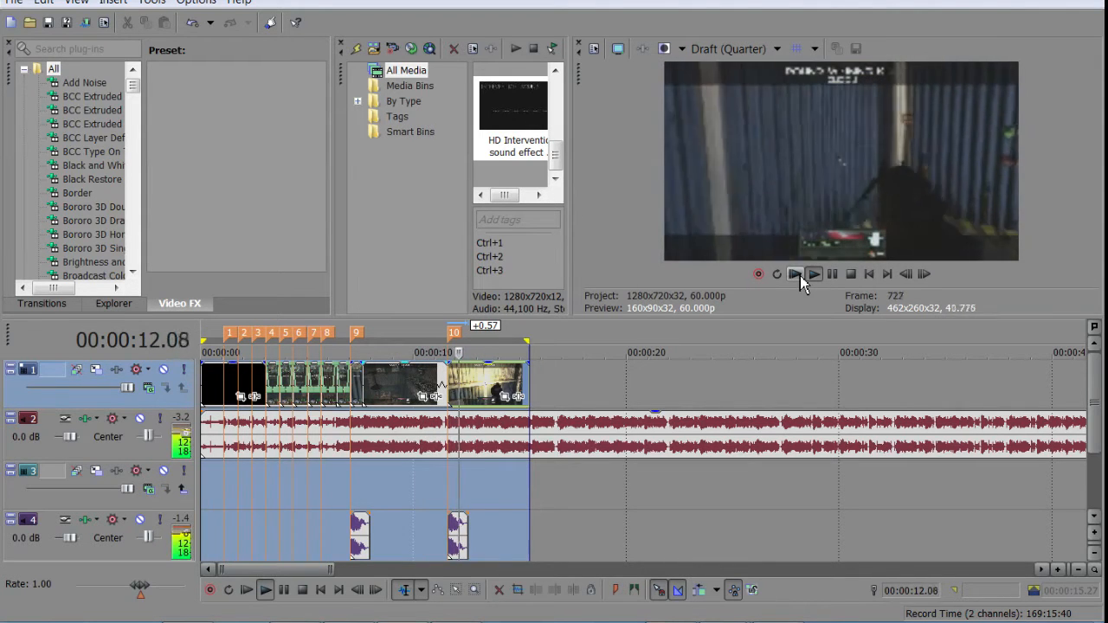
pyautogui.press('Return')
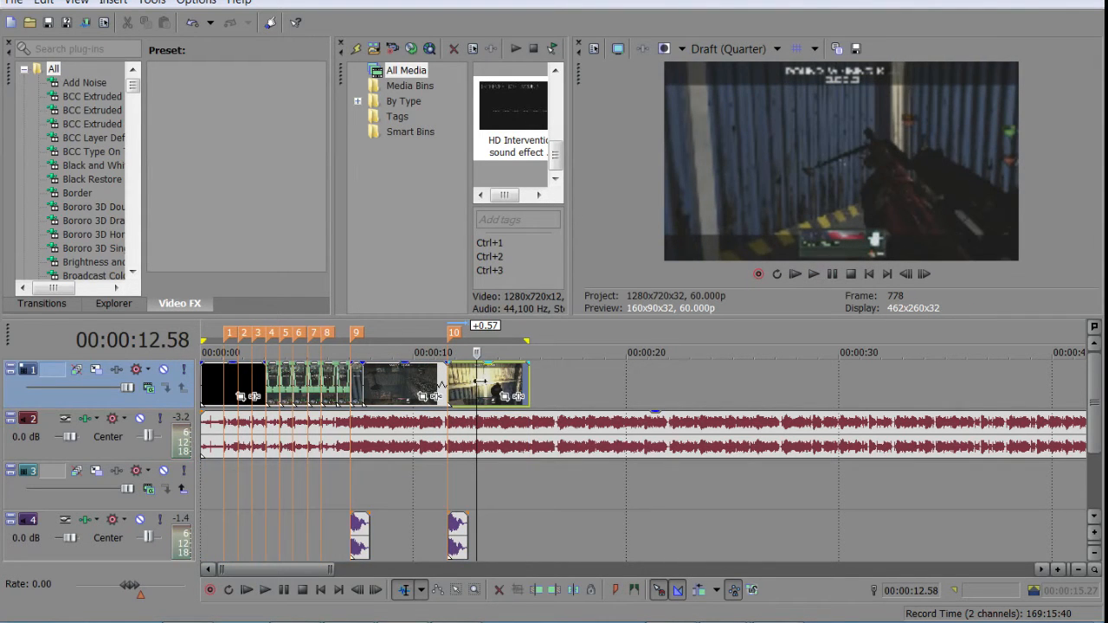
pyautogui.hotkey('ctrl', 'Home')
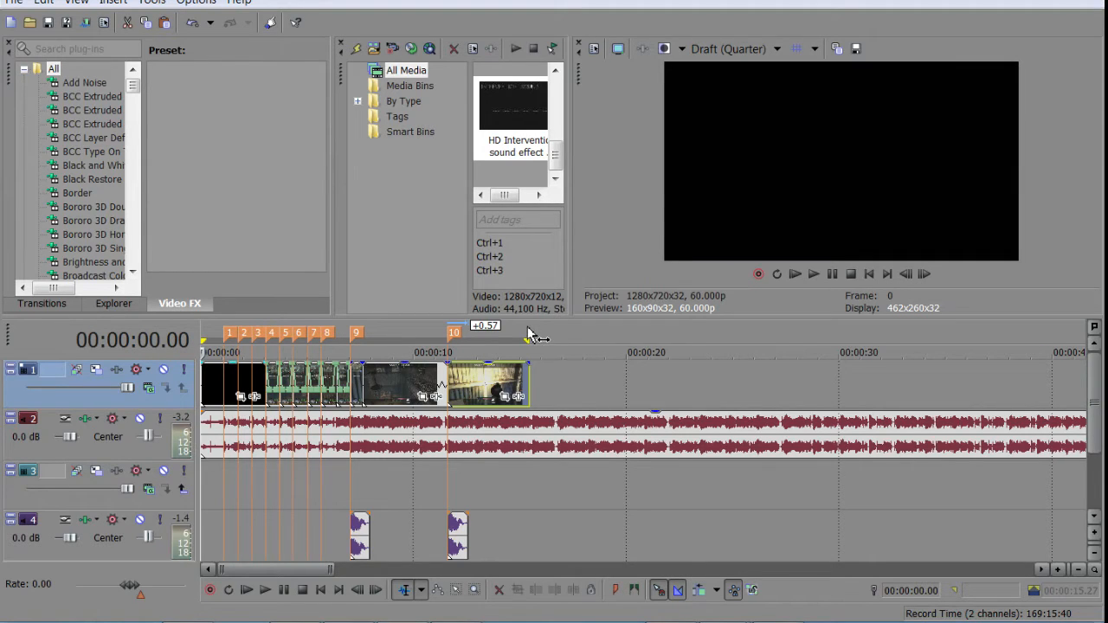
# Select the time range from 00:00:00.00 to the end of the last video clip at 00:00:15.27
pyautogui.click(530, 383)
pyautogui.scroll(-5, 442, 477)
pyautogui.scroll(5, 663, 490)
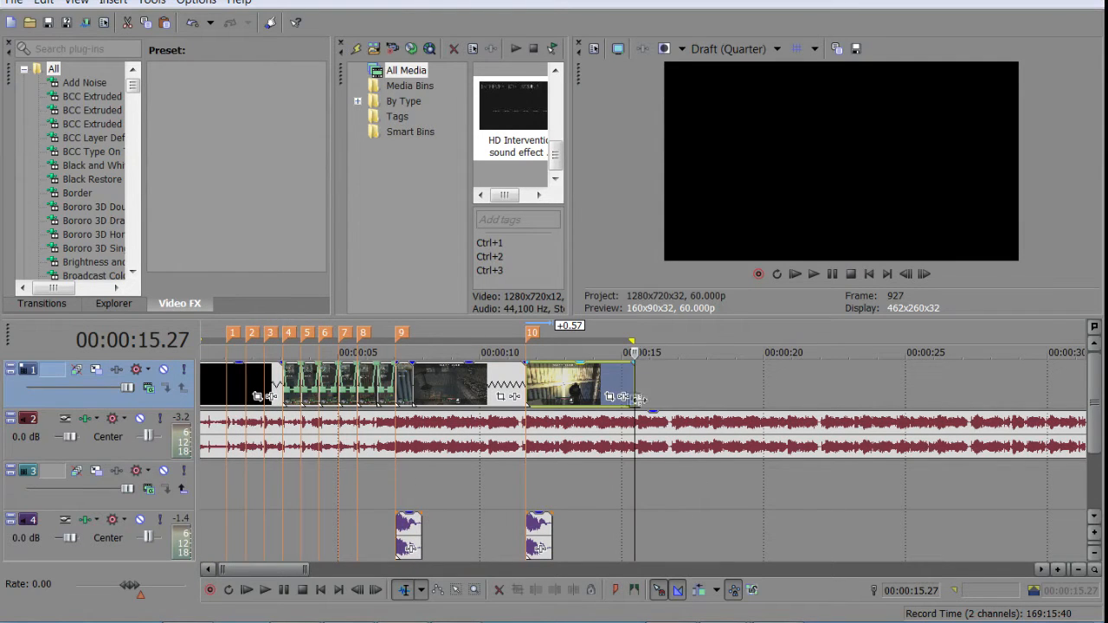
pyautogui.scroll(-2, 209, 376)
pyautogui.click(209, 377)
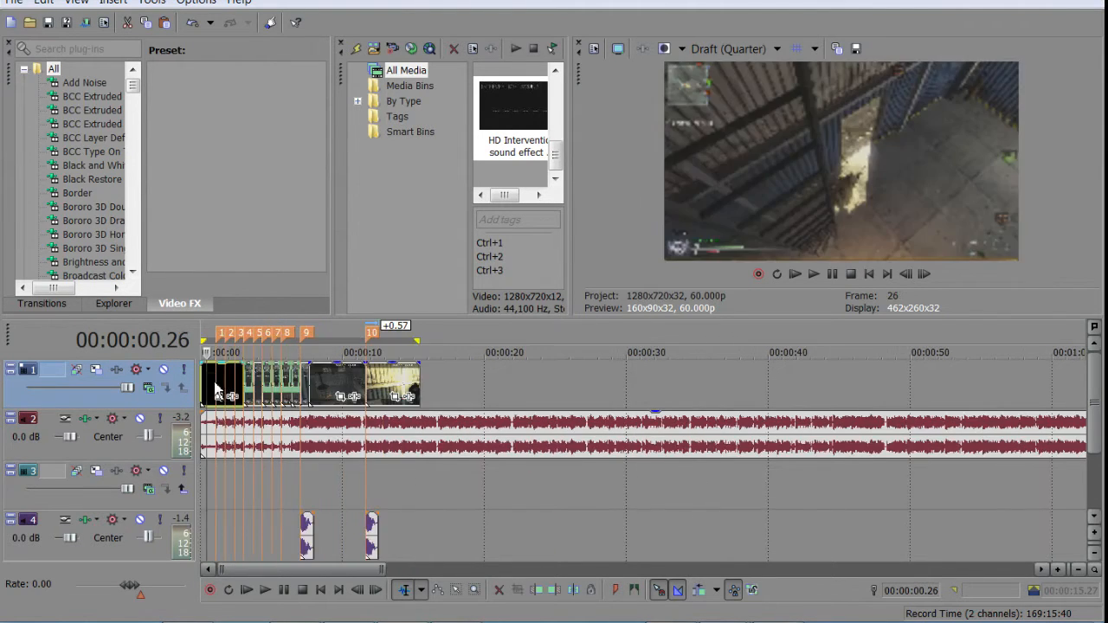
pyautogui.press('Home')
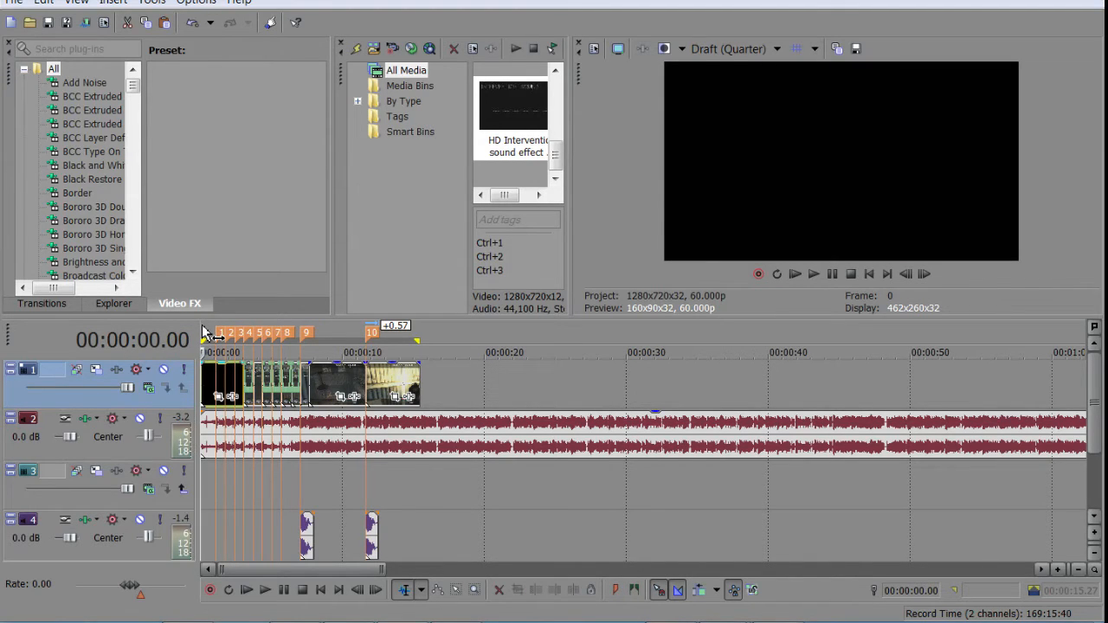
pyautogui.moveTo(205, 329); pyautogui.dragTo(425, 331)
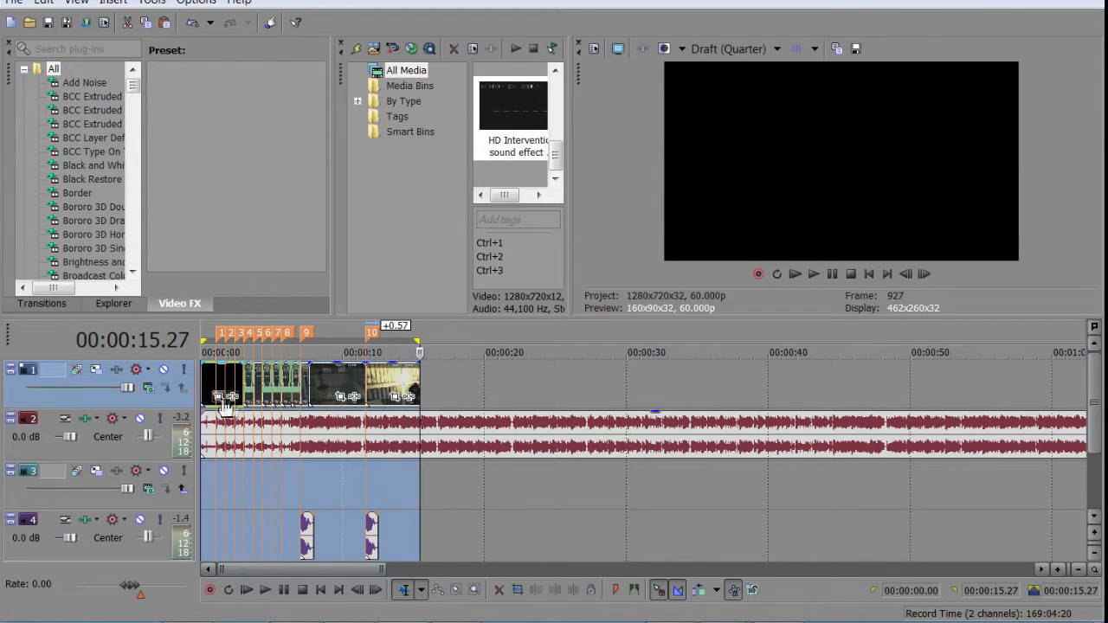
# Start a Render As export and choose the Internet HD 720p template of MainConcept AVC/AAC (*.mp4;*.avc)
pyautogui.click(16, 4)
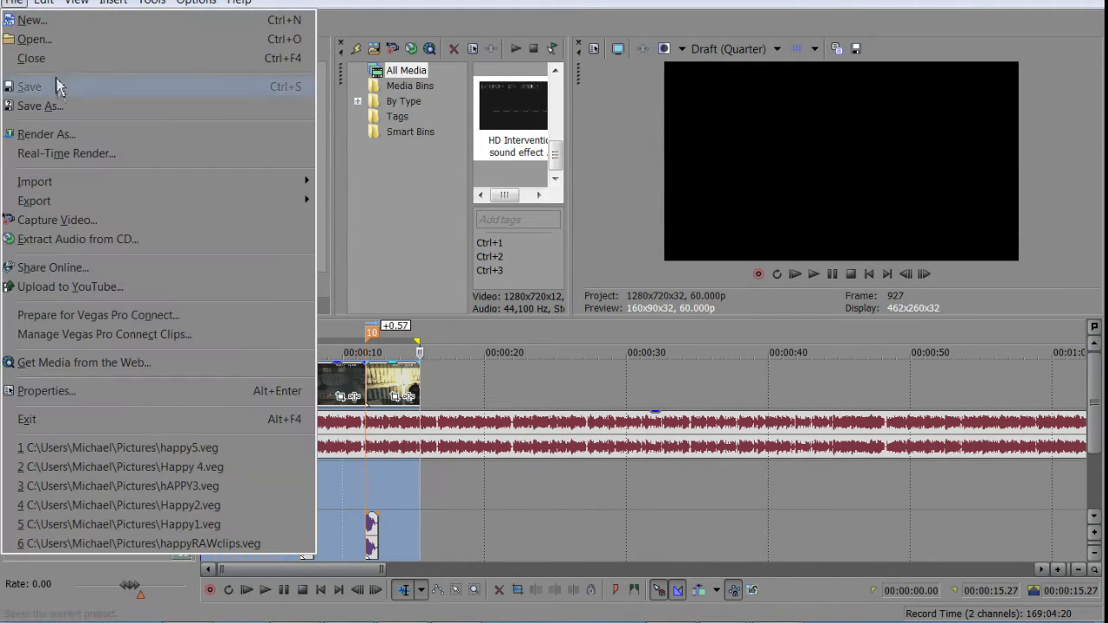
pyautogui.click(68, 130)
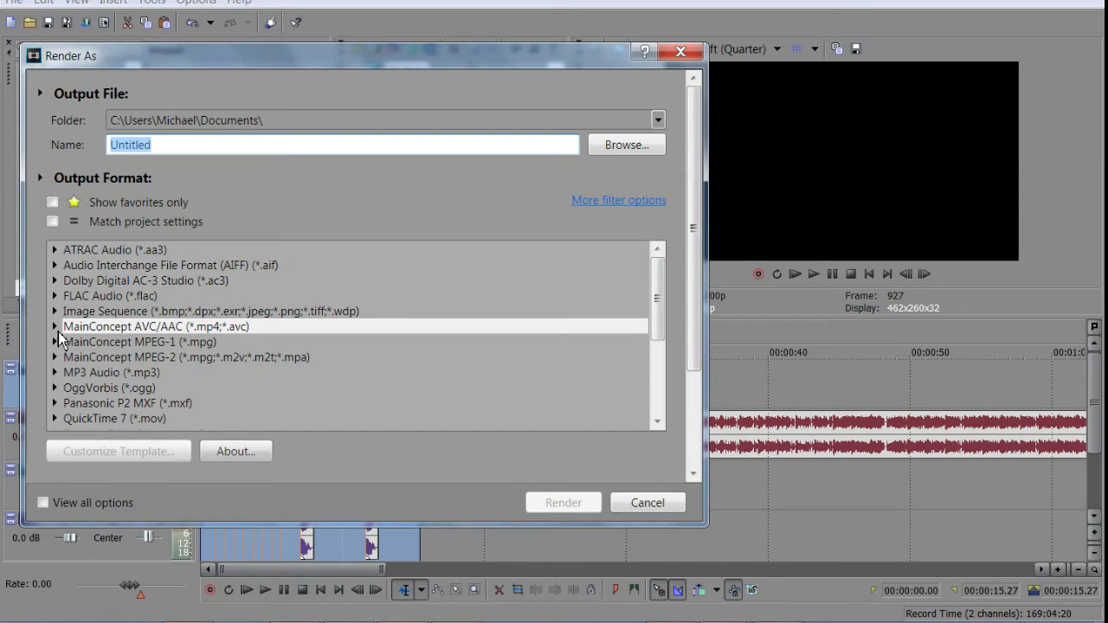
pyautogui.click(55, 328)
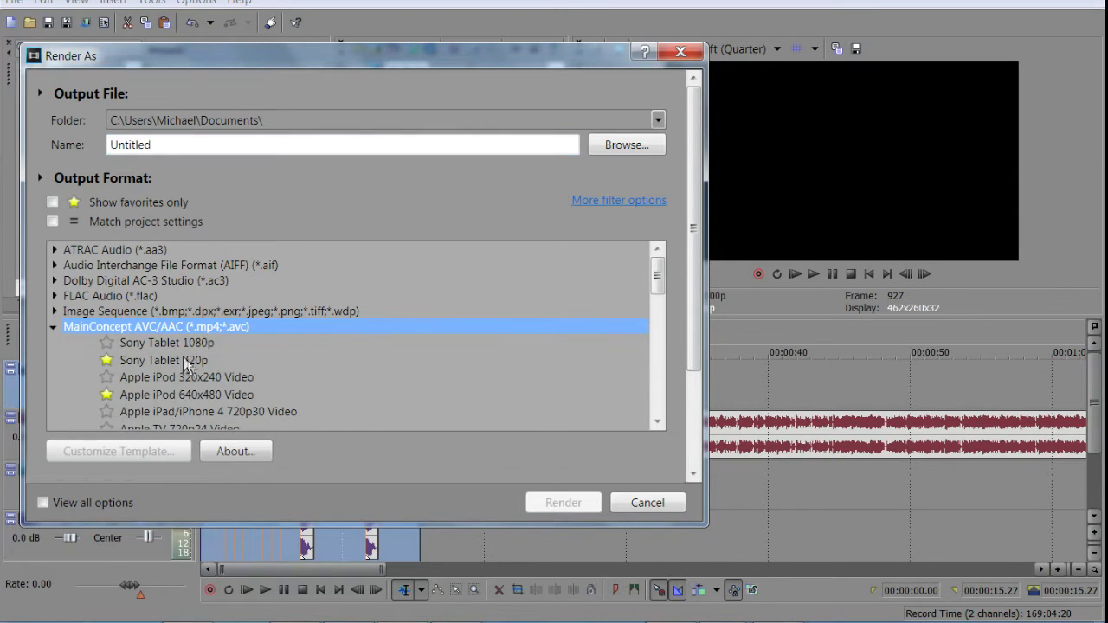
pyautogui.click(184, 364)
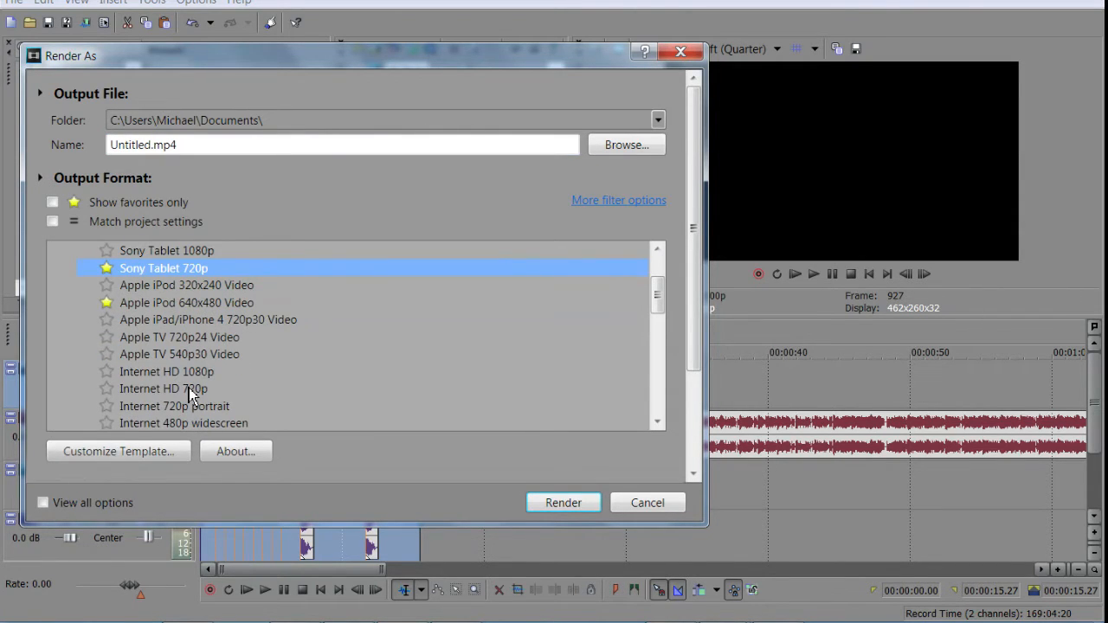
pyautogui.click(191, 394)
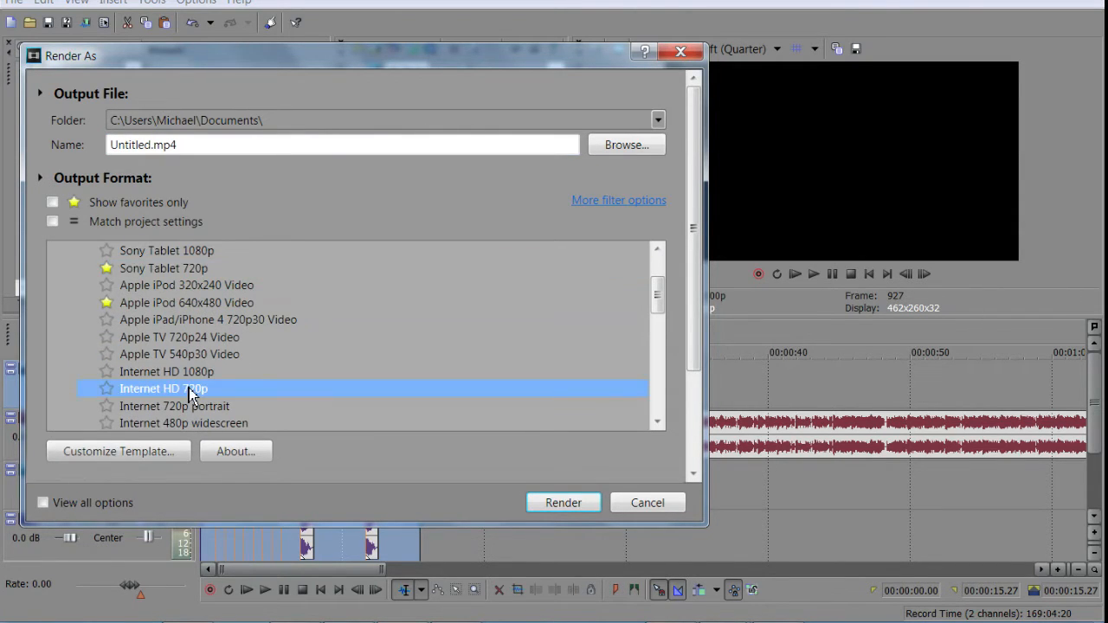
# Customize the Internet HD 720p template with the video rendering quality set to Best
pyautogui.click(140, 457)
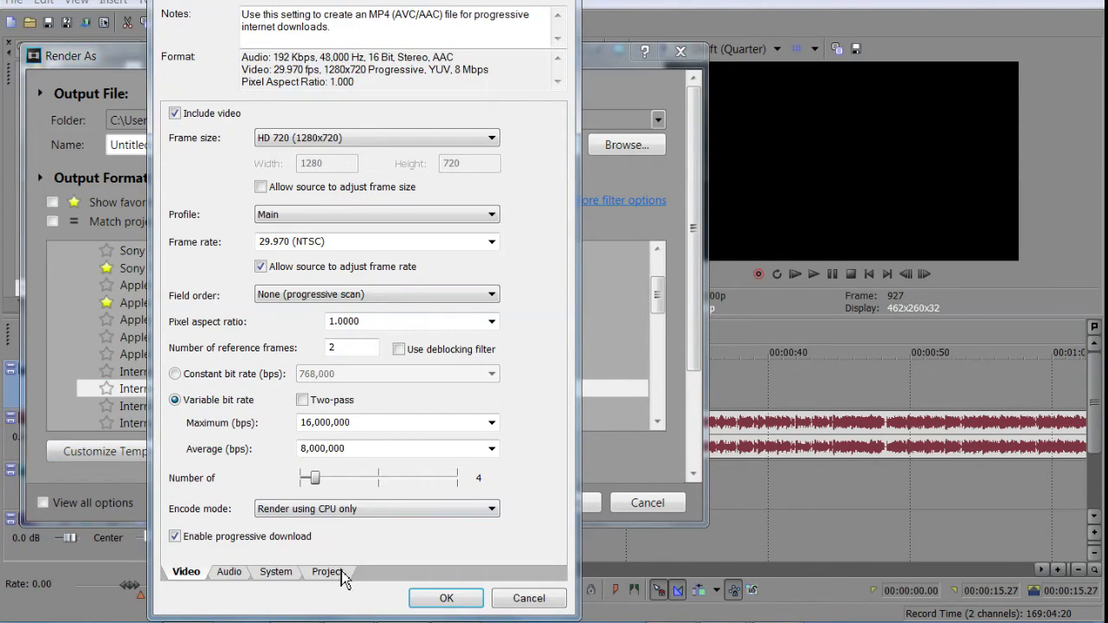
pyautogui.click(340, 573)
pyautogui.click(414, 123)
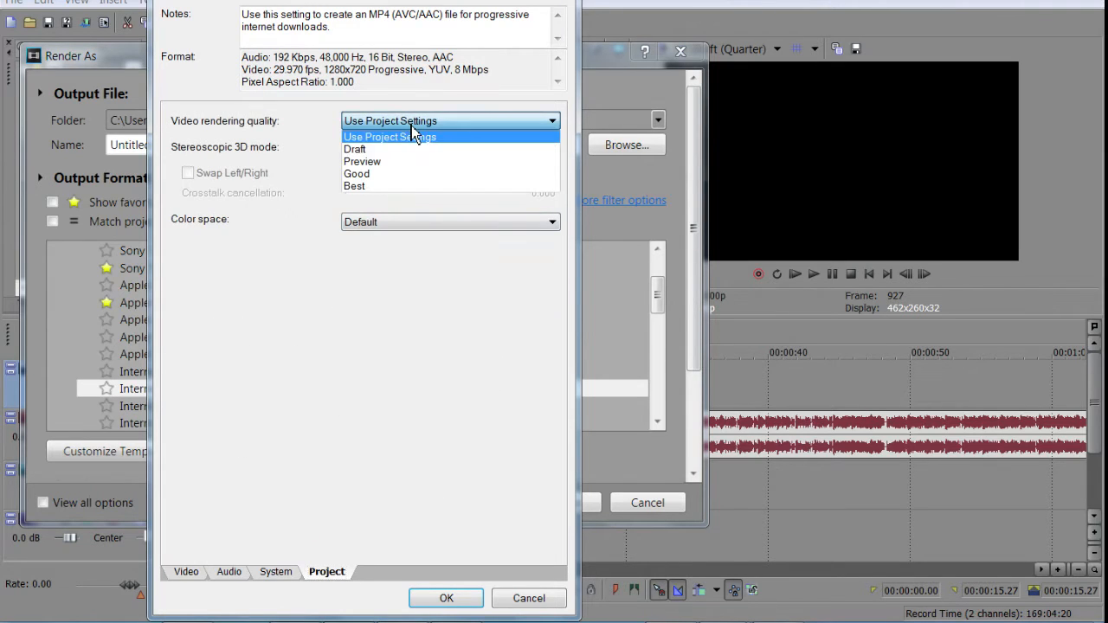
pyautogui.click(389, 186)
# Set the template's video frame rate to 60 and apply the custom settings
pyautogui.click(192, 575)
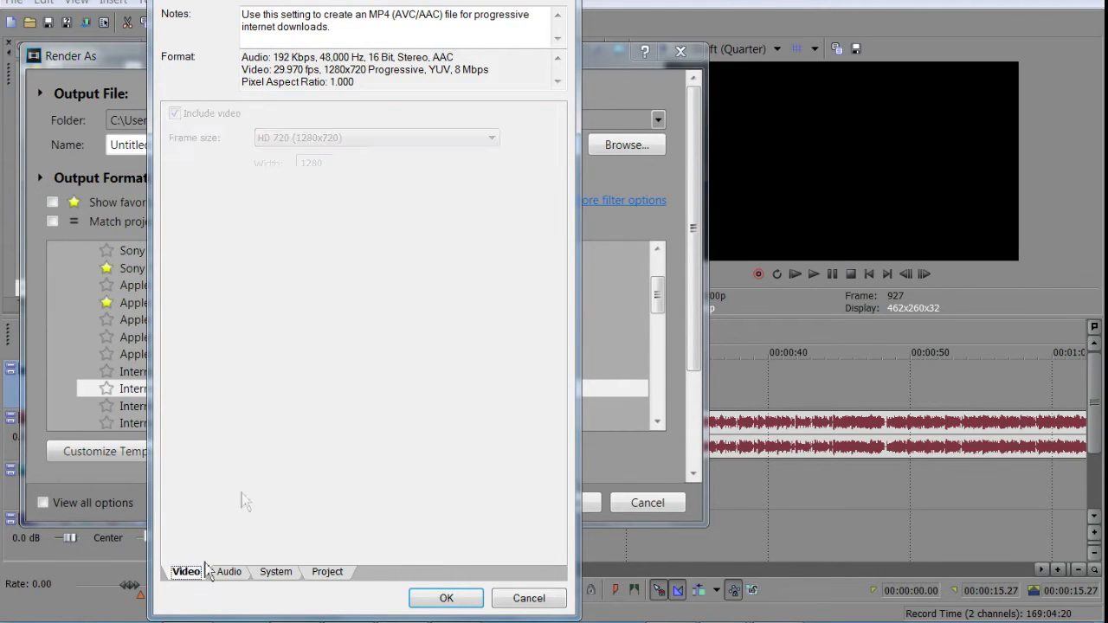
pyautogui.click(331, 242)
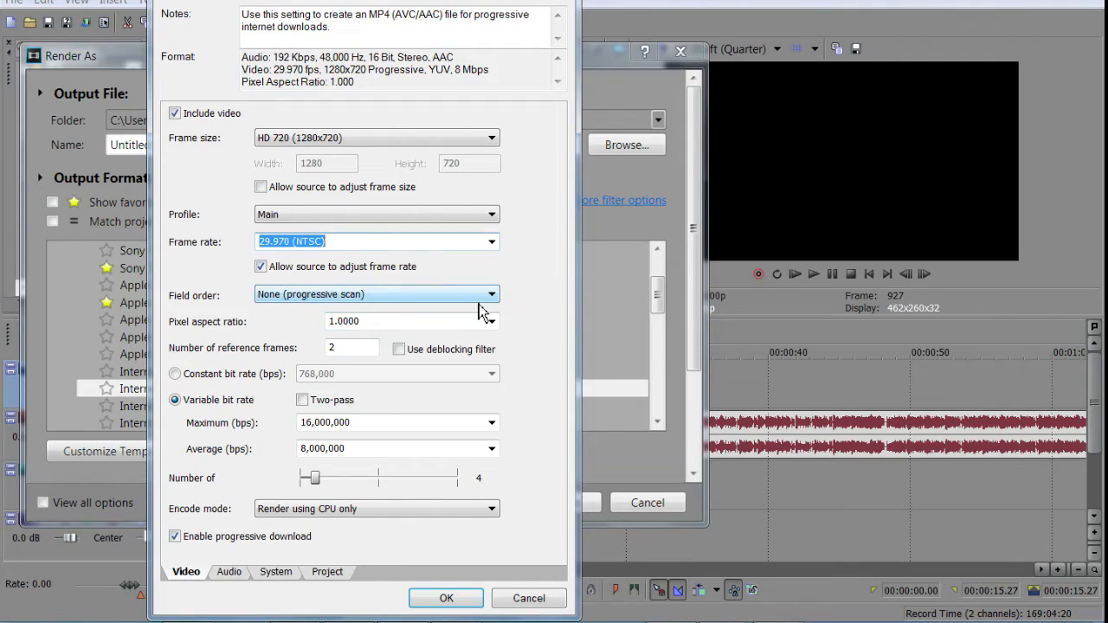
pyautogui.write('60')
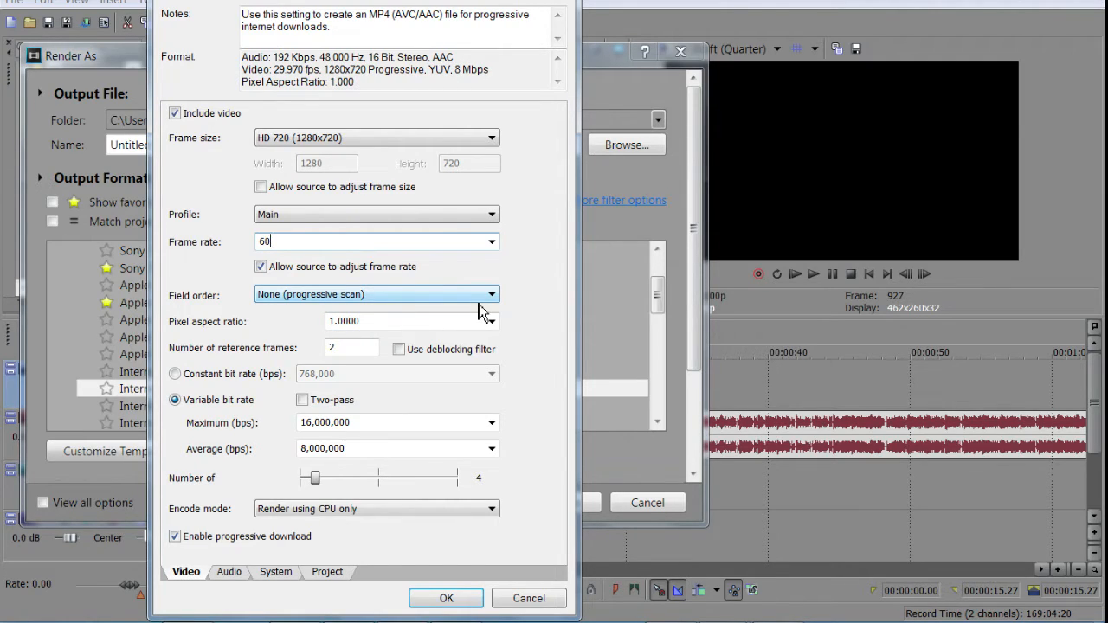
pyautogui.press('Return')
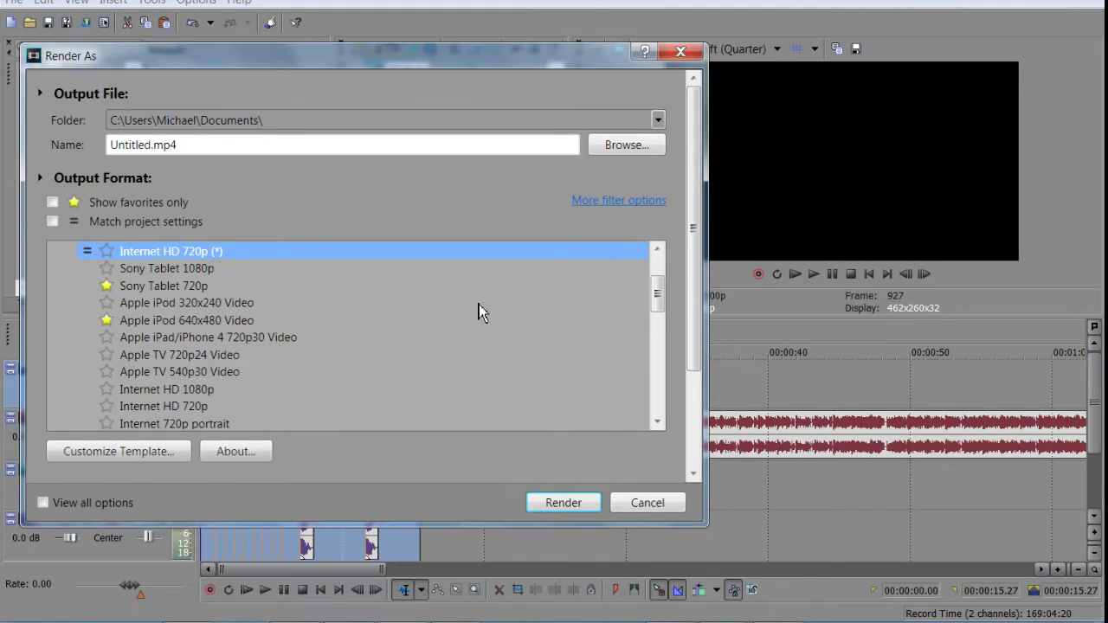
# Name the output file HaPPYTutorial.mp4
pyautogui.click(152, 144)
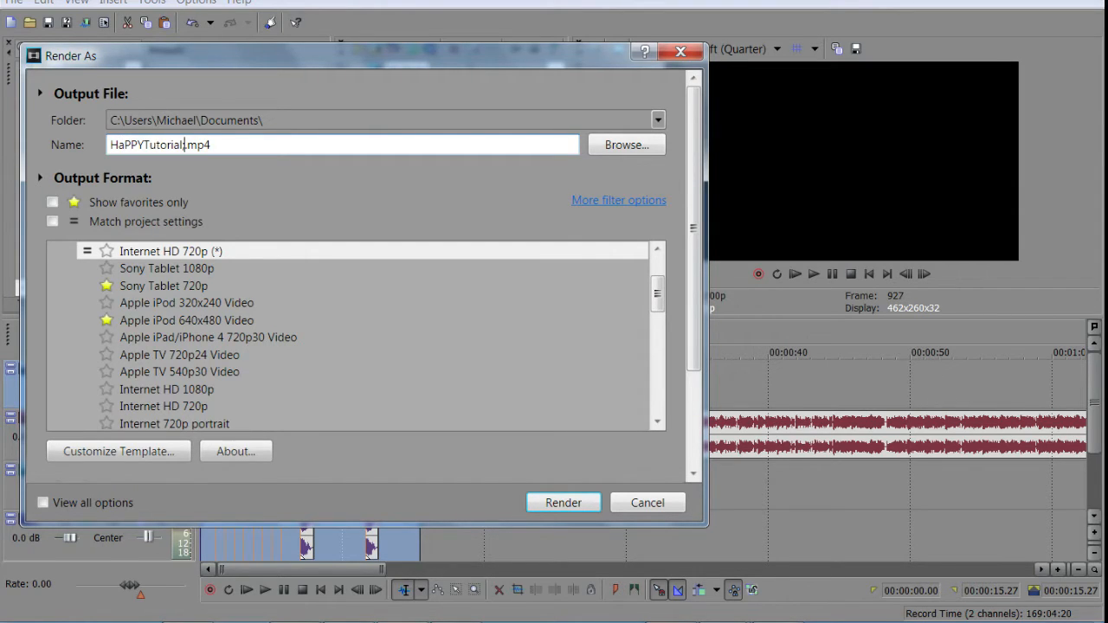
# Correct the output file name to HaPPYTutorial.mp4 and start the render
pyautogui.press('BackSpace')
pyautogui.click(565, 504)
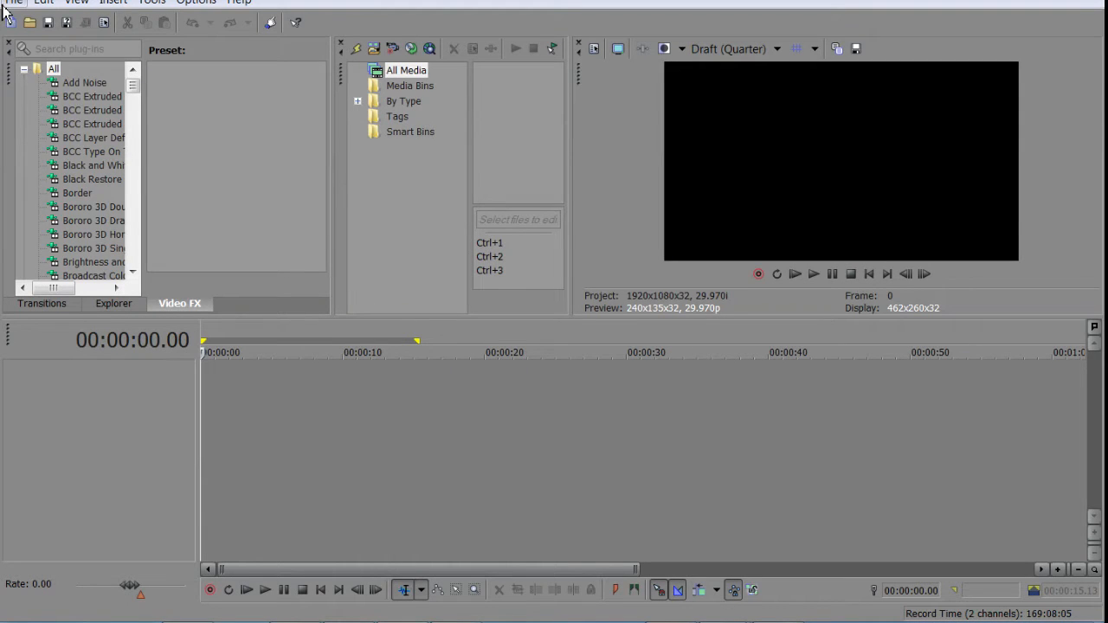
# Import the rendered HaPPYTutorial.mp4 and place it at the start of the timeline, matching the project settings to the clip
pyautogui.click(7, 3)
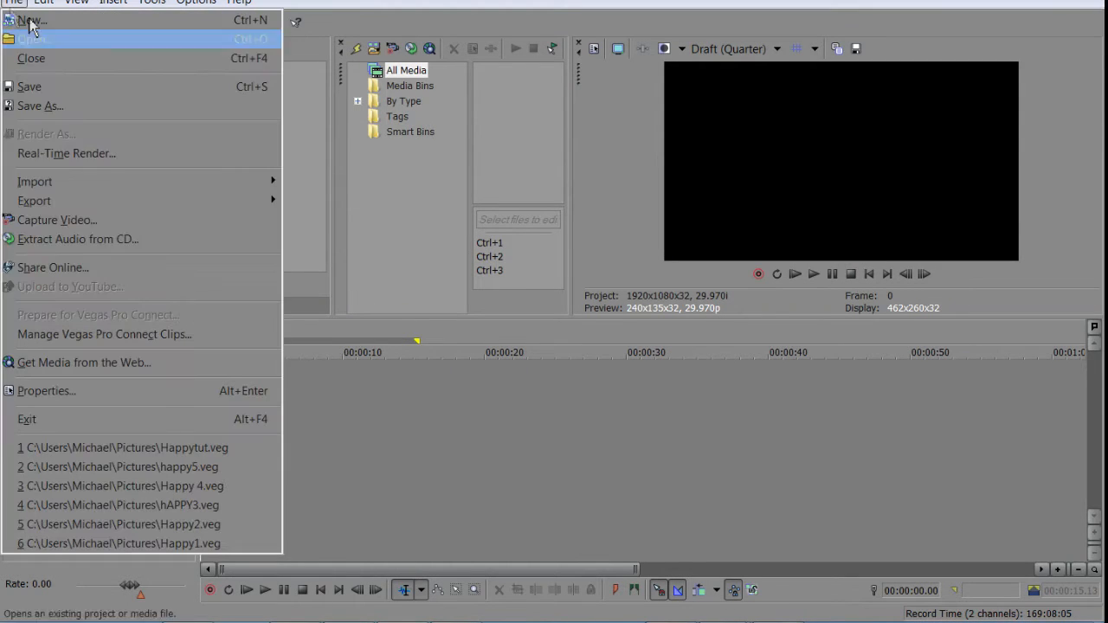
pyautogui.moveTo(266, 195)
pyautogui.click(303, 180)
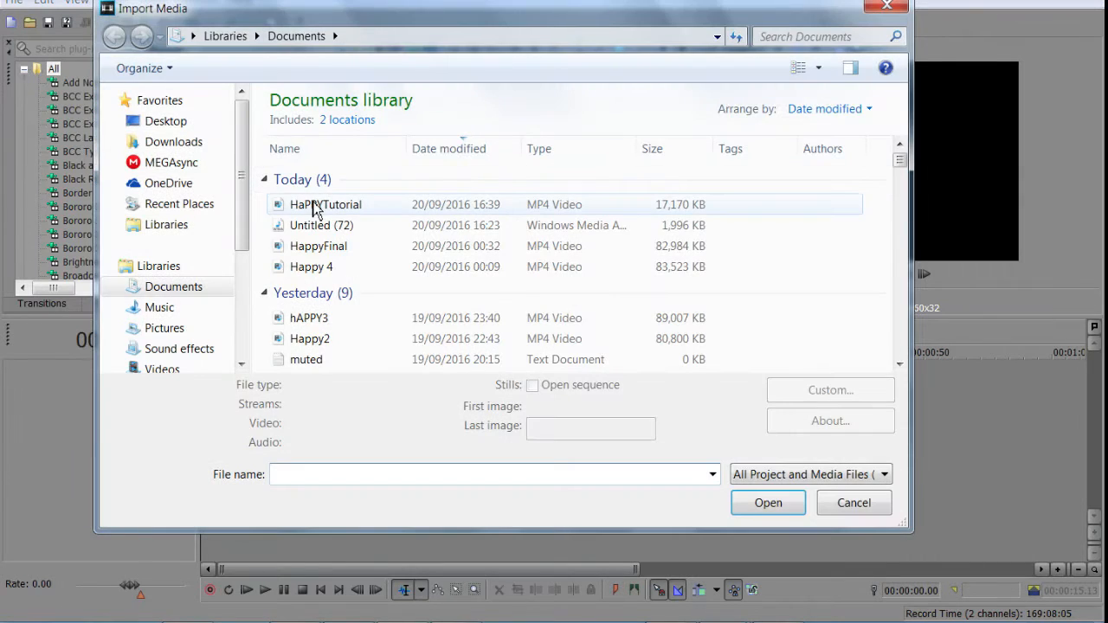
pyautogui.doubleClick(316, 211)
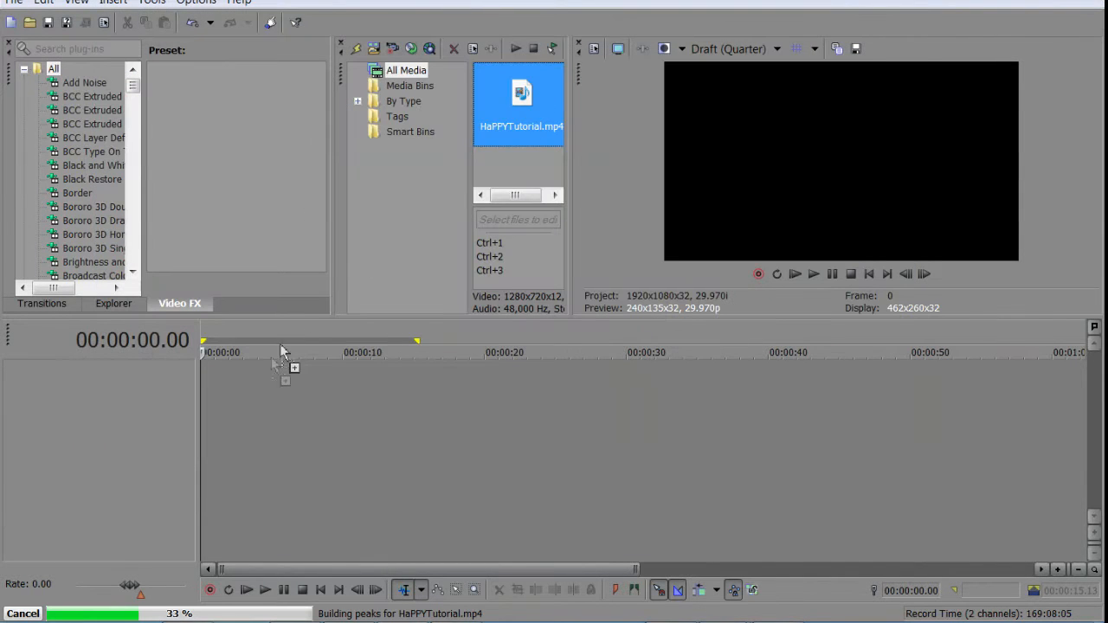
pyautogui.click(645, 251)
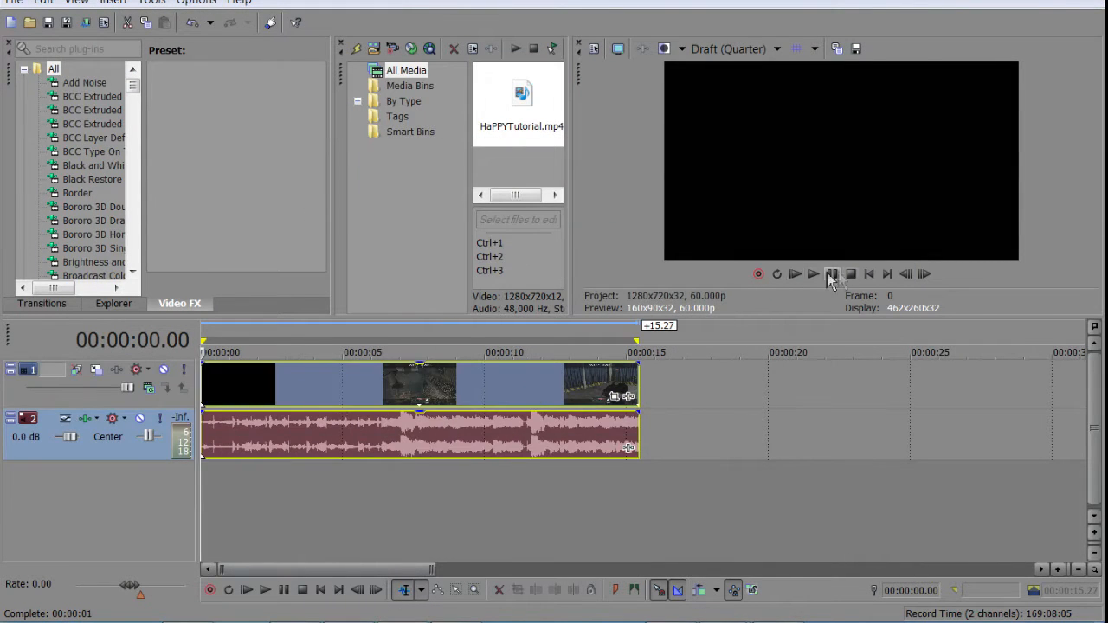
# Check preview frames at several points of the imported clip, mainly within its first three seconds
pyautogui.click(338, 393)
pyautogui.press('space')
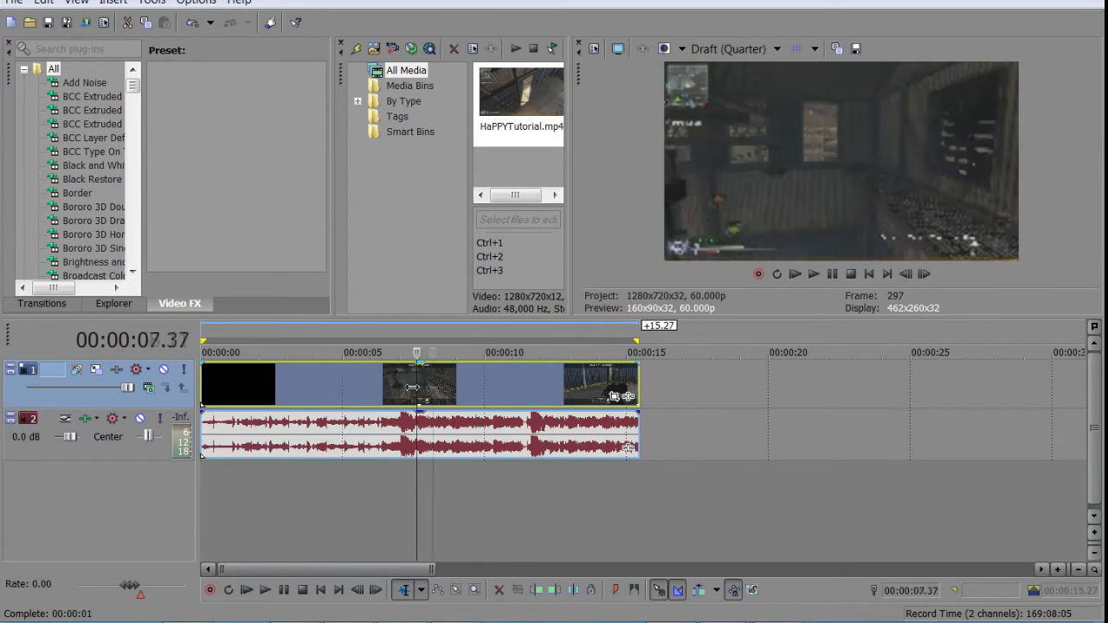
pyautogui.press('space')
pyautogui.press('Home')
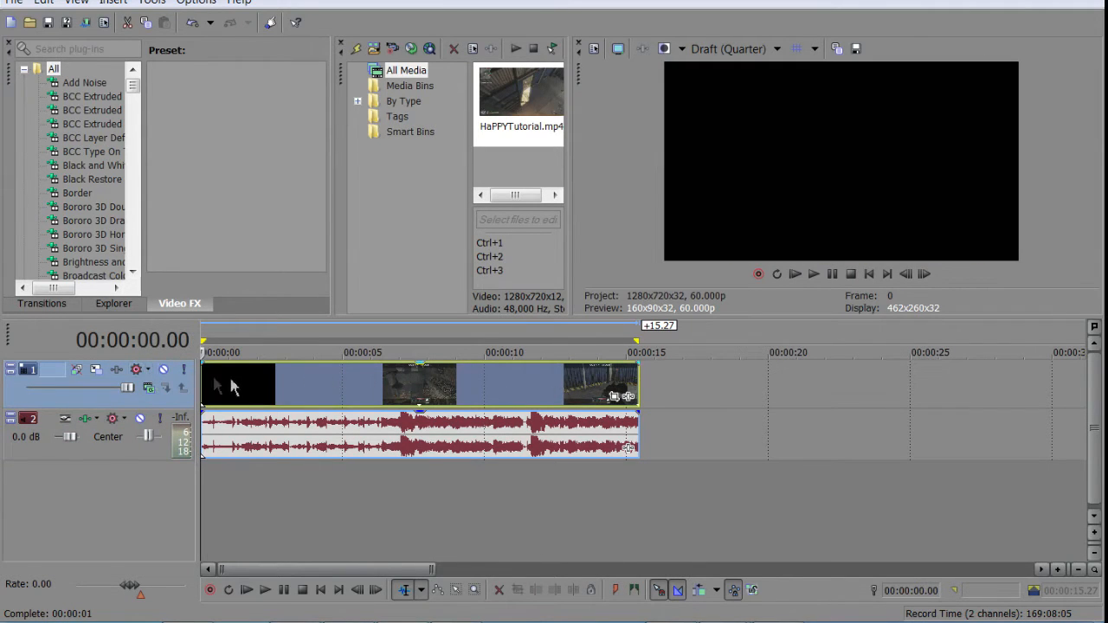
pyautogui.press('space')
pyautogui.press('Home')
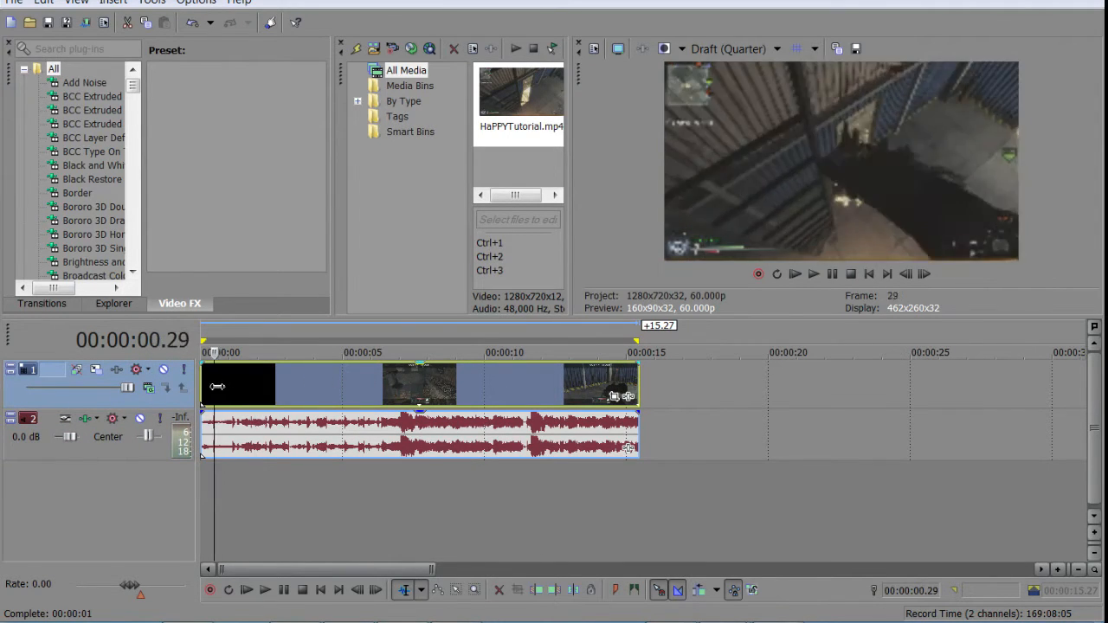
pyautogui.click(232, 387)
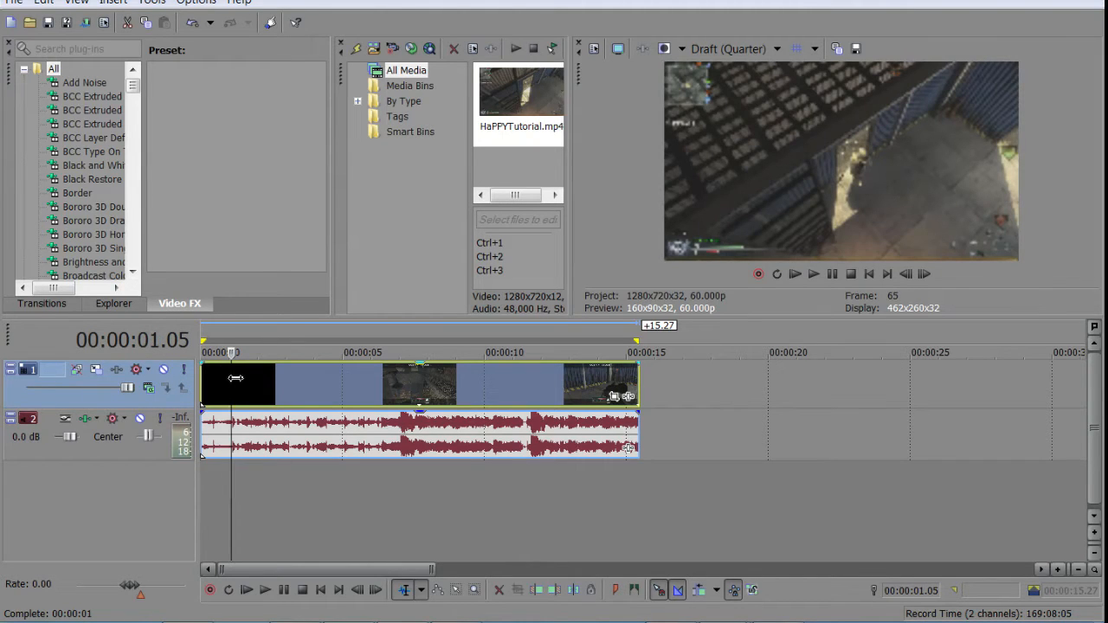
pyautogui.press('Home')
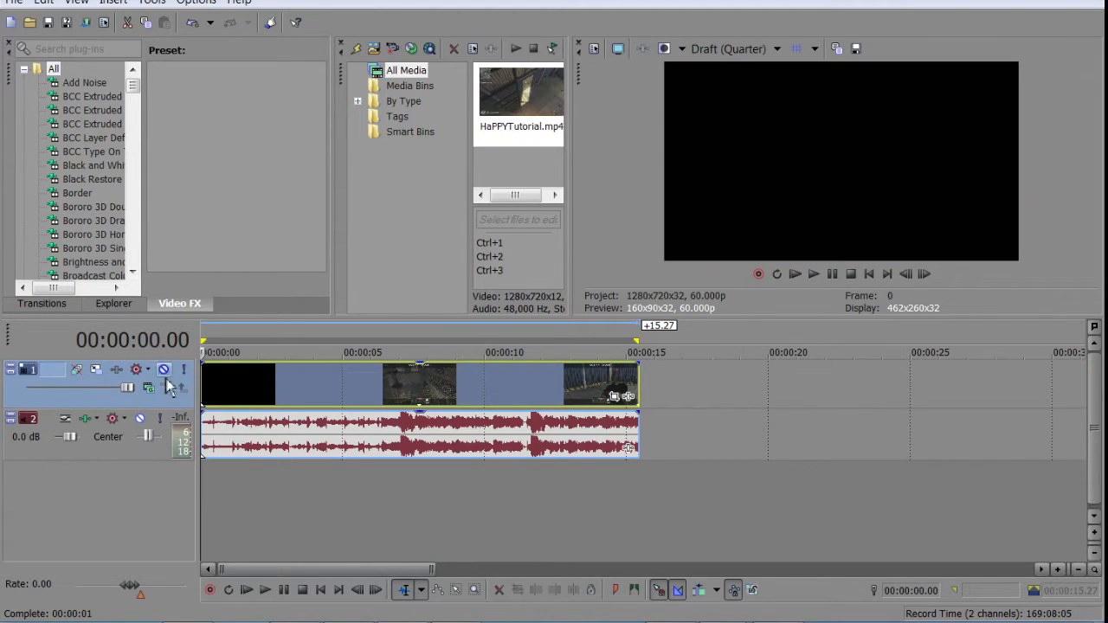
pyautogui.click(244, 394)
pyautogui.press('Left')
pyautogui.press('Left')
pyautogui.press('Left')
pyautogui.press('Left')
pyautogui.press('Left')
pyautogui.press('Left')
pyautogui.press('Left')
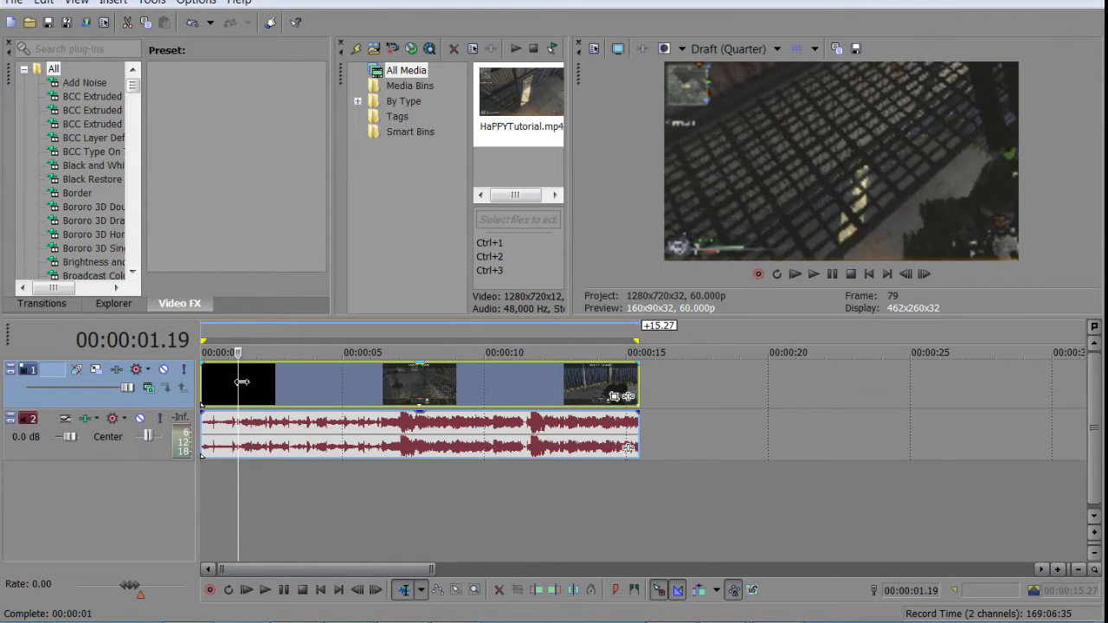
pyautogui.moveTo(394, 399); pyautogui.dragTo(429, 401)
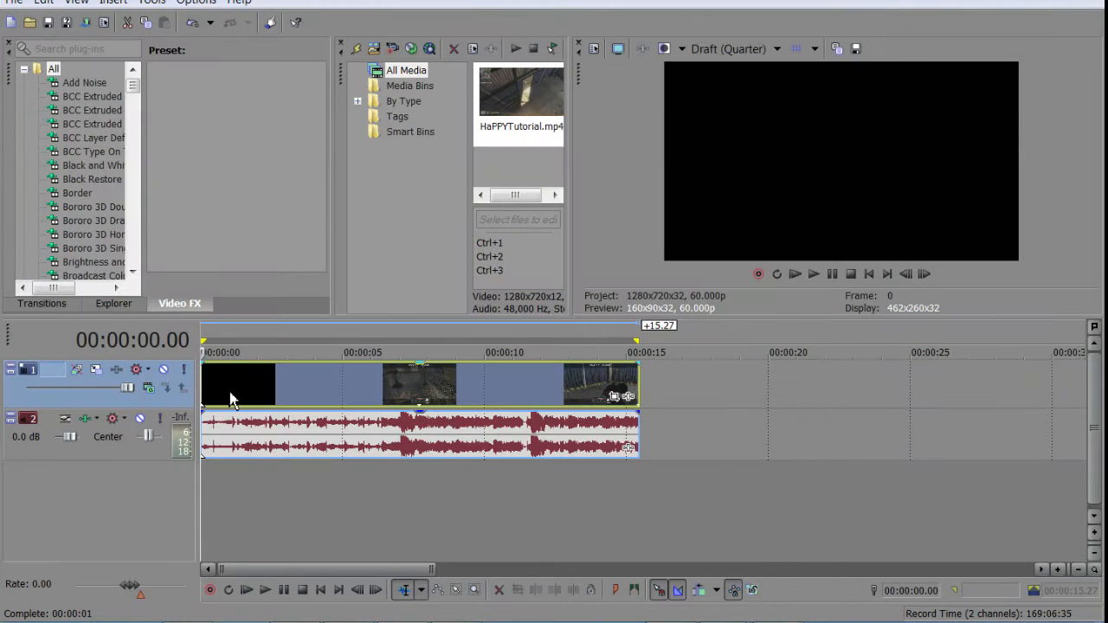
pyautogui.click(230, 392)
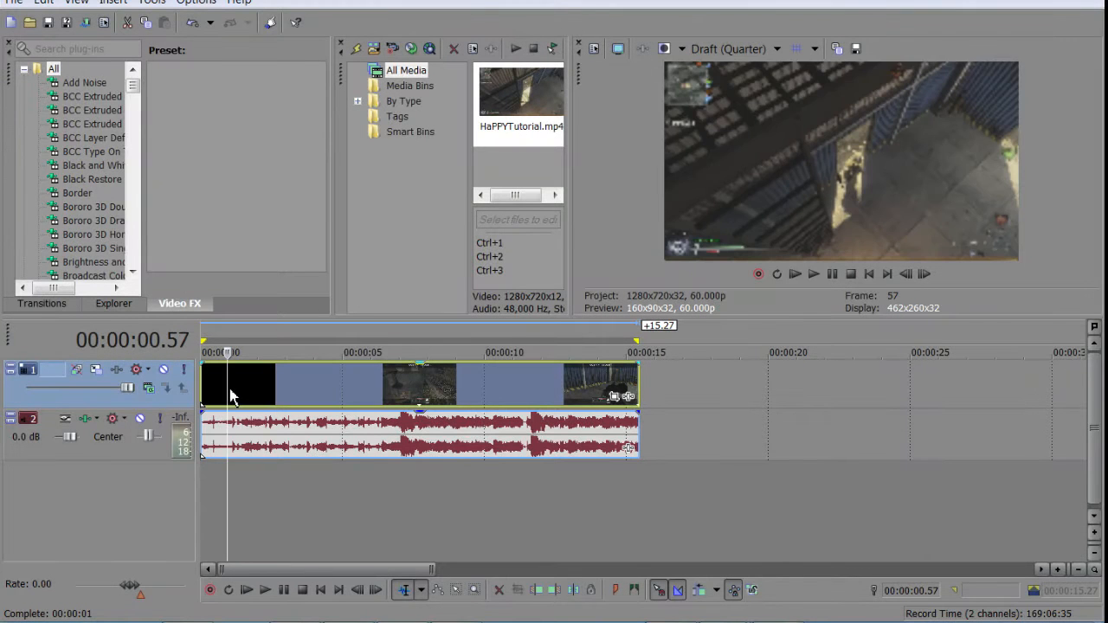
pyautogui.click(230, 399)
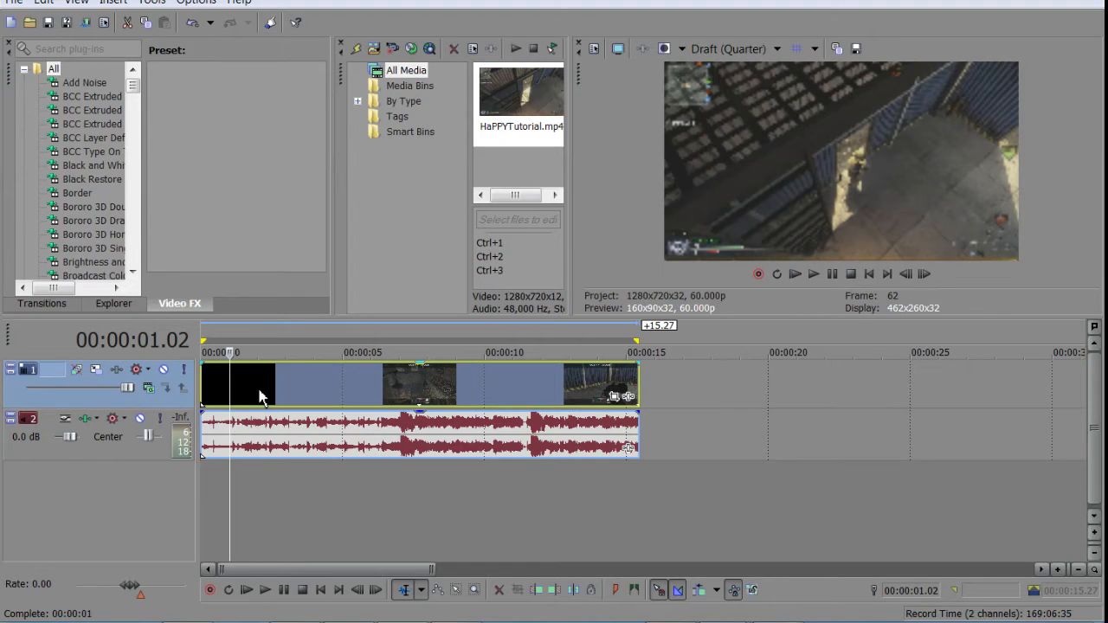
pyautogui.click(257, 394)
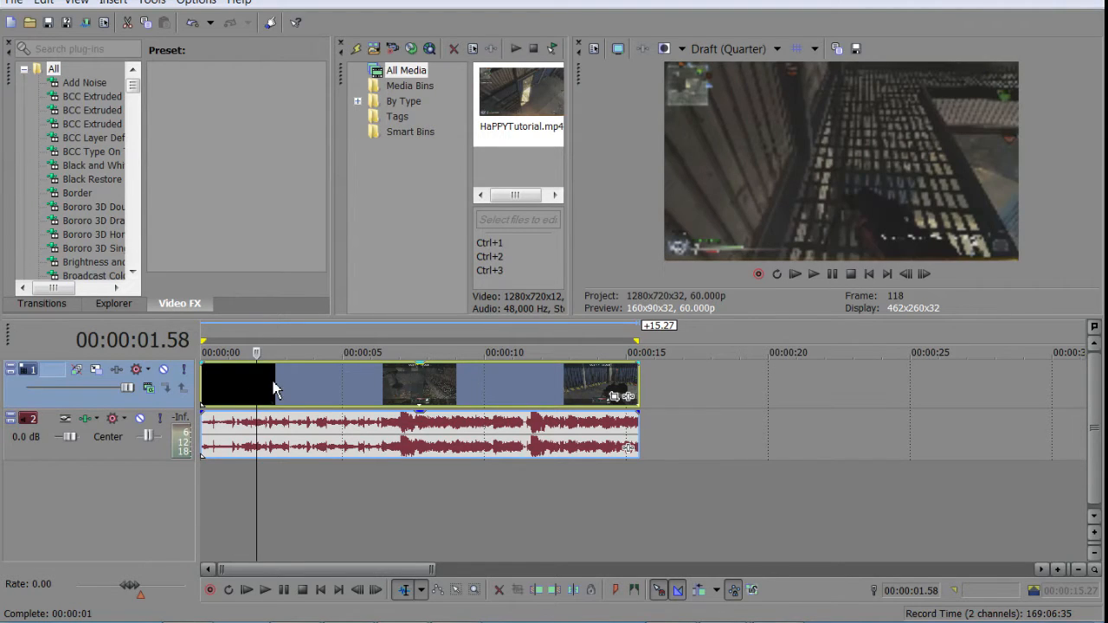
pyautogui.click(271, 388)
# Move the video event onto a new track below the audio track and play back its opening
pyautogui.moveTo(260, 385); pyautogui.dragTo(210, 490)
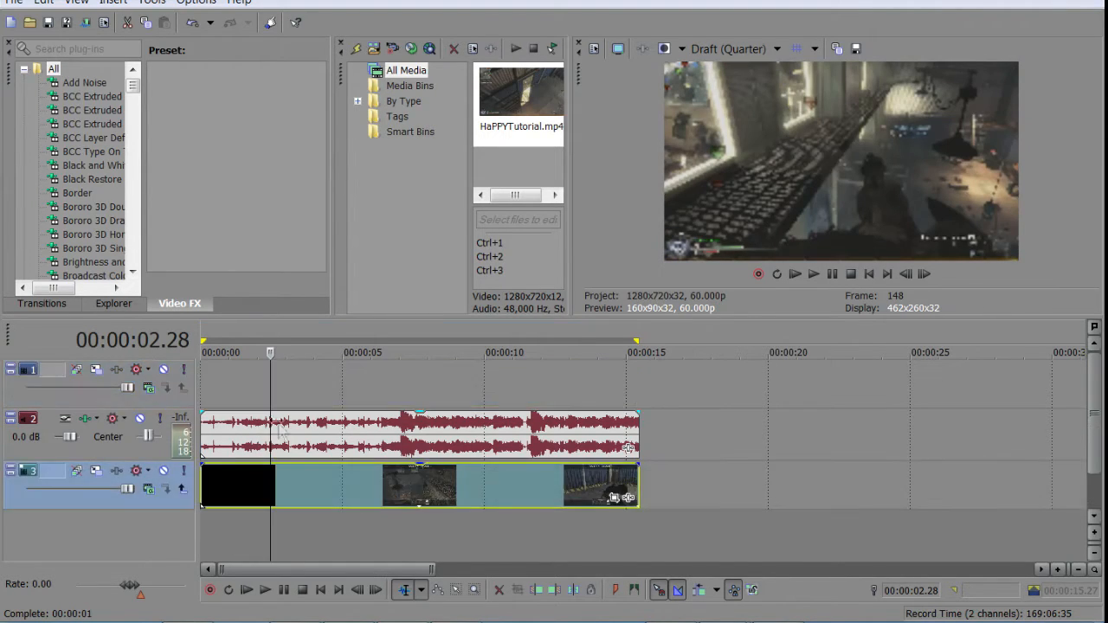
pyautogui.hotkey('ctrl', 'Home')
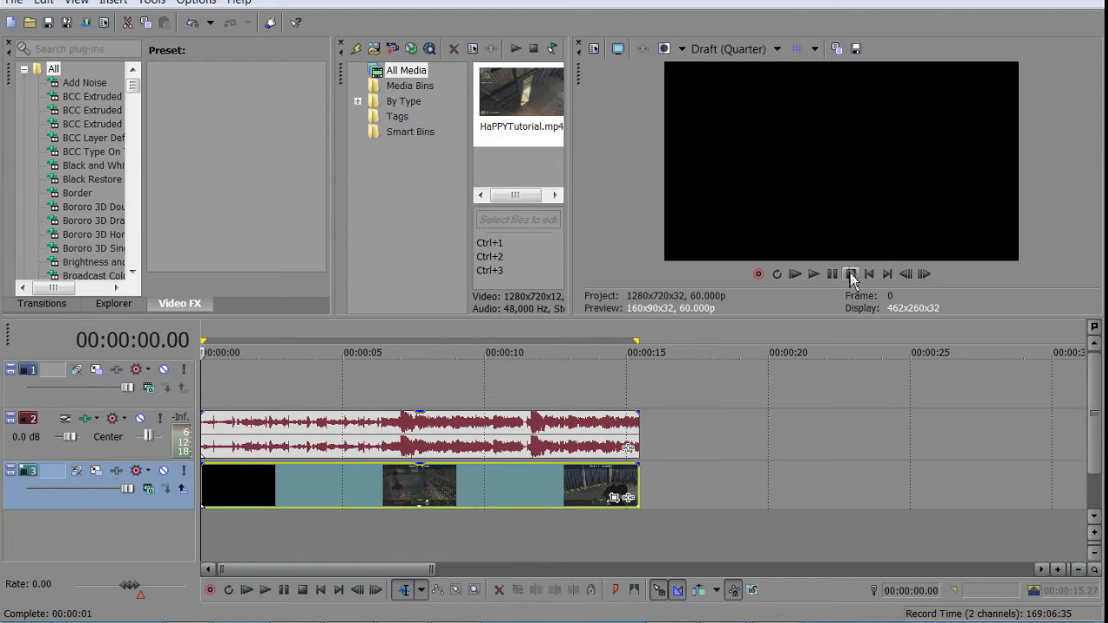
pyautogui.press('space')
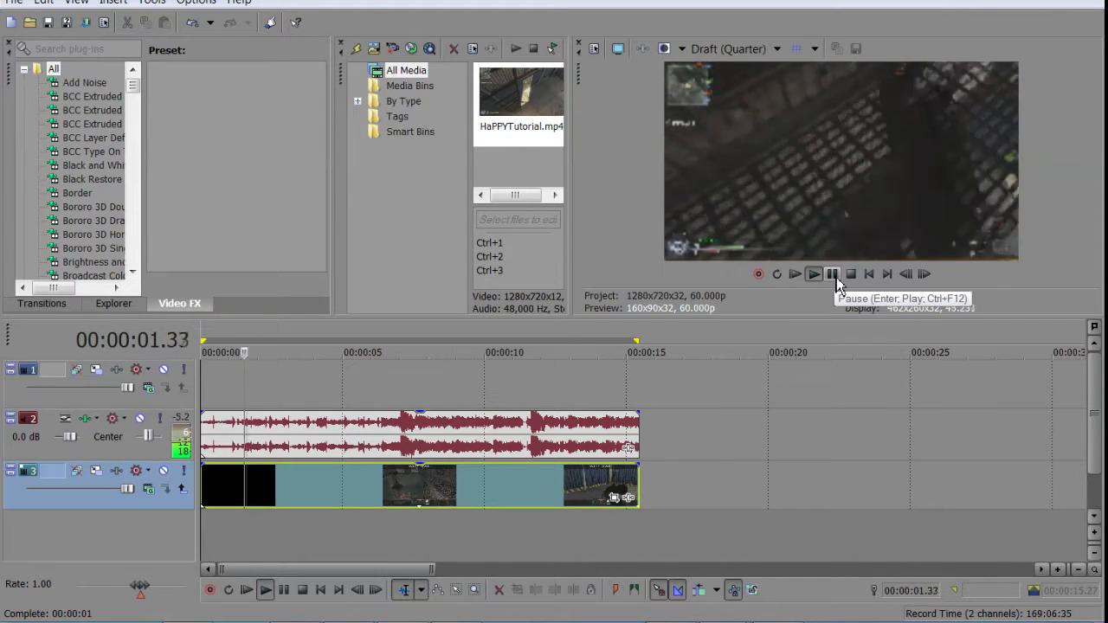
pyautogui.click(834, 276)
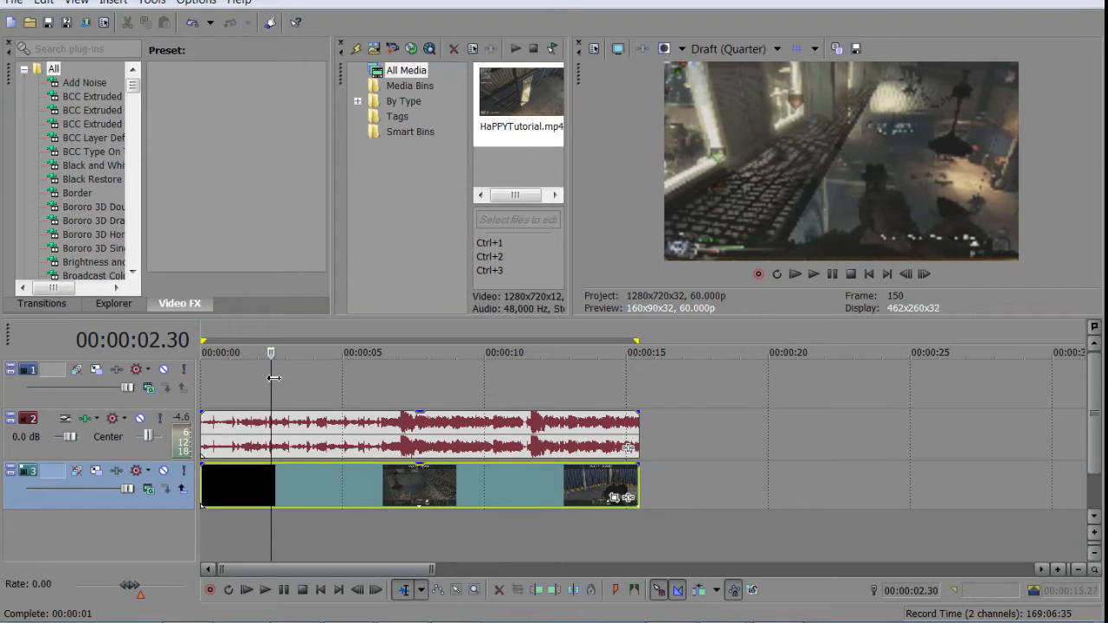
pyautogui.hotkey('ctrl', 'Home')
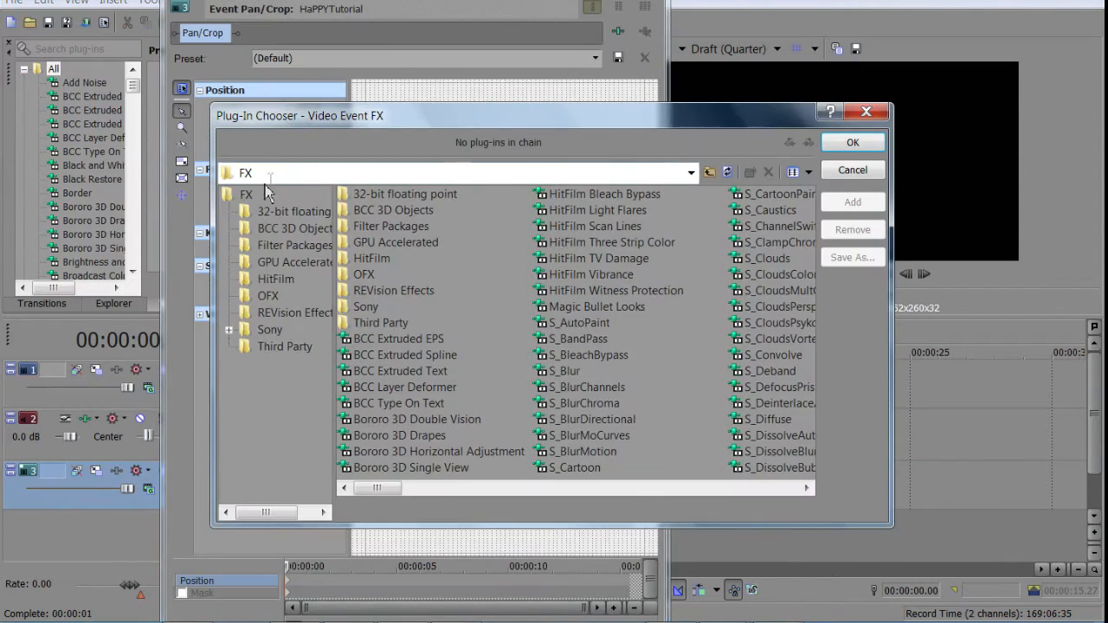
# Try the SoSoft Flashback filter package on the video event and check a frame about three seconds in
pyautogui.click(277, 248)
pyautogui.scroll(-10, 599, 317)
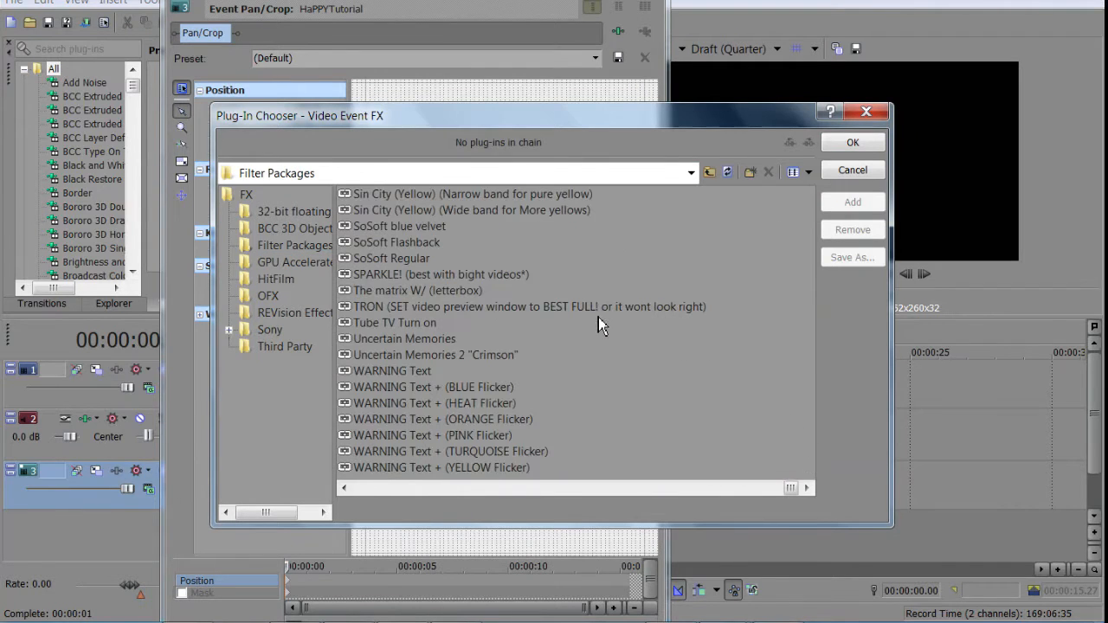
pyautogui.click(417, 245)
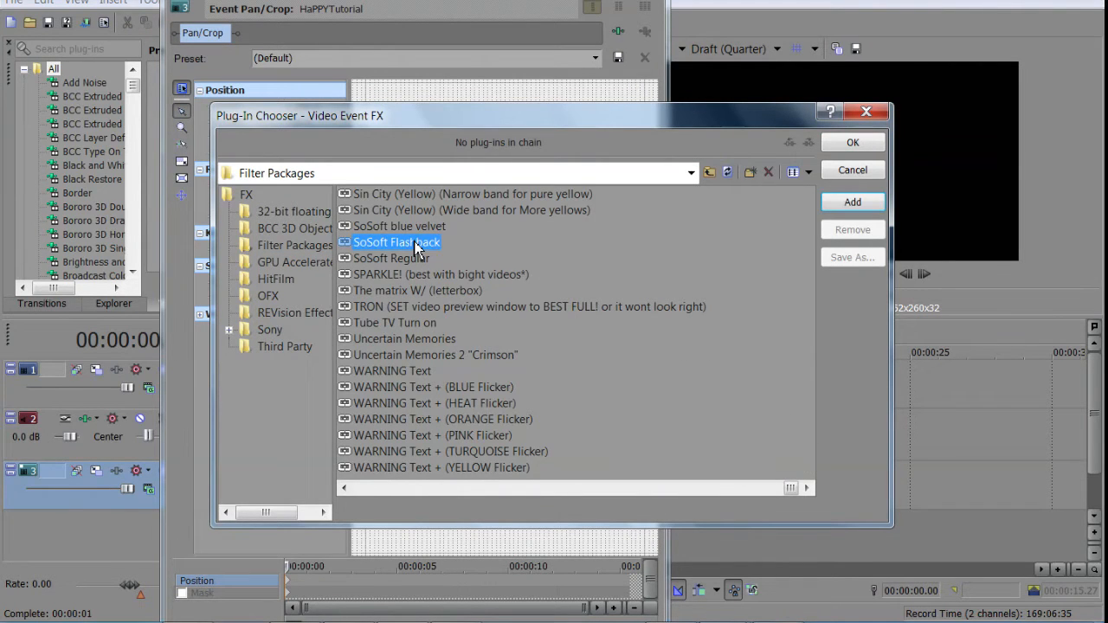
pyautogui.scroll(10, 641, 415)
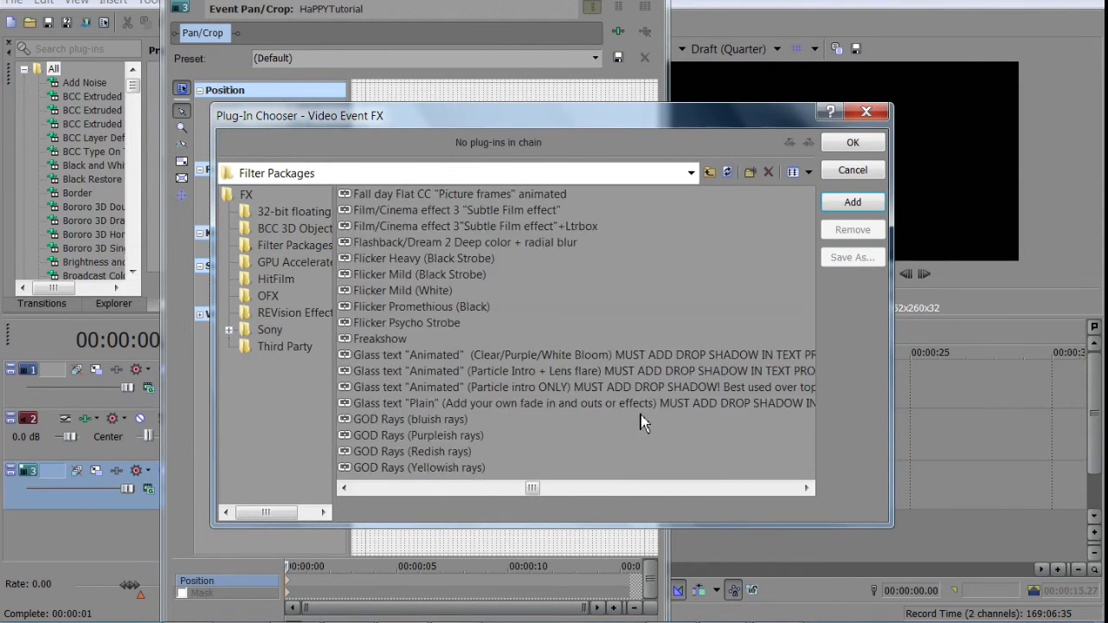
pyautogui.scroll(-10, 634, 403)
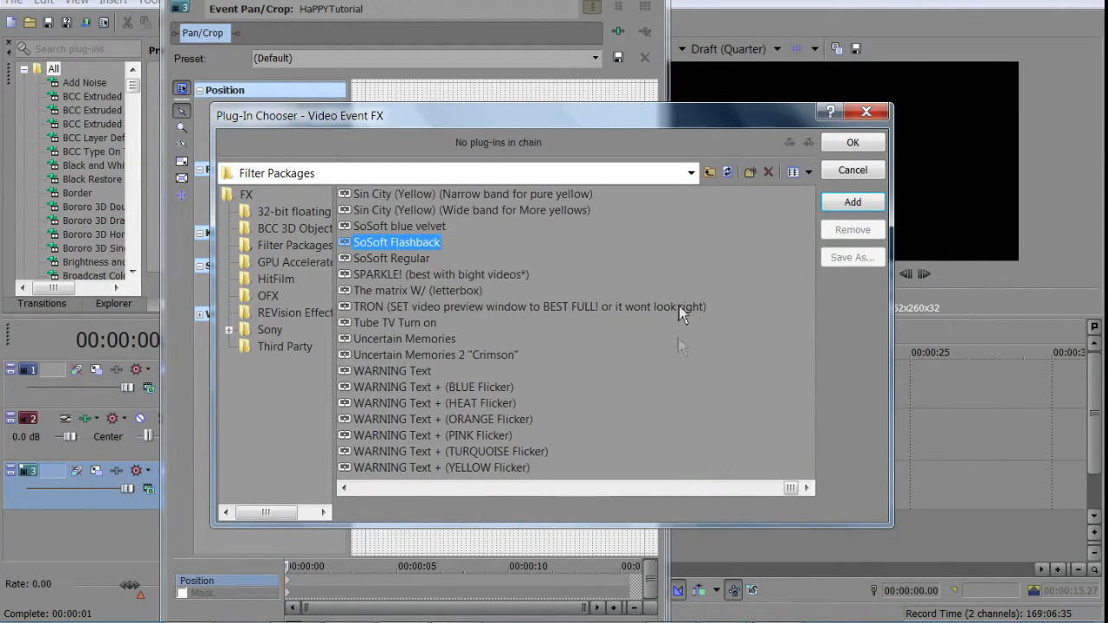
pyautogui.click(853, 202)
pyautogui.click(853, 142)
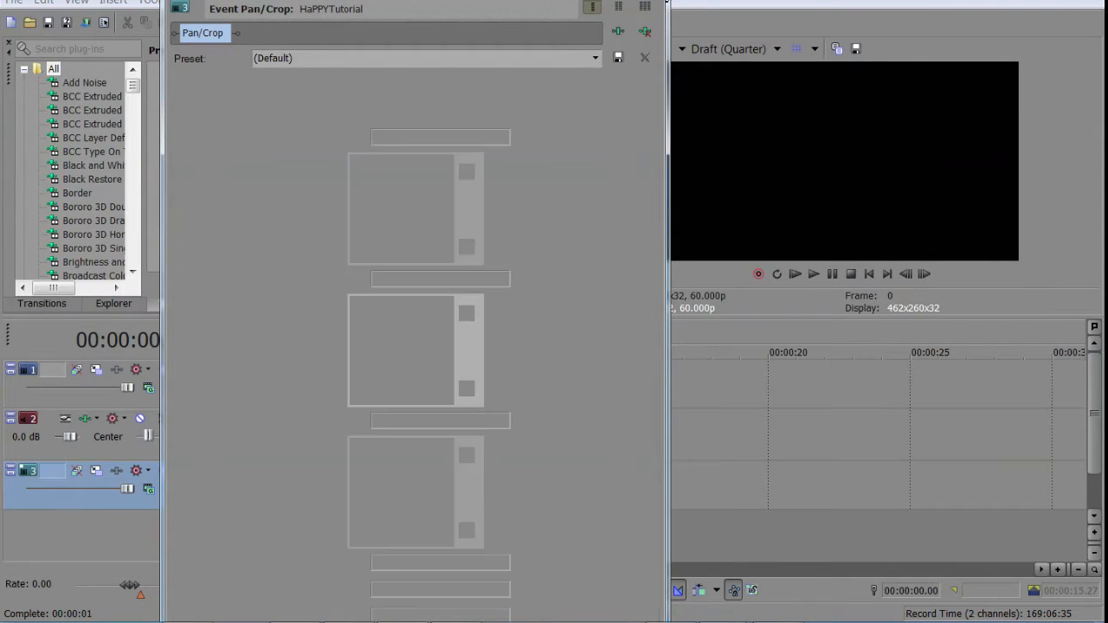
pyautogui.click(671, 3)
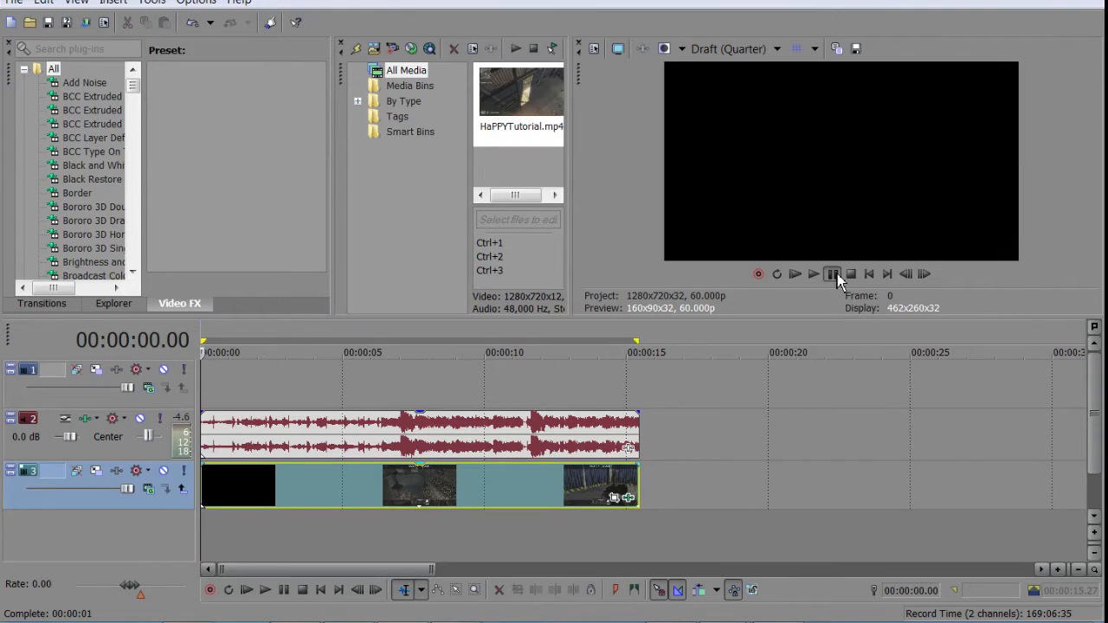
pyautogui.click(832, 273)
pyautogui.click(290, 490)
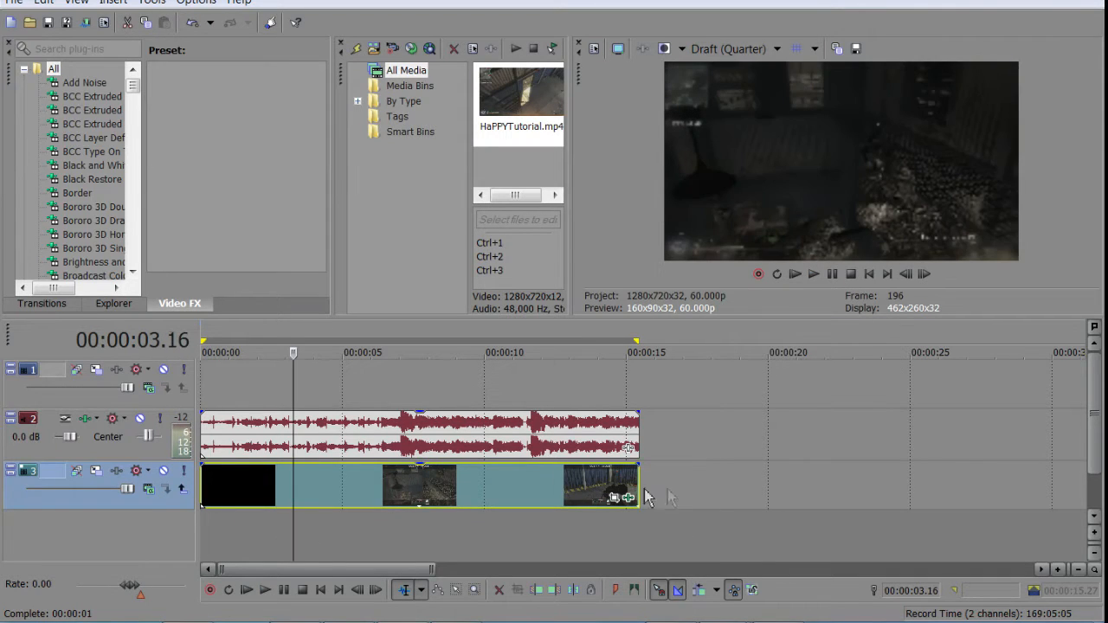
# Set the preview quality to Good (Half) and advance frame by frame to 00:00:03.28
pyautogui.click(730, 50)
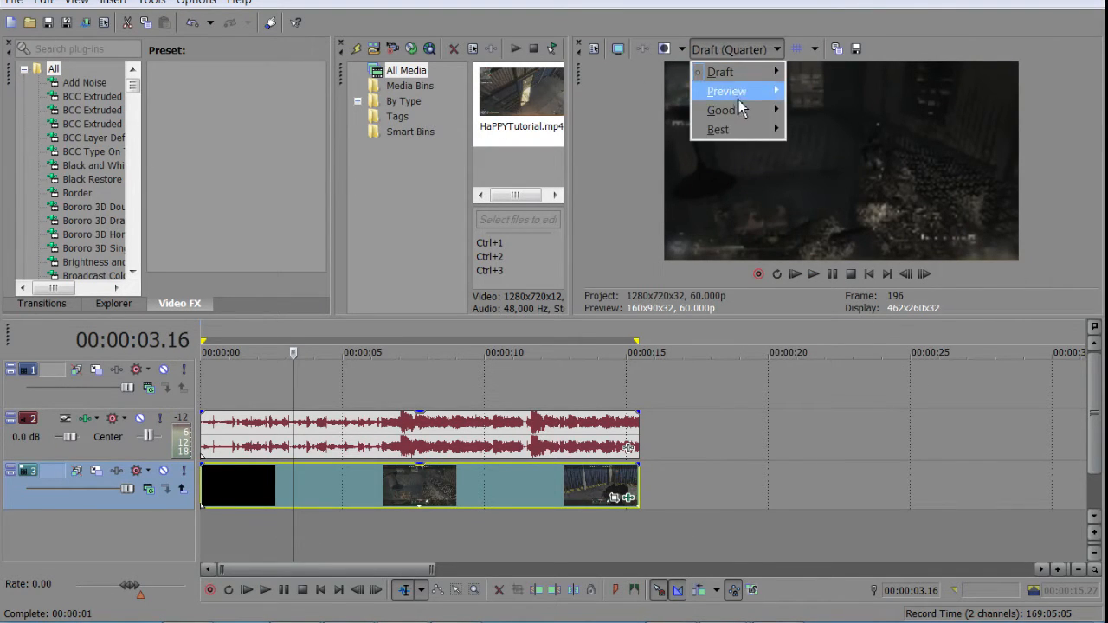
pyautogui.moveTo(737, 110)
pyautogui.click(811, 149)
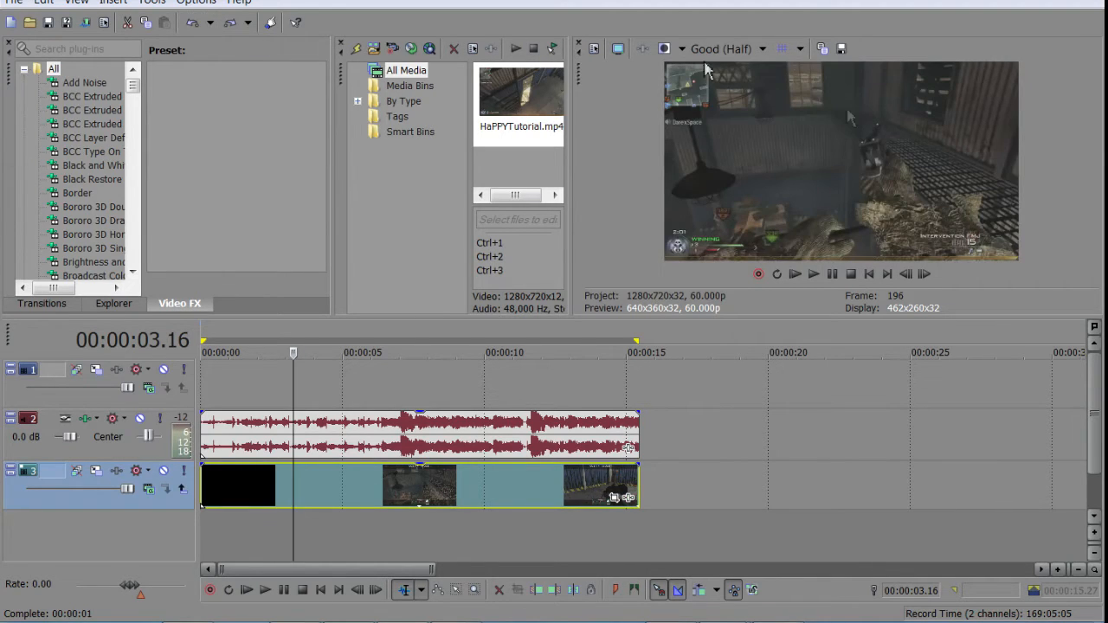
pyautogui.click(925, 274)
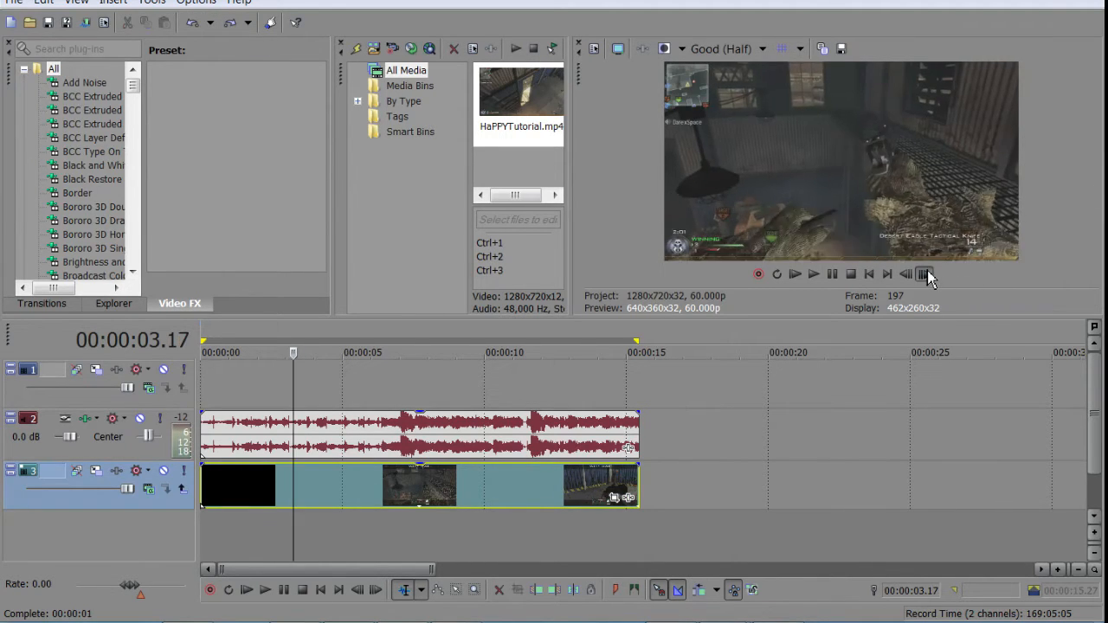
pyautogui.click(924, 274)
pyautogui.click(925, 273)
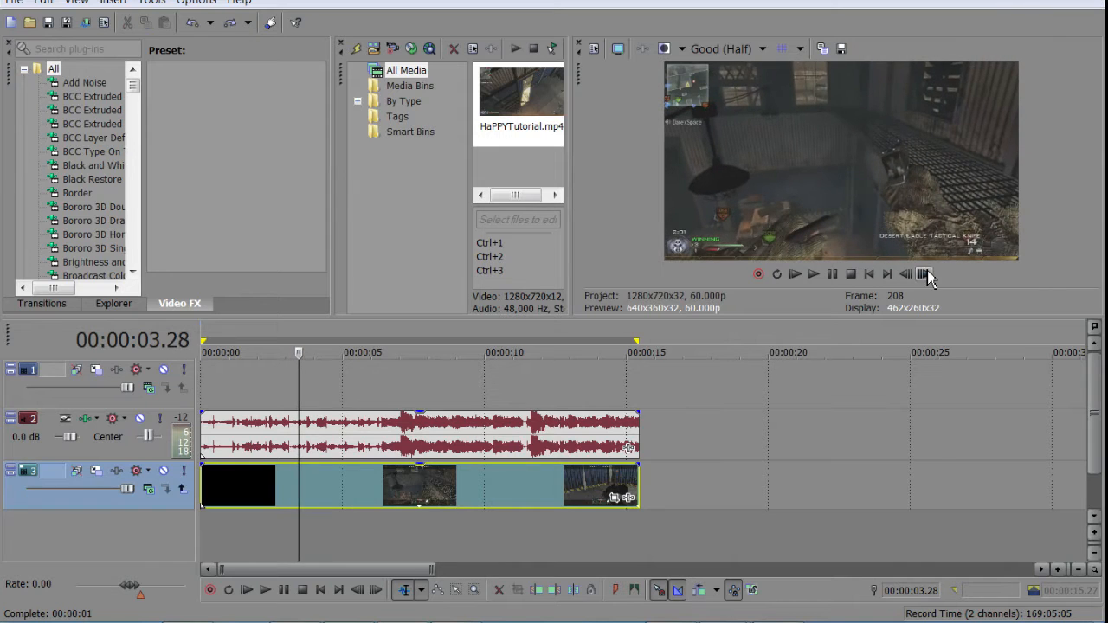
# Add the SoSoft Regular filter package to the video event's effects
pyautogui.click(629, 499)
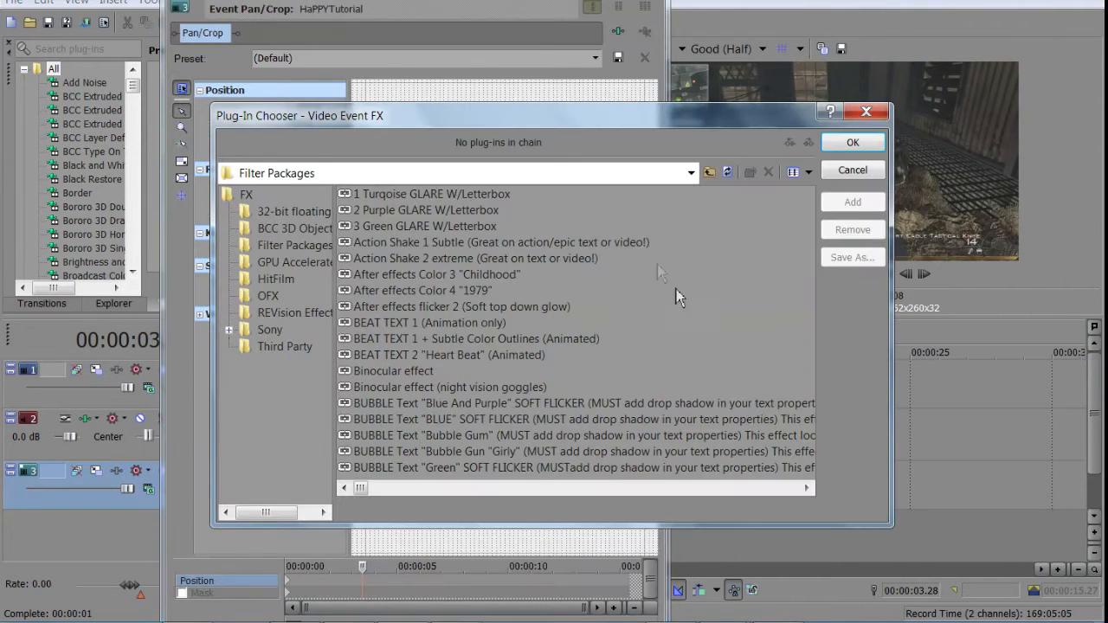
pyautogui.moveTo(406, 120); pyautogui.dragTo(110, 97)
pyautogui.scroll(-10, 415, 264)
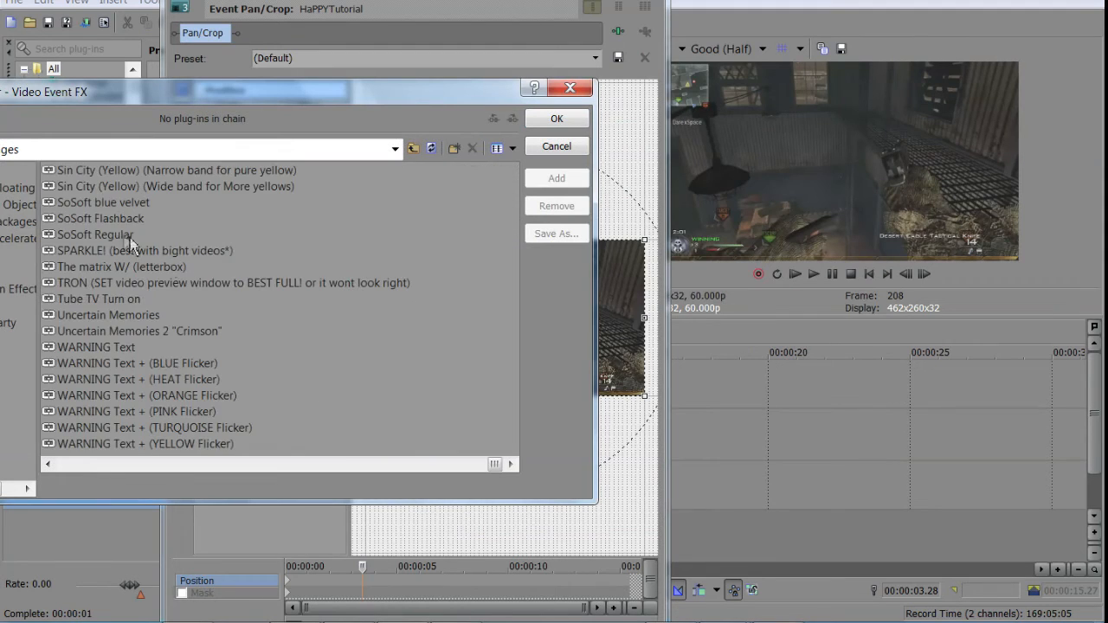
pyautogui.click(130, 235)
pyautogui.click(554, 179)
pyautogui.click(557, 118)
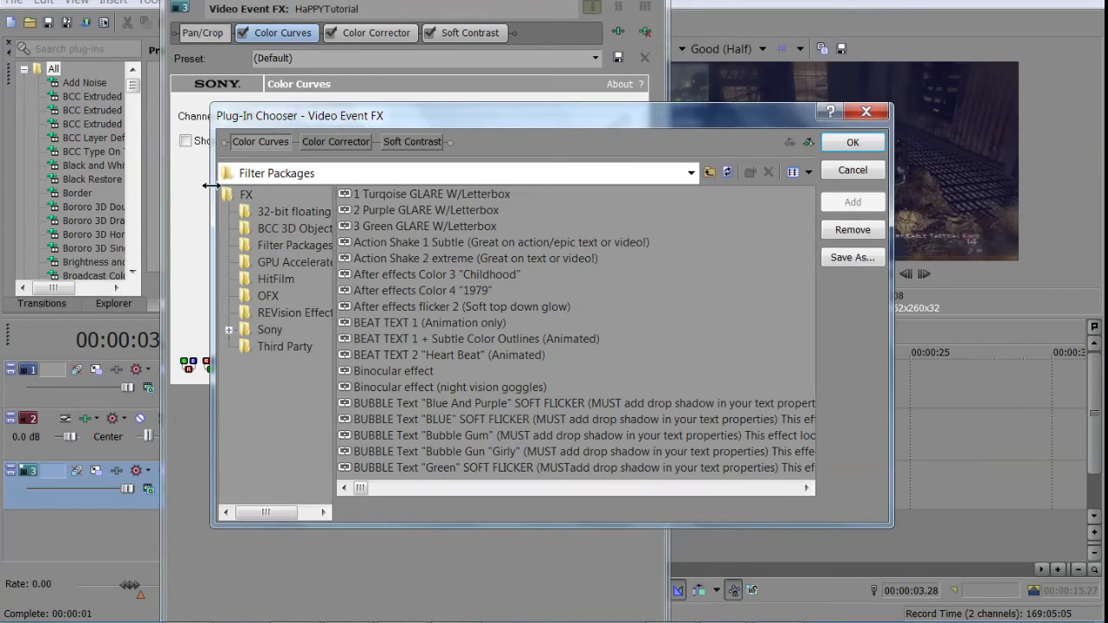
# Add the Sony Brightness and Contrast effect to the end of the video event's effect chain
pyautogui.click(244, 194)
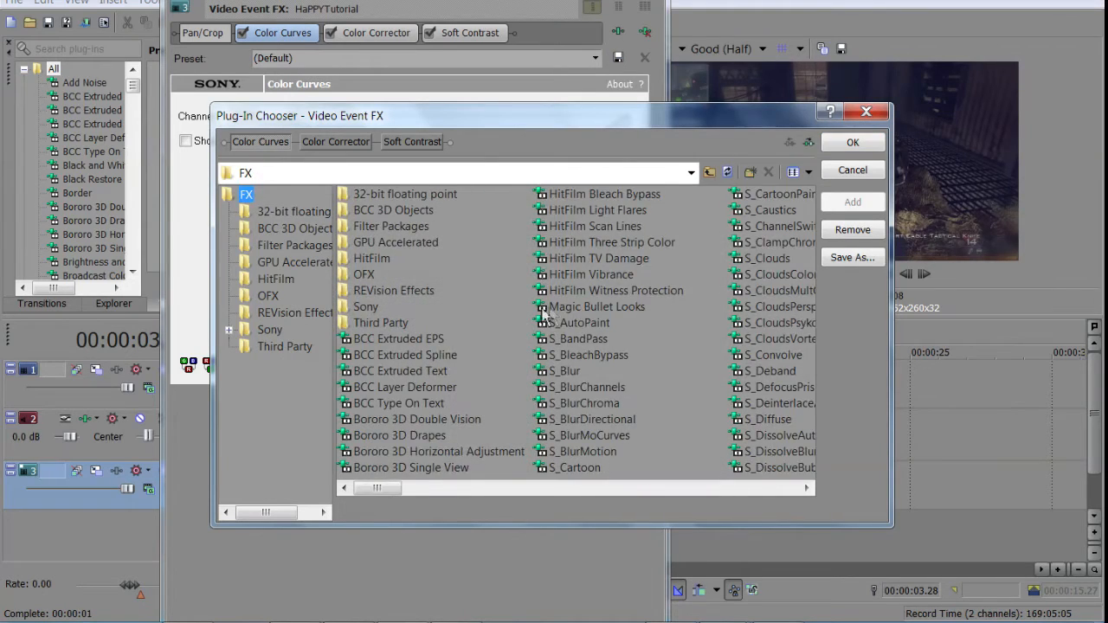
pyautogui.scroll(-10, 468, 272)
pyautogui.scroll(10, 468, 272)
pyautogui.click(427, 226)
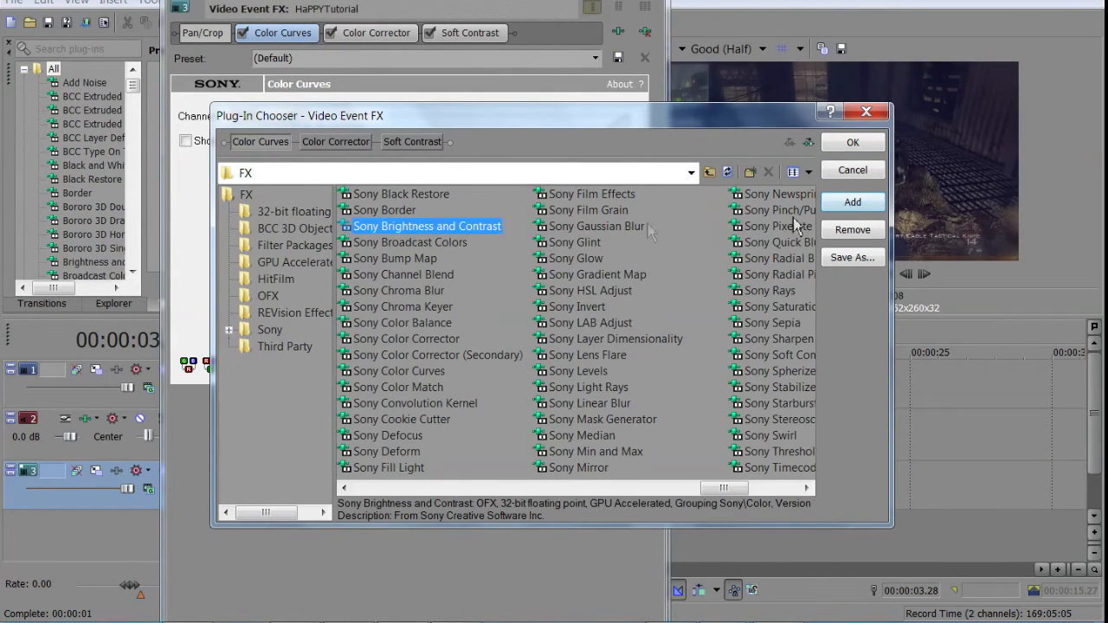
pyautogui.click(853, 202)
pyautogui.click(853, 143)
# Try the Flat preset for Brightness and Contrast, settle on the hAPPY preset and close the event's effects window
pyautogui.click(595, 58)
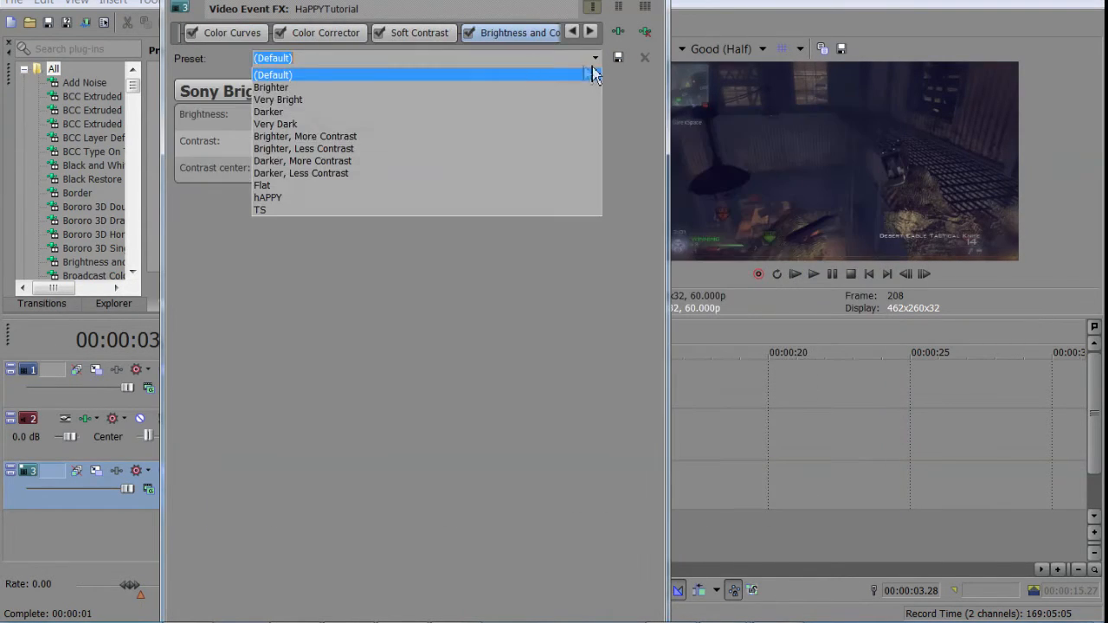
pyautogui.click(282, 187)
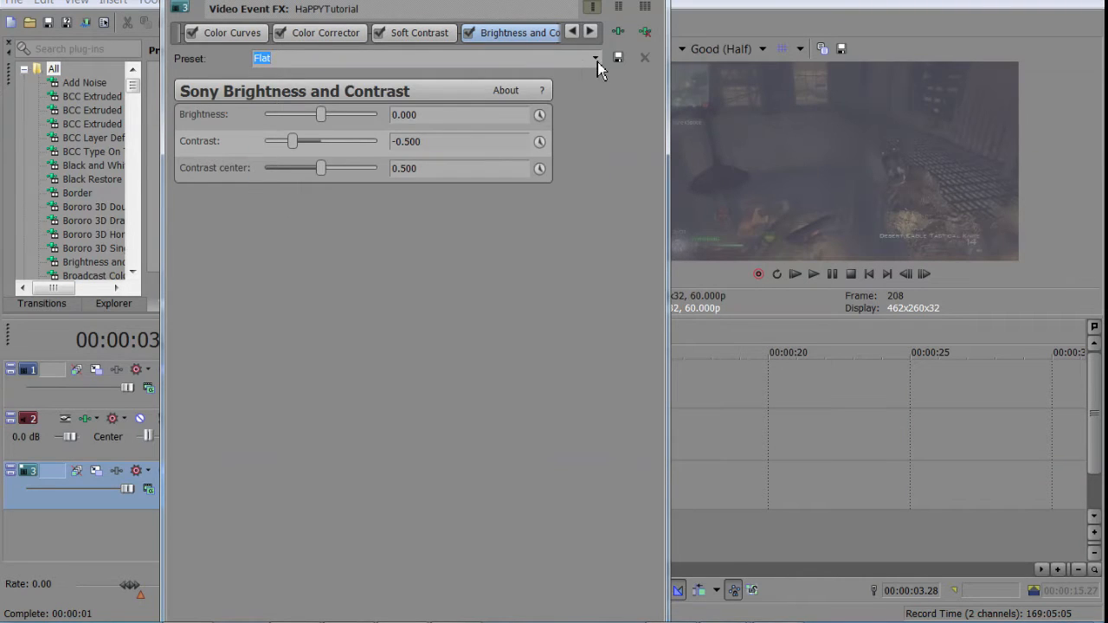
pyautogui.click(595, 58)
pyautogui.click(271, 198)
pyautogui.click(650, 1)
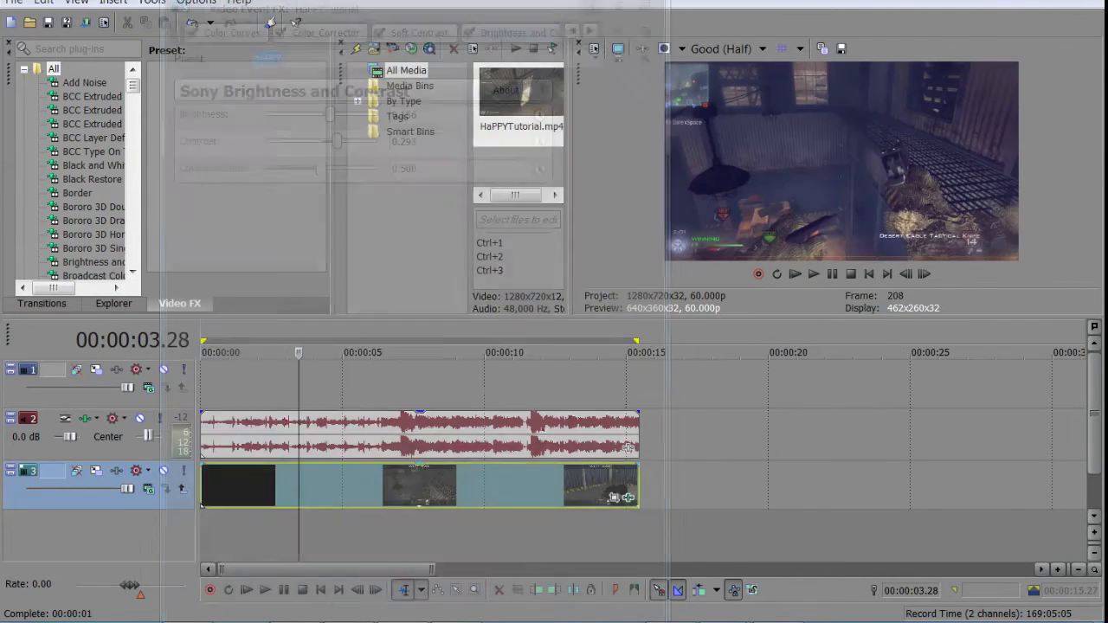
# Set the preview quality to Draft (Quarter) and play the graded video to about seven seconds
pyautogui.click(795, 274)
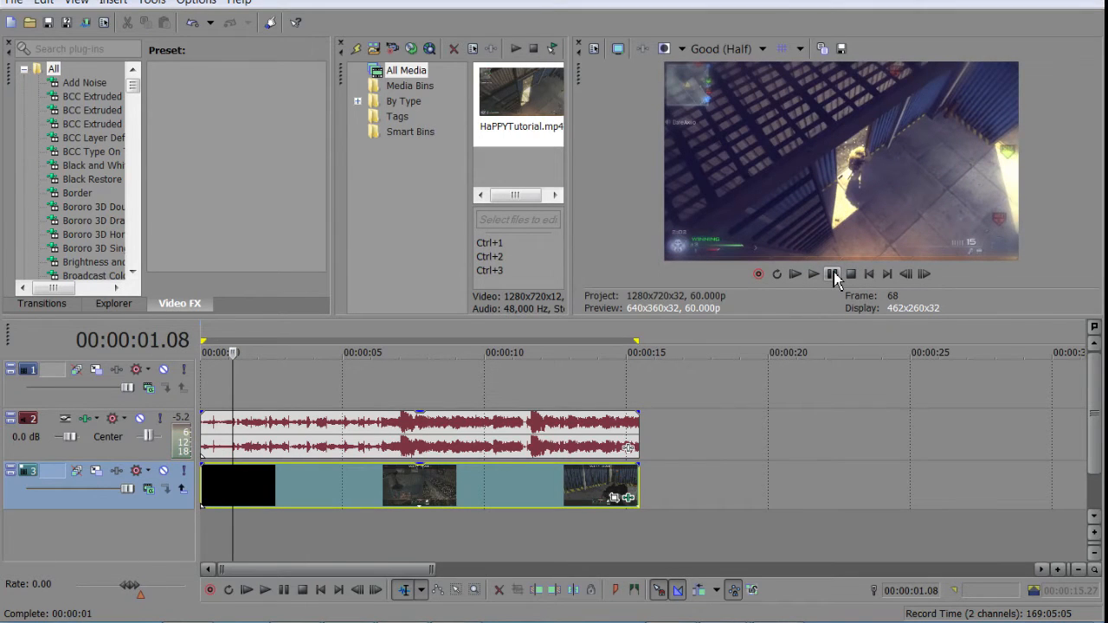
pyautogui.click(732, 49)
pyautogui.moveTo(752, 73)
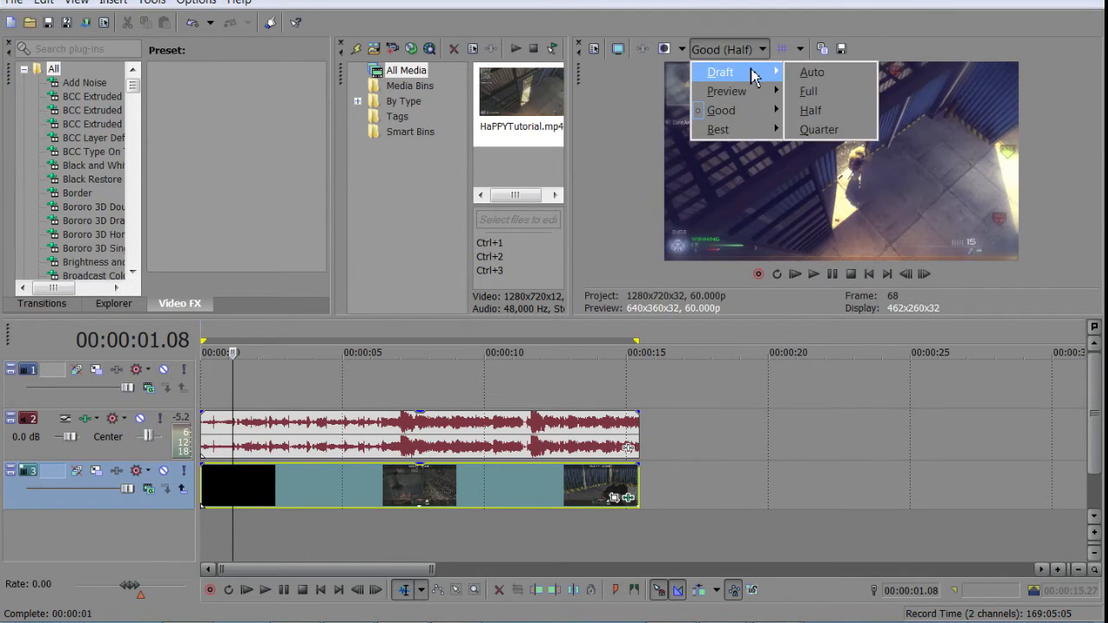
pyautogui.click(818, 130)
pyautogui.click(833, 275)
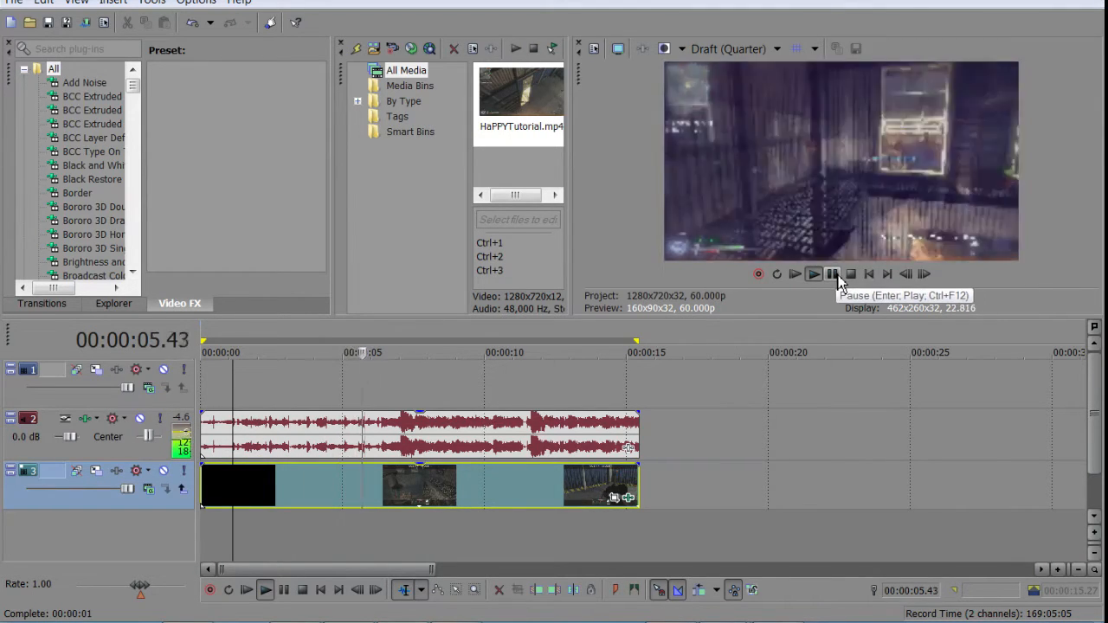
pyautogui.click(834, 276)
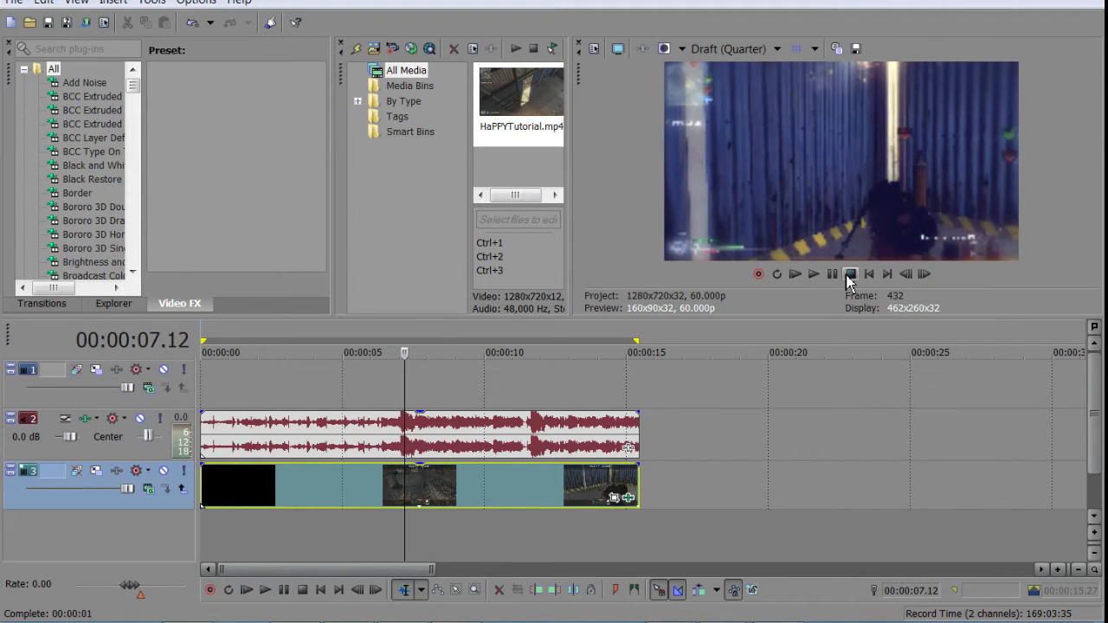
# Return to the start of the timeline and move the video event down to track 9, leaving empty video tracks above it
pyautogui.hotkey('ctrl', 'Home')
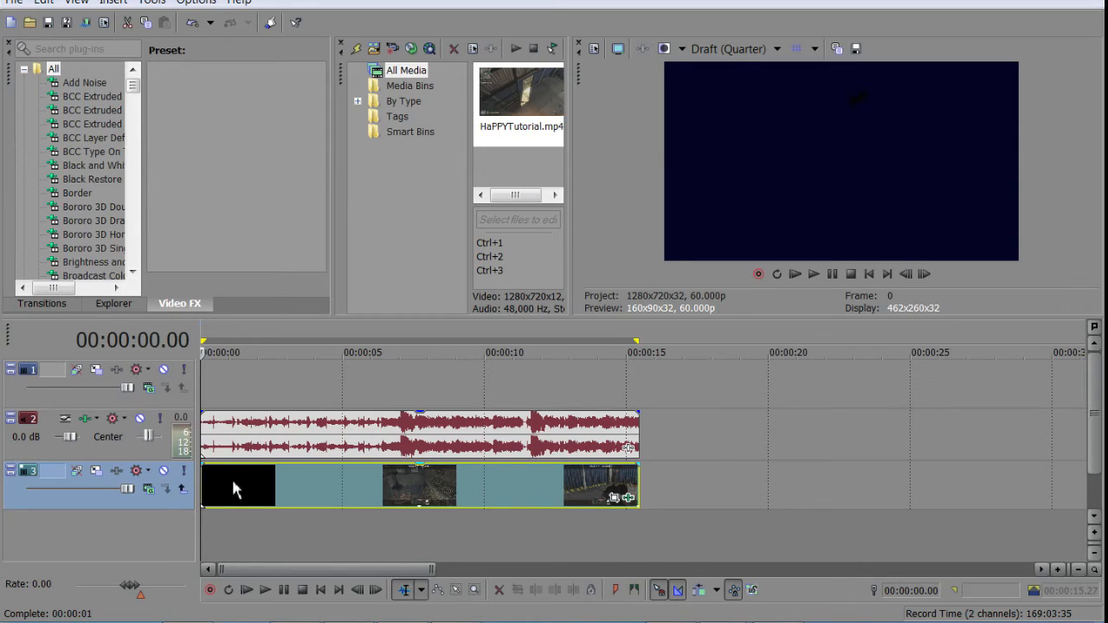
pyautogui.moveTo(234, 489); pyautogui.dragTo(252, 547)
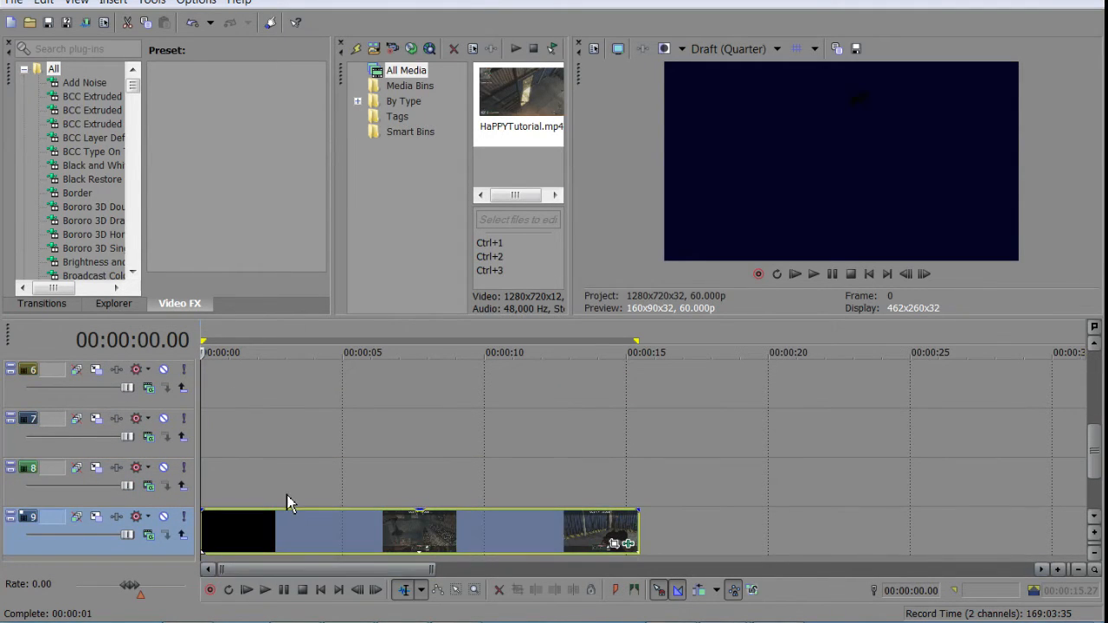
# Import the Smooth Film Burn (by Deer) overlay from the OVERLAYS Pack (by Deer) folder in Deer's Editing Pack #5, Part 1
pyautogui.click(12, 7)
pyautogui.moveTo(242, 182)
pyautogui.click(377, 184)
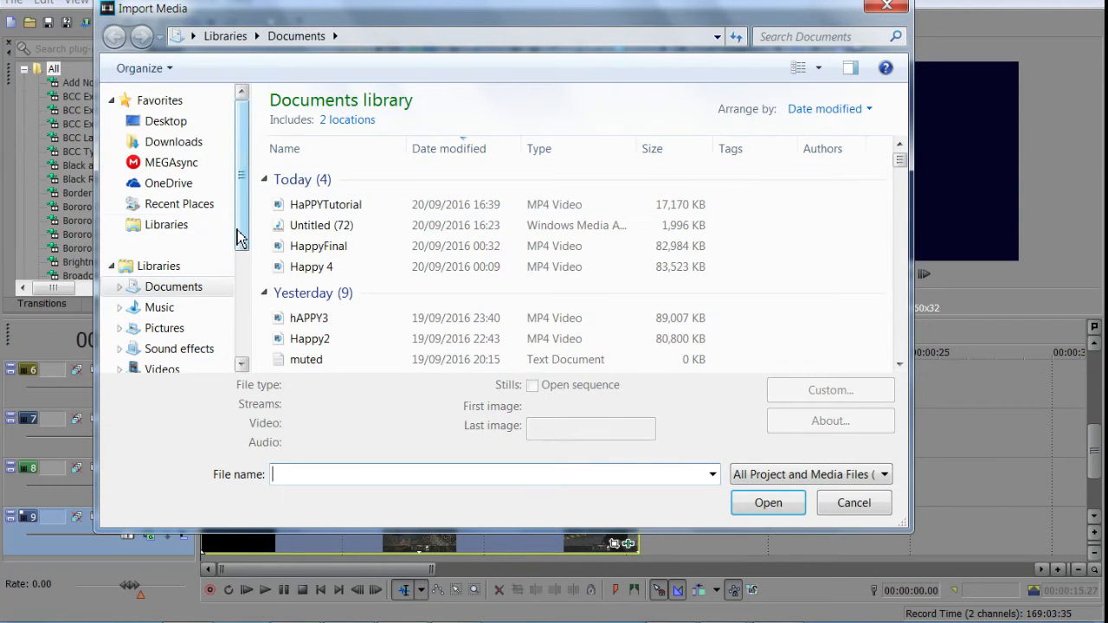
pyautogui.moveTo(241, 235); pyautogui.dragTo(239, 277)
pyautogui.scroll(-1, 241, 295)
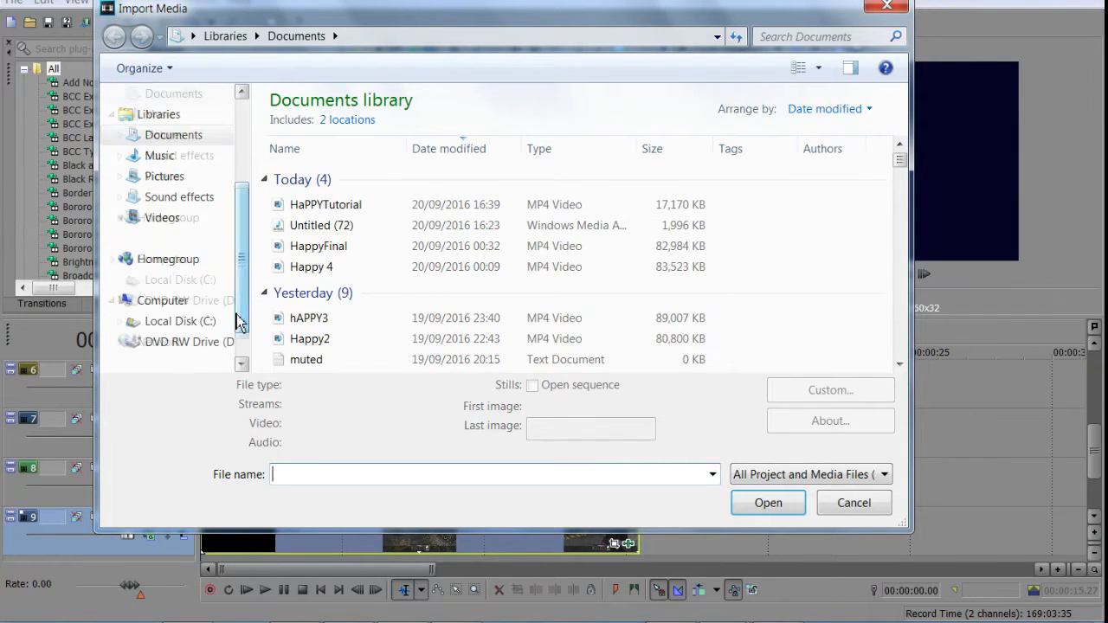
pyautogui.click(160, 323)
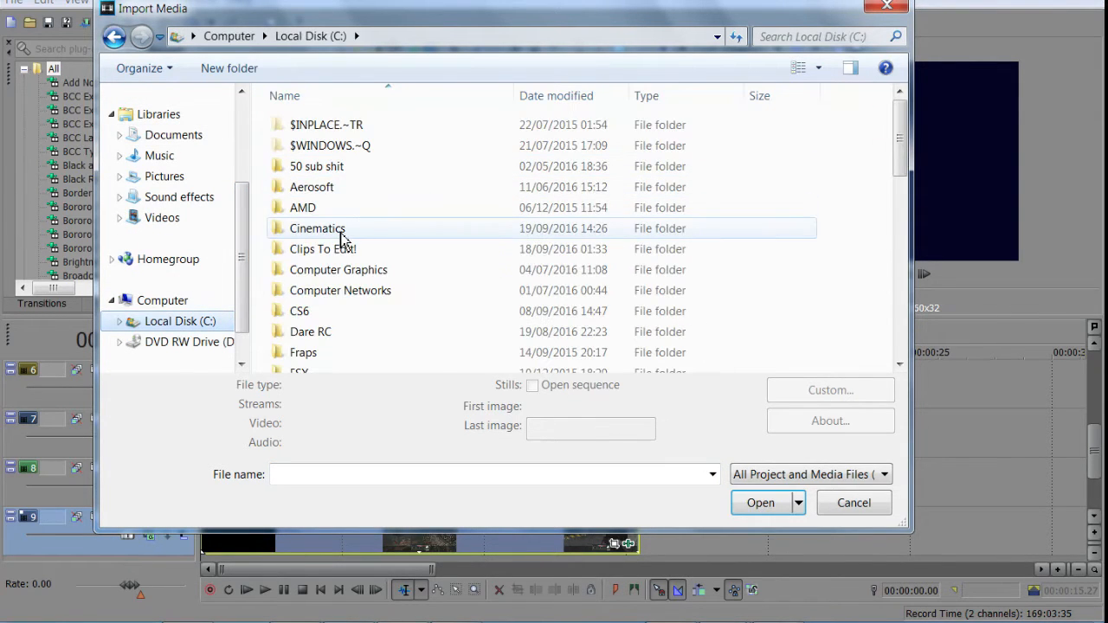
pyautogui.scroll(-5, 364, 243)
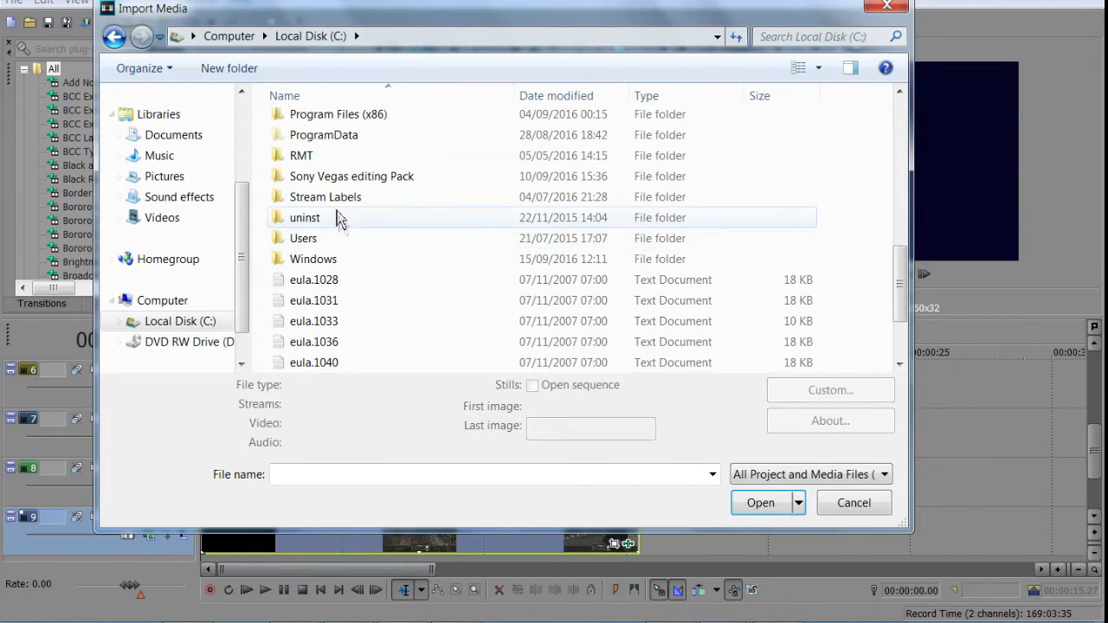
pyautogui.doubleClick(333, 183)
pyautogui.doubleClick(333, 145)
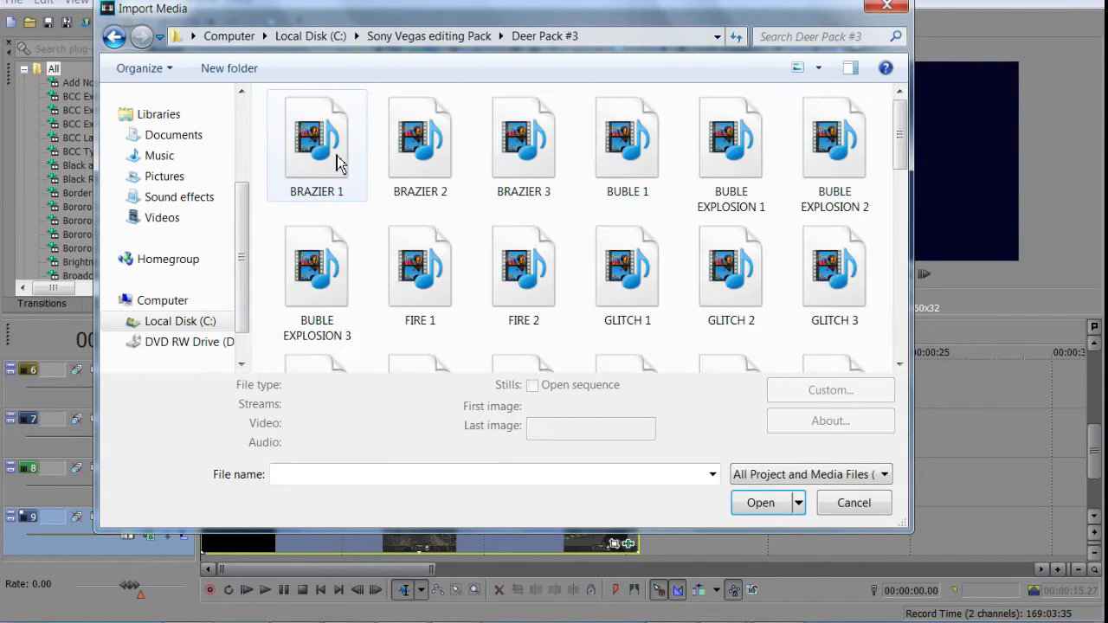
pyautogui.scroll(-2, 901, 160)
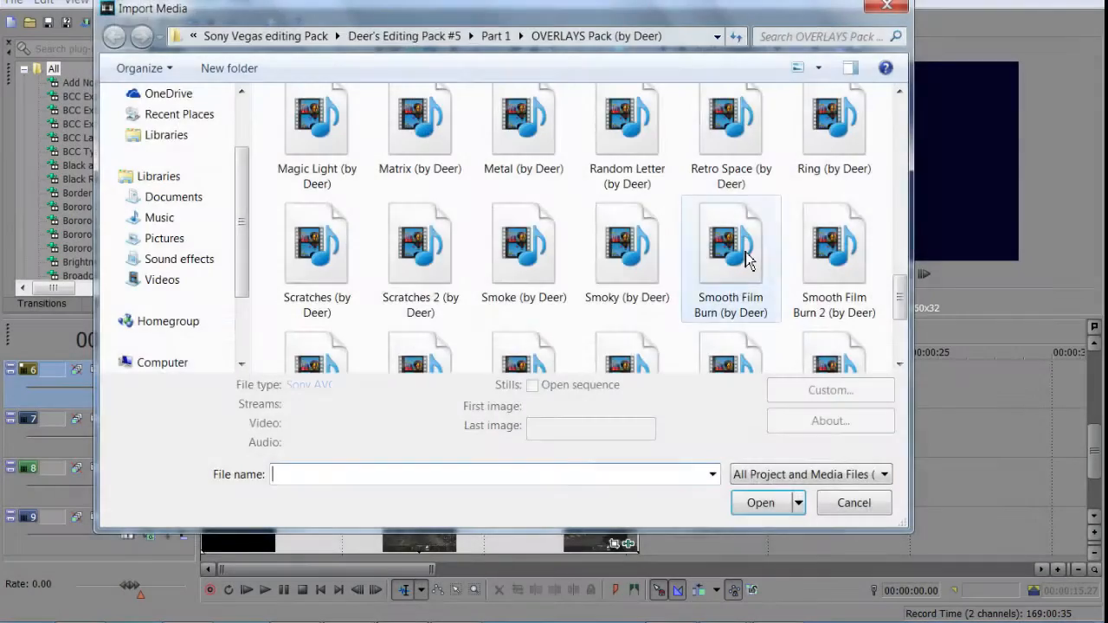
pyautogui.doubleClick(743, 253)
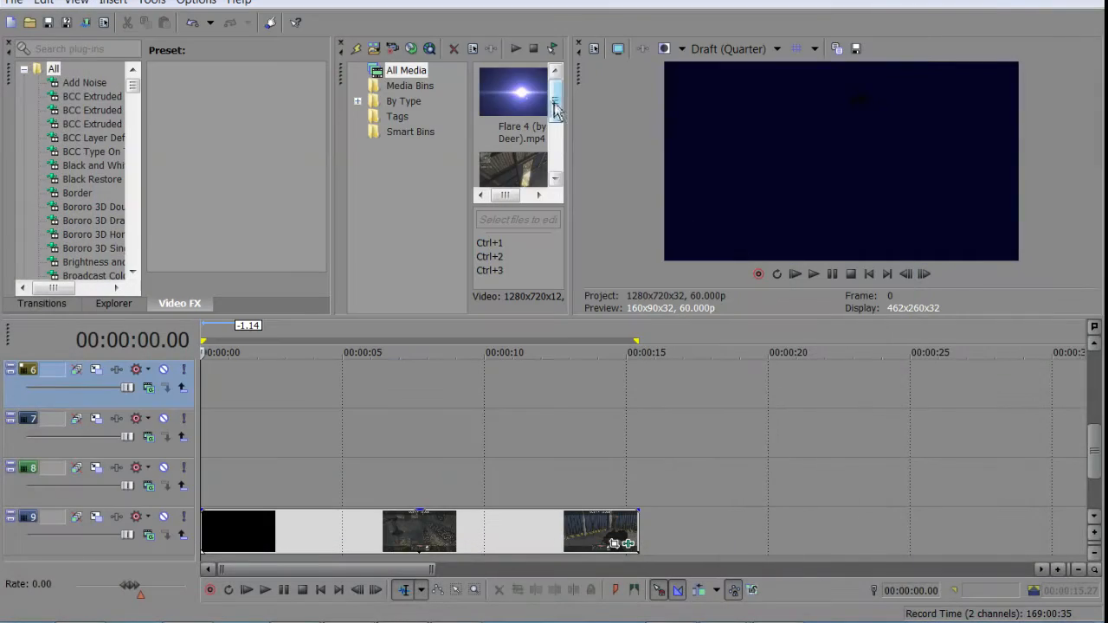
# Place the Smooth Film Burn overlay at the start of track 6 and extend it to the end of the video event
pyautogui.moveTo(523, 153)
pyautogui.mouseDown()
pyautogui.moveTo(346, 359)
pyautogui.moveTo(194, 398)
pyautogui.mouseUp()
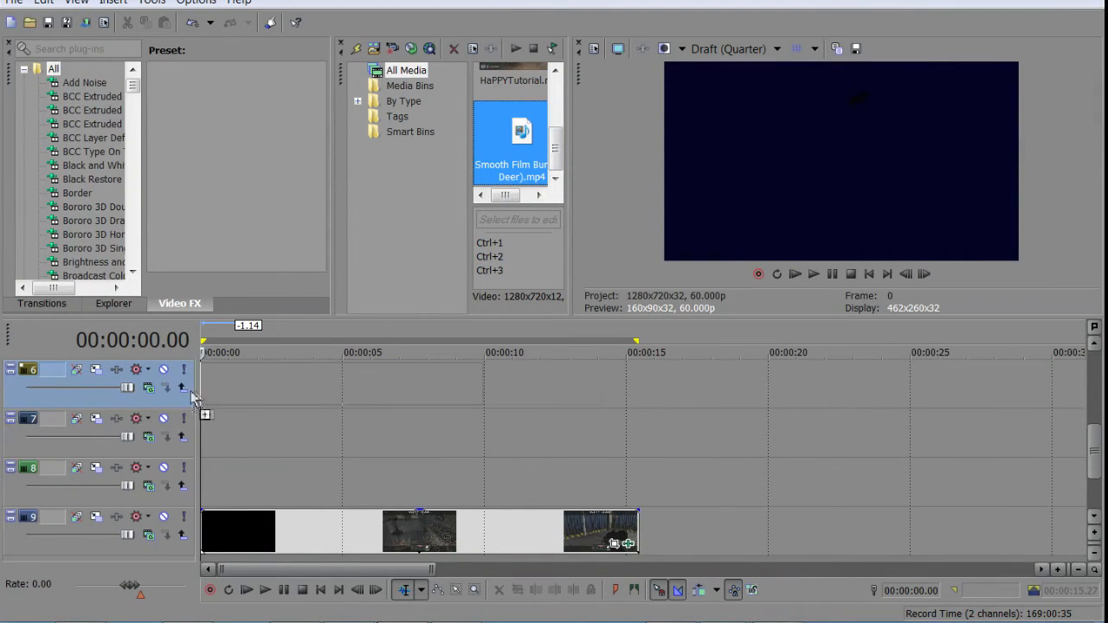
pyautogui.moveTo(456, 392); pyautogui.dragTo(639, 381)
pyautogui.click(215, 378)
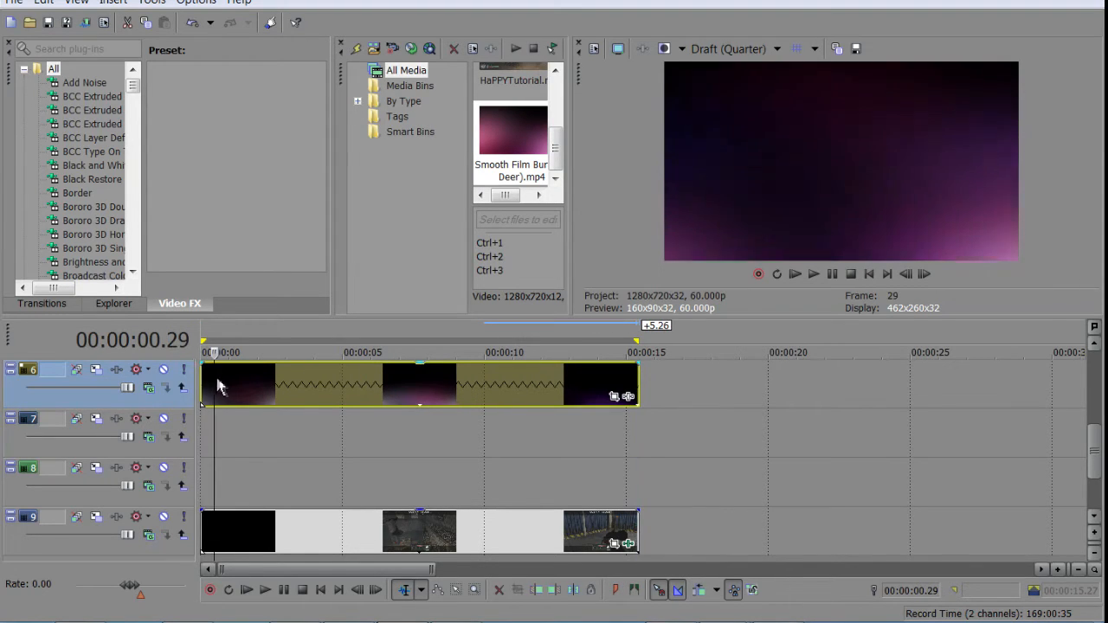
pyautogui.press('Home')
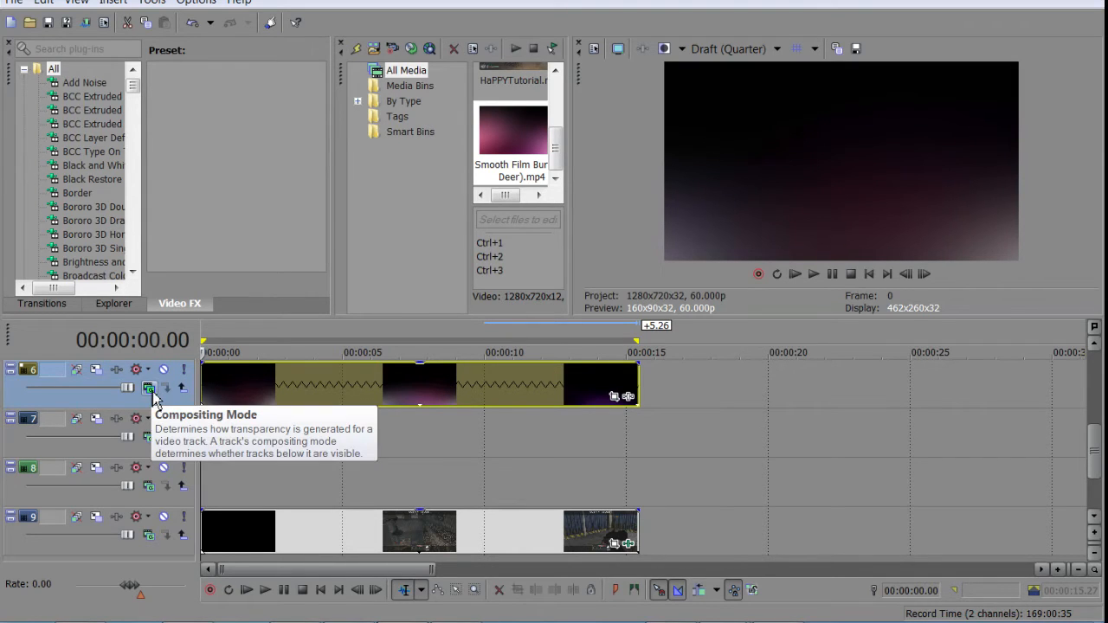
# Set track 6's compositing mode to Add and lower the film burn event's opacity to about half
pyautogui.click(150, 391)
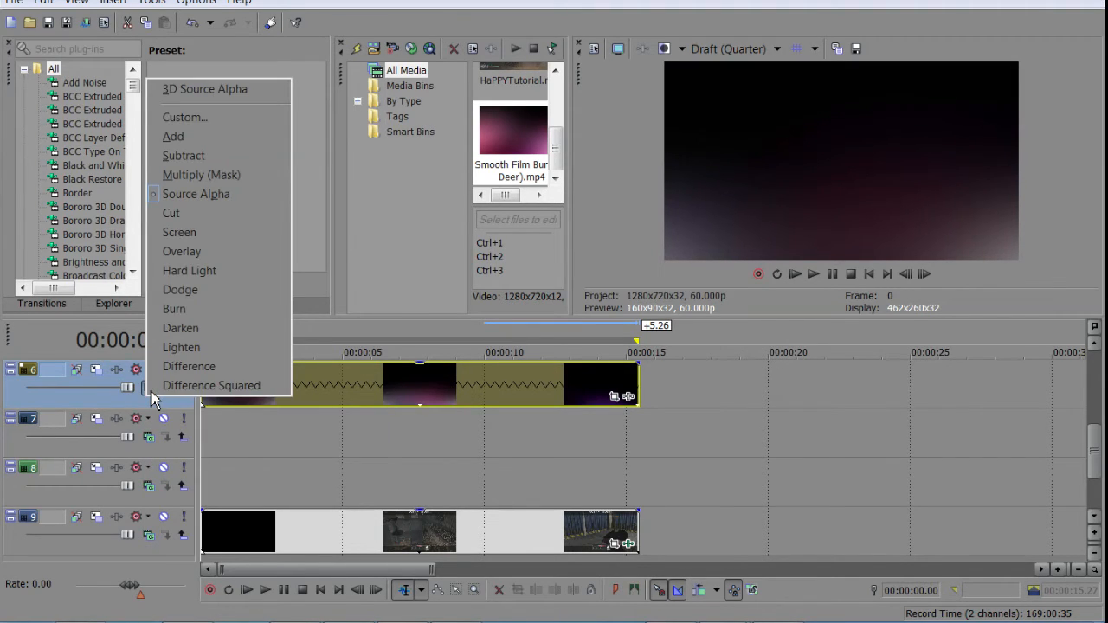
pyautogui.click(216, 137)
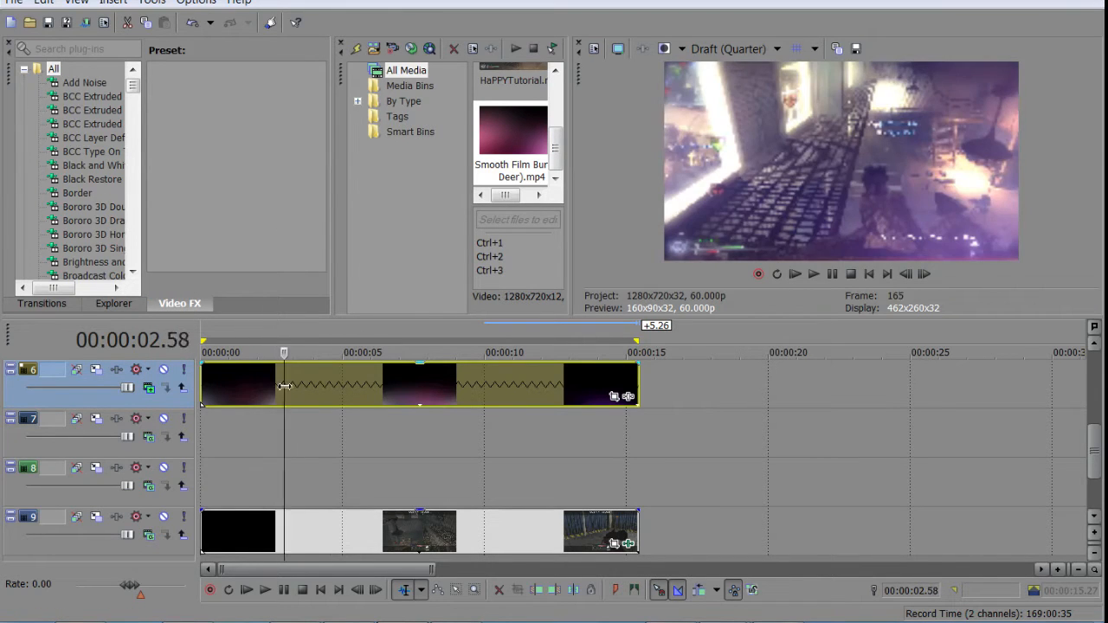
pyautogui.moveTo(284, 386); pyautogui.dragTo(342, 407)
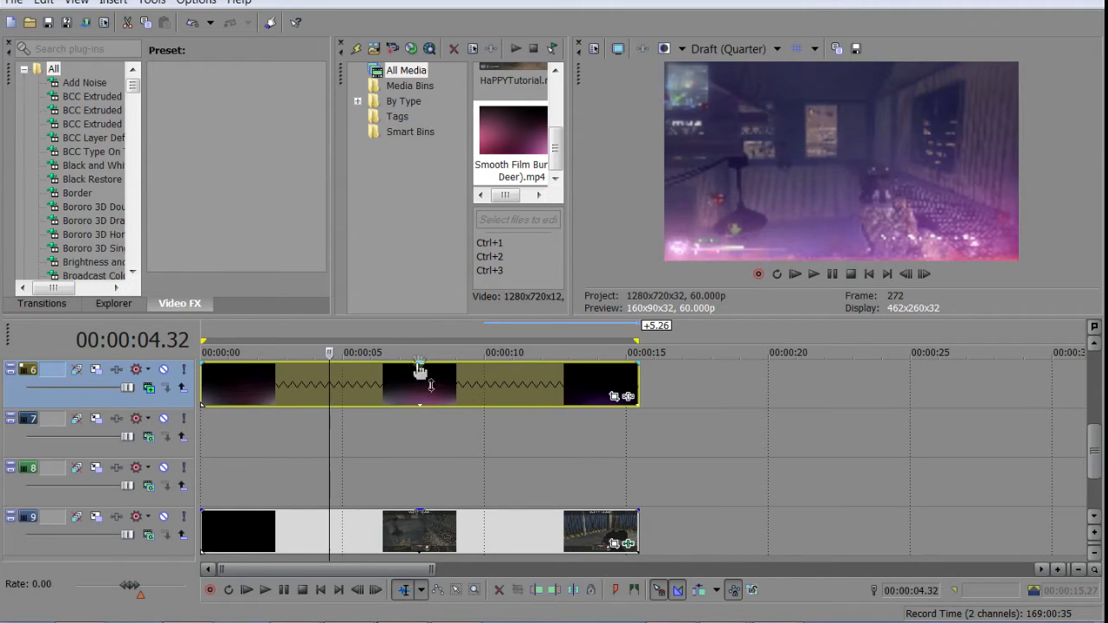
pyautogui.moveTo(420, 374); pyautogui.dragTo(440, 397)
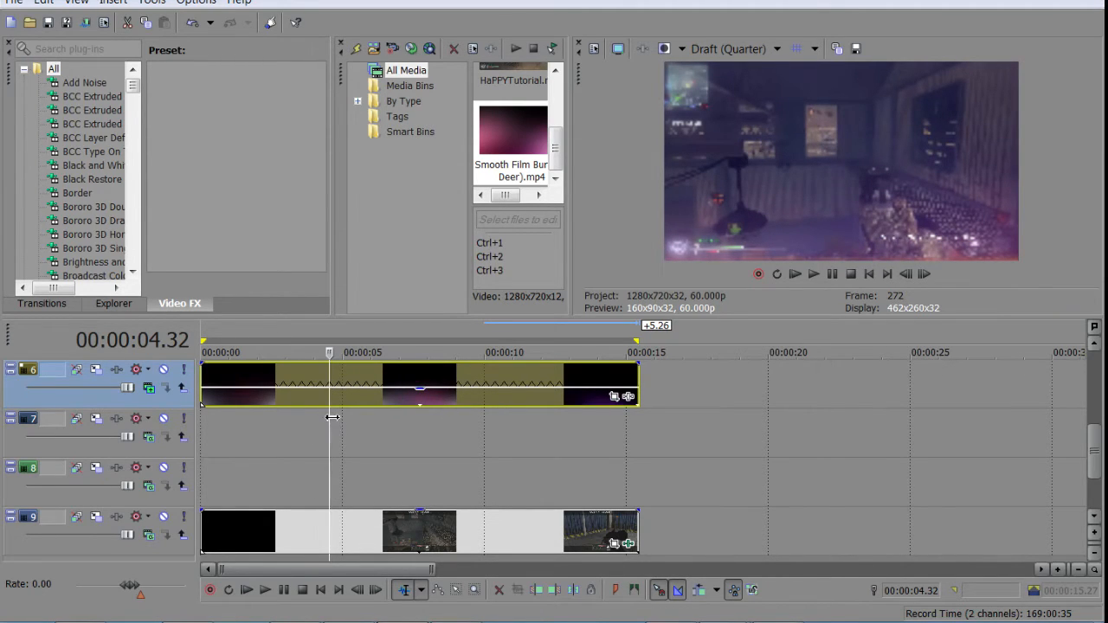
# Play the video with the film burn overlay from the beginning to about 00:00:08.52
pyautogui.click(869, 273)
pyautogui.click(814, 273)
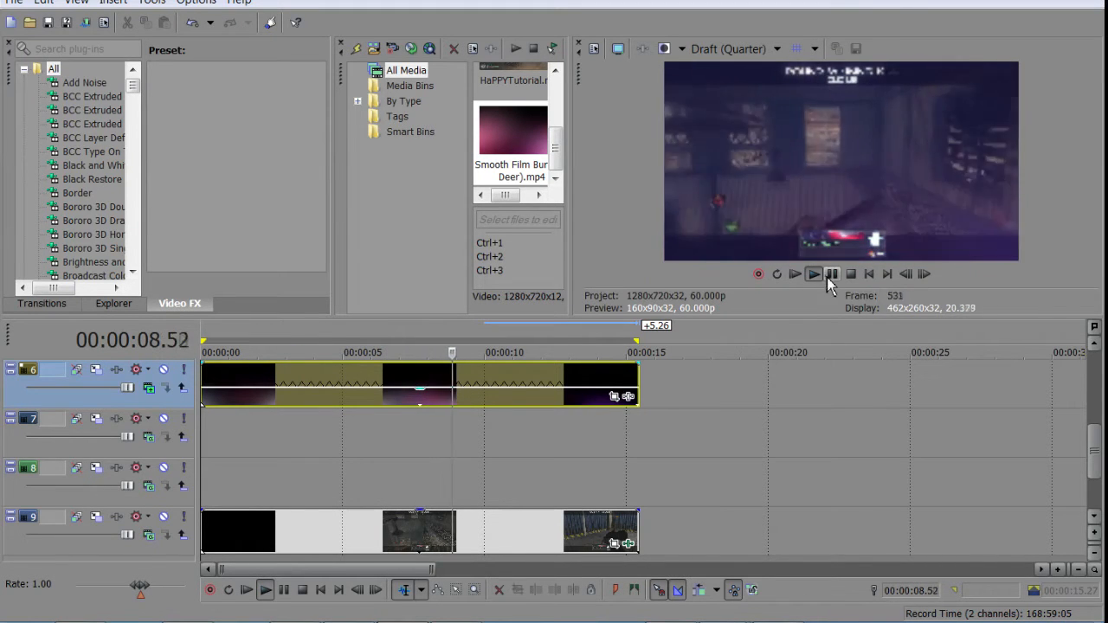
pyautogui.click(829, 275)
# Move the playhead back to about 00:00:06.31 and advance it frame by frame to the bright flash at 00:00:07.00
pyautogui.moveTo(461, 442); pyautogui.dragTo(387, 470)
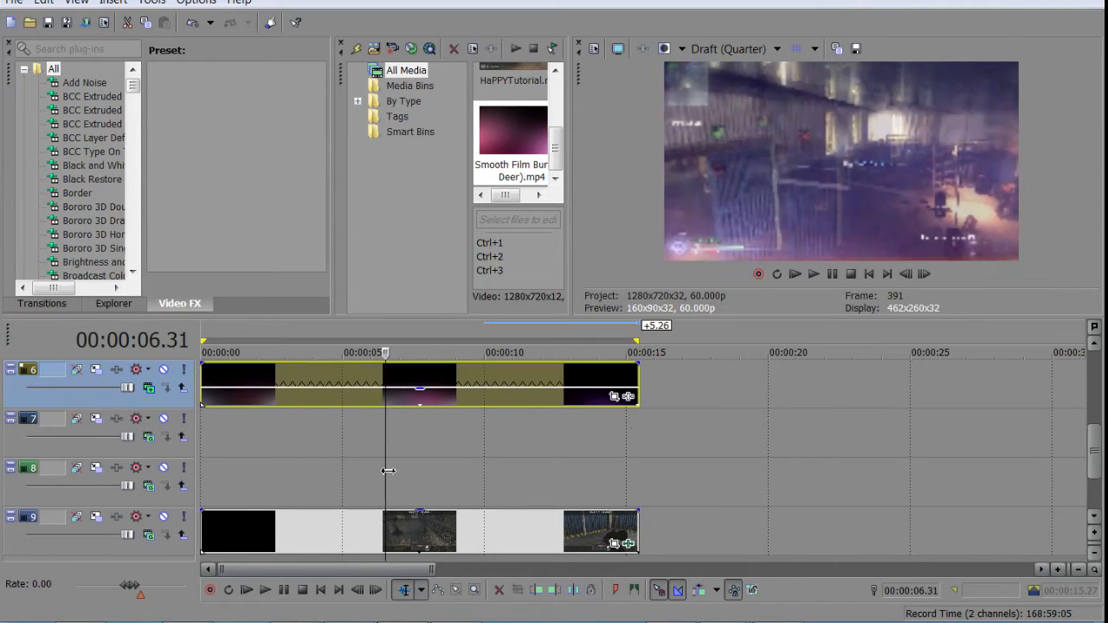
pyautogui.click(925, 274)
pyautogui.click(925, 274)
pyautogui.click(925, 274)
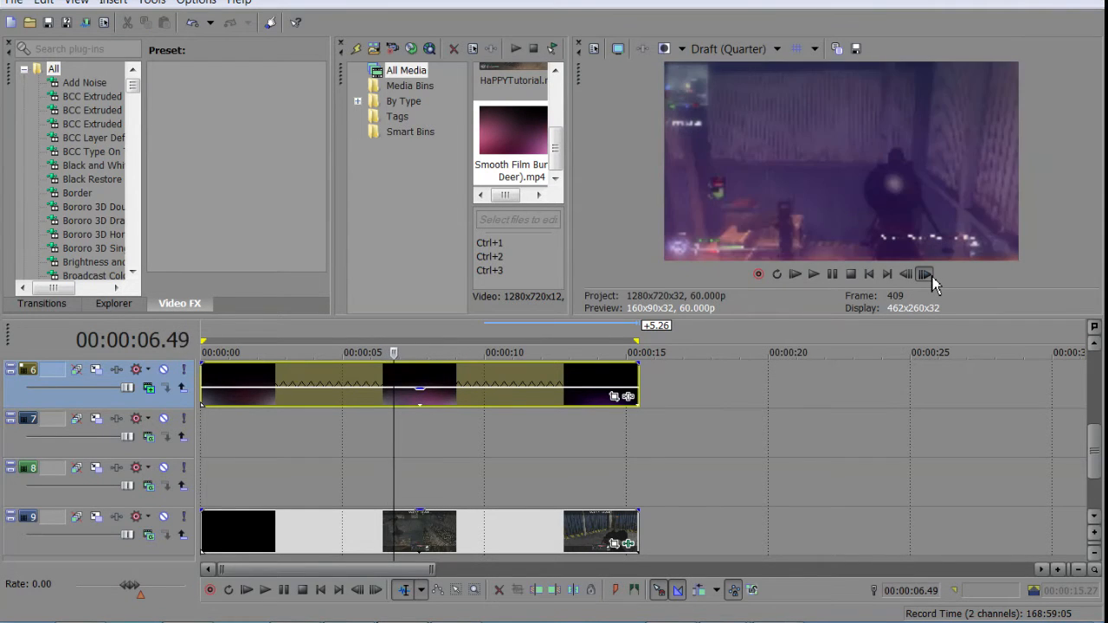
pyautogui.click(925, 273)
pyautogui.click(925, 273)
pyautogui.click(924, 273)
pyautogui.click(925, 274)
pyautogui.click(925, 273)
pyautogui.click(925, 274)
pyautogui.click(925, 273)
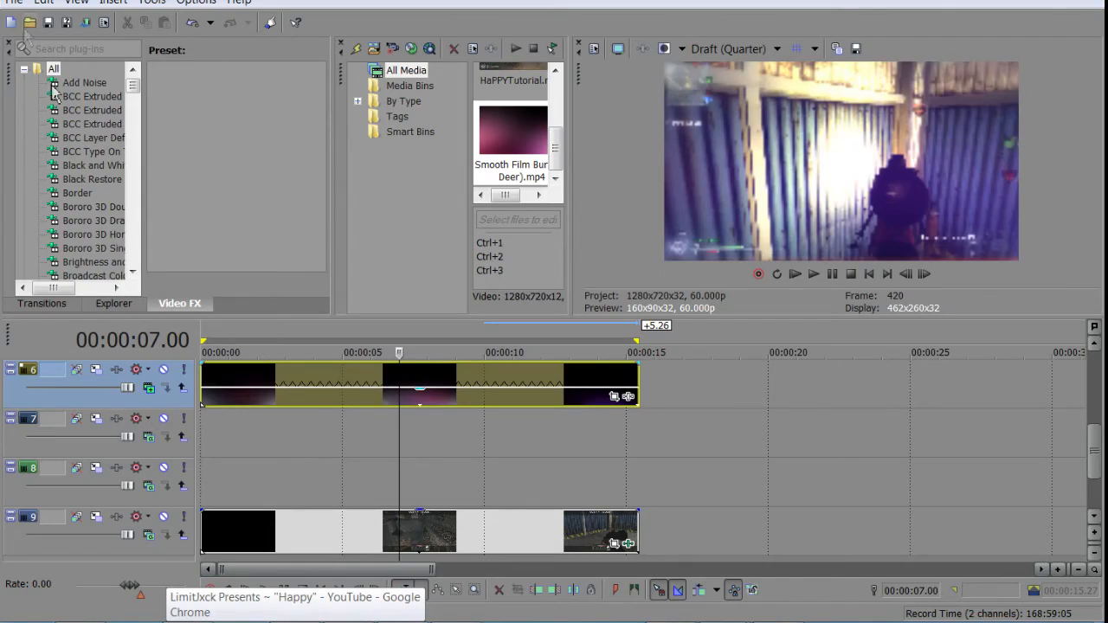
# Switch to the OVERLAYS Pack (by Deer) folder in Windows Explorer and examine the Smooth Film Burn 2, Light and Light 2 clips
pyautogui.click(83, 620)
pyautogui.click(557, 387)
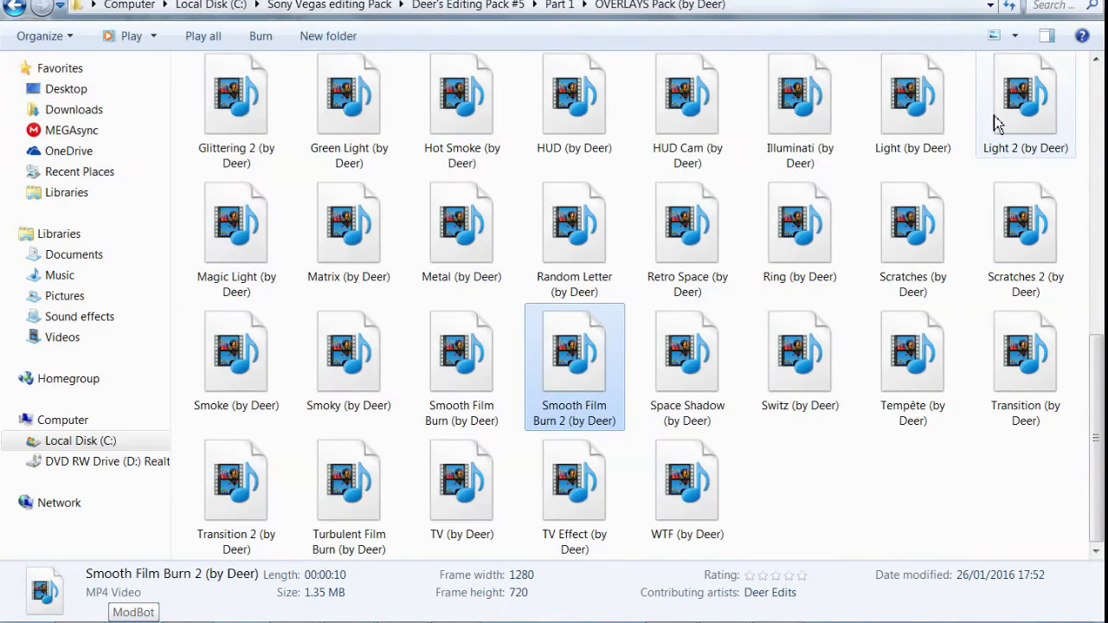
pyautogui.click(998, 124)
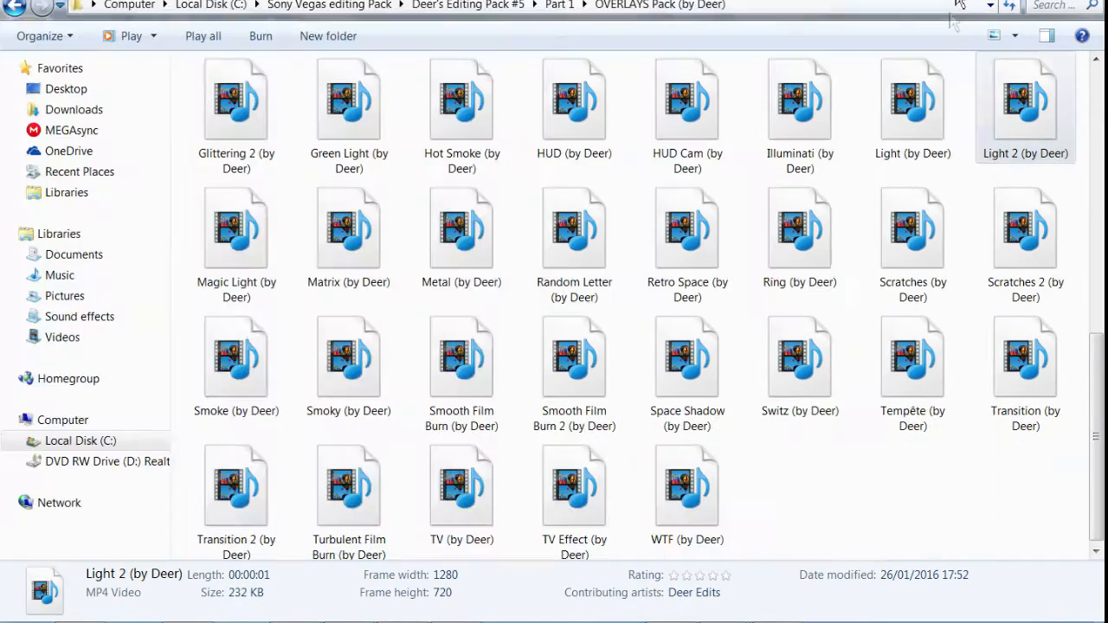
pyautogui.click(925, 121)
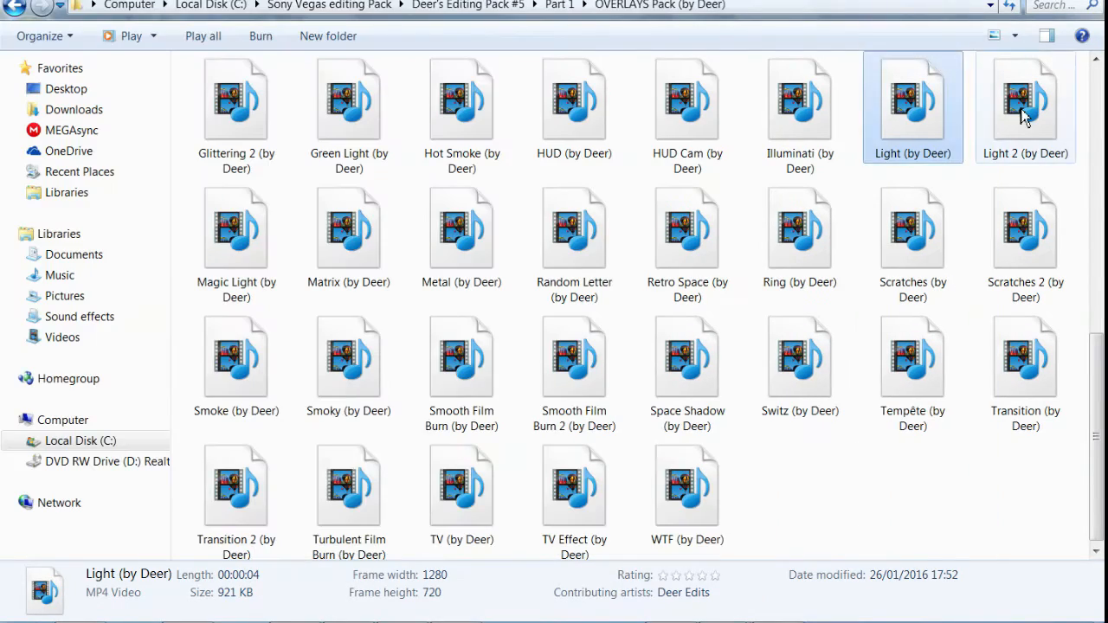
pyautogui.click(1021, 117)
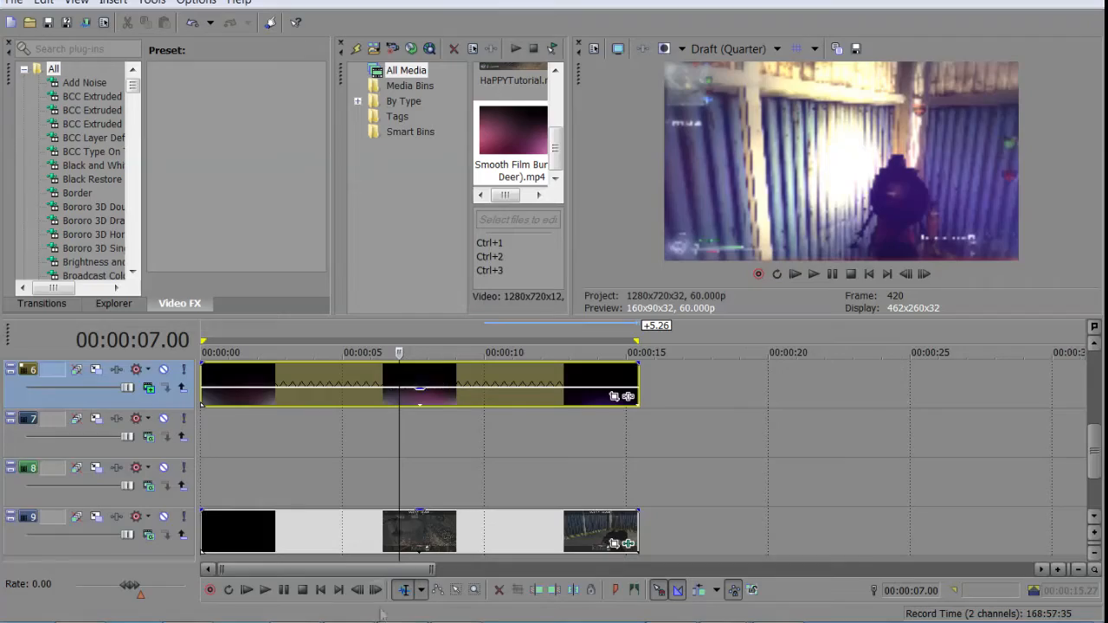
# Import the Light 2 (by Deer) overlay from the OVERLAYS Pack (by Deer) folder into the project media
pyautogui.click(4, 3)
pyautogui.moveTo(173, 180)
pyautogui.click(316, 183)
pyautogui.moveTo(896, 147); pyautogui.dragTo(916, 294)
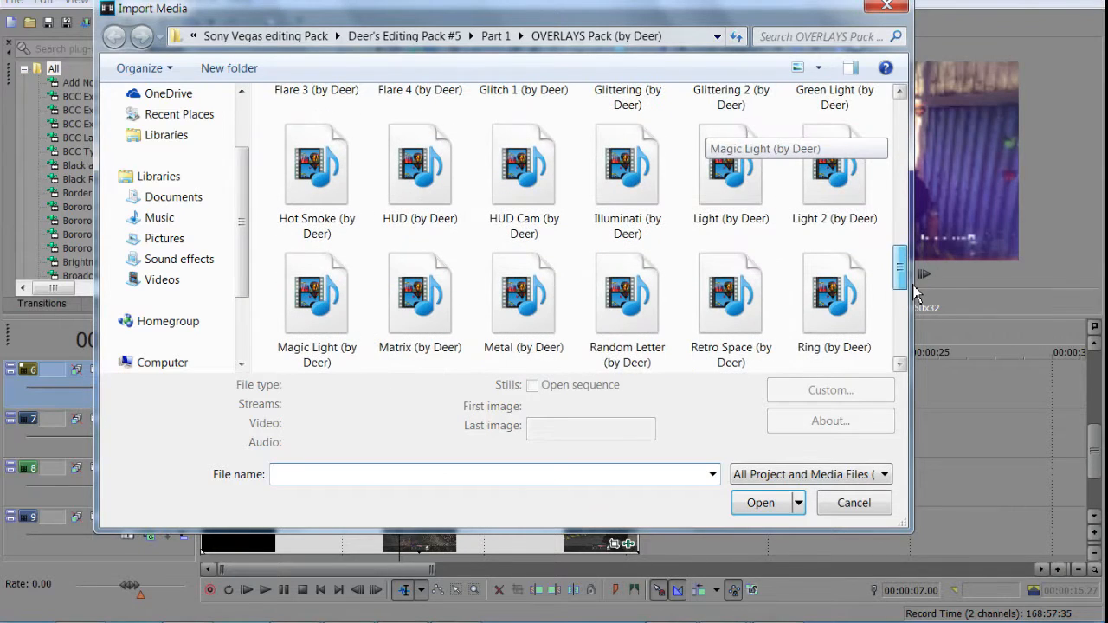
pyautogui.doubleClick(831, 160)
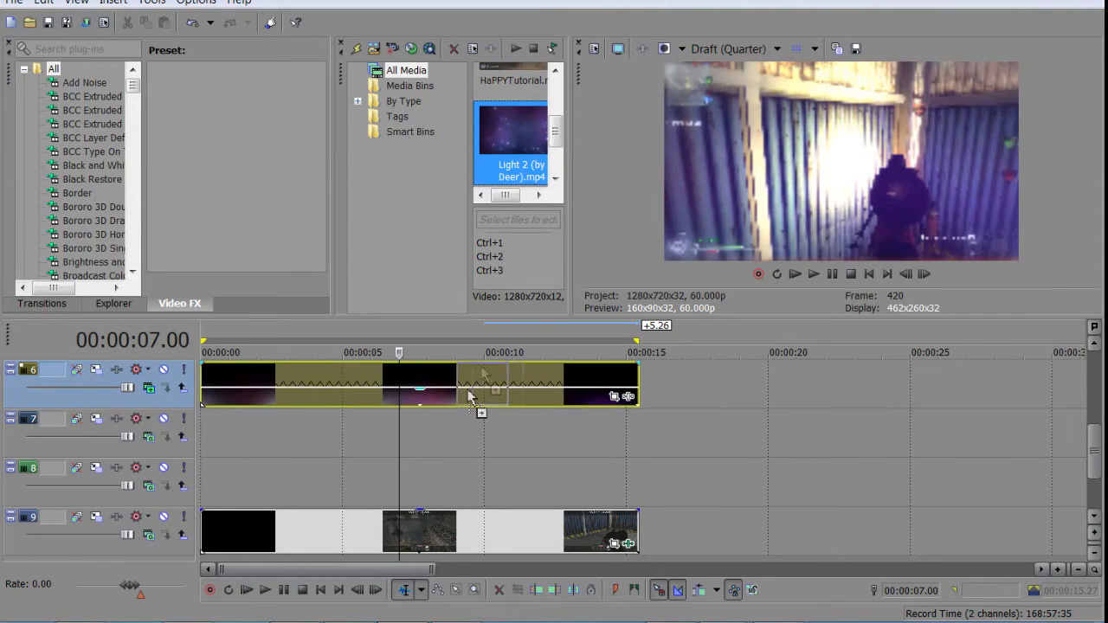
# Place the Light 2 overlay on track 7 at 00:00:07.00 and change that track's compositing mode to blend with the gameplay below
pyautogui.moveTo(400, 441); pyautogui.dragTo(401, 442)
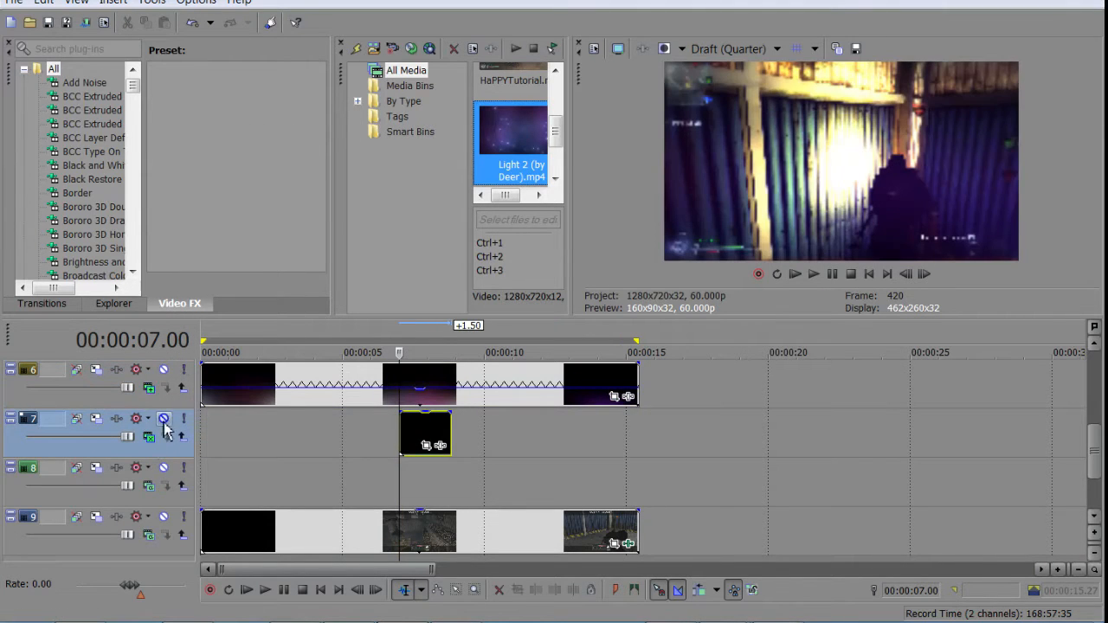
pyautogui.click(149, 437)
pyautogui.click(175, 187)
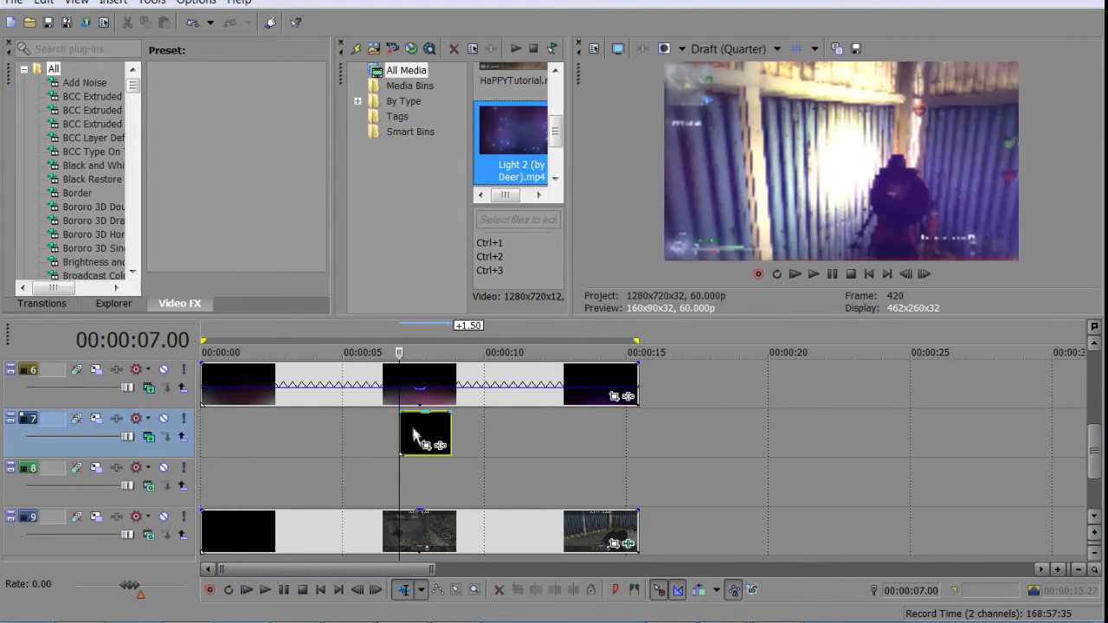
# Play and scrub through the Light 2 overlay, stepping frame by frame to examine its flash around 00:00:07.45
pyautogui.press('space')
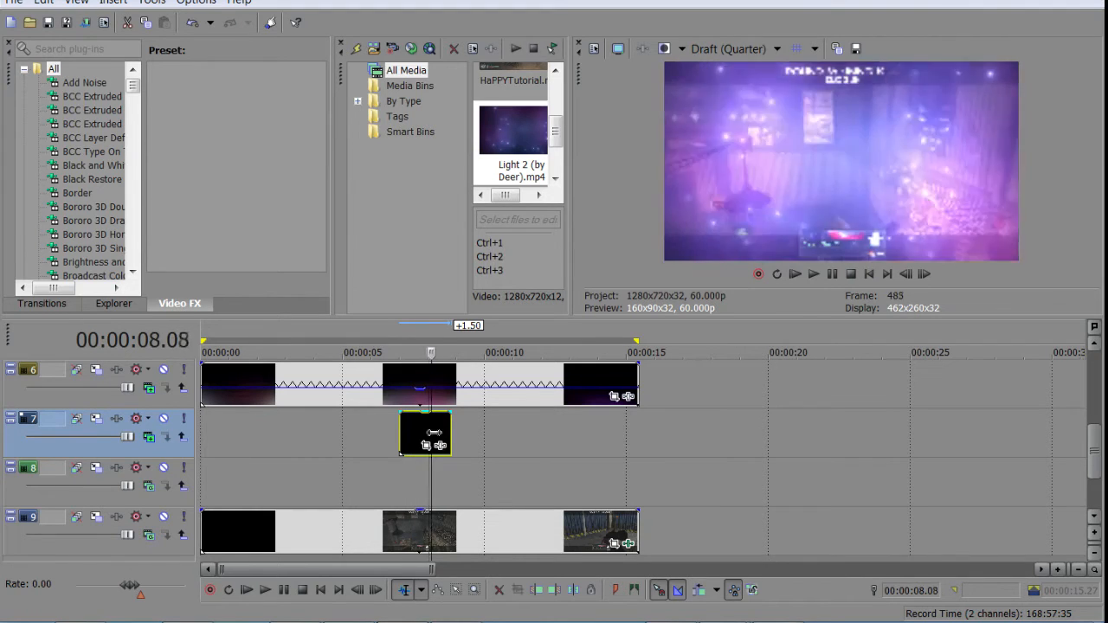
pyautogui.click(414, 445)
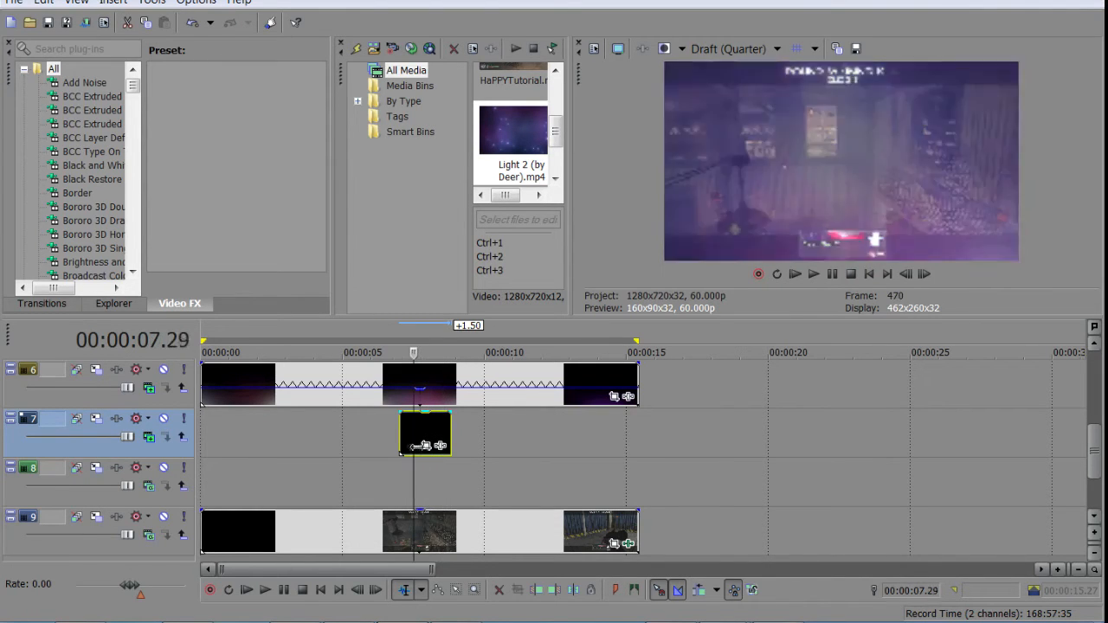
pyautogui.moveTo(414, 445); pyautogui.dragTo(422, 478)
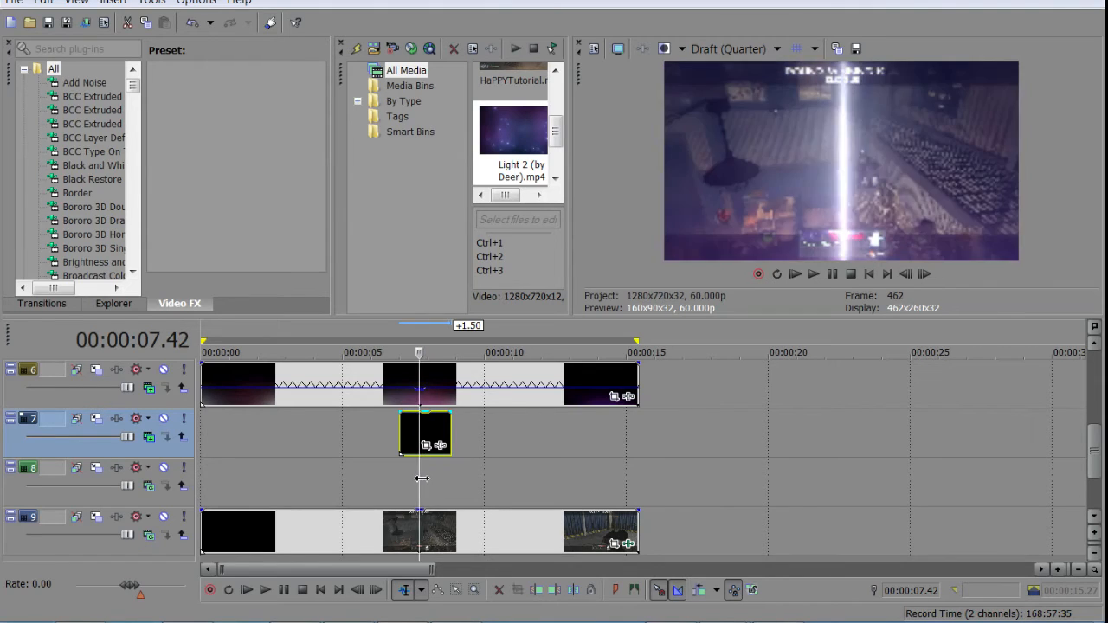
pyautogui.click(924, 274)
pyautogui.click(924, 273)
pyautogui.click(924, 273)
pyautogui.click(924, 273)
pyautogui.click(911, 274)
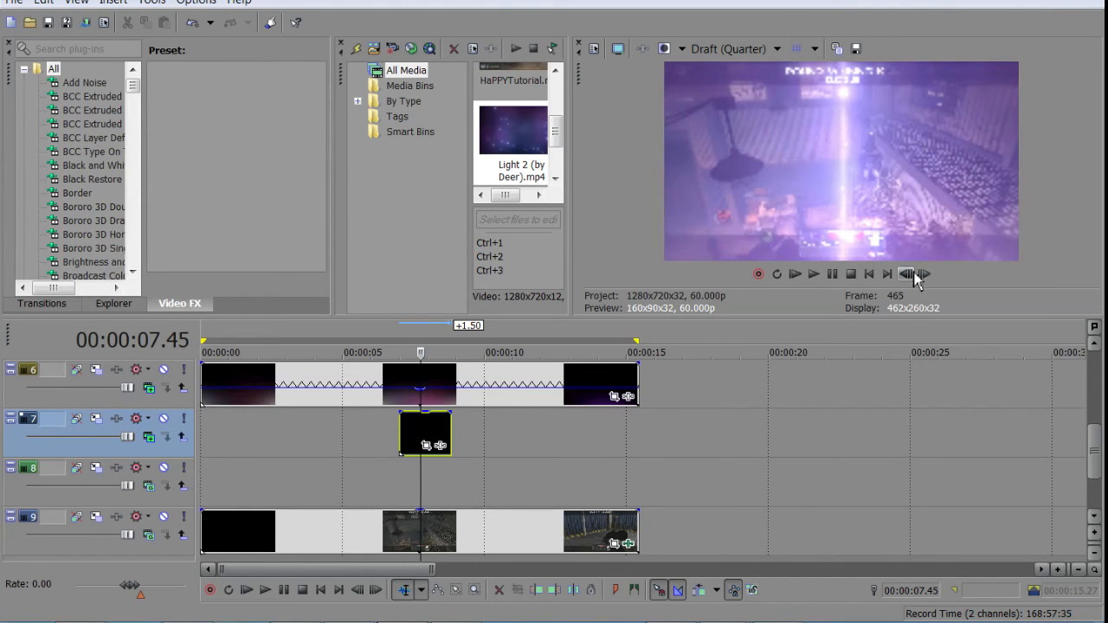
# Speed up the Light 2 clip by time-compressing its end to about 00:00:08.30
pyautogui.scroll(5, 832, 426)
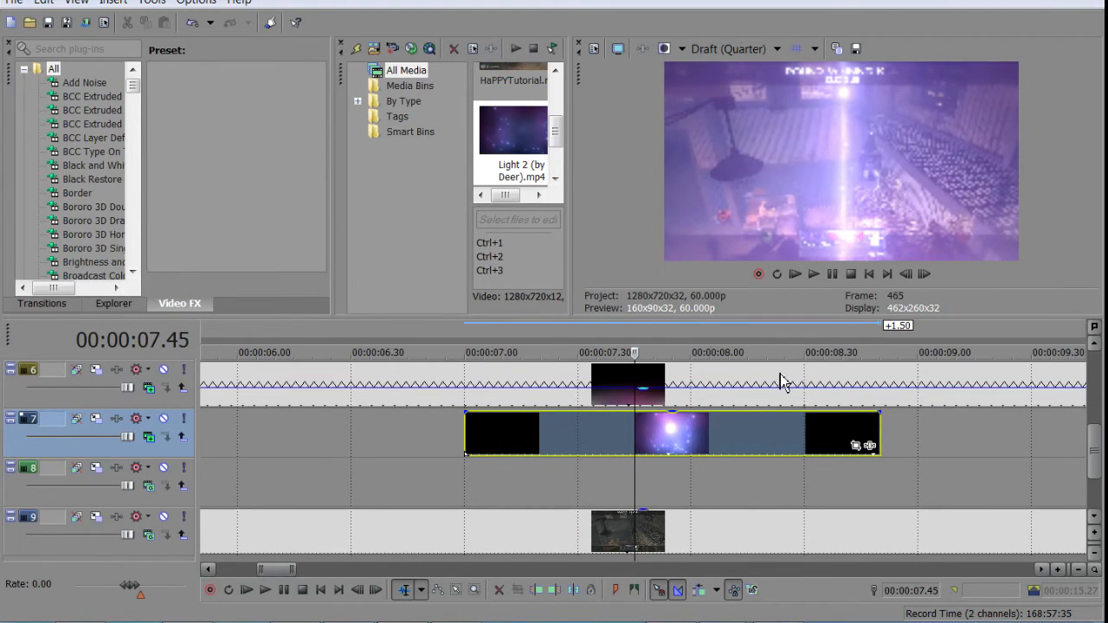
pyautogui.moveTo(882, 426); pyautogui.dragTo(853, 426)
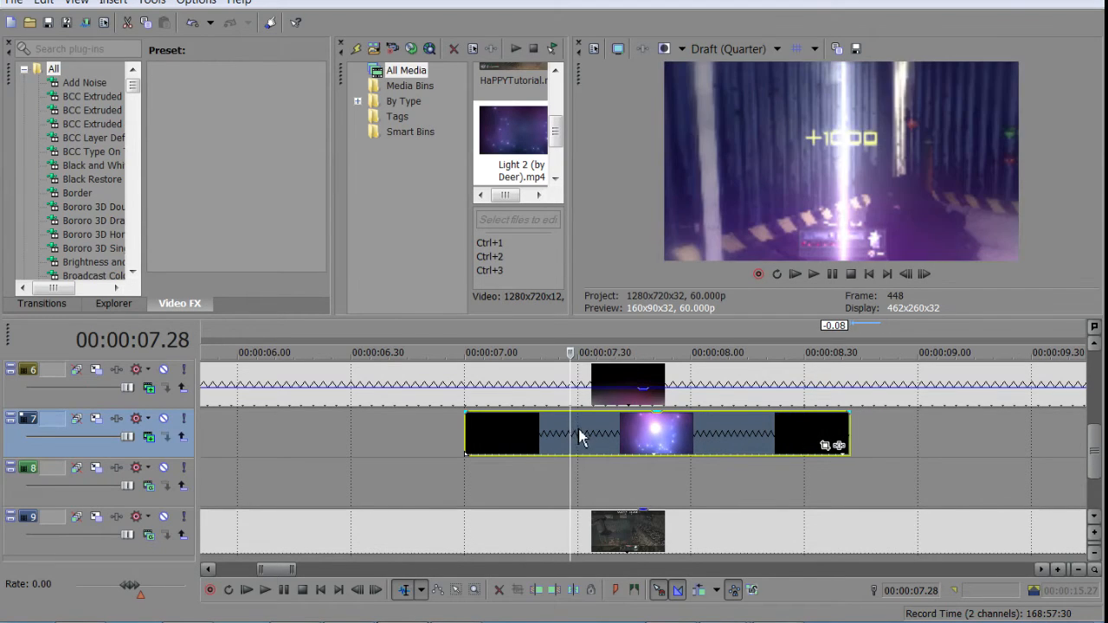
pyautogui.moveTo(573, 426); pyautogui.dragTo(603, 445)
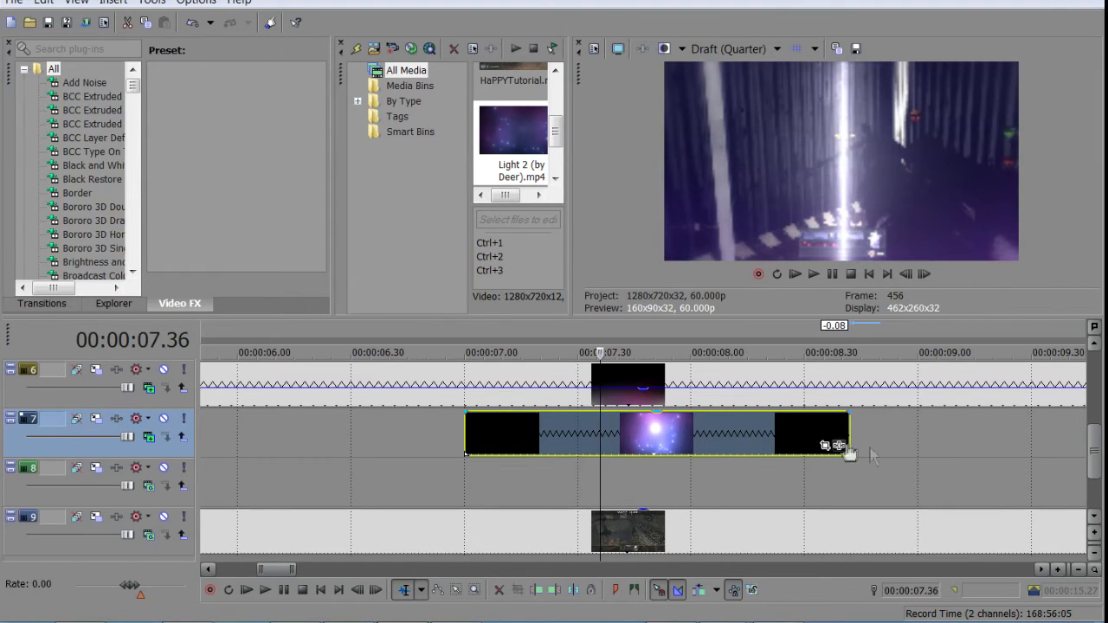
pyautogui.moveTo(827, 440)
pyautogui.mouseDown()
pyautogui.moveTo(785, 442)
pyautogui.moveTo(810, 449)
pyautogui.mouseUp()
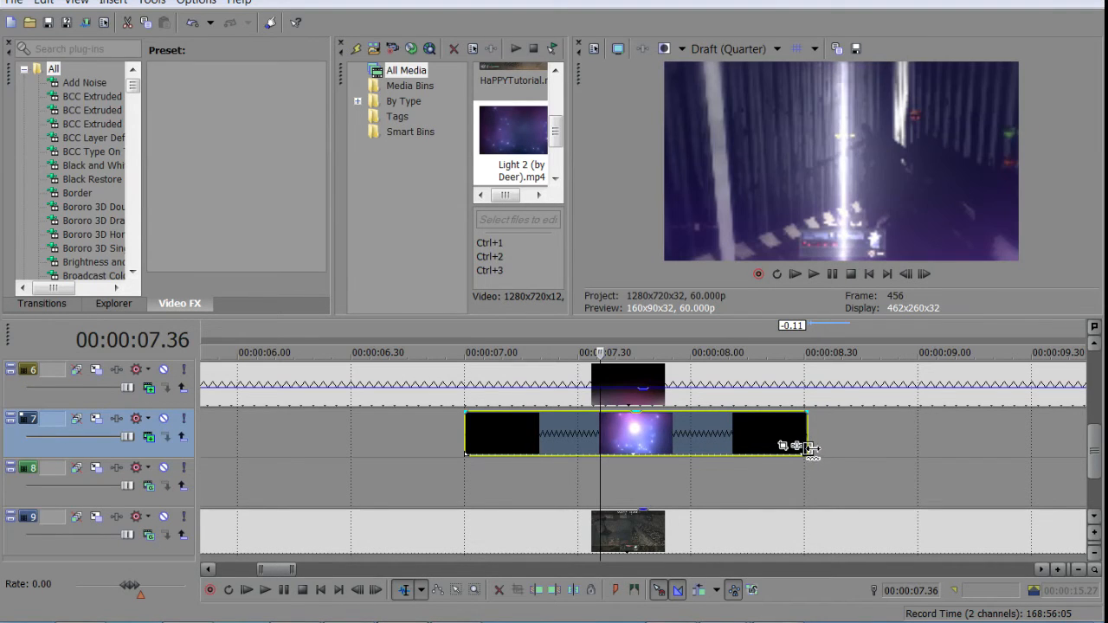
# Step frame by frame around 00:00:07.36 and back to 00:00:07.29 to examine how the overlay's flash matches the shot
pyautogui.click(924, 275)
pyautogui.click(924, 275)
pyautogui.click(923, 274)
pyautogui.click(923, 274)
pyautogui.click(913, 274)
pyautogui.click(912, 274)
pyautogui.click(913, 274)
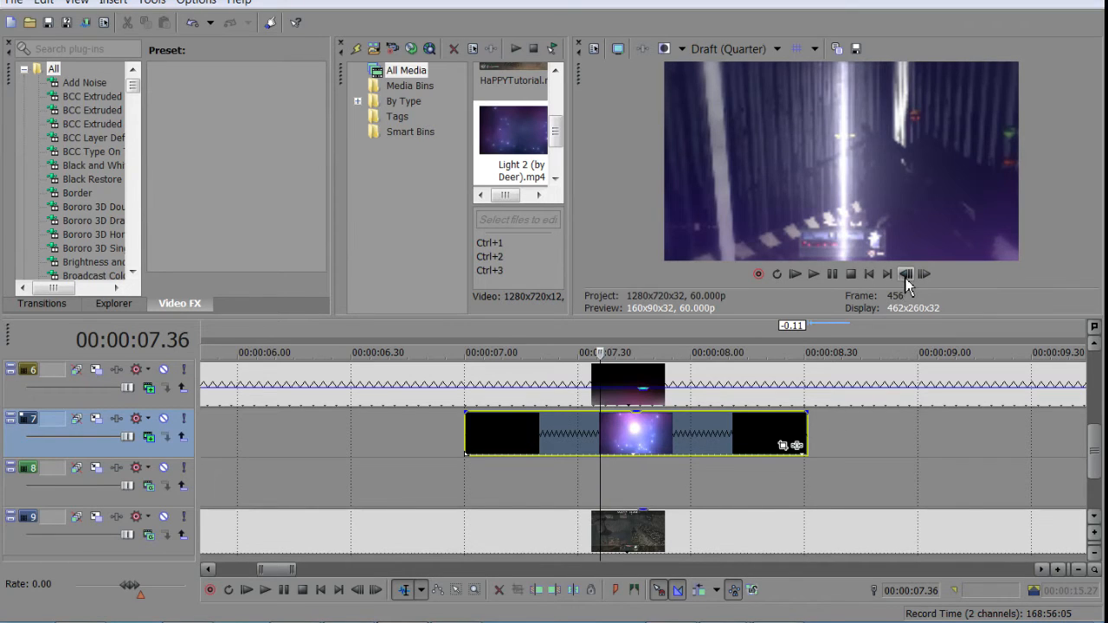
pyautogui.click(905, 275)
pyautogui.click(906, 274)
pyautogui.click(905, 275)
pyautogui.click(905, 275)
pyautogui.click(906, 275)
pyautogui.click(905, 275)
pyautogui.click(906, 275)
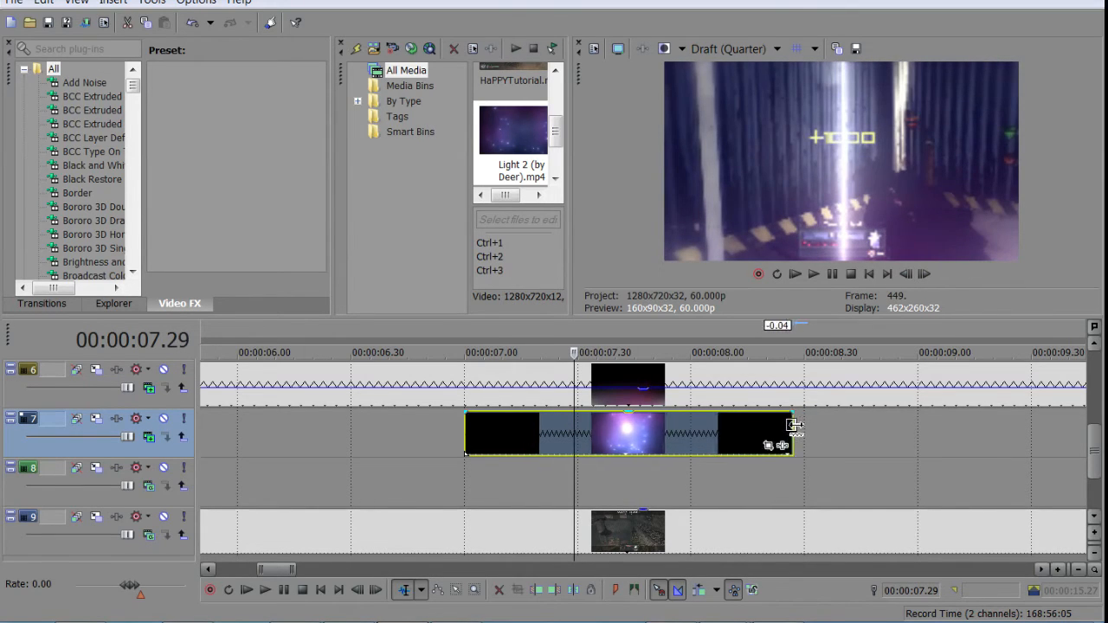
# Time-compress the Light 2 clip further to end at about 00:00:08.10 and play it back from about 00:00:06.50
pyautogui.moveTo(793, 425); pyautogui.dragTo(733, 419)
pyautogui.doubleClick(429, 396)
pyautogui.scroll(-5, 509, 375)
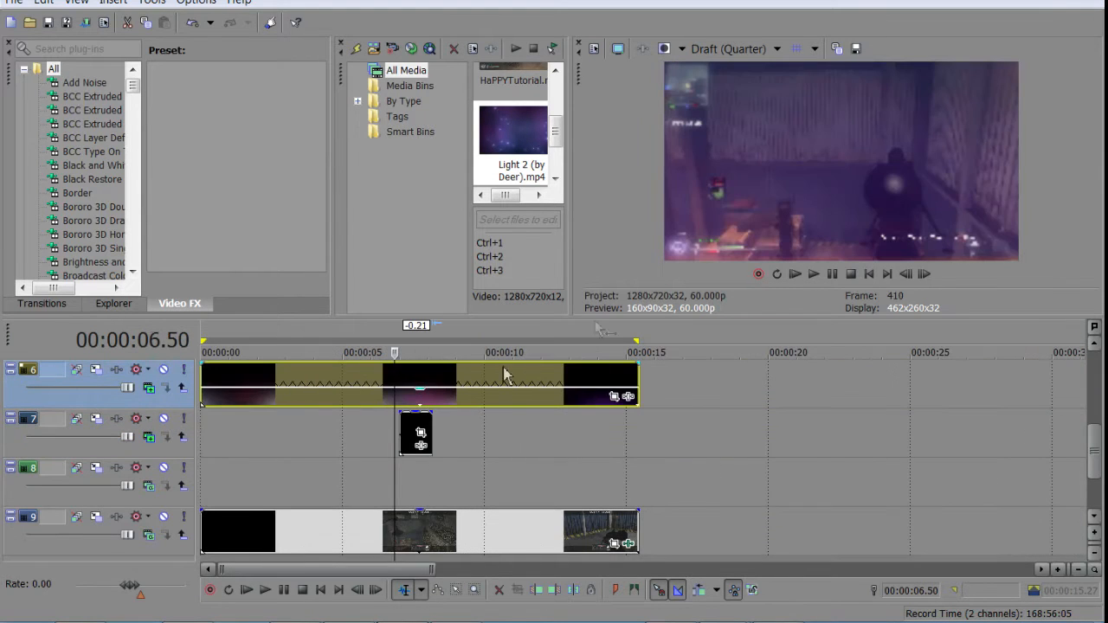
pyautogui.click(836, 277)
pyautogui.scroll(-5, 832, 401)
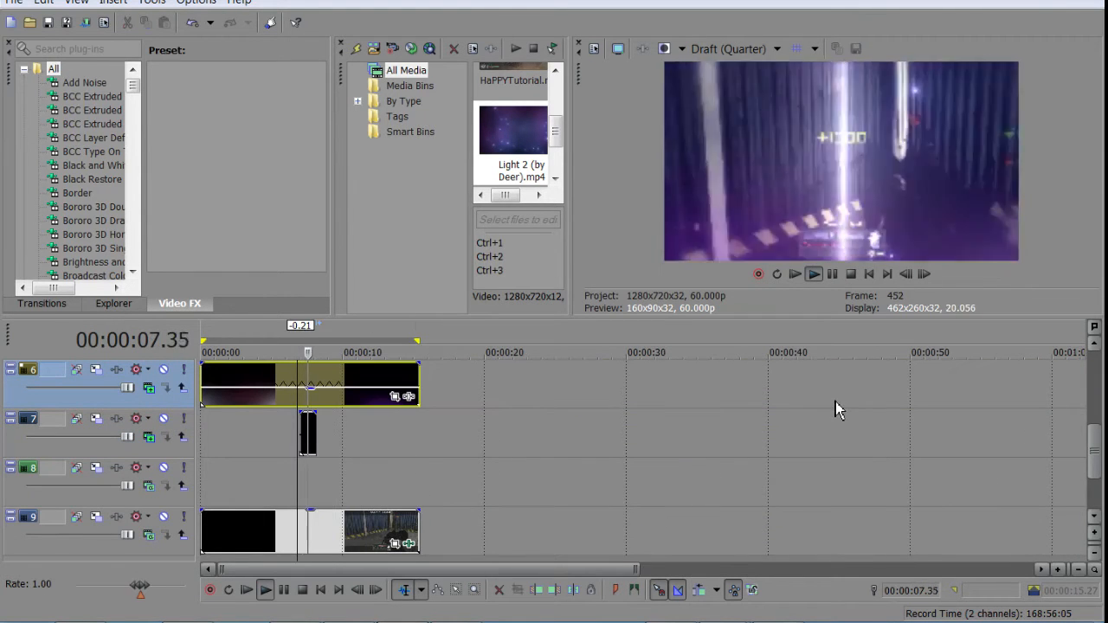
pyautogui.press('Return')
# Add a fade-out across the full length of the Light 2 clip on track 7
pyautogui.click(298, 435)
pyautogui.scroll(6, 298, 434)
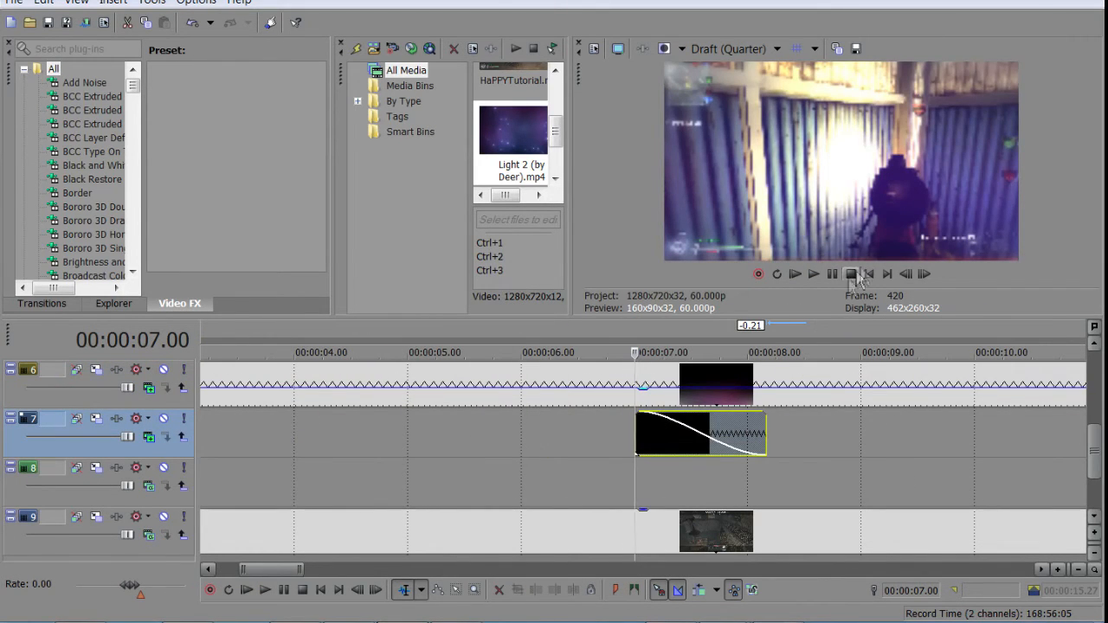
pyautogui.click(930, 276)
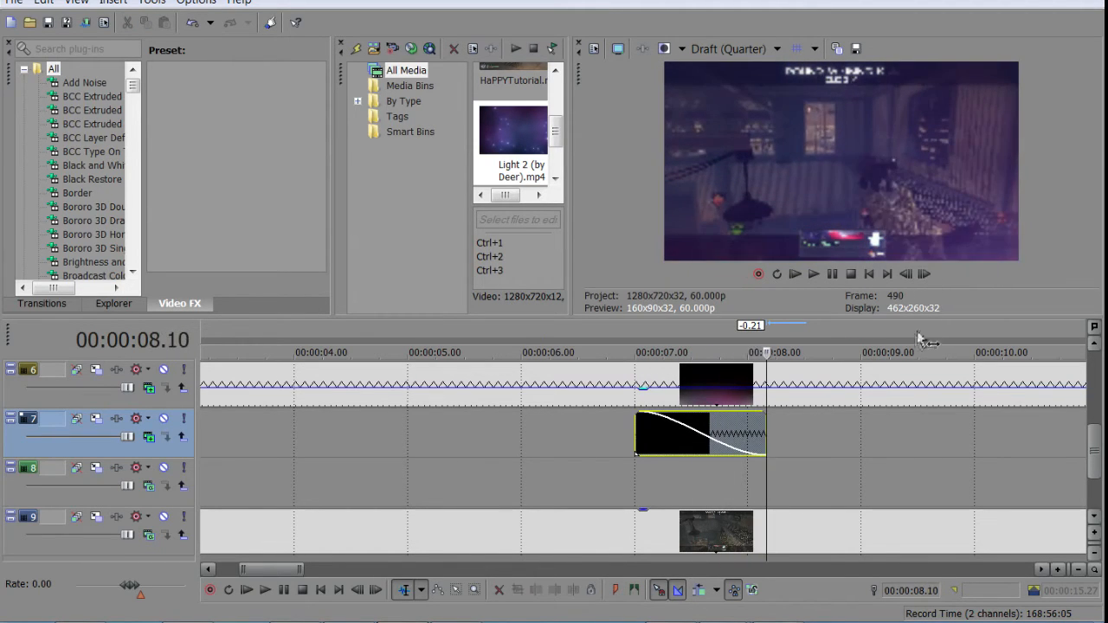
# Play on from 00:00:08.10 and step frame by frame to the bright flash at 00:00:11.37
pyautogui.scroll(-4, 831, 472)
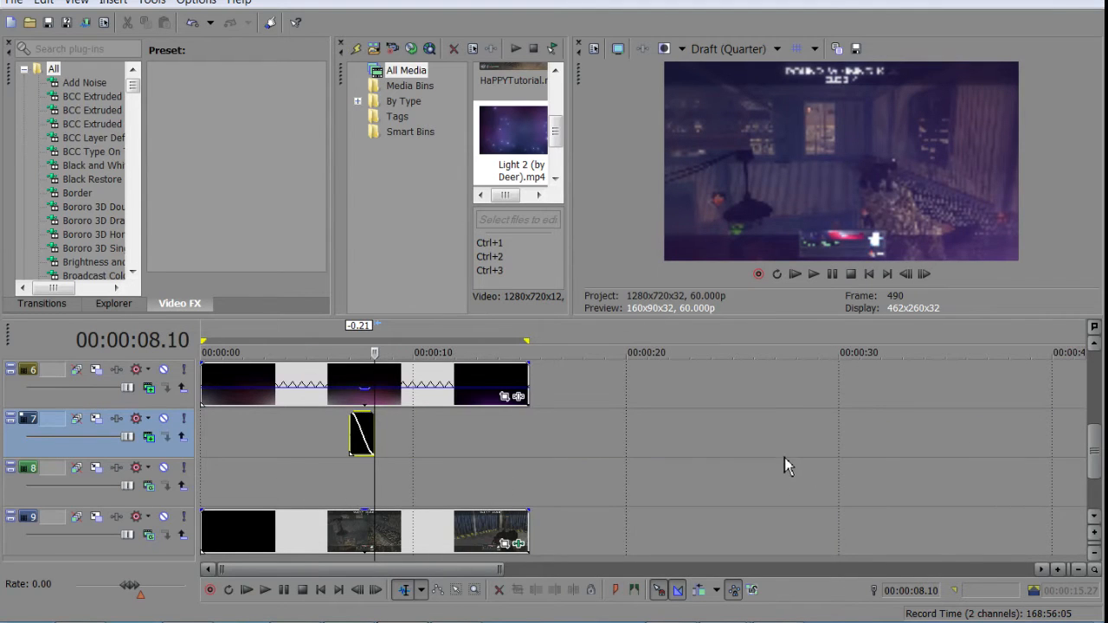
pyautogui.scroll(-5, 784, 458)
pyautogui.click(837, 280)
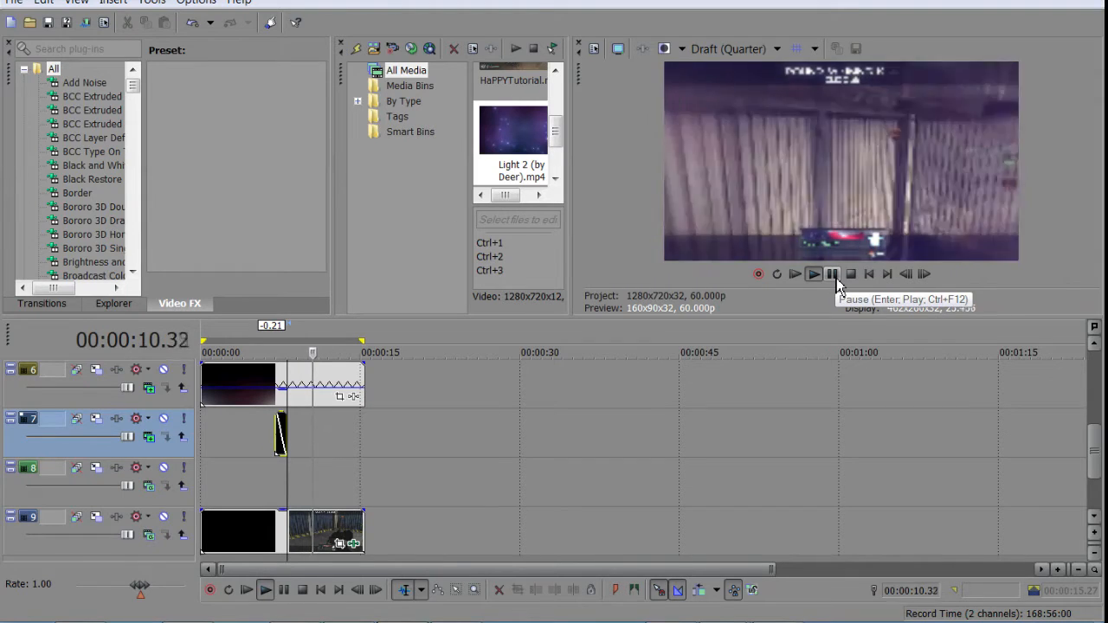
pyautogui.click(834, 275)
pyautogui.click(889, 275)
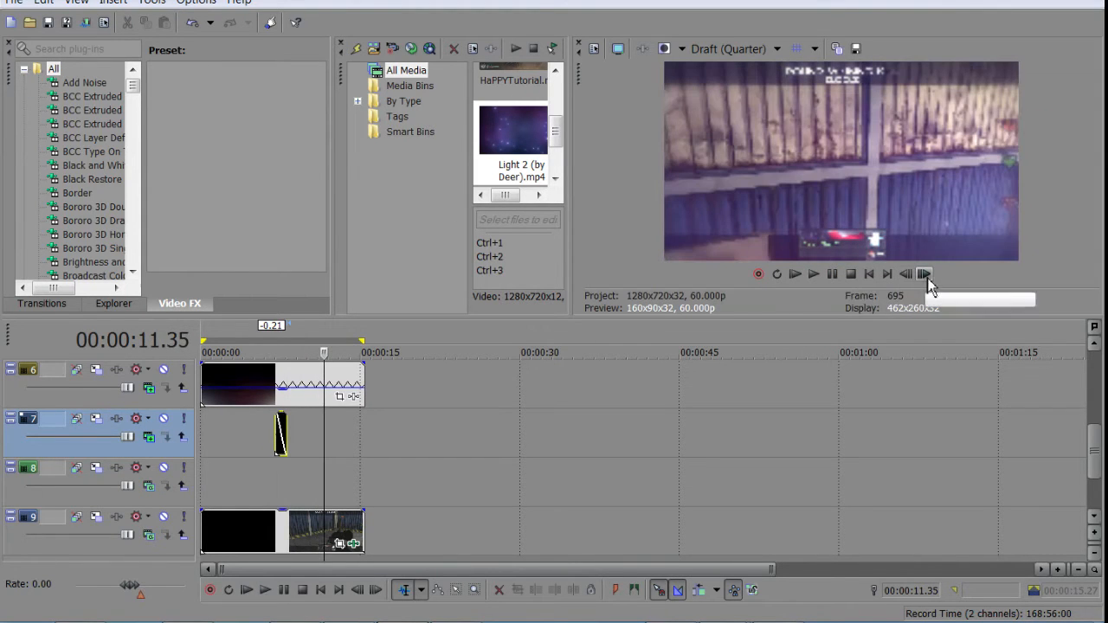
pyautogui.click(931, 279)
pyautogui.click(931, 279)
pyautogui.click(931, 279)
pyautogui.click(906, 274)
pyautogui.click(906, 274)
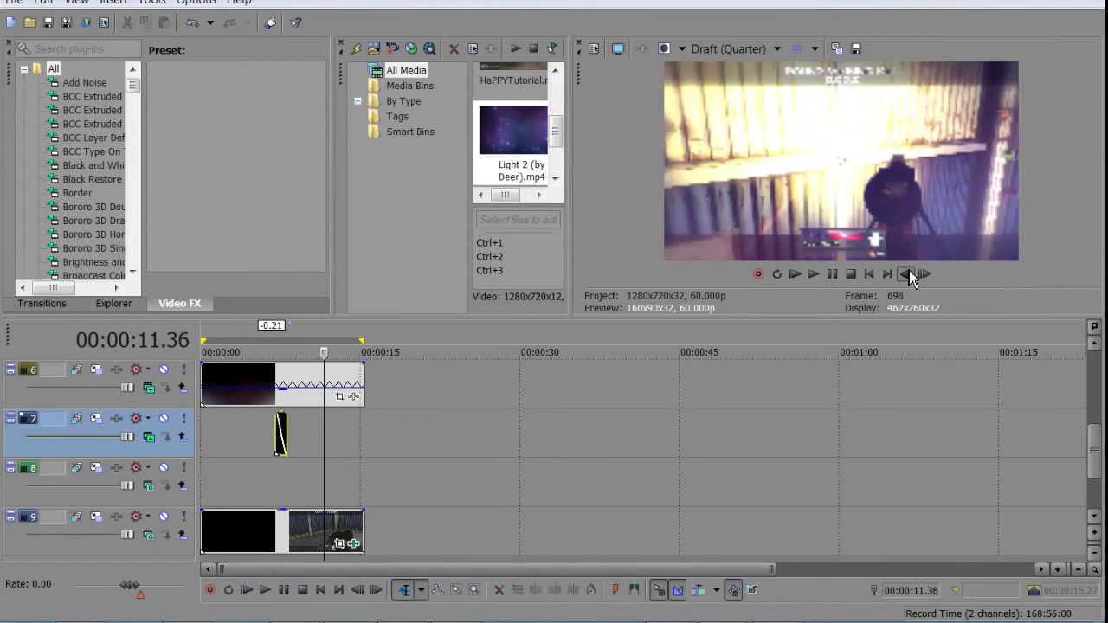
pyautogui.click(906, 274)
pyautogui.click(924, 275)
pyautogui.click(924, 274)
# Switch to the OVERLAYS Pack (by Deer) folder in Windows Explorer and preview the Metal and Light clips
pyautogui.hotkey('alt', 'Tab')
pyautogui.doubleClick(479, 272)
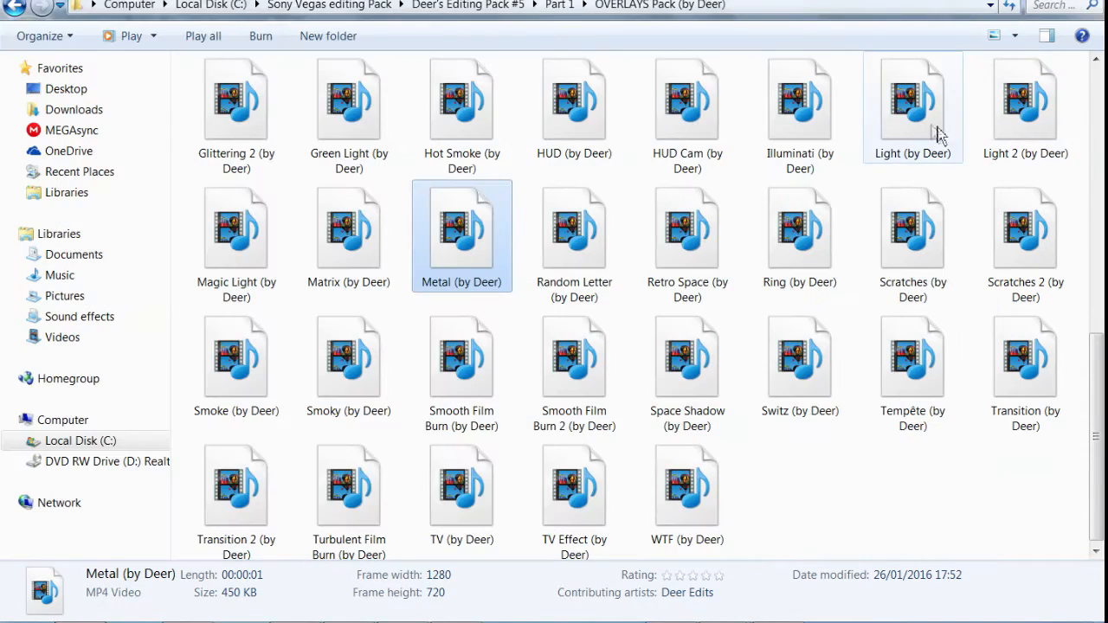
pyautogui.doubleClick(935, 132)
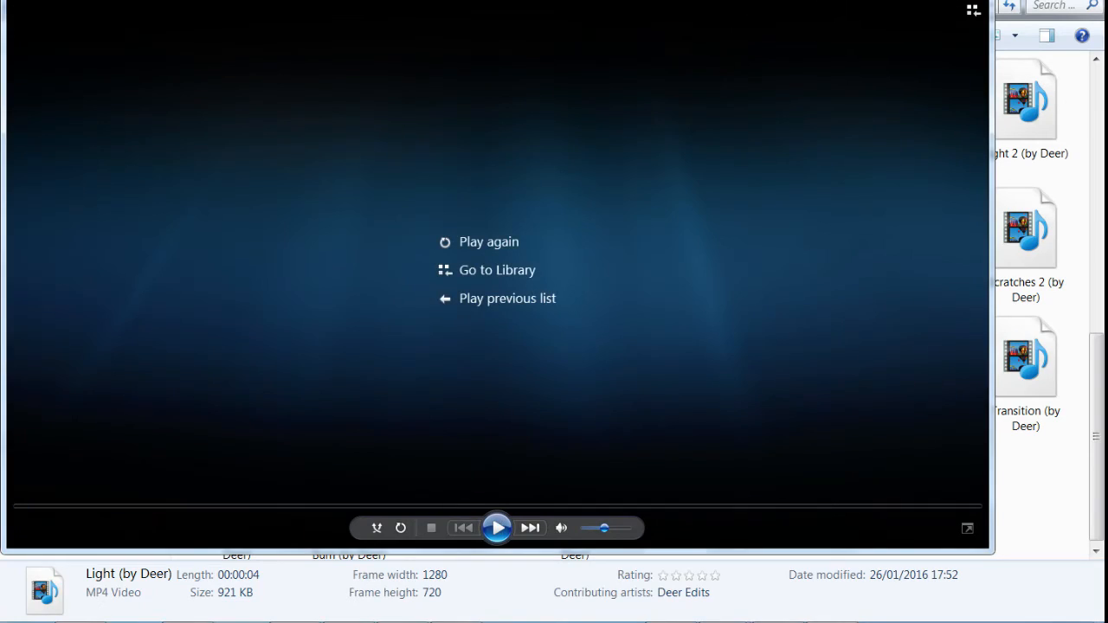
pyautogui.hotkey('alt', 'F4')
pyautogui.hotkey('alt', 'Tab')
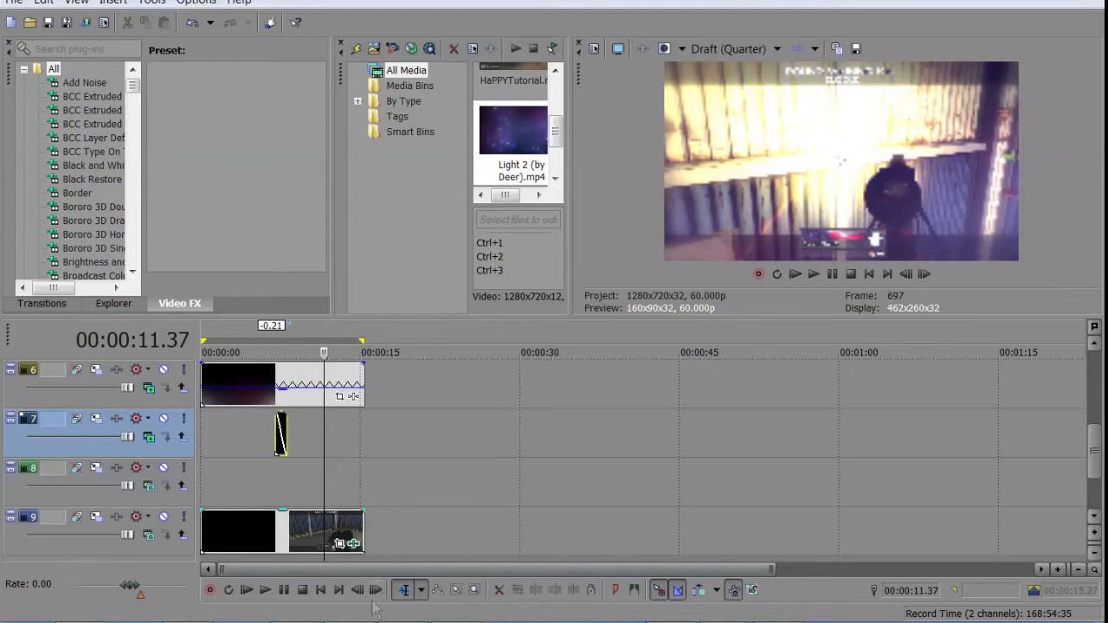
# Import the Light (by Deer) overlay from the OVERLAYS Pack (by Deer) folder and place it on track 7 at 00:00:11.37
pyautogui.click(10, 3)
pyautogui.click(304, 183)
pyautogui.moveTo(901, 130); pyautogui.dragTo(913, 275)
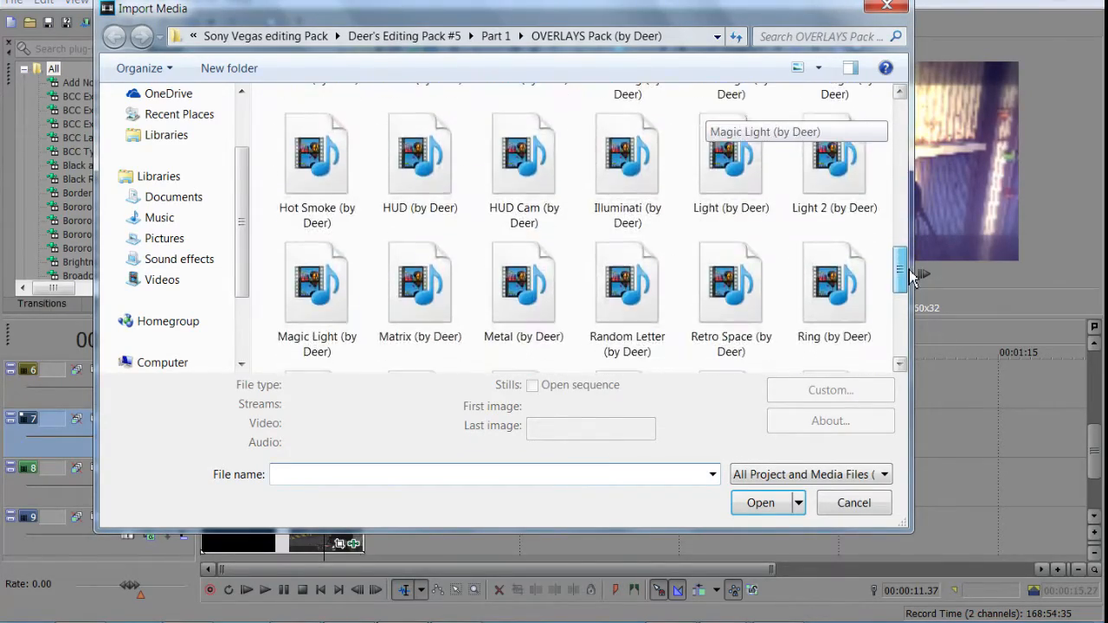
pyautogui.doubleClick(732, 173)
pyautogui.moveTo(528, 117); pyautogui.dragTo(342, 442)
pyautogui.scroll(3, 437, 468)
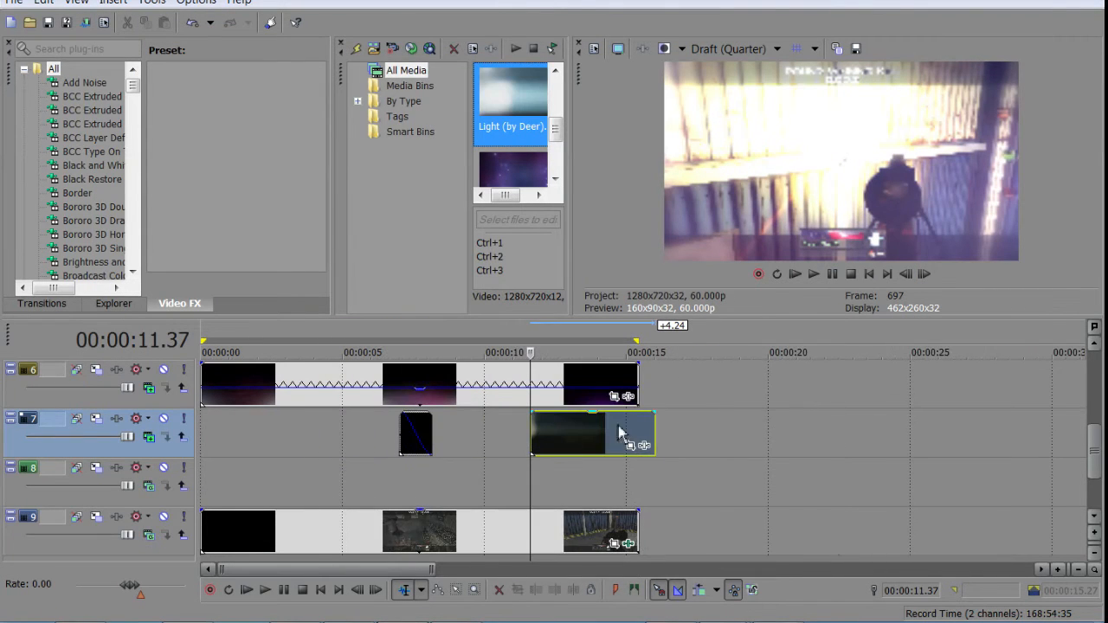
# Time-compress the Light clip by about one second to end near 00:00:15 and fade it out across its full length
pyautogui.moveTo(658, 431); pyautogui.dragTo(601, 431)
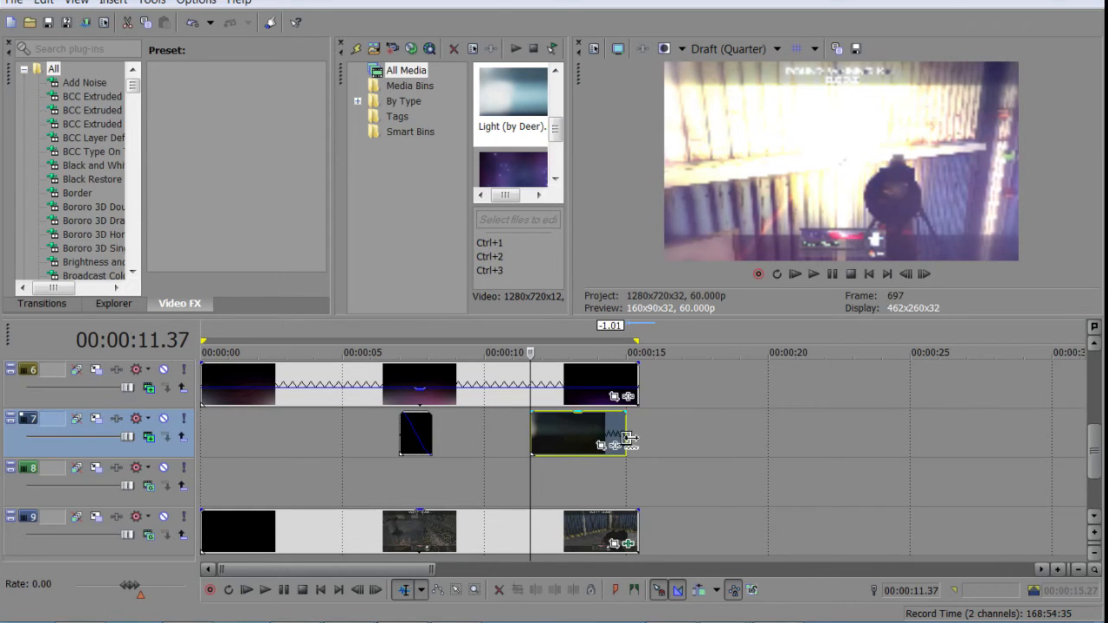
pyautogui.click(356, 425)
pyautogui.click(814, 274)
pyautogui.scroll(-2, 782, 477)
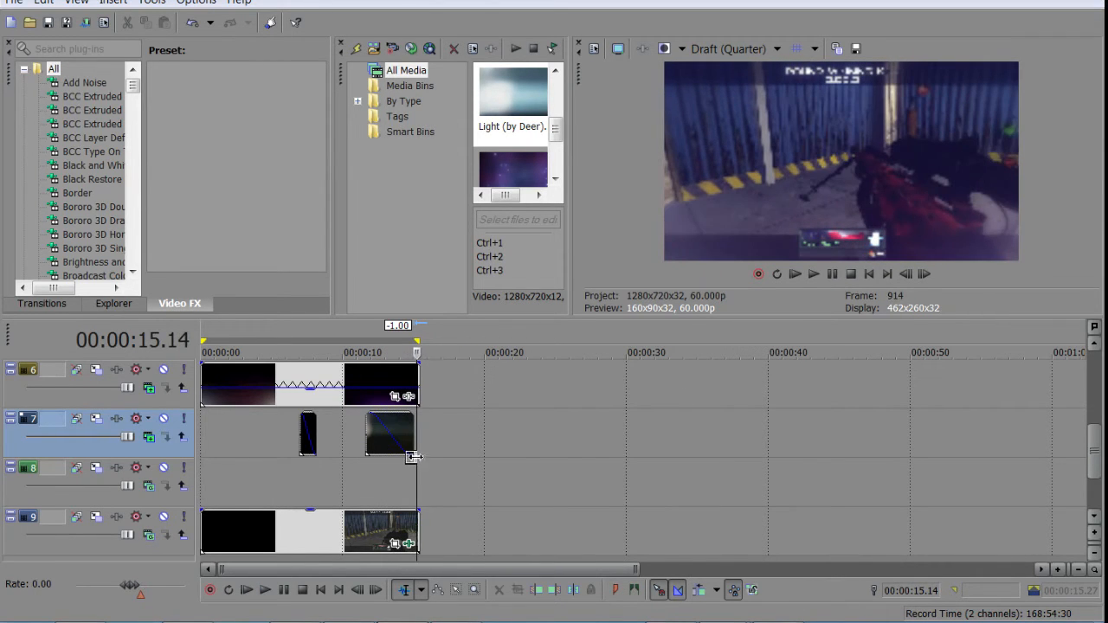
# Move the playhead back to 00:00:02.07 and play the montage with both light overlays to about 00:00:12.52
pyautogui.moveTo(418, 470); pyautogui.dragTo(233, 465)
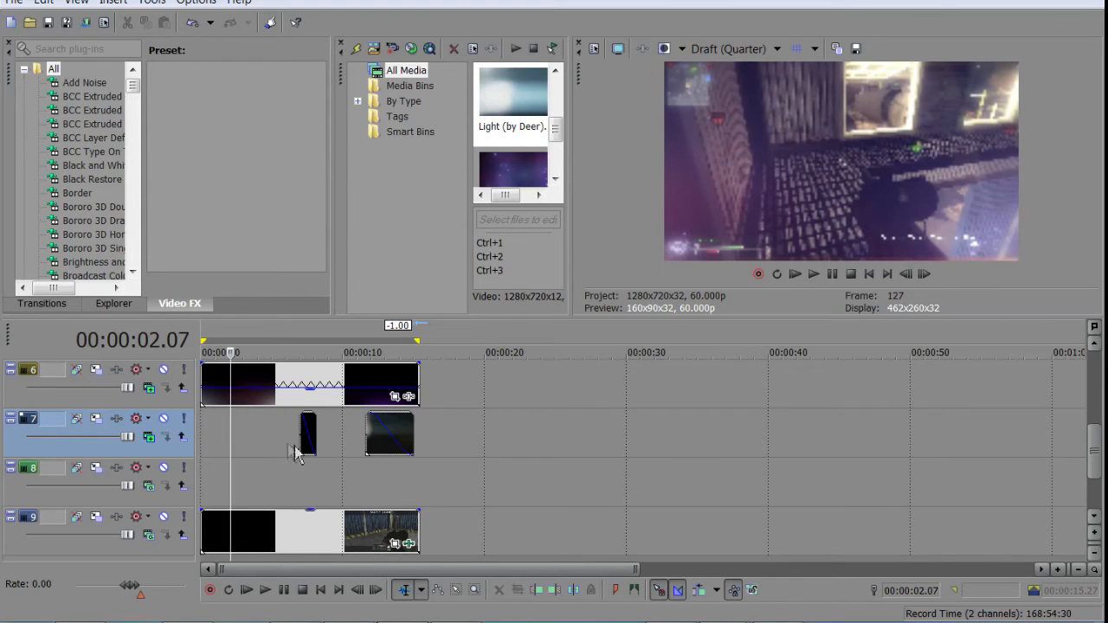
pyautogui.hotkey('alt', 'Tab')
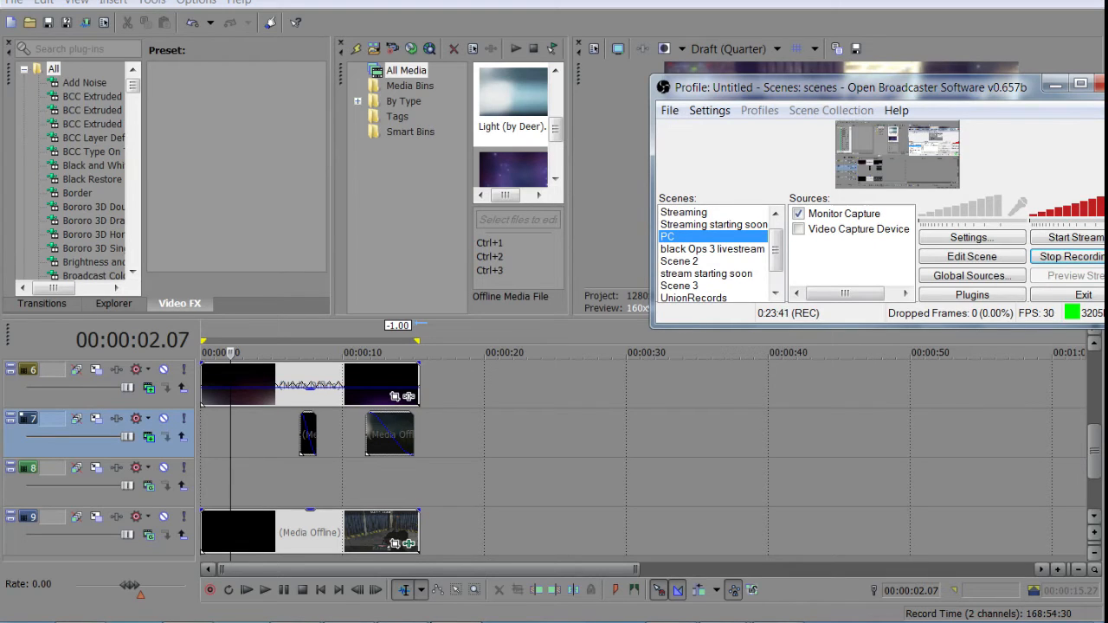
pyautogui.hotkey('alt', 'Tab')
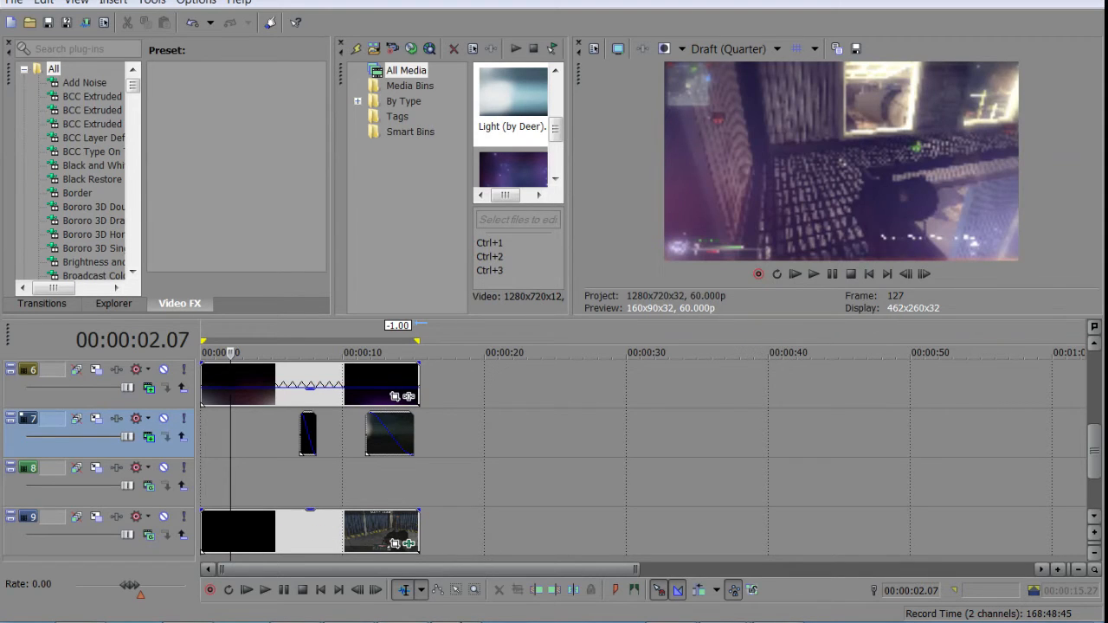
pyautogui.click(802, 276)
pyautogui.scroll(-4, 846, 354)
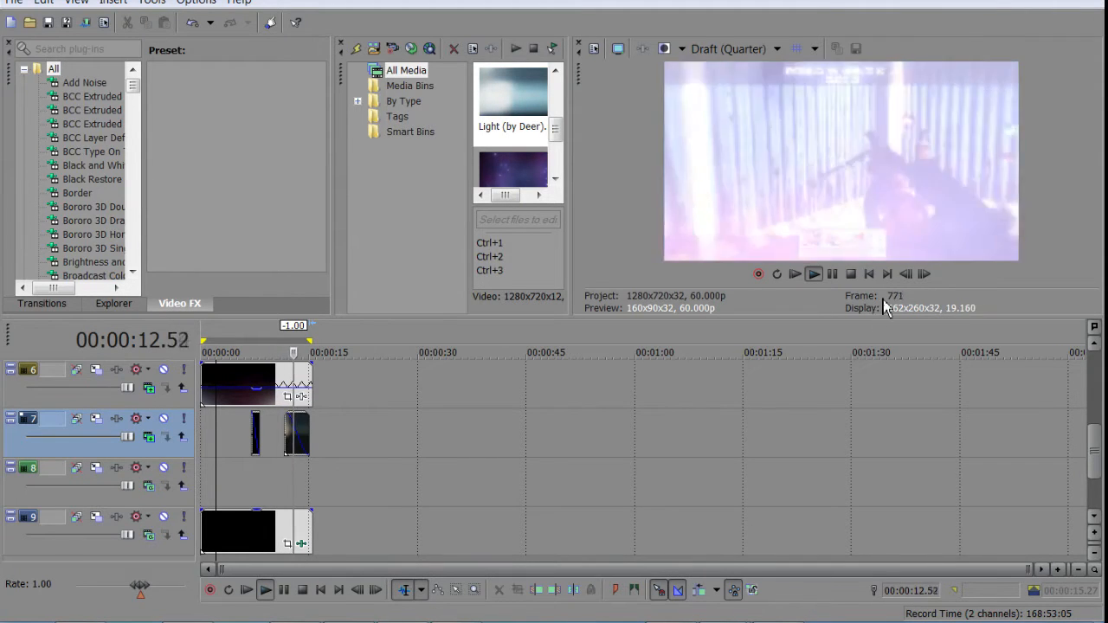
pyautogui.click(833, 274)
# Find the gunshot frame in the montage on track 9 and split the clip there at 00:00:07.00
pyautogui.click(243, 542)
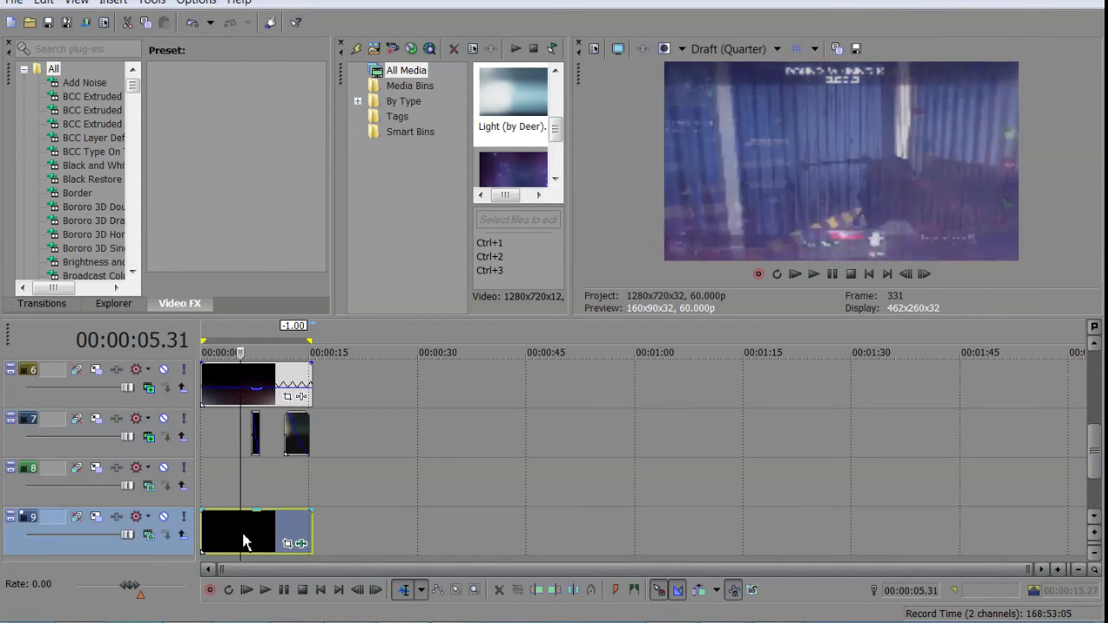
pyautogui.scroll(5, 410, 505)
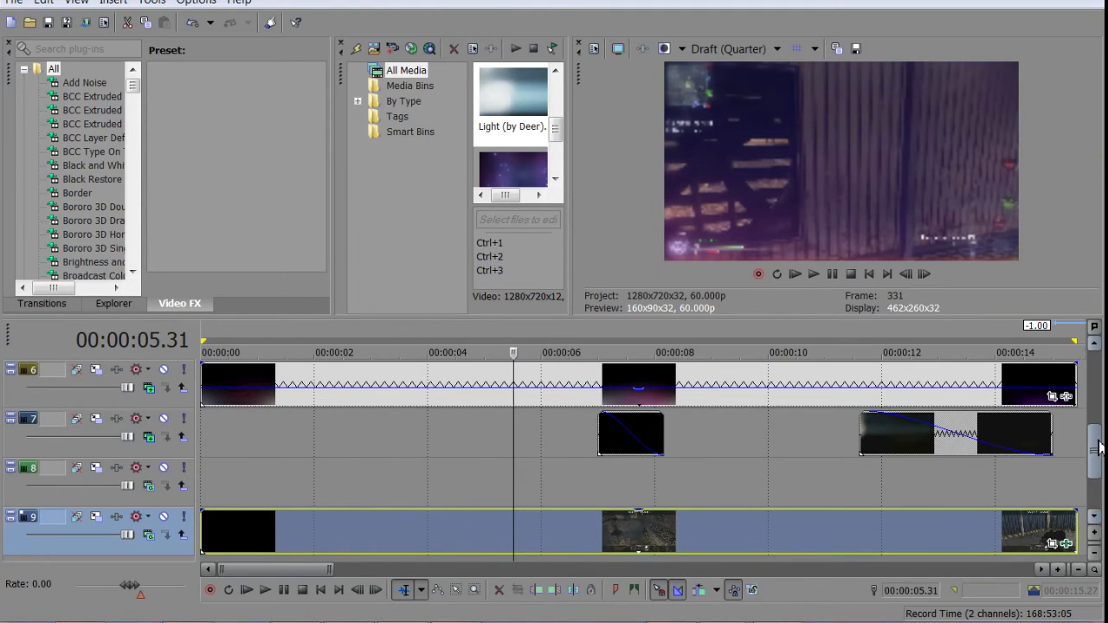
pyautogui.moveTo(1100, 447)
pyautogui.mouseDown()
pyautogui.moveTo(1098, 476)
pyautogui.moveTo(1087, 365)
pyautogui.moveTo(1096, 468)
pyautogui.mouseUp()
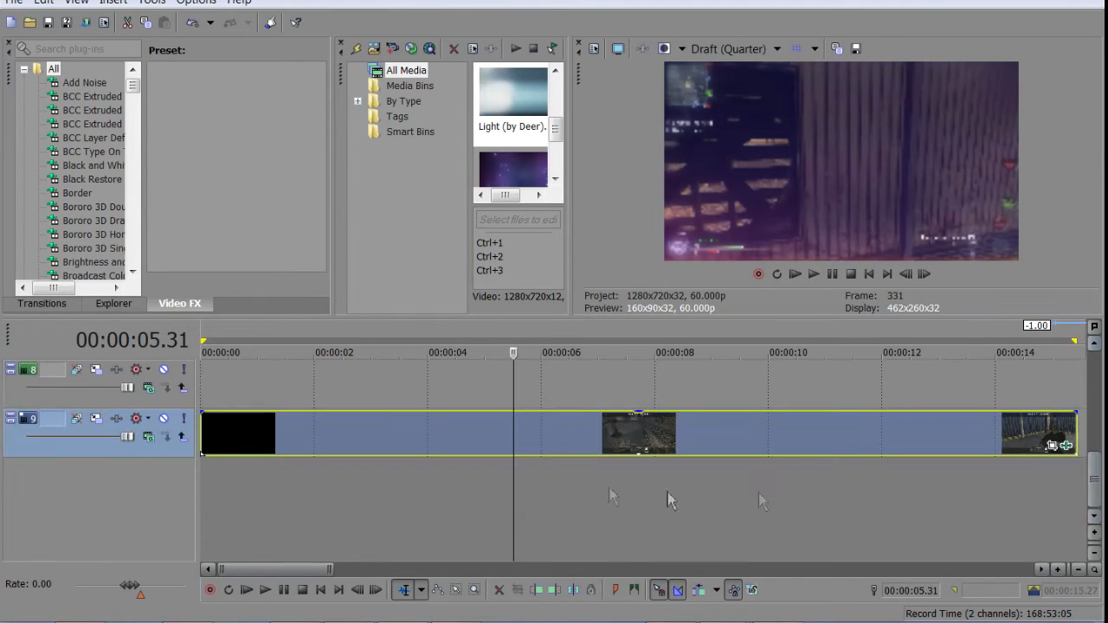
pyautogui.click(493, 445)
pyautogui.scroll(1, 725, 453)
pyautogui.click(814, 274)
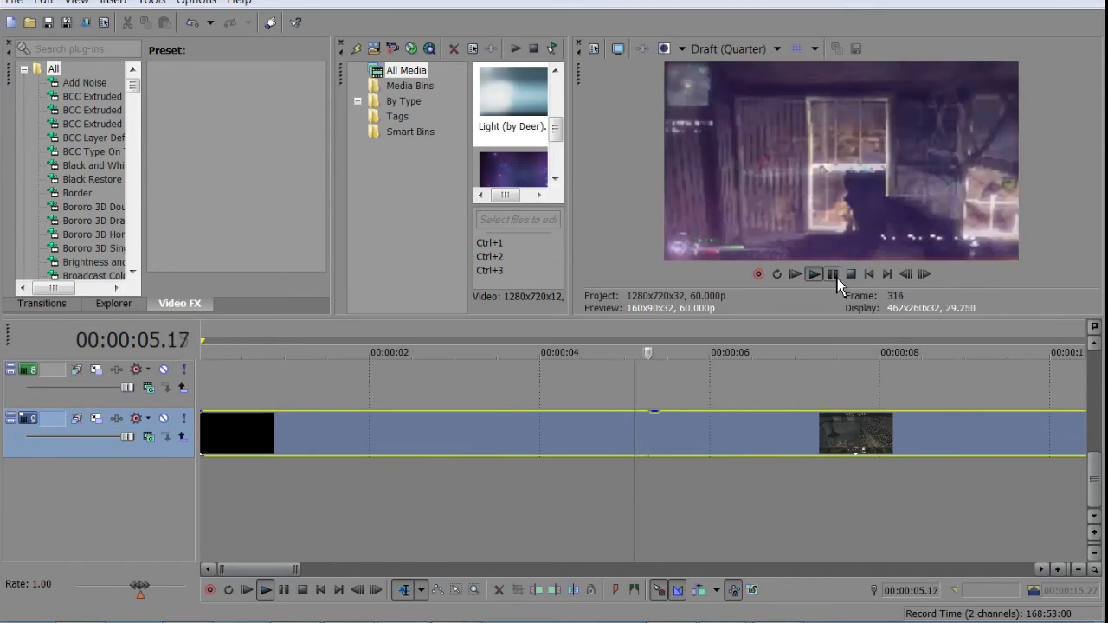
pyautogui.click(835, 279)
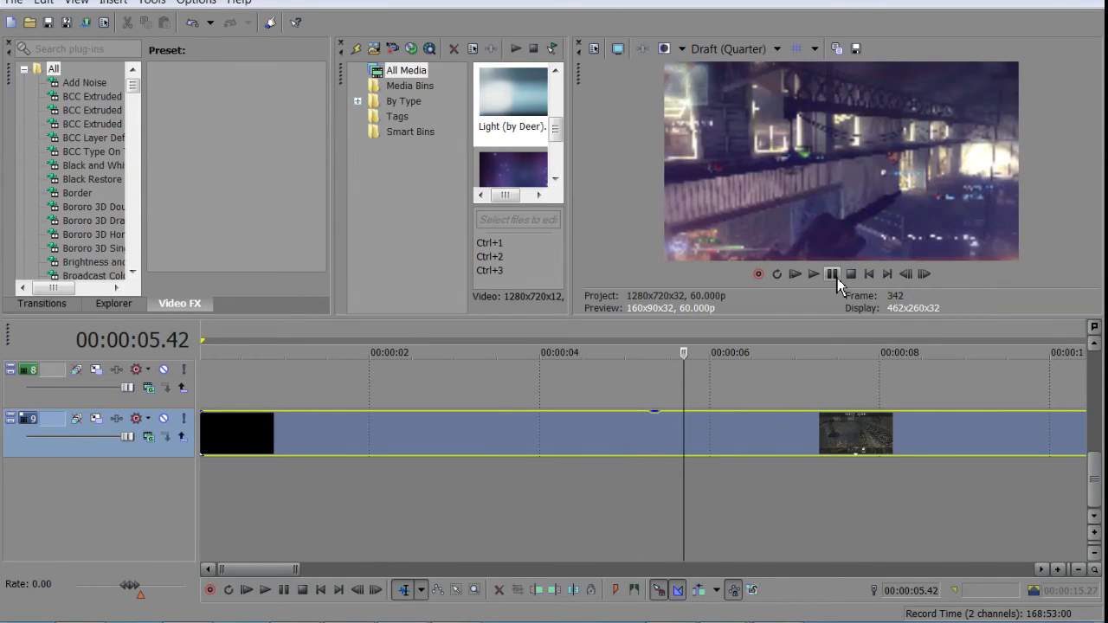
pyautogui.click(833, 274)
pyautogui.scroll(-2, 817, 317)
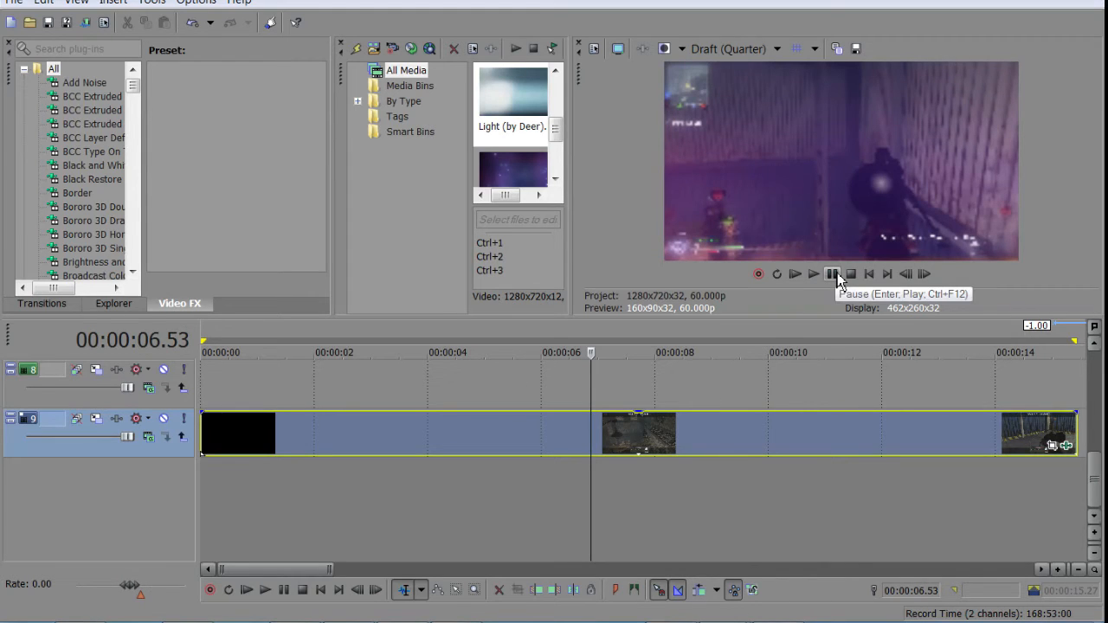
pyautogui.click(834, 273)
pyautogui.click(905, 274)
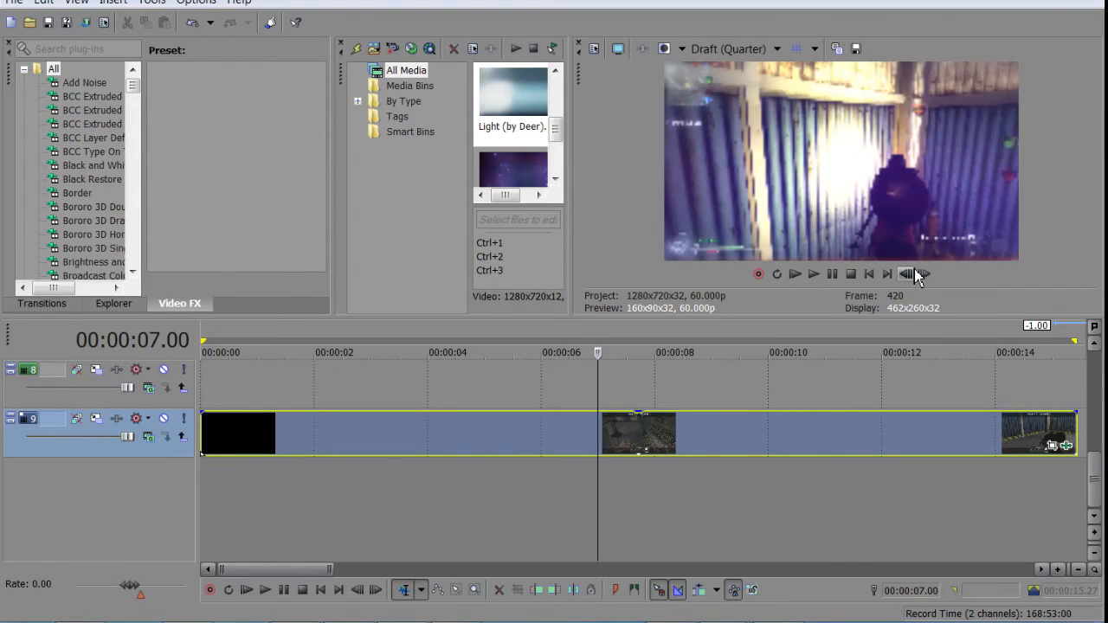
pyautogui.press('s')
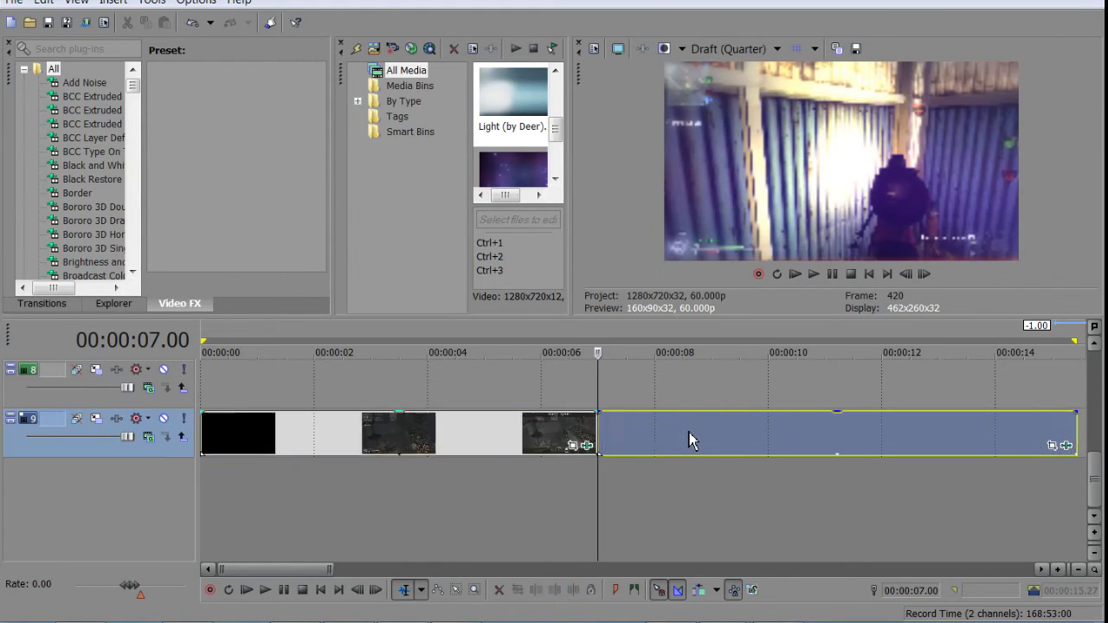
# Find the start of the round-winning-kill shot and split the track 9 montage at 00:00:07.39
pyautogui.click(833, 274)
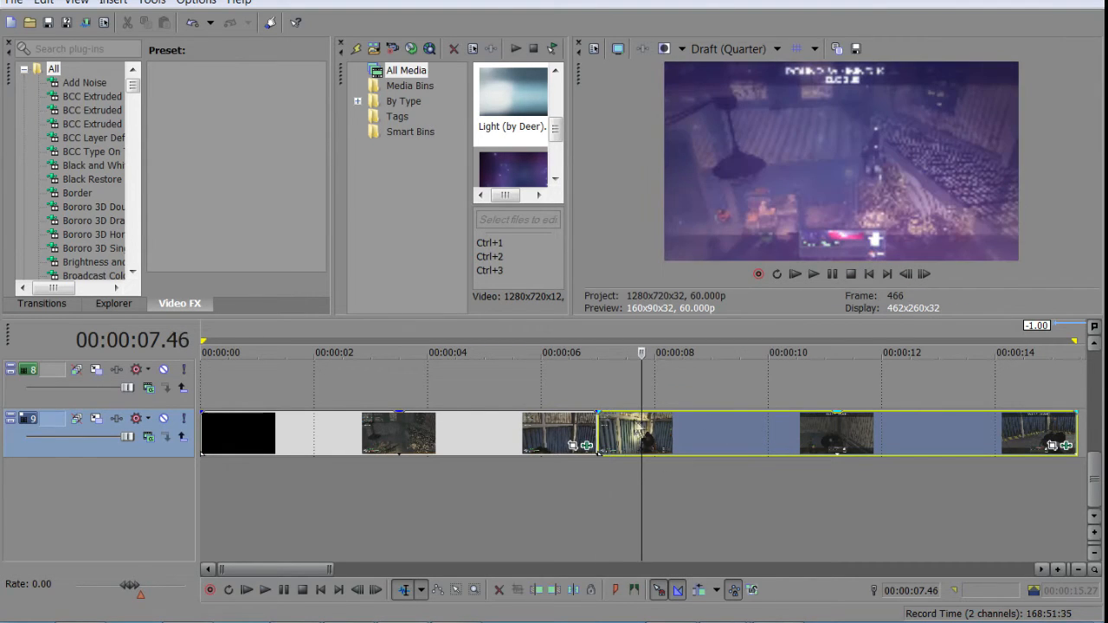
pyautogui.click(631, 438)
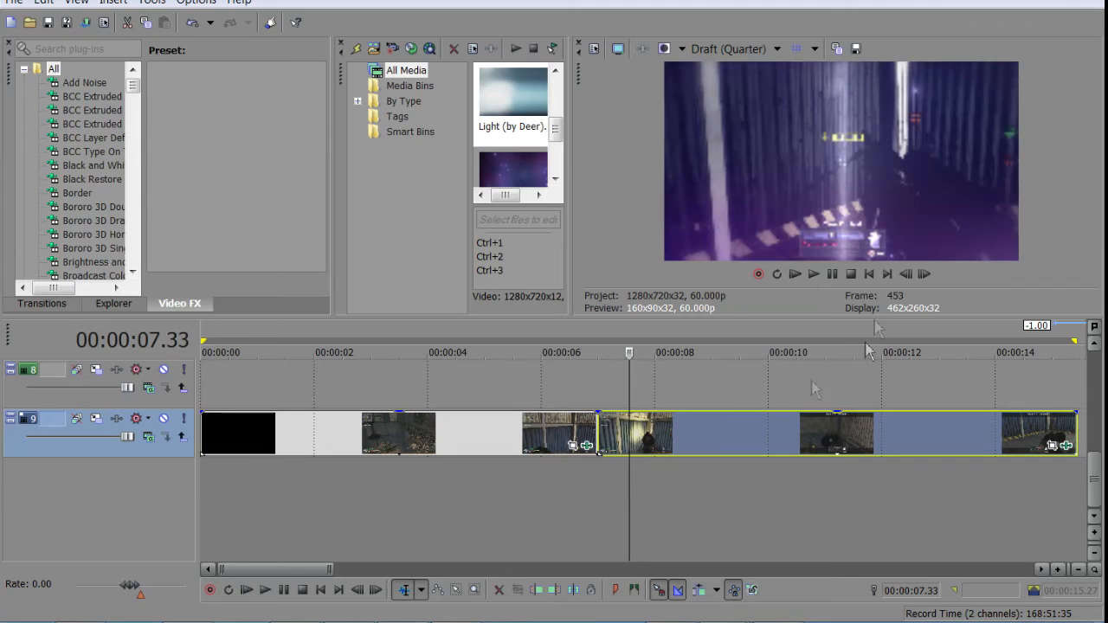
pyautogui.click(833, 275)
pyautogui.click(833, 275)
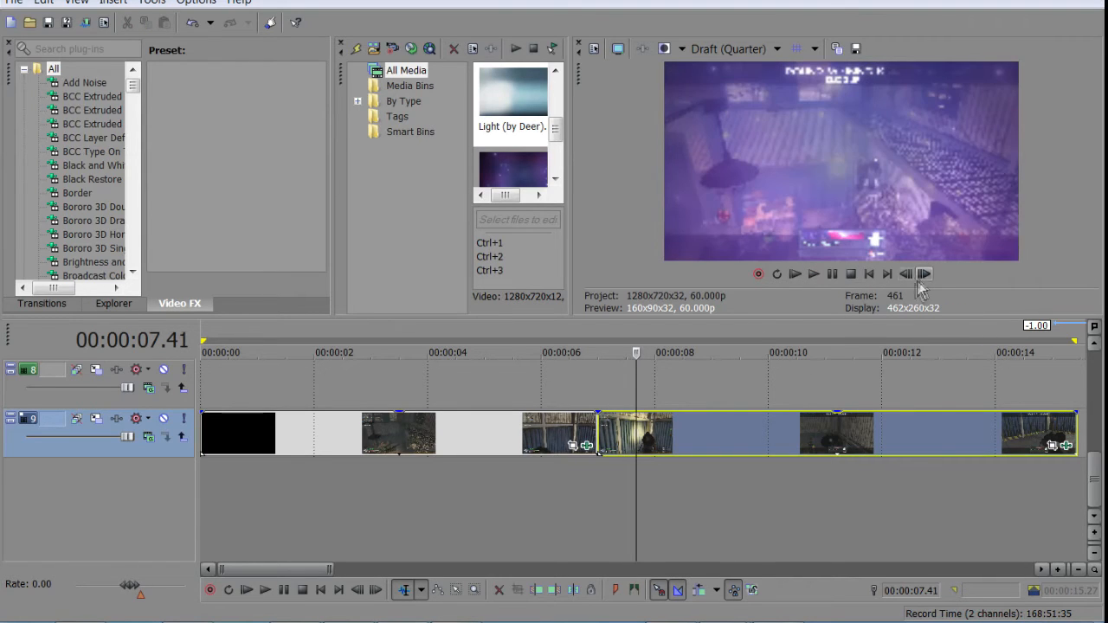
pyautogui.click(906, 274)
pyautogui.click(906, 274)
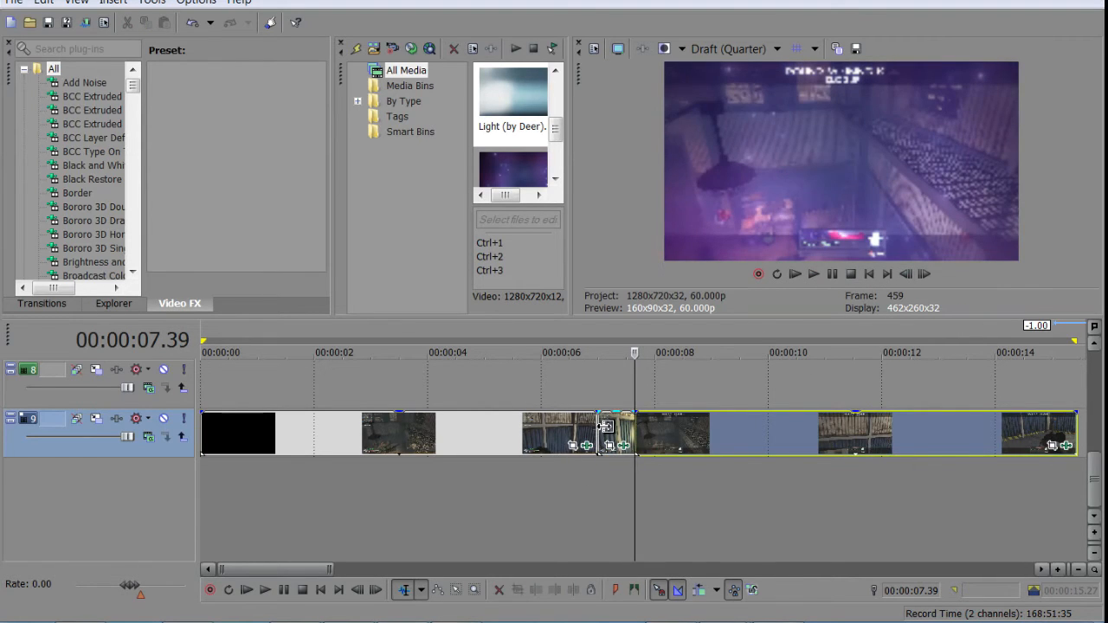
# Open Event Pan/Crop for the short clip between 00:00:07.00 and 00:00:07.39 and set Maintain aspect ratio to No
pyautogui.click(607, 427)
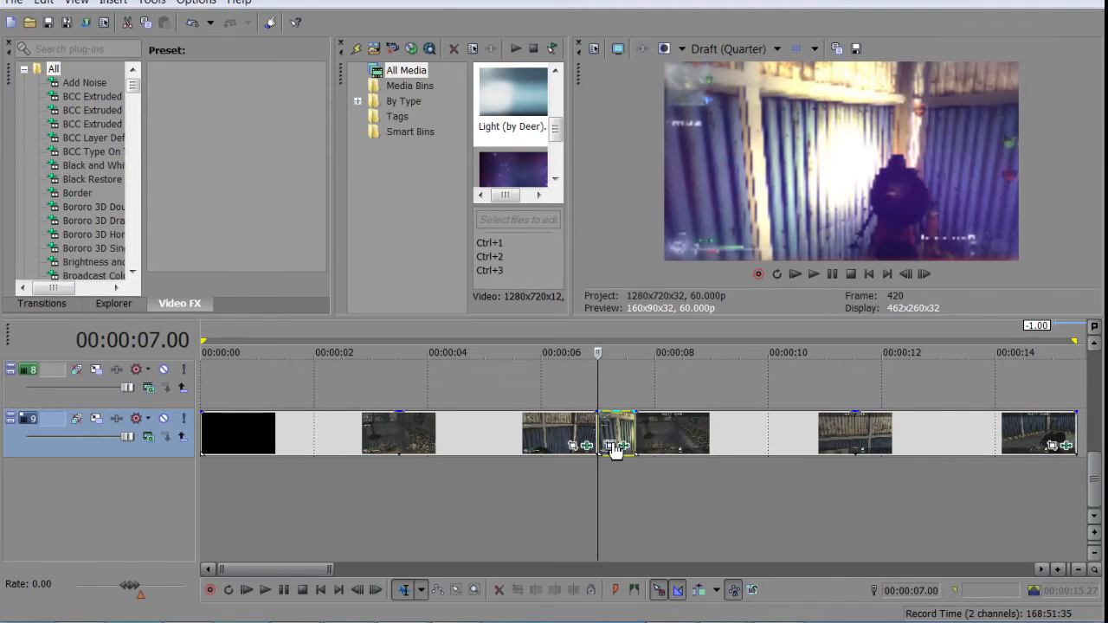
pyautogui.click(611, 447)
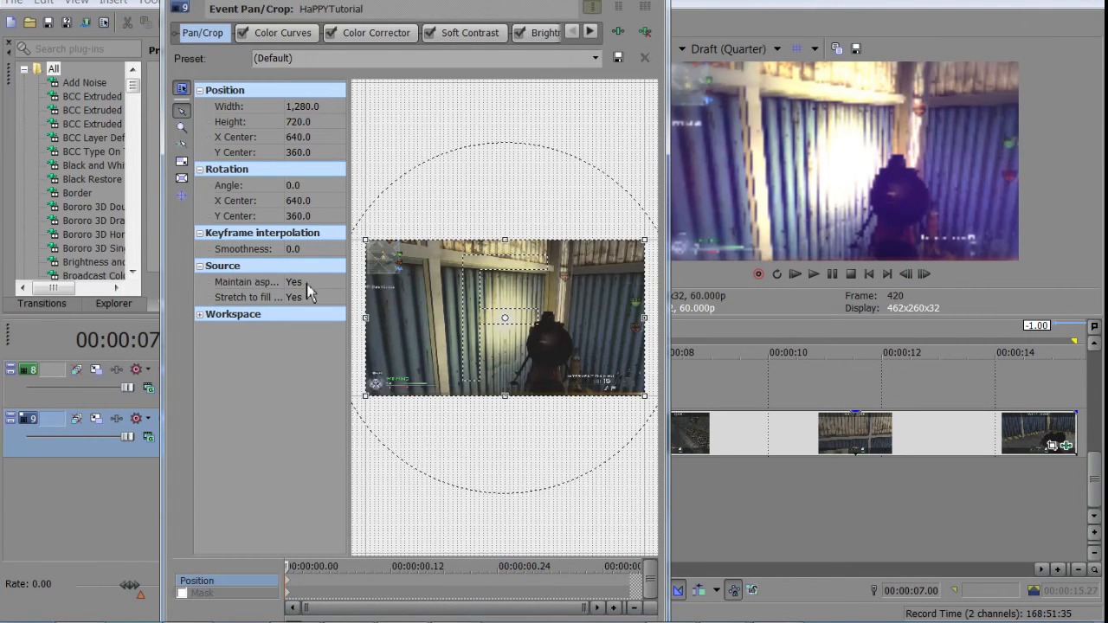
pyautogui.click(249, 286)
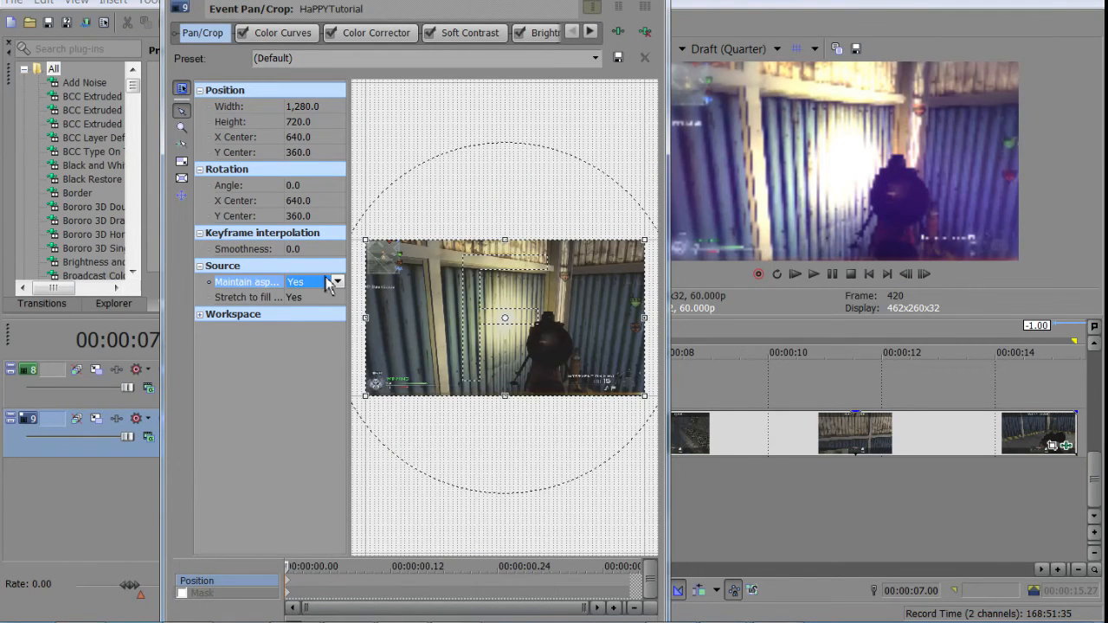
pyautogui.click(338, 283)
pyautogui.click(314, 308)
# Crop the short clip's opening frame to about 1132 × 614 and set that position keyframe to Fast interpolation
pyautogui.moveTo(645, 235); pyautogui.dragTo(625, 274)
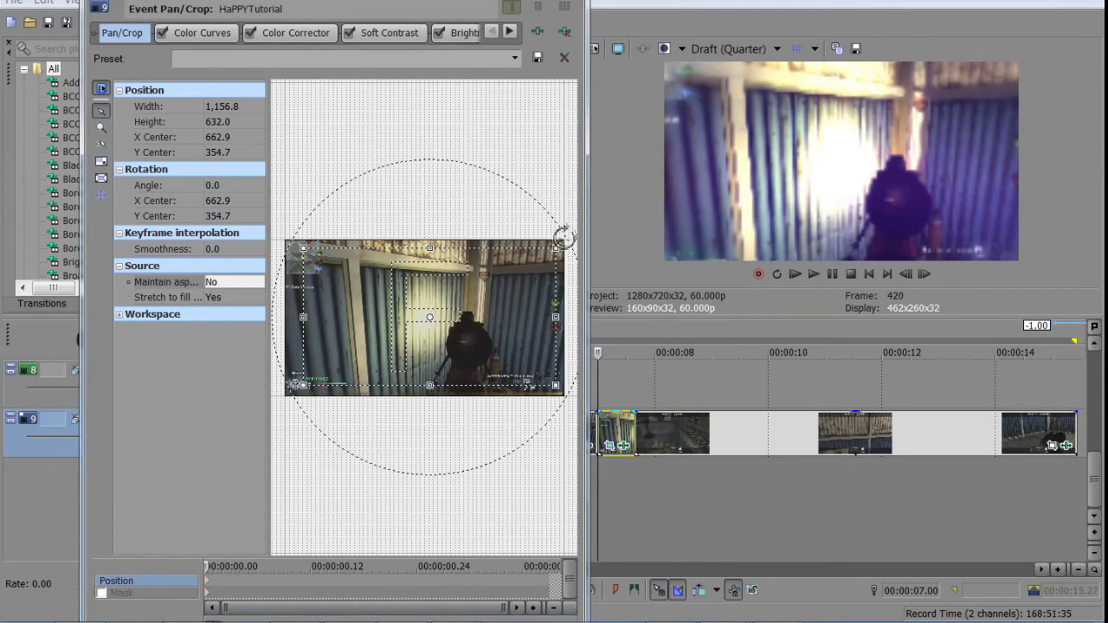
pyautogui.moveTo(540, 260)
pyautogui.mouseDown()
pyautogui.moveTo(555, 250)
pyautogui.moveTo(551, 269)
pyautogui.mouseUp()
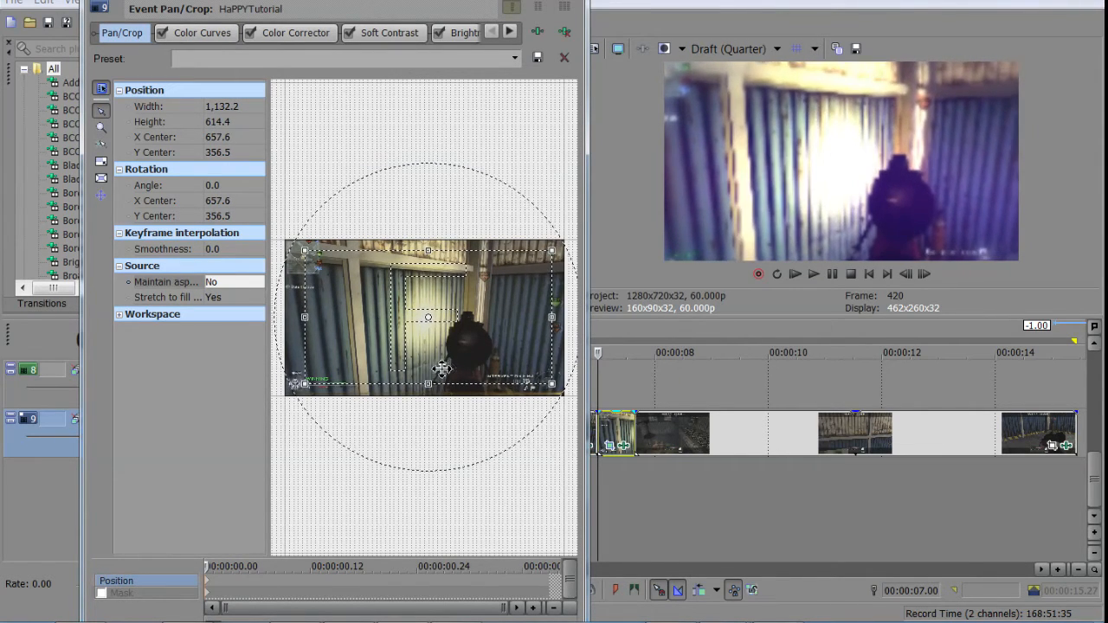
pyautogui.rightClick(211, 591)
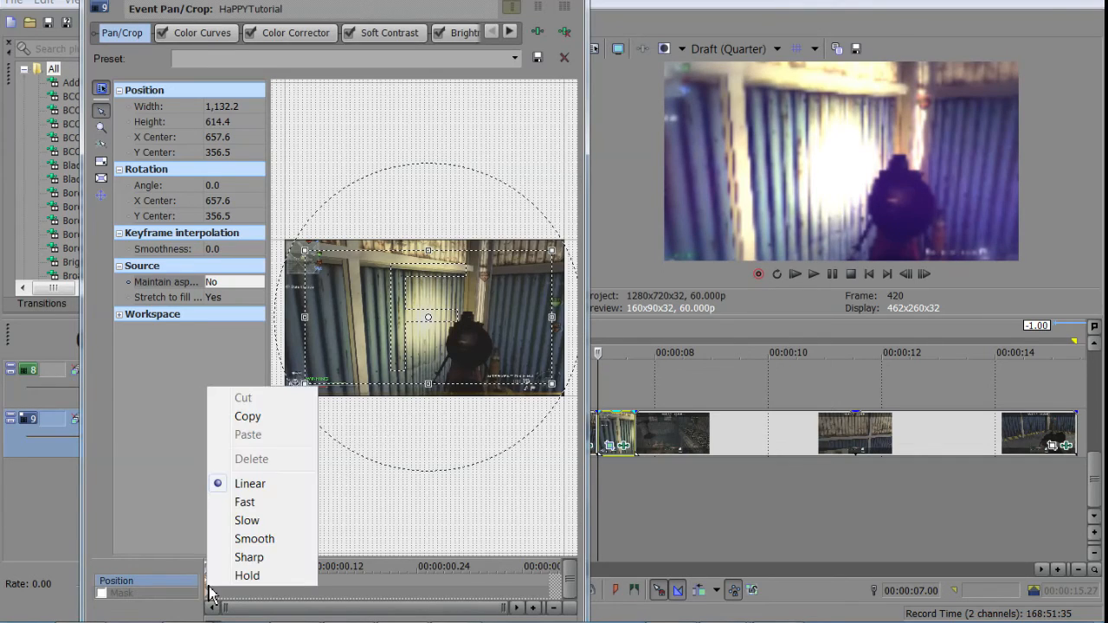
pyautogui.click(248, 502)
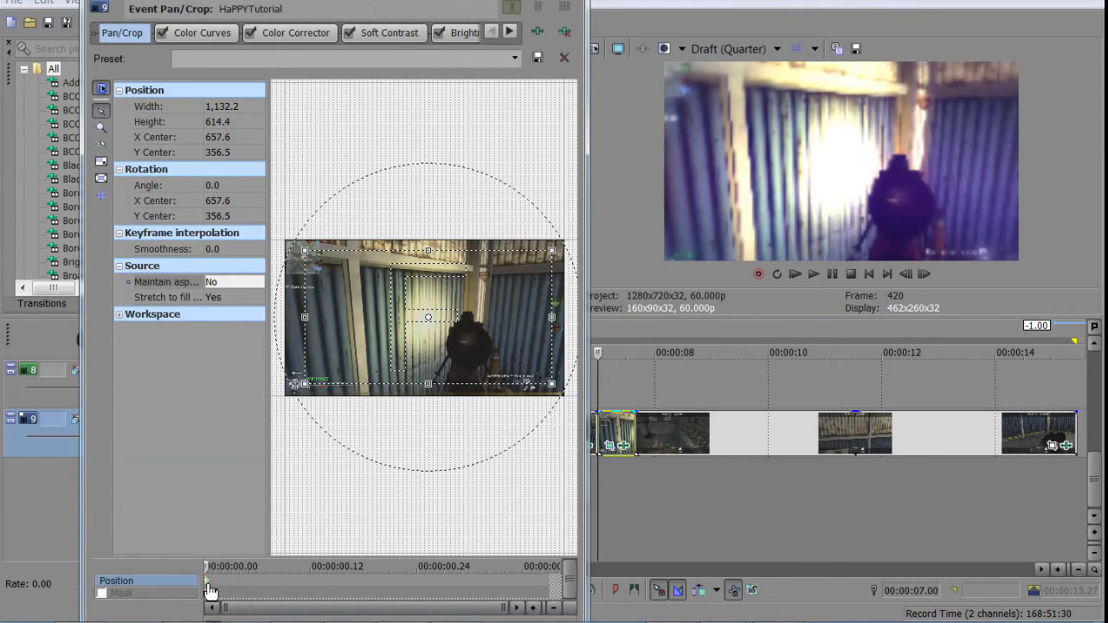
pyautogui.rightClick(210, 592)
pyautogui.click(217, 500)
# Restore the crop to the full 1280 × 720 frame at the short clip's end and close Event Pan/Crop
pyautogui.moveTo(208, 565); pyautogui.dragTo(549, 566)
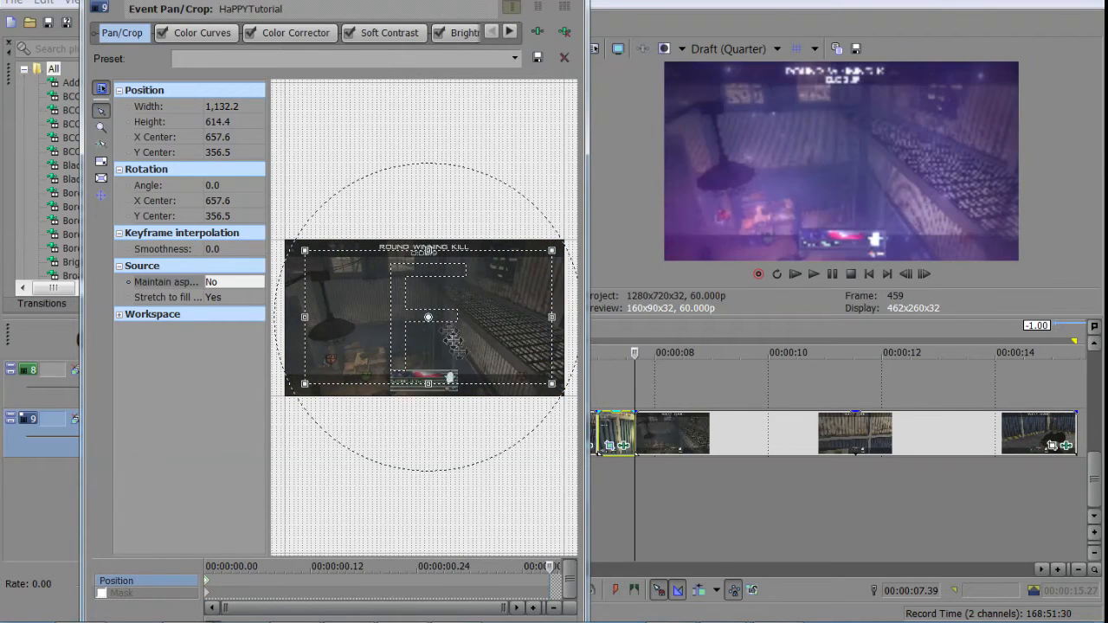
pyautogui.rightClick(439, 295)
pyautogui.click(459, 299)
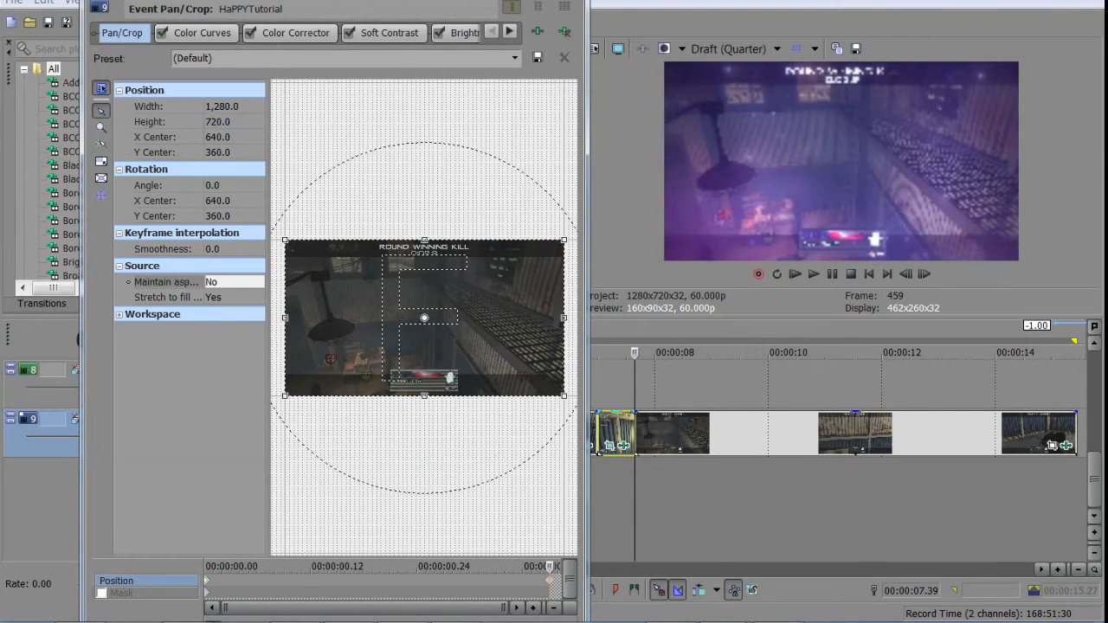
pyautogui.click(565, 7)
# Play the montage from 00:00:06.49 past the zoomed clip, and step through that clip's frames from 00:00:07.00
pyautogui.click(588, 382)
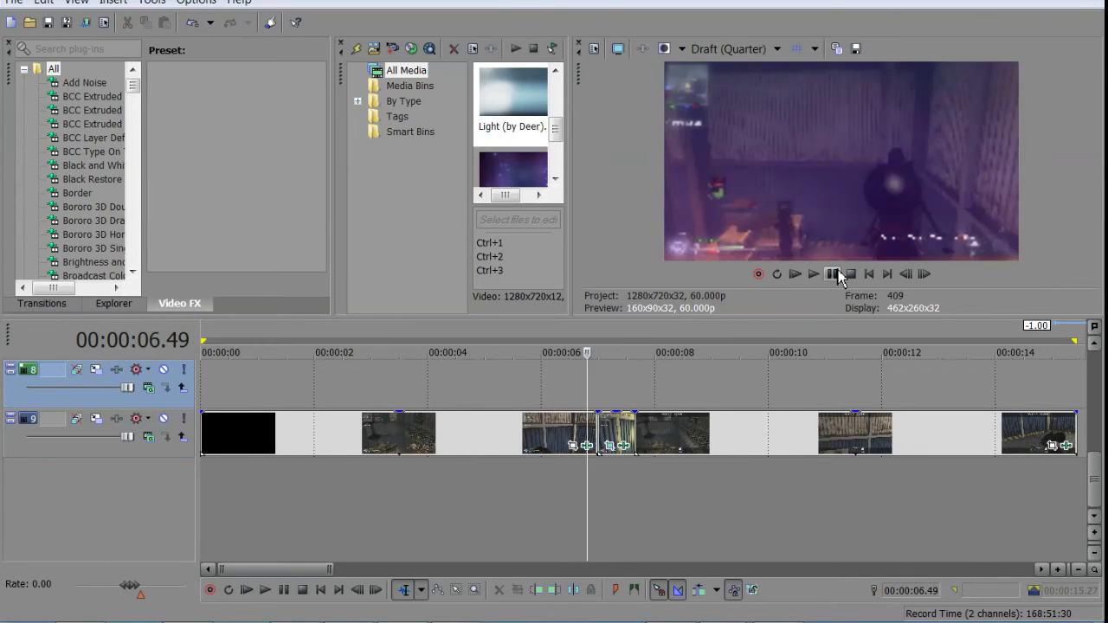
pyautogui.click(833, 274)
pyautogui.click(833, 274)
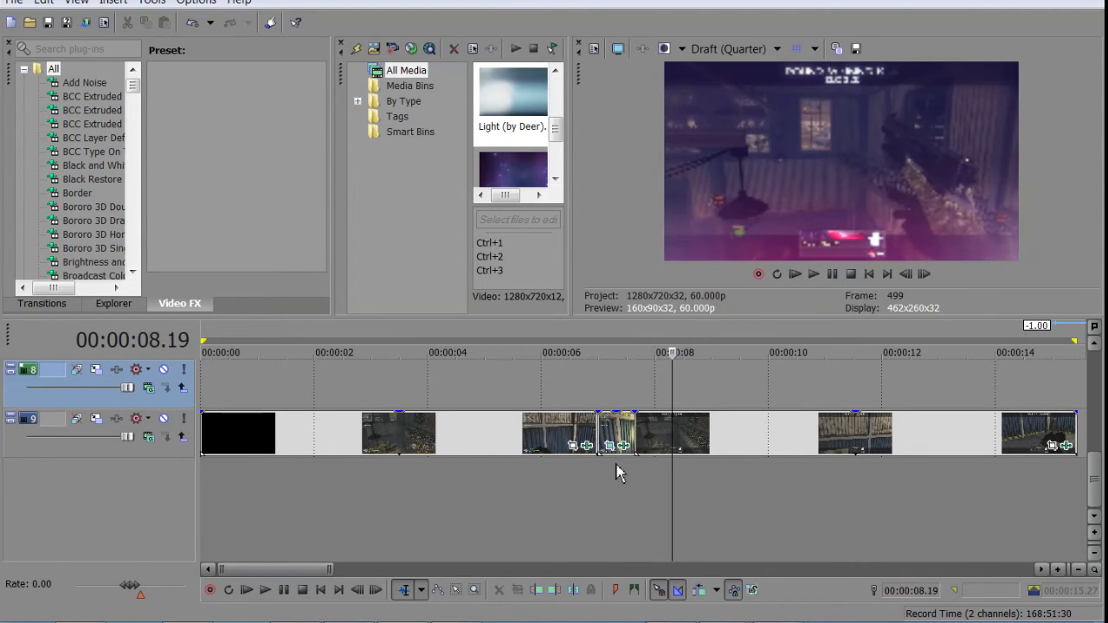
pyautogui.click(601, 419)
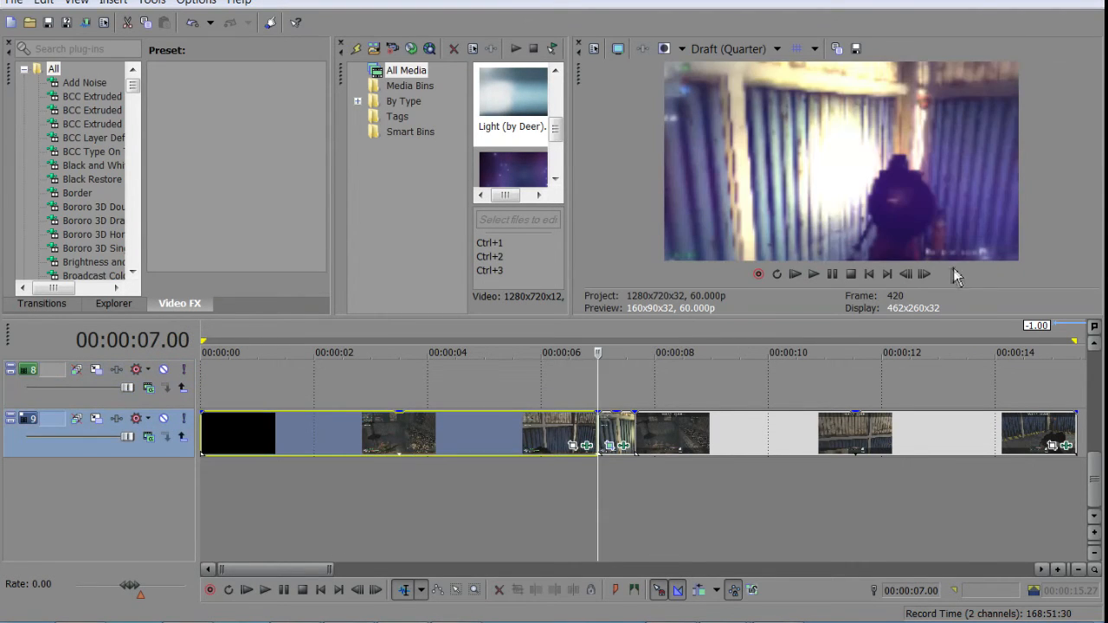
pyautogui.click(923, 274)
pyautogui.click(923, 275)
pyautogui.click(924, 274)
pyautogui.click(924, 275)
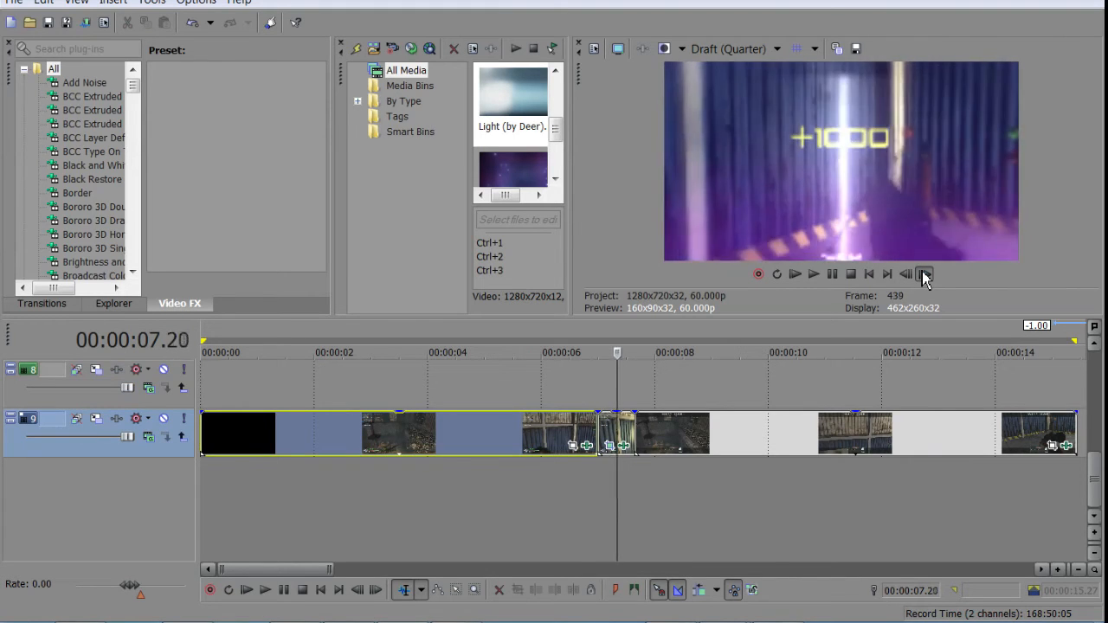
pyautogui.click(924, 274)
pyautogui.click(924, 275)
pyautogui.click(924, 275)
pyautogui.click(924, 275)
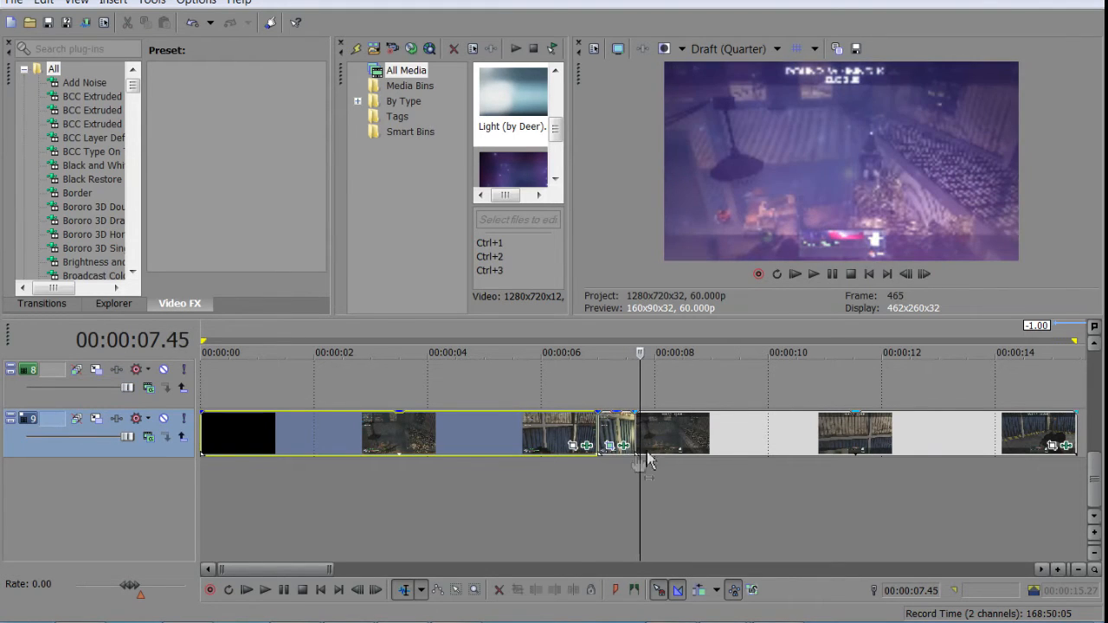
# Delete the zoomed-in opening position keyframe from the short clip's Event Pan/Crop and close the window
pyautogui.click(605, 429)
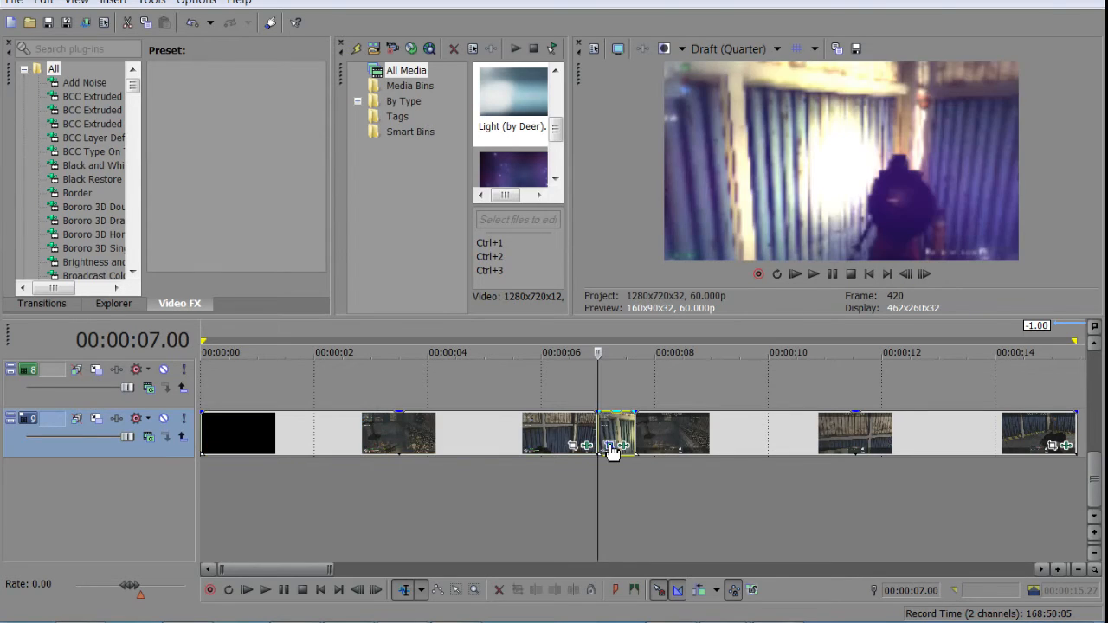
pyautogui.click(610, 447)
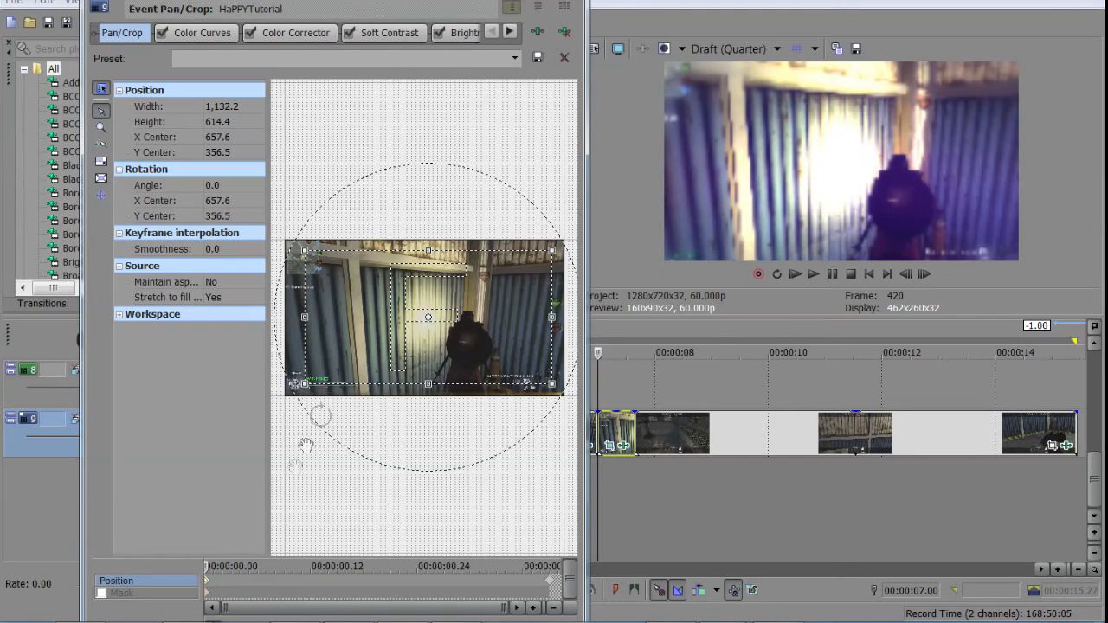
pyautogui.rightClick(207, 579)
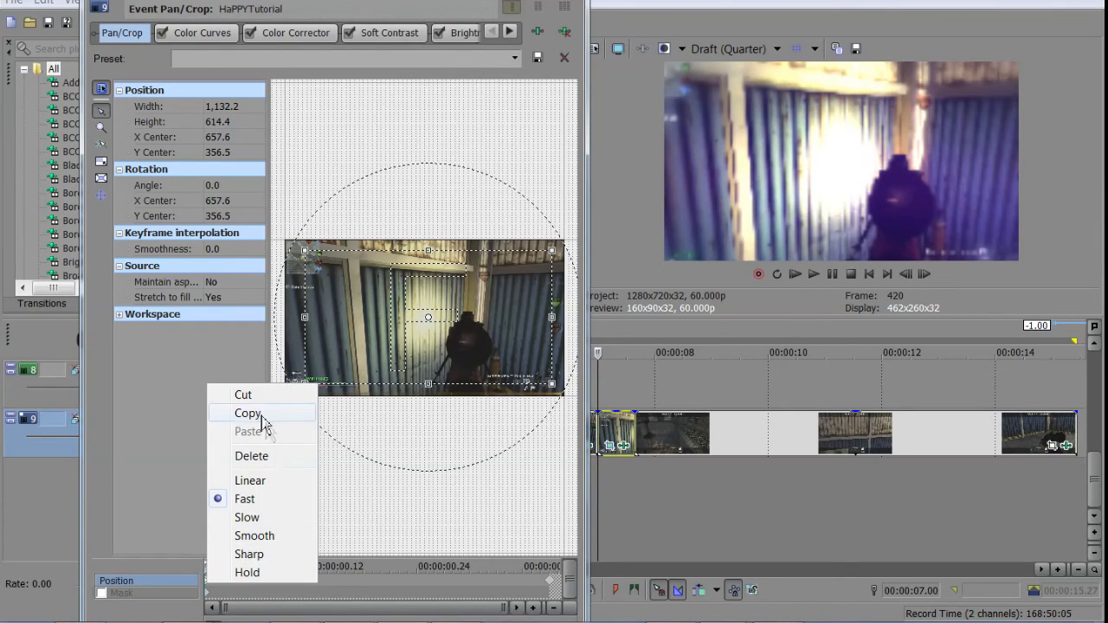
pyautogui.click(264, 456)
pyautogui.rightClick(555, 590)
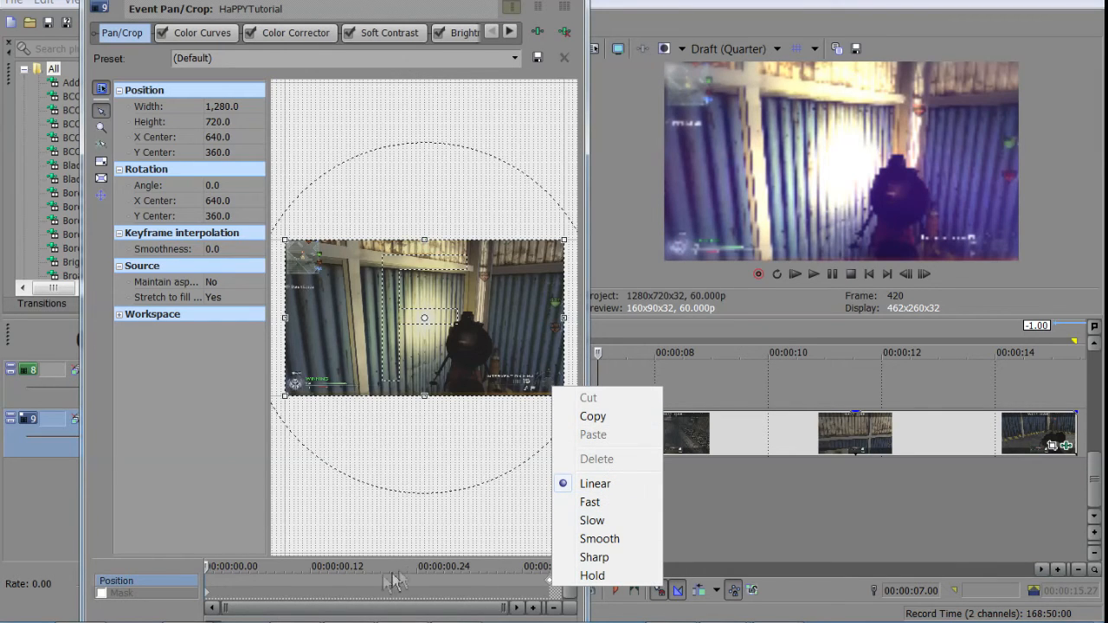
pyautogui.click(589, 7)
pyautogui.click(589, 7)
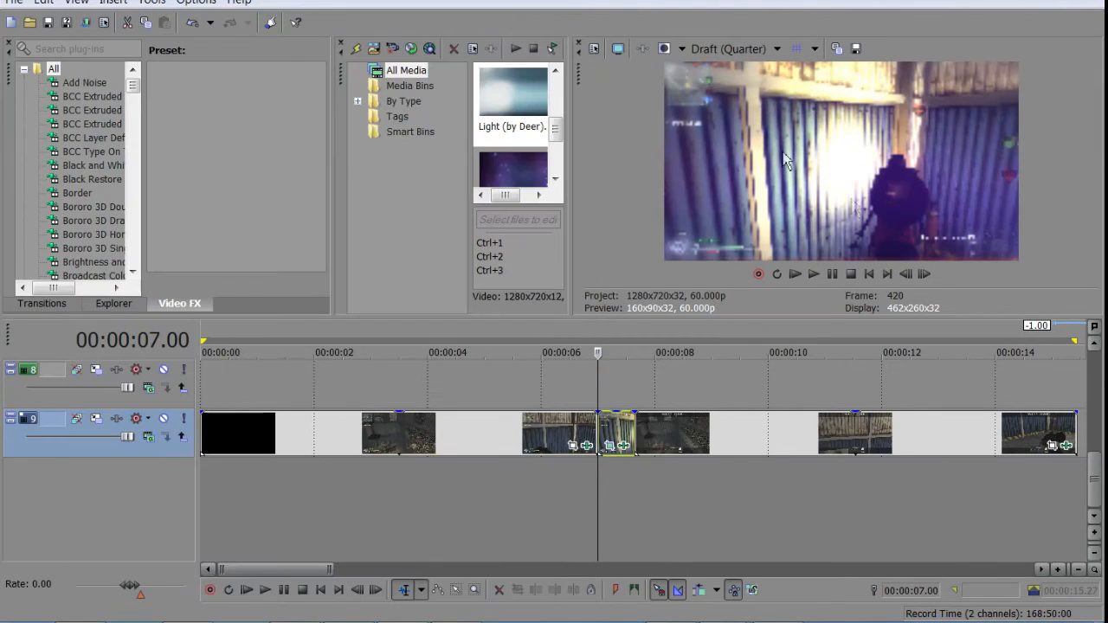
# Play the montage through the short clip from 00:00:07.00 and stop playback
pyautogui.click(833, 276)
pyautogui.click(833, 275)
pyautogui.click(851, 274)
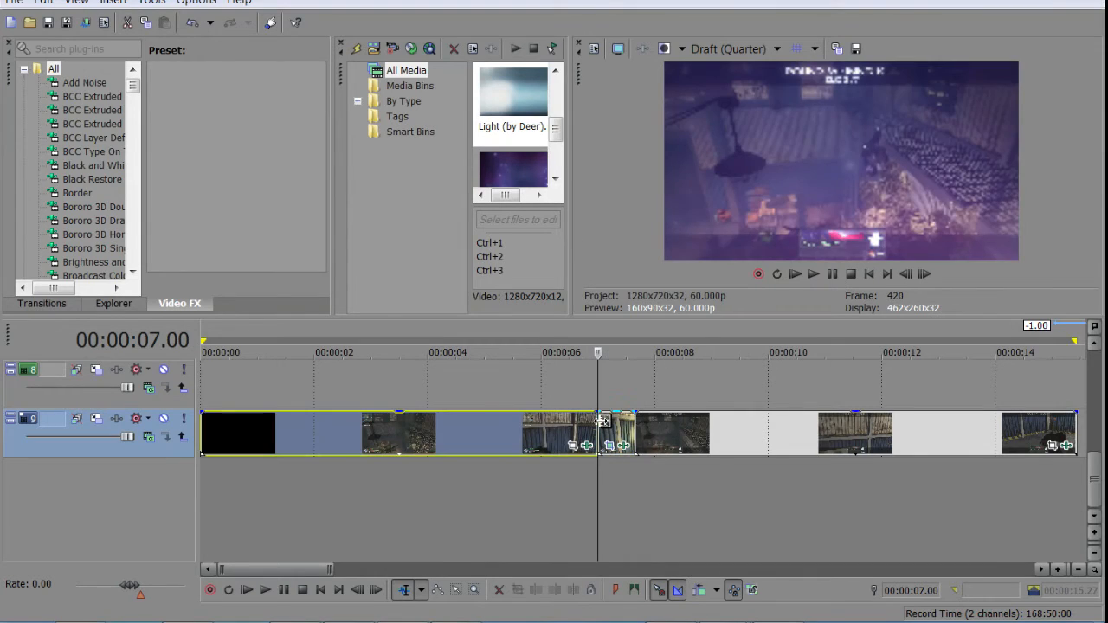
# Position the playhead on the short clip's first frame at 00:00:07.00 and add the S_Shake effect to that clip
pyautogui.click(924, 273)
pyautogui.doubleClick(906, 274)
pyautogui.click(906, 274)
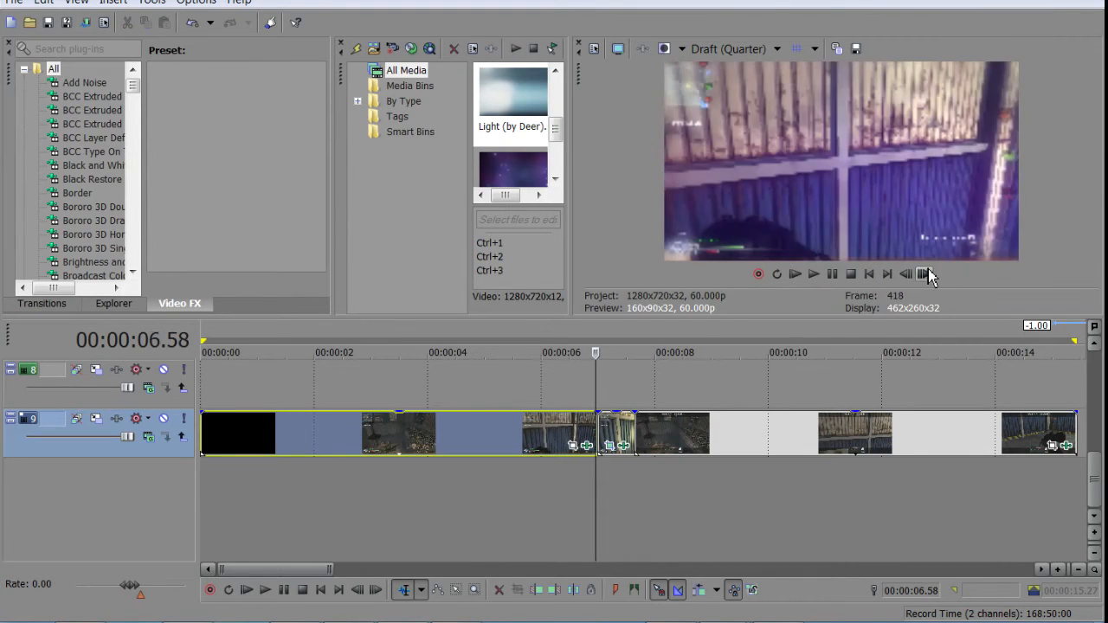
pyautogui.doubleClick(924, 274)
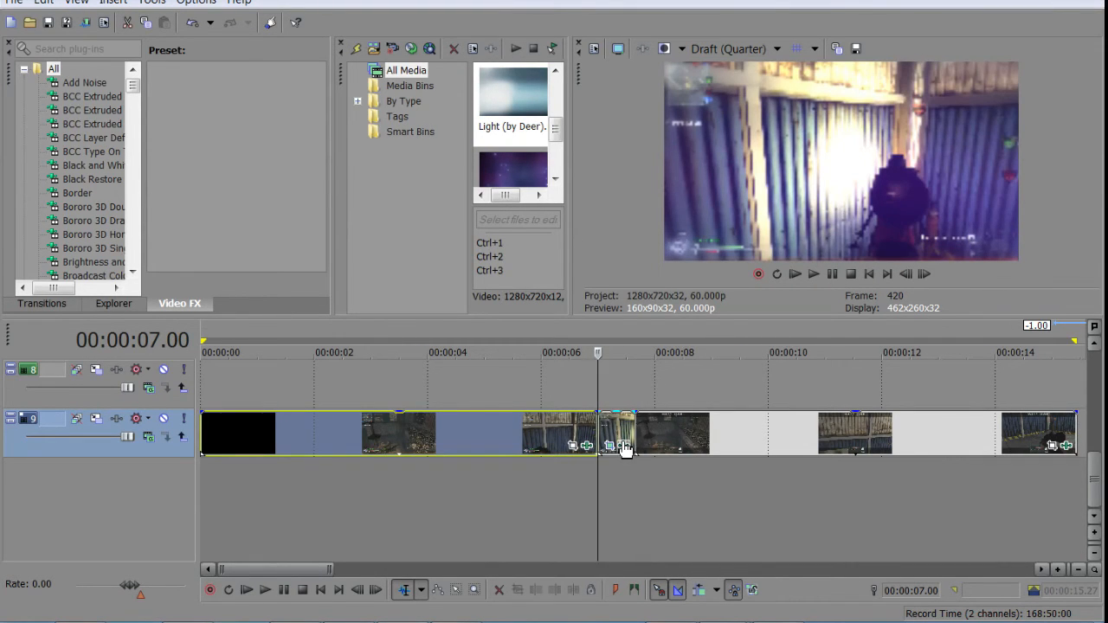
pyautogui.click(624, 446)
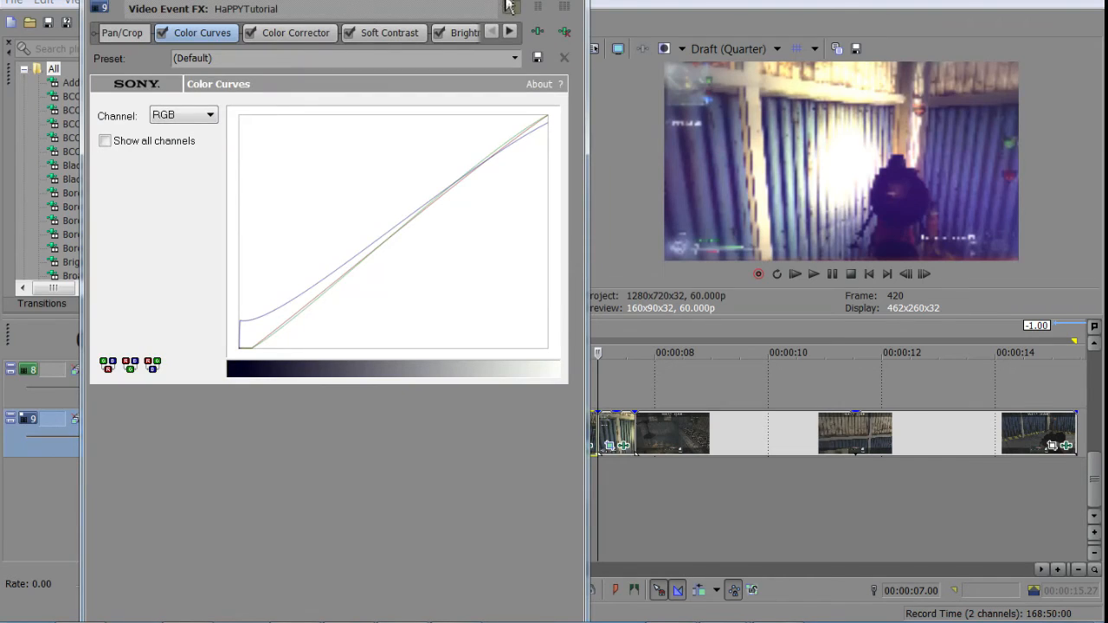
pyautogui.click(537, 31)
pyautogui.scroll(-3, 498, 259)
pyautogui.scroll(-5, 498, 259)
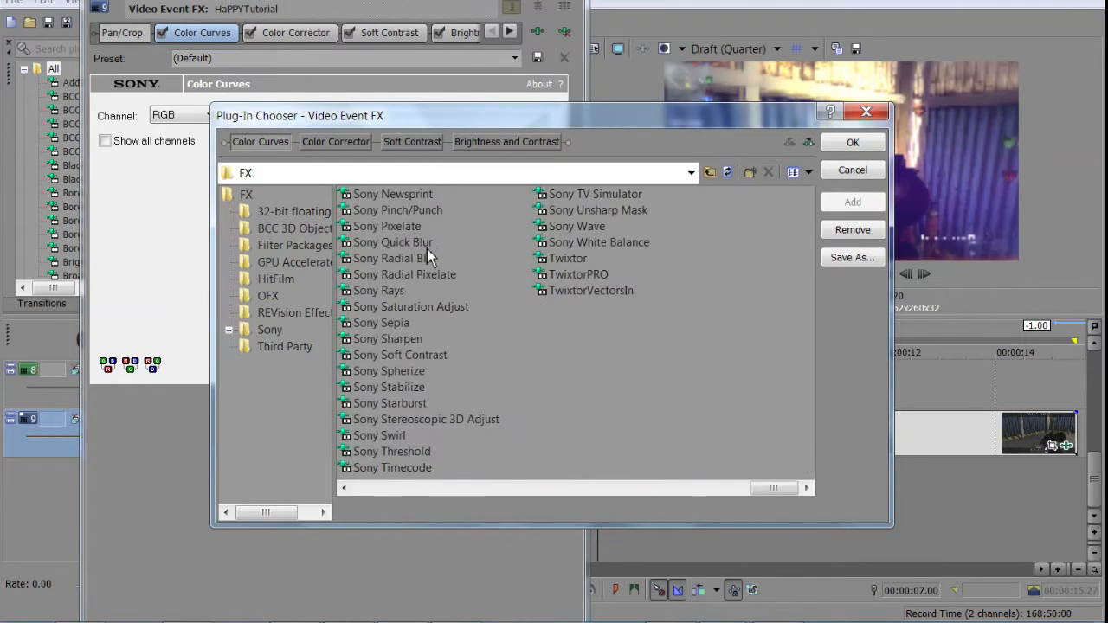
pyautogui.scroll(5, 425, 250)
pyautogui.click(374, 194)
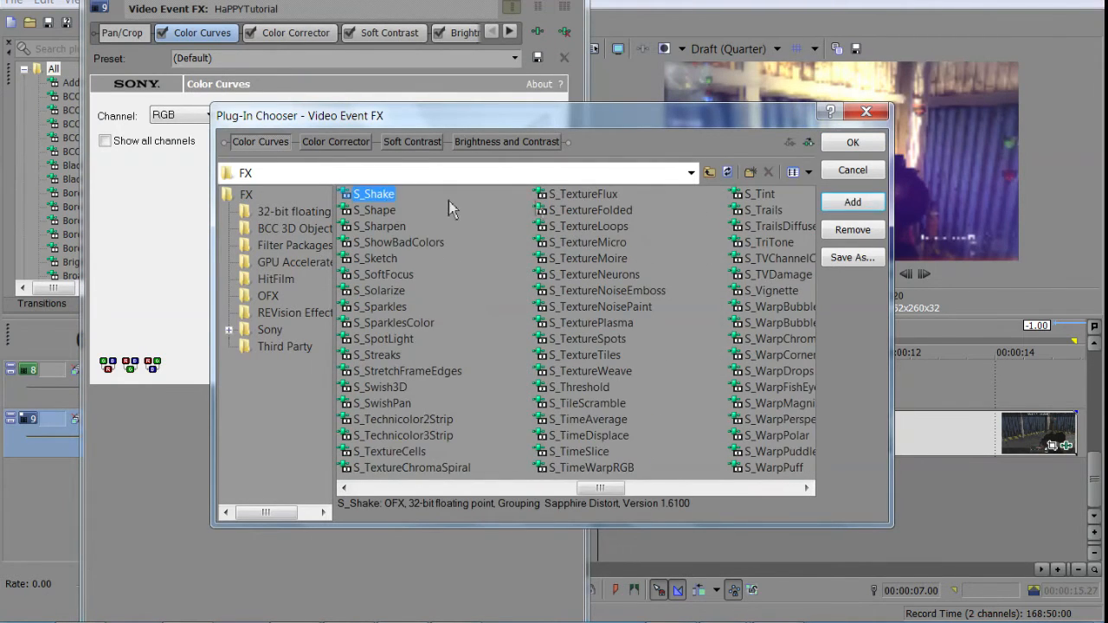
pyautogui.click(853, 202)
pyautogui.click(853, 142)
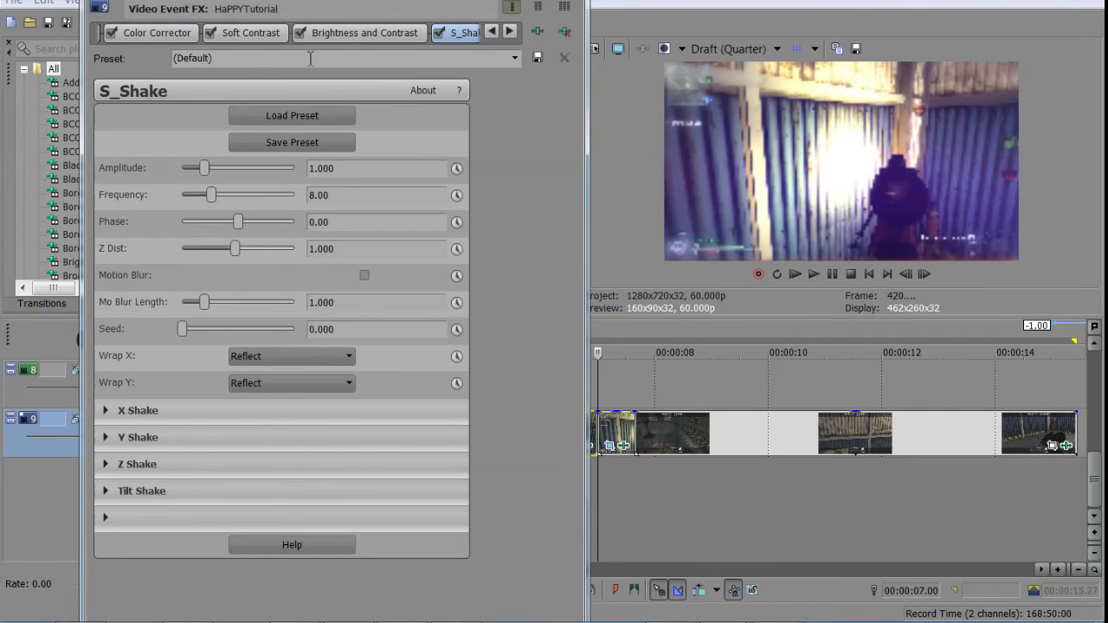
# Animate S_Shake's Amplitude, Frequency and Z Dist, setting their opening values to 0.306, 2.54 and 0.950
pyautogui.click(459, 168)
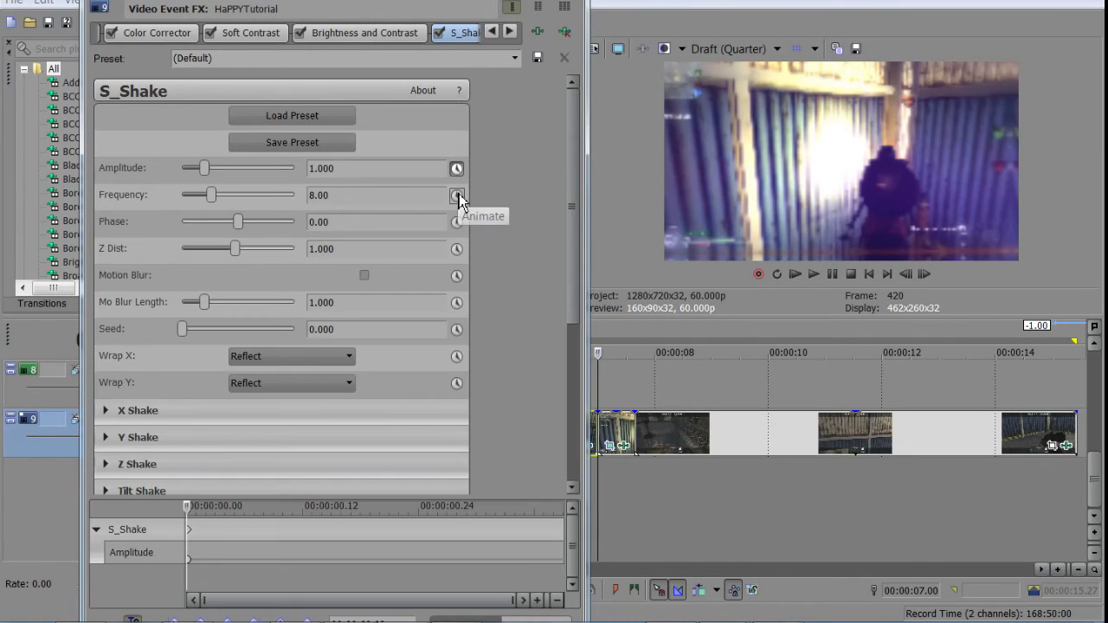
pyautogui.click(457, 196)
pyautogui.click(457, 250)
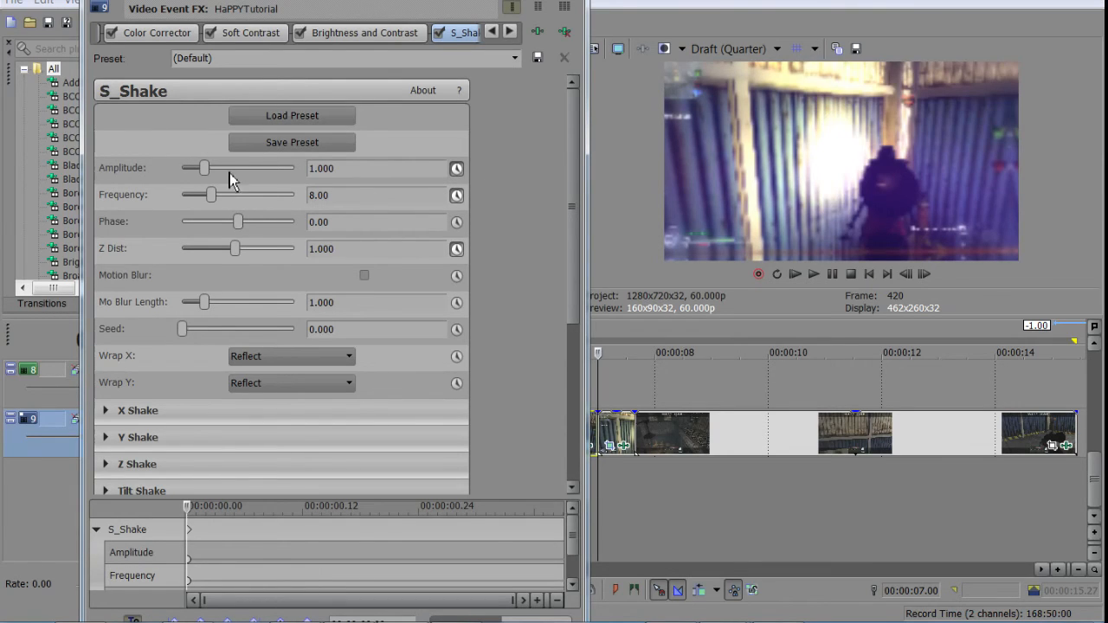
pyautogui.moveTo(206, 170); pyautogui.dragTo(192, 172)
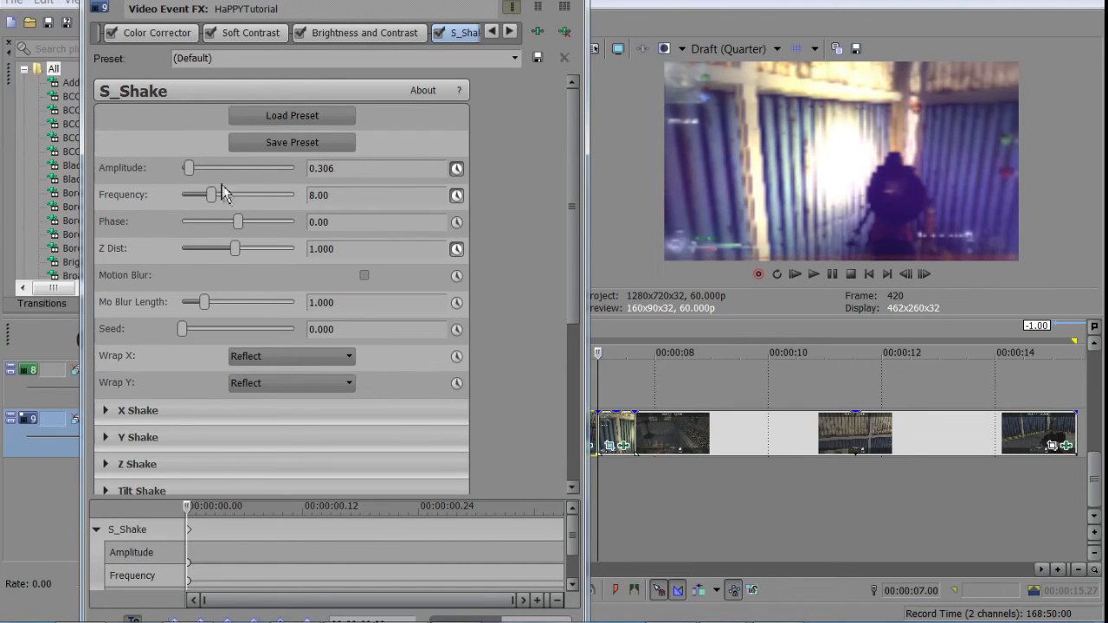
pyautogui.moveTo(220, 196); pyautogui.dragTo(199, 196)
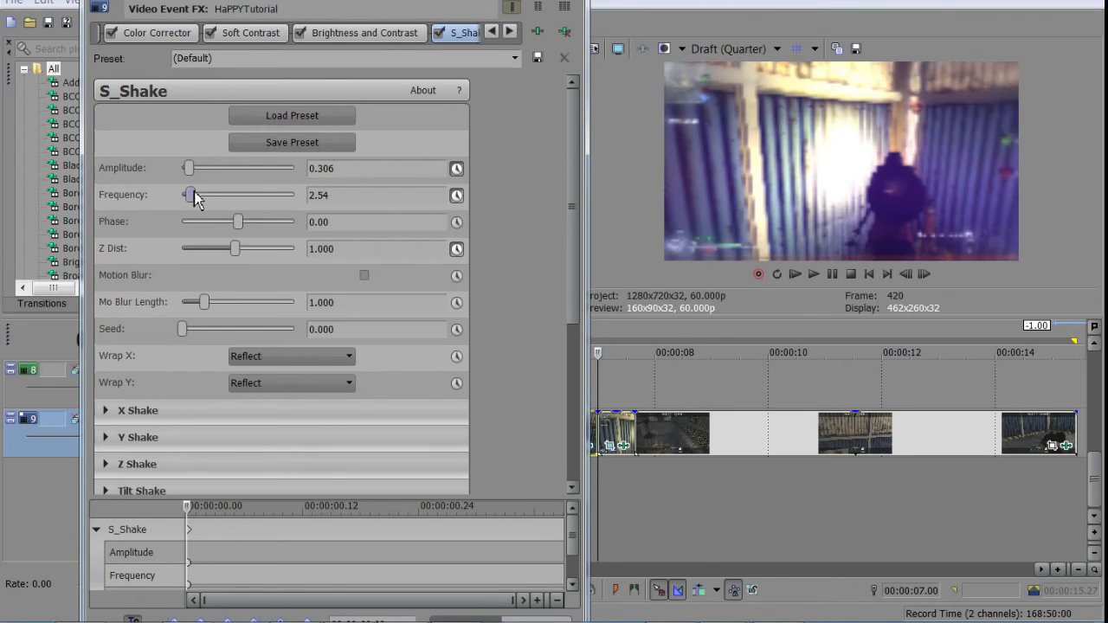
pyautogui.click(310, 252)
pyautogui.write('0.950')
pyautogui.press('Return')
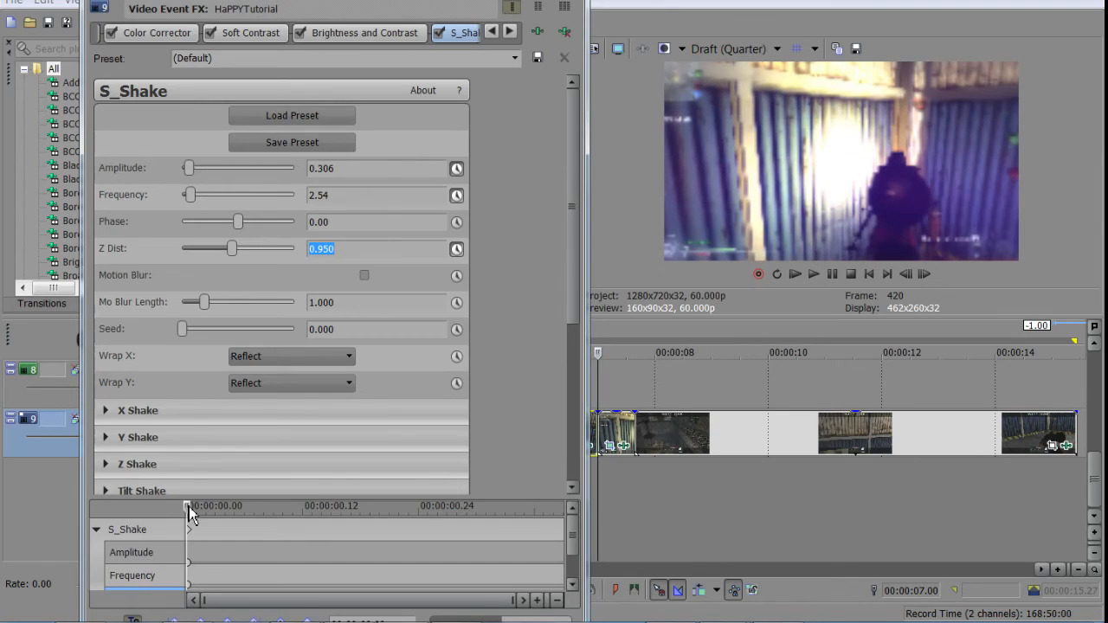
pyautogui.click(405, 59)
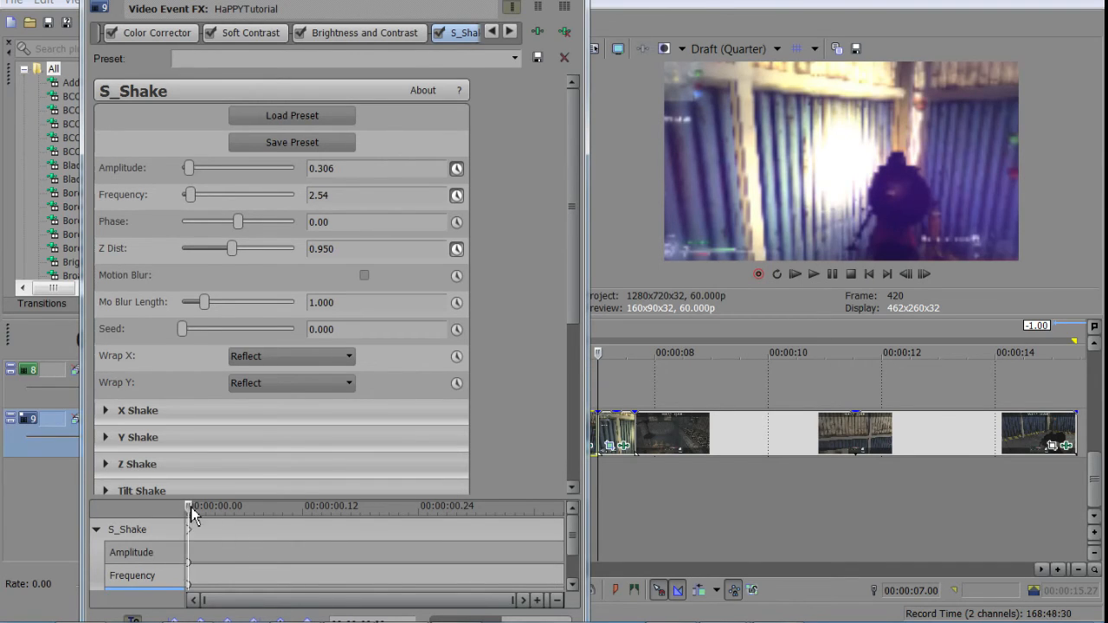
# At the short clip's end, set S_Shake's Amplitude to 0, Frequency to 0.10 and Z Dist to 1, and apply the None preset
pyautogui.moveTo(189, 508); pyautogui.dragTo(584, 499)
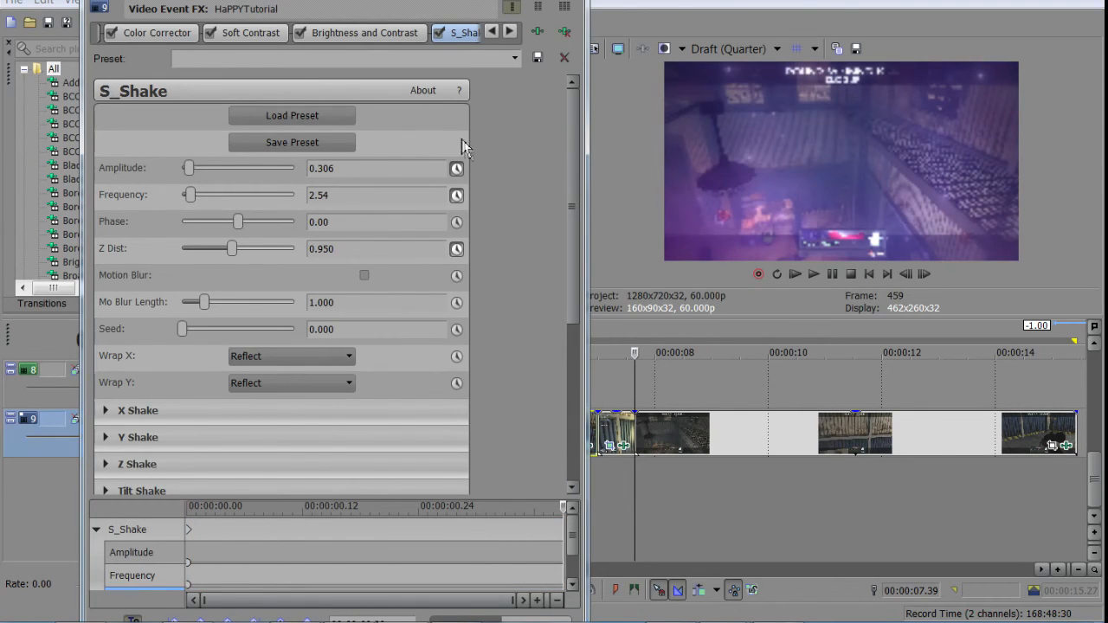
pyautogui.moveTo(192, 170); pyautogui.dragTo(111, 202)
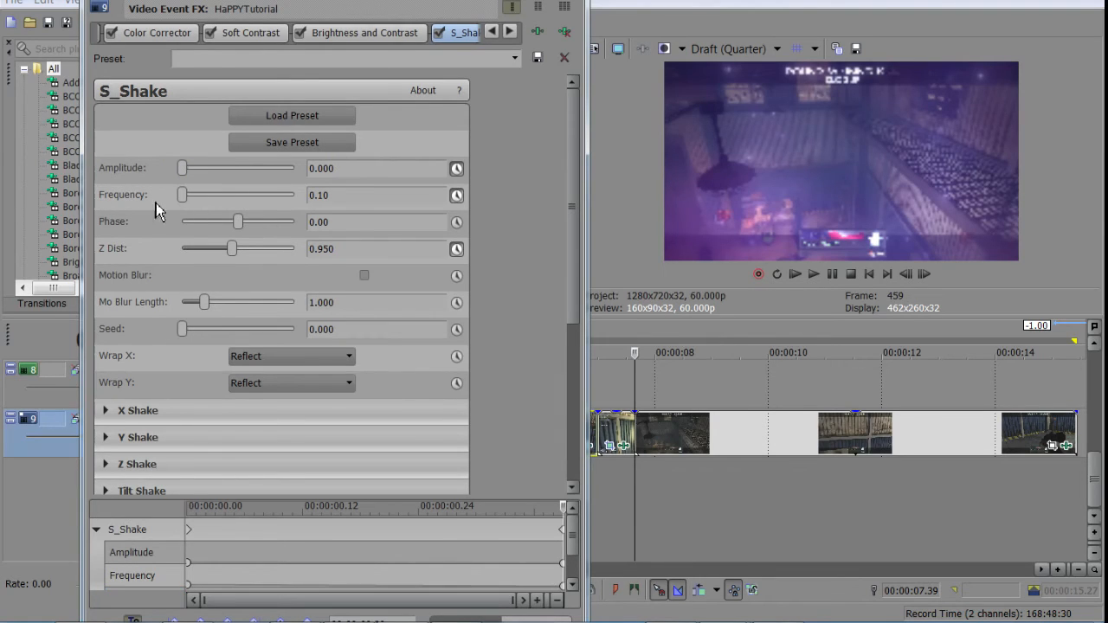
pyautogui.click(150, 250)
pyautogui.write('1')
pyautogui.press('Return')
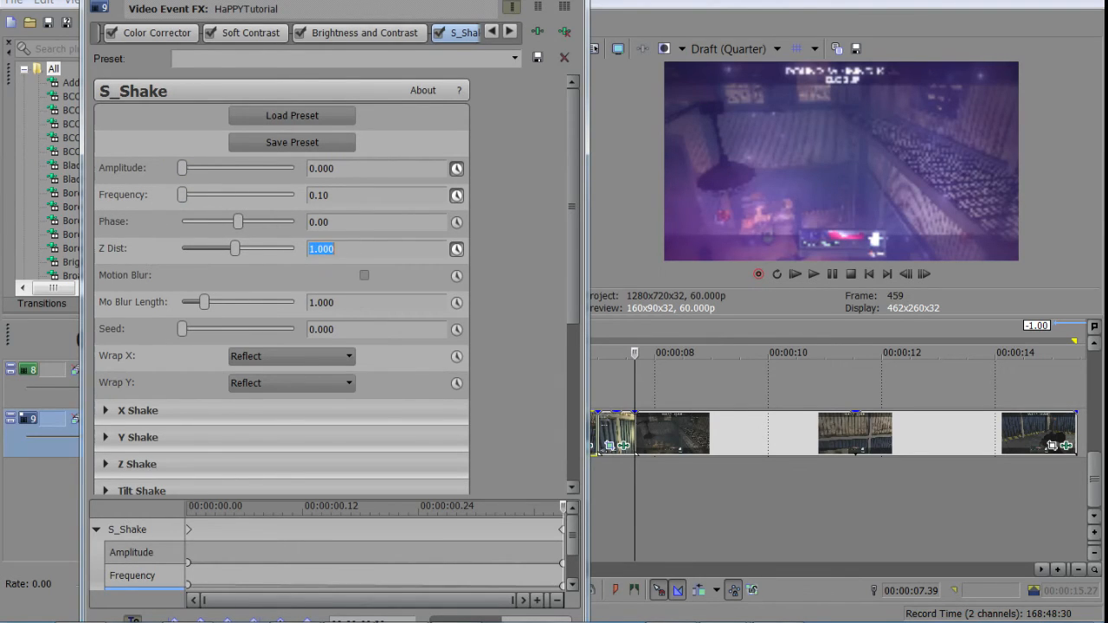
pyautogui.click(514, 58)
pyautogui.click(232, 112)
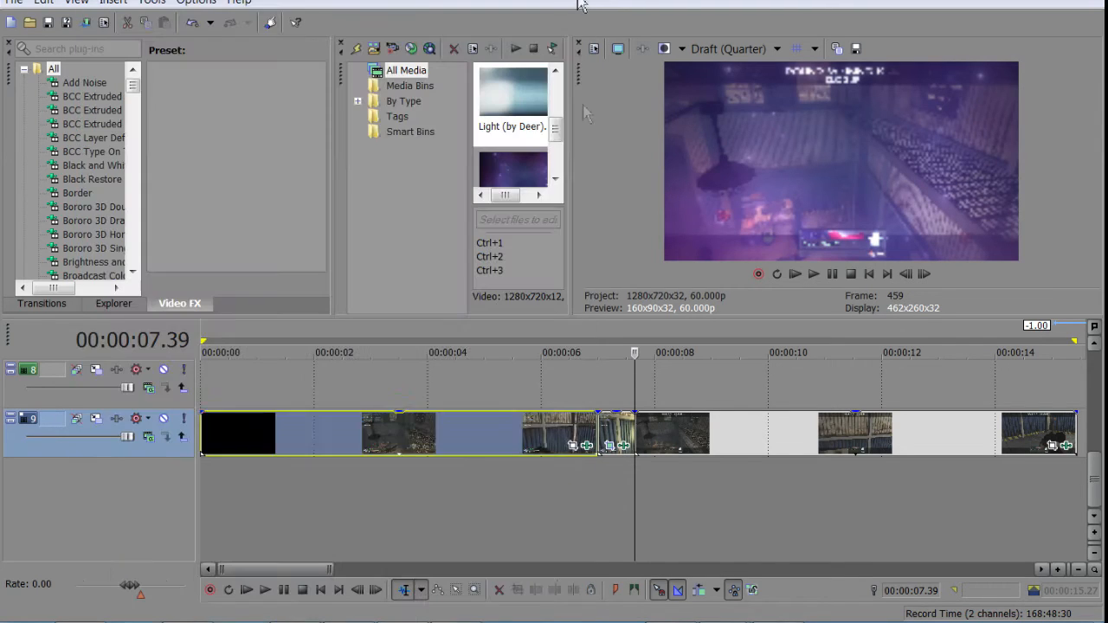
# Play the short clip from 00:00:07.00, and step through its shake frame by frame from 00:00:06.42
pyautogui.click(599, 396)
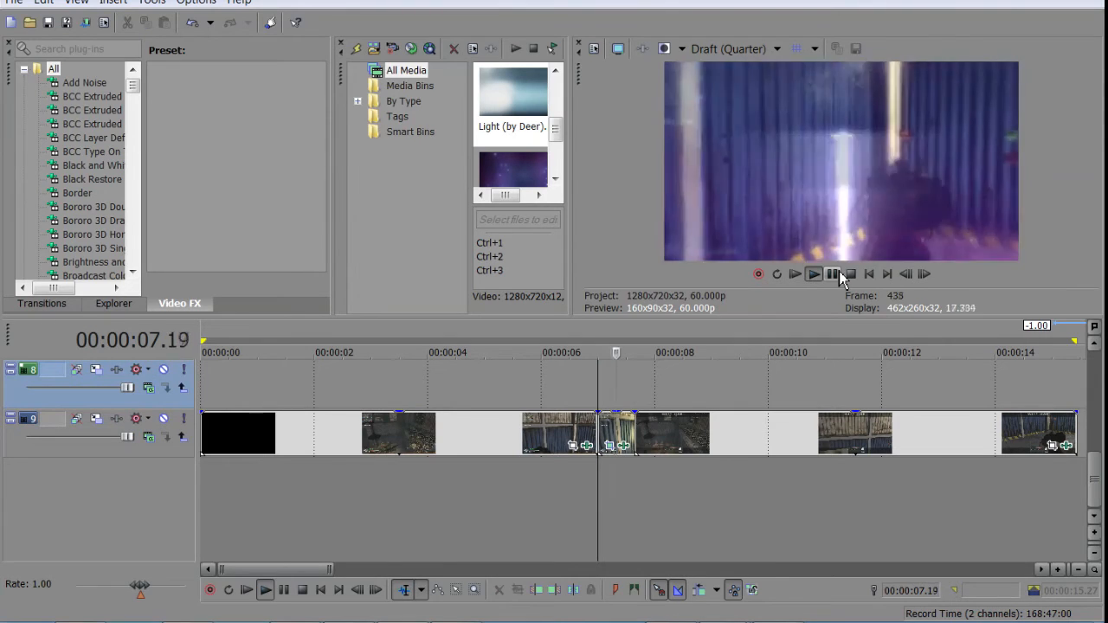
pyautogui.click(833, 274)
pyautogui.click(581, 385)
pyautogui.scroll(3, 582, 385)
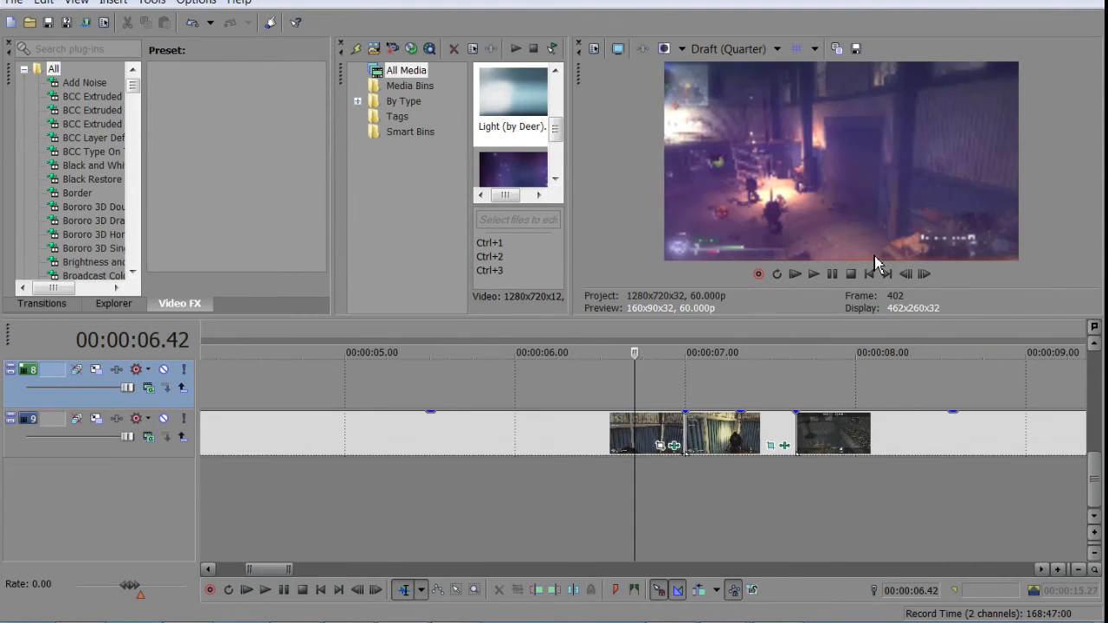
pyautogui.click(924, 274)
pyautogui.click(924, 274)
pyautogui.click(924, 274)
pyautogui.click(924, 274)
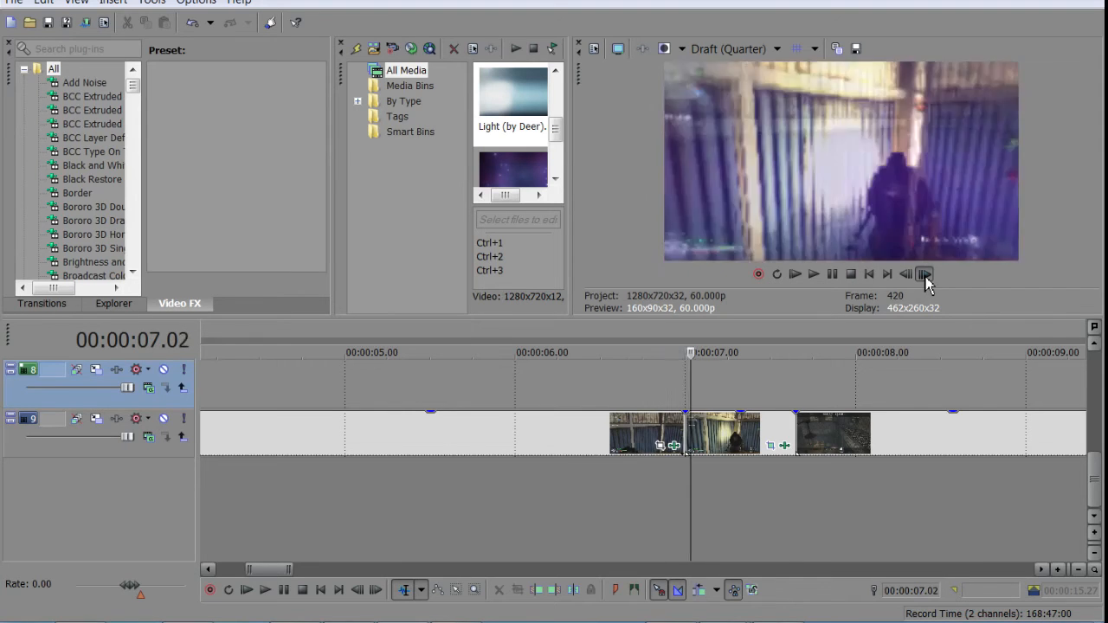
pyautogui.click(924, 274)
pyautogui.click(924, 274)
pyautogui.click(924, 273)
pyautogui.click(924, 273)
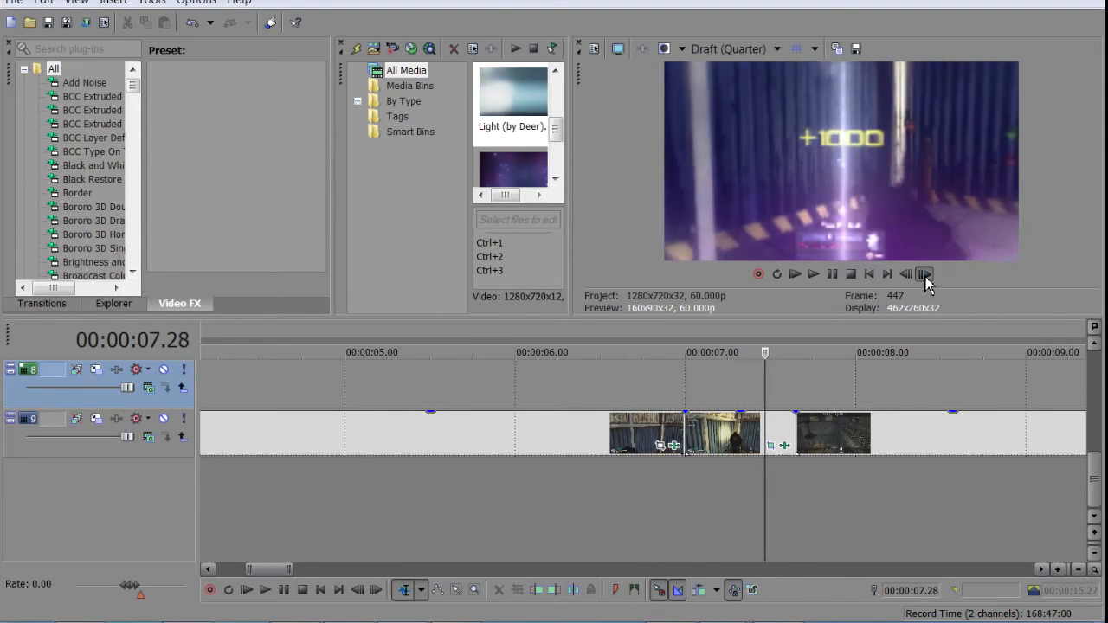
pyautogui.click(924, 273)
pyautogui.click(924, 273)
pyautogui.click(924, 273)
# Replay the montage from just after 00:00:06 through the shaking clip and pause at 00:00:08.27
pyautogui.click(636, 390)
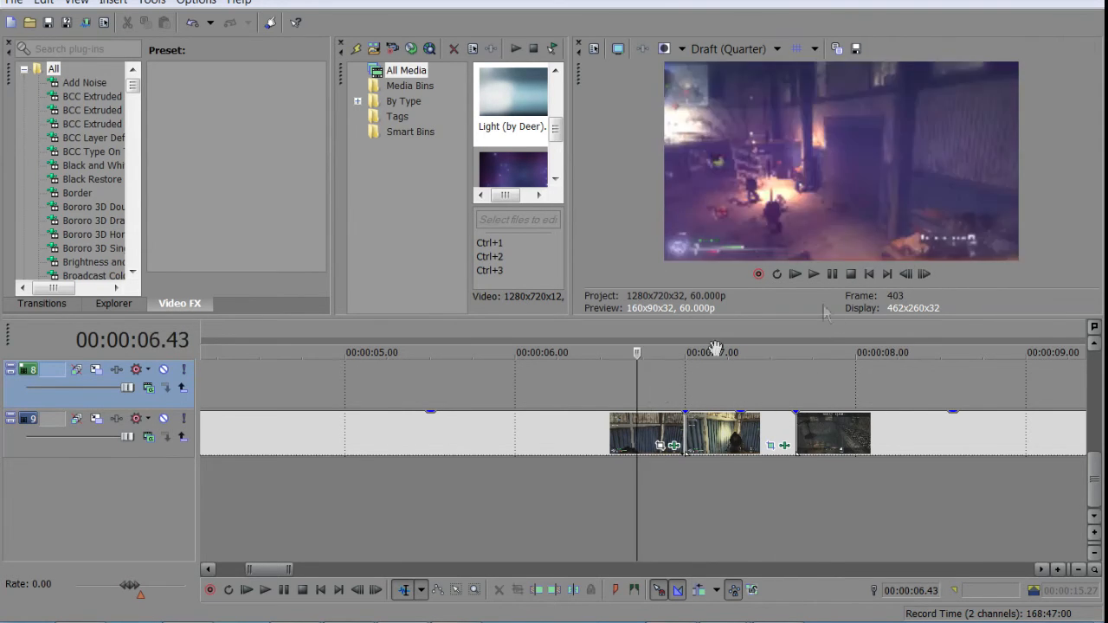
pyautogui.click(537, 388)
pyautogui.scroll(-2, 538, 388)
pyautogui.click(833, 277)
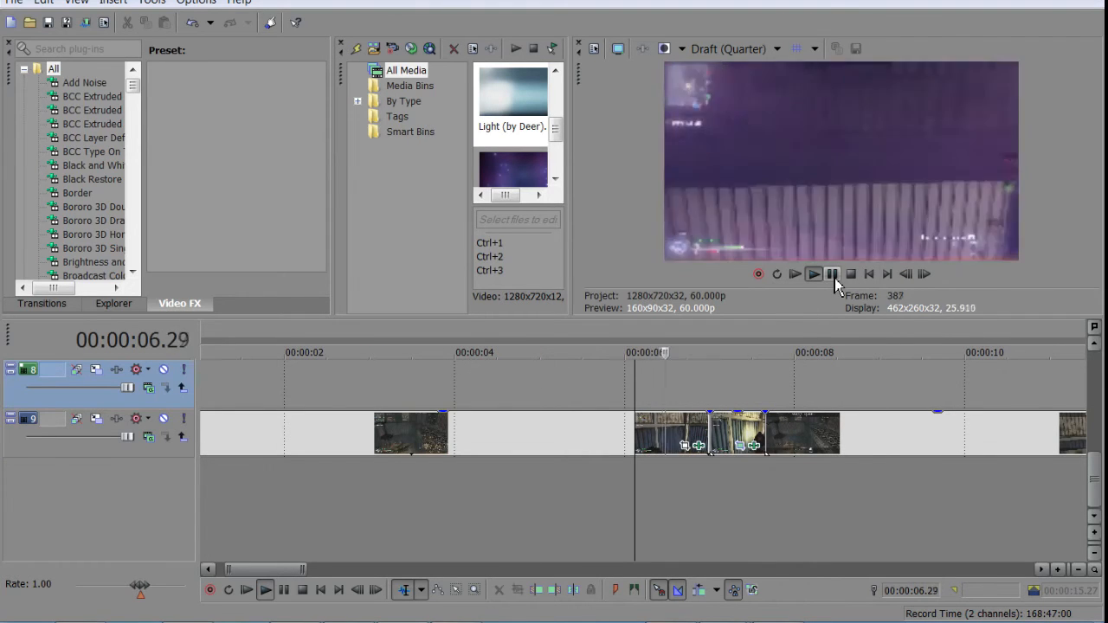
pyautogui.click(833, 276)
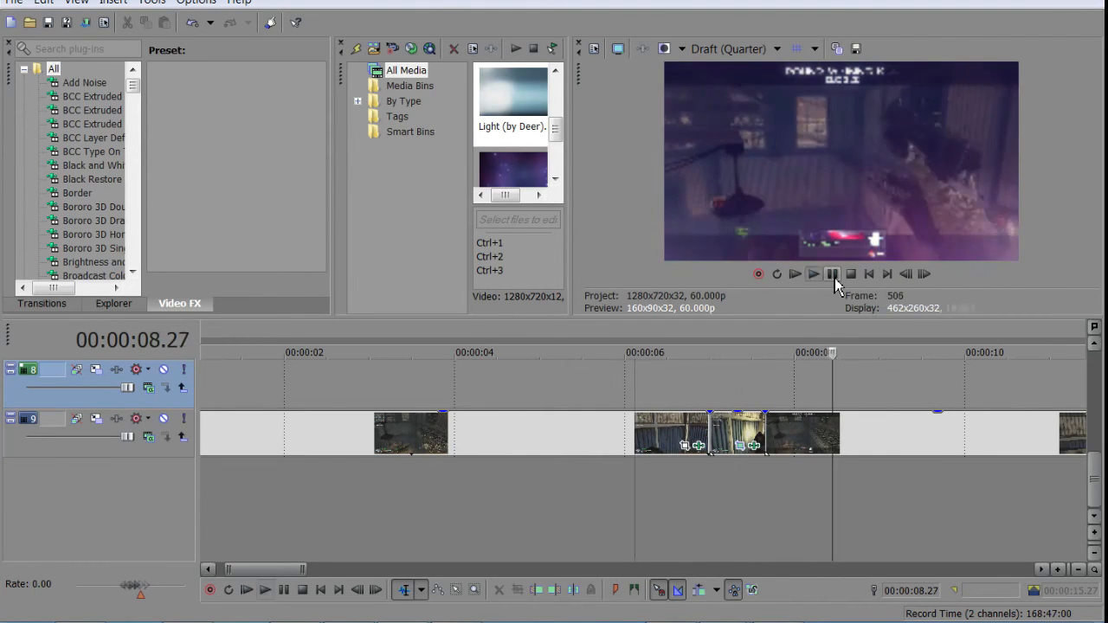
# Find the next gunshot in the footage following the short clip and split that event at 00:00:08.25
pyautogui.click(923, 441)
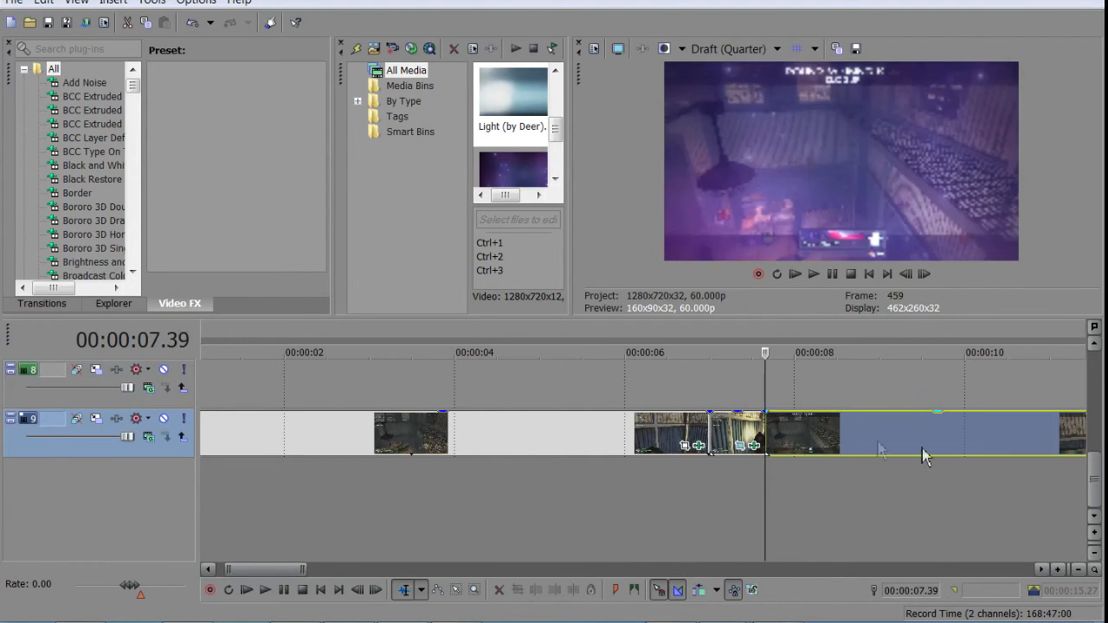
pyautogui.click(834, 276)
pyautogui.click(834, 274)
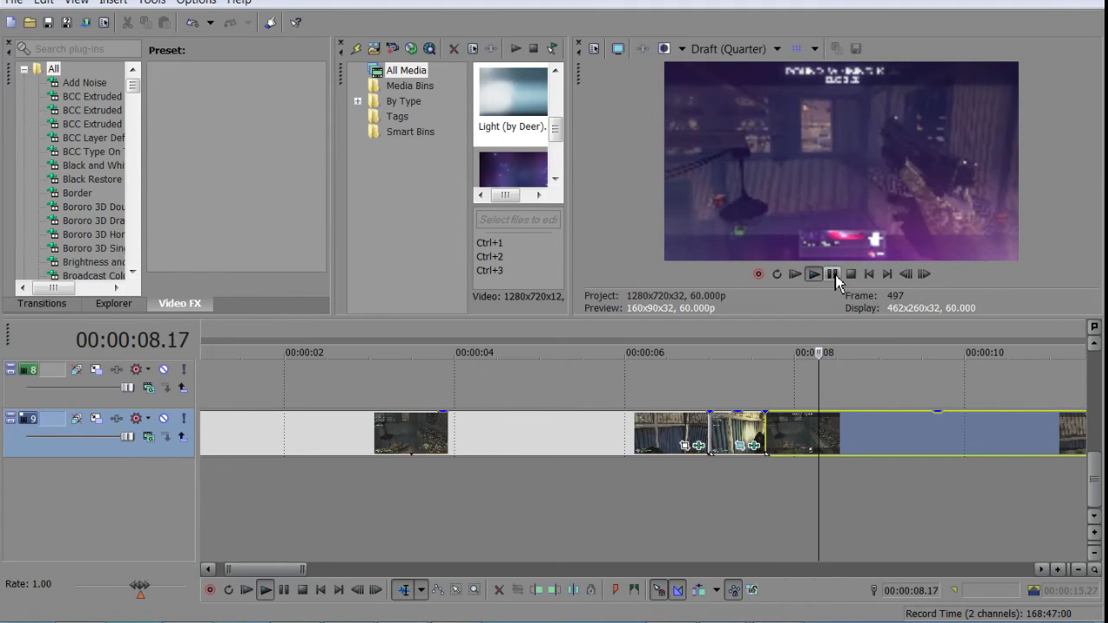
pyautogui.click(907, 275)
pyautogui.click(907, 275)
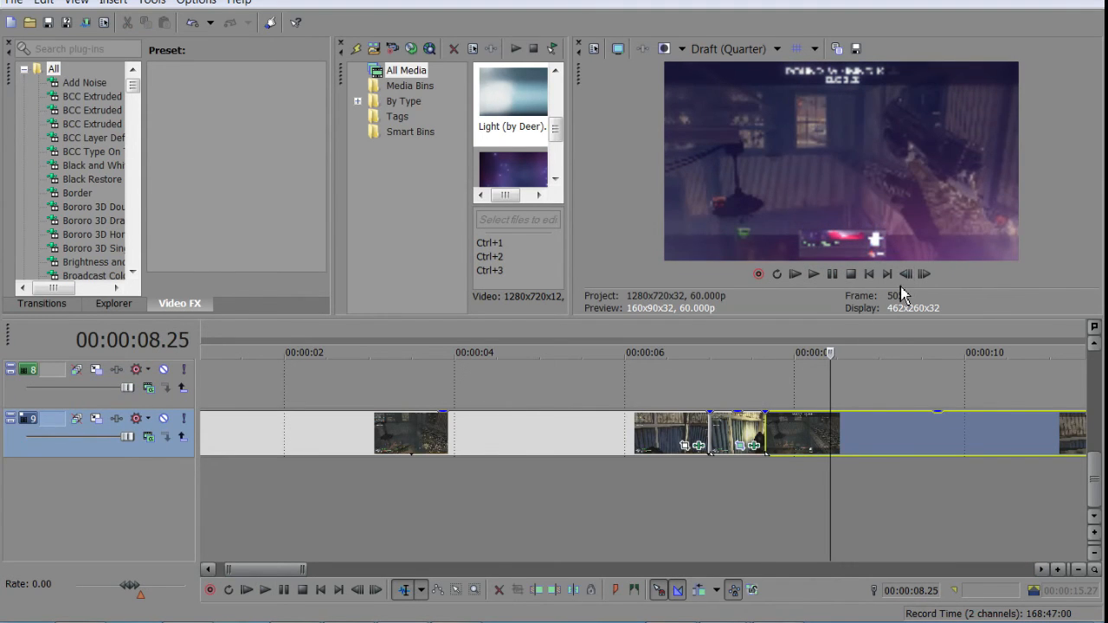
# Return to 00:00:07.39 and add the S_Shake effect to the new clip between 00:00:07.39 and 00:00:08.25
pyautogui.click(764, 438)
pyautogui.click(821, 447)
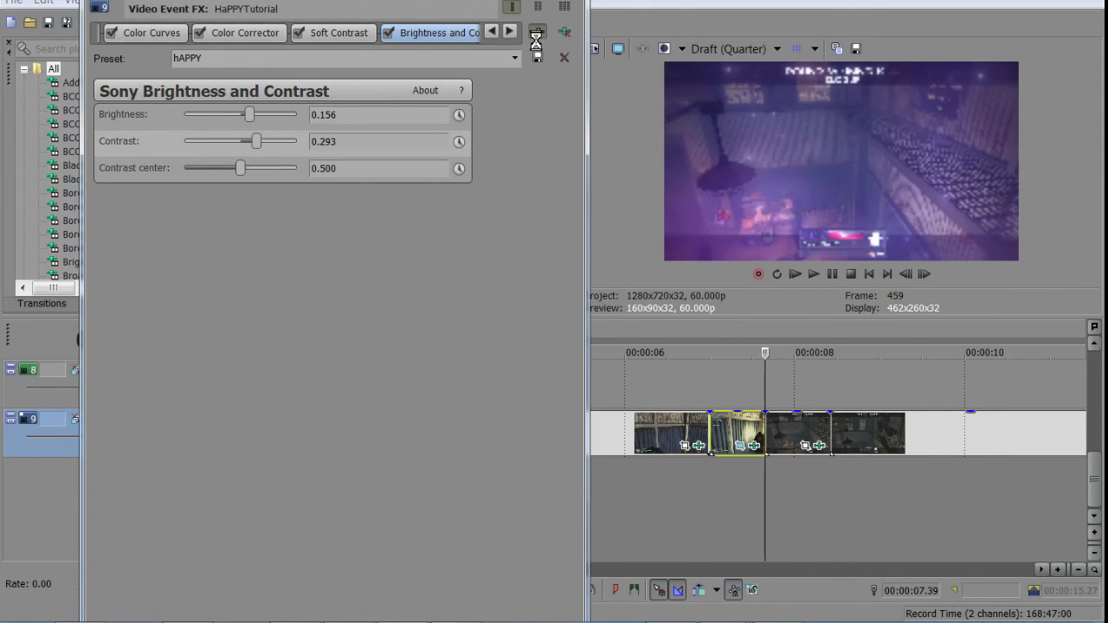
pyautogui.scroll(-10, 468, 288)
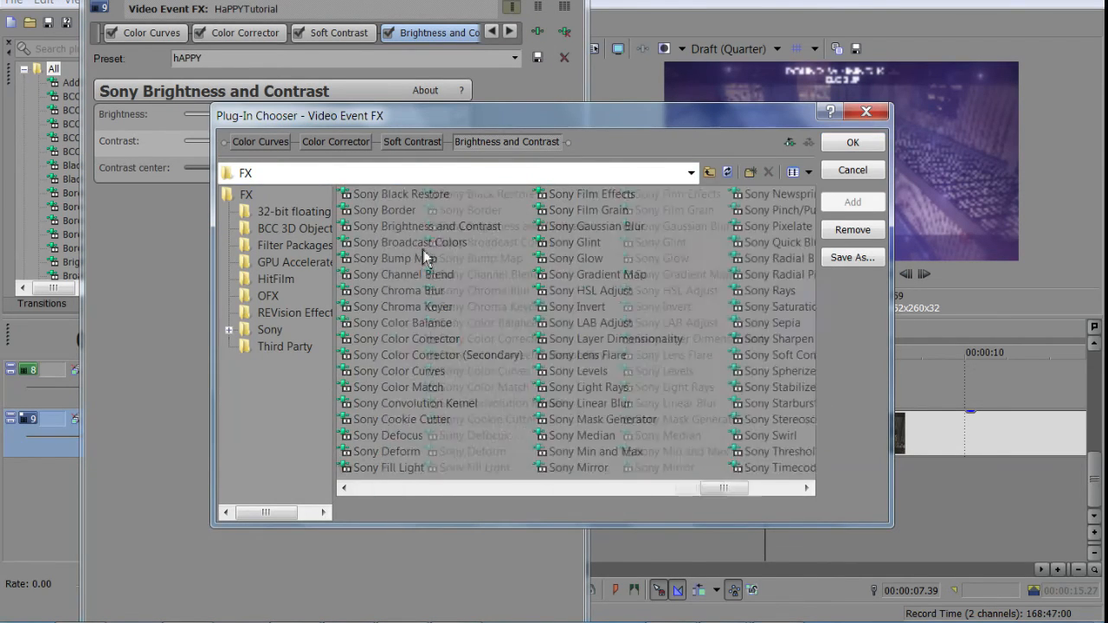
pyautogui.scroll(10, 426, 251)
pyautogui.click(373, 196)
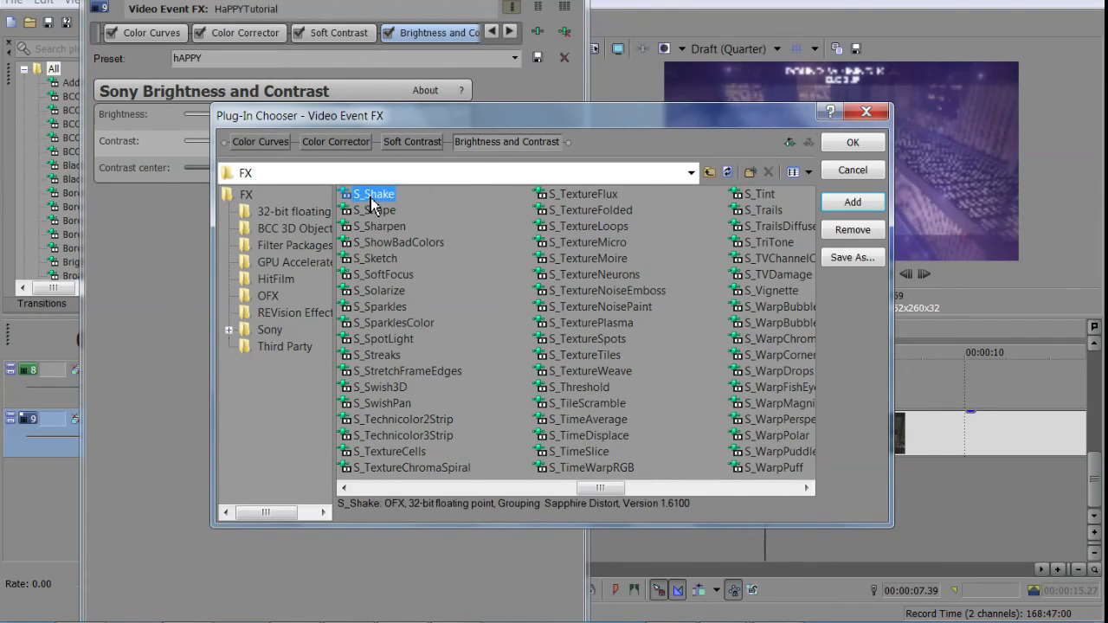
pyautogui.click(853, 202)
pyautogui.click(853, 142)
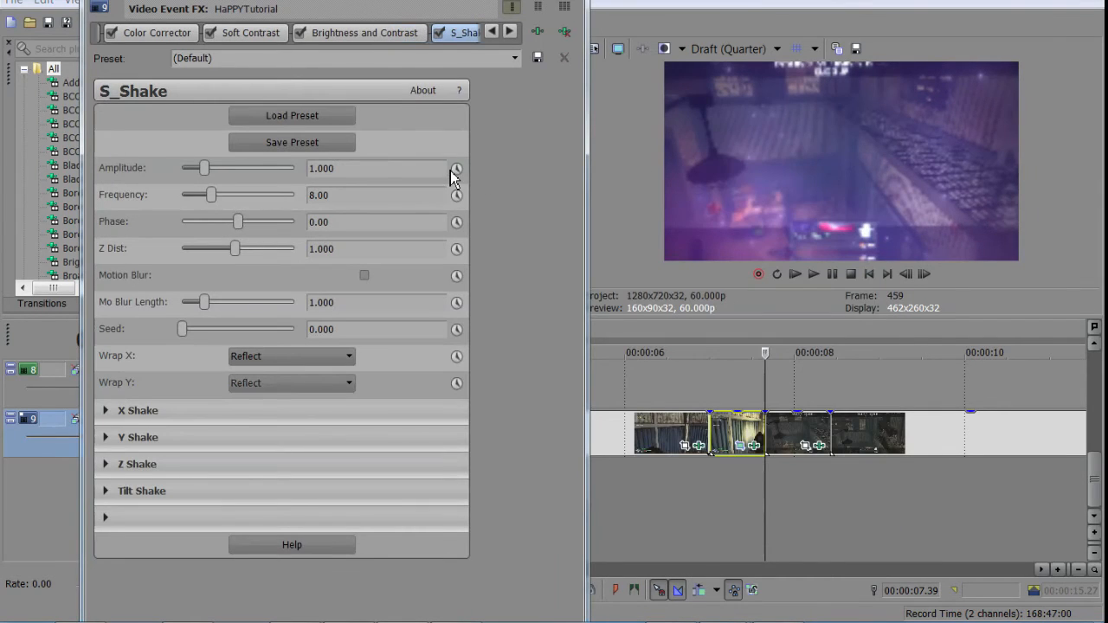
# Animate Amplitude, Frequency and Z Dist in the new clip's S_Shake, and apply the shots preset at its start
pyautogui.click(456, 169)
pyautogui.click(456, 195)
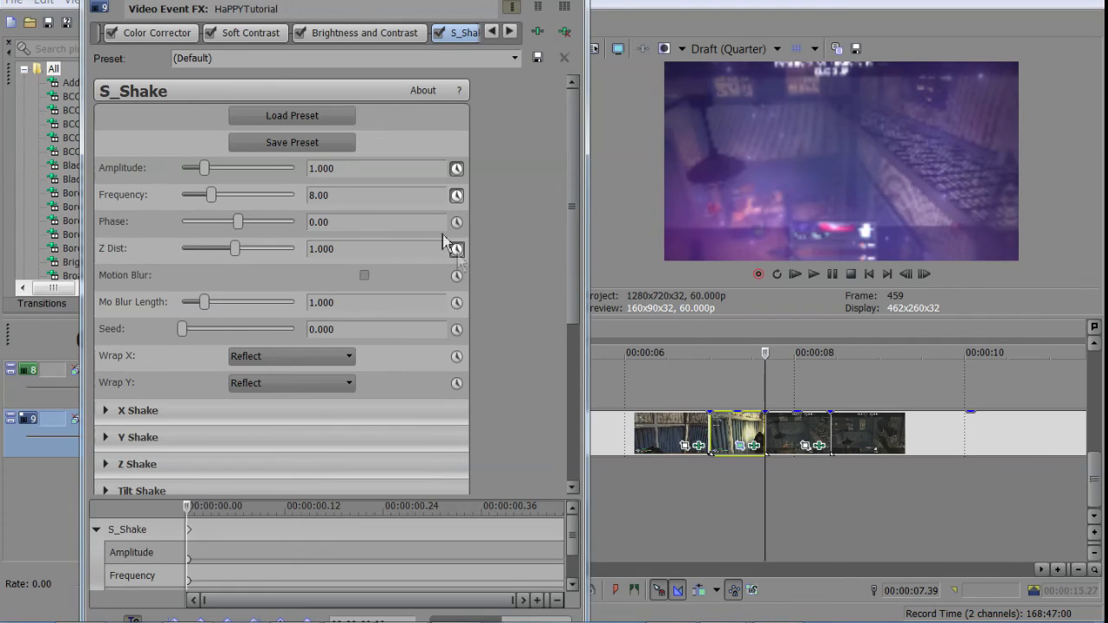
pyautogui.click(456, 249)
pyautogui.click(513, 59)
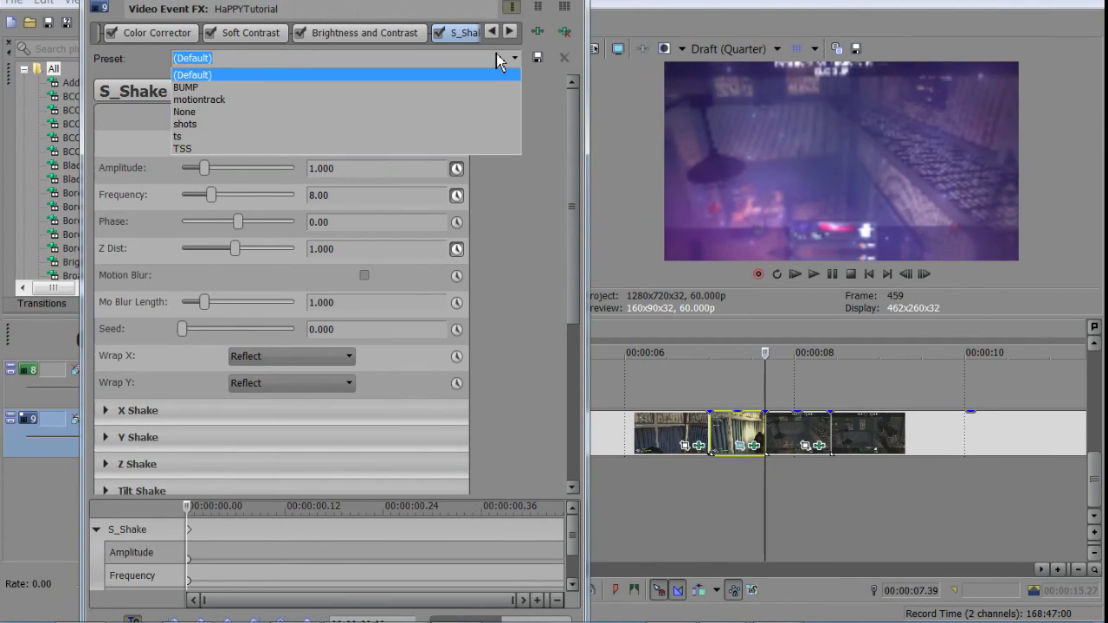
pyautogui.click(198, 126)
# Apply the None preset to S_Shake at the new clip's end and close Video Event FX
pyautogui.moveTo(189, 508); pyautogui.dragTo(725, 524)
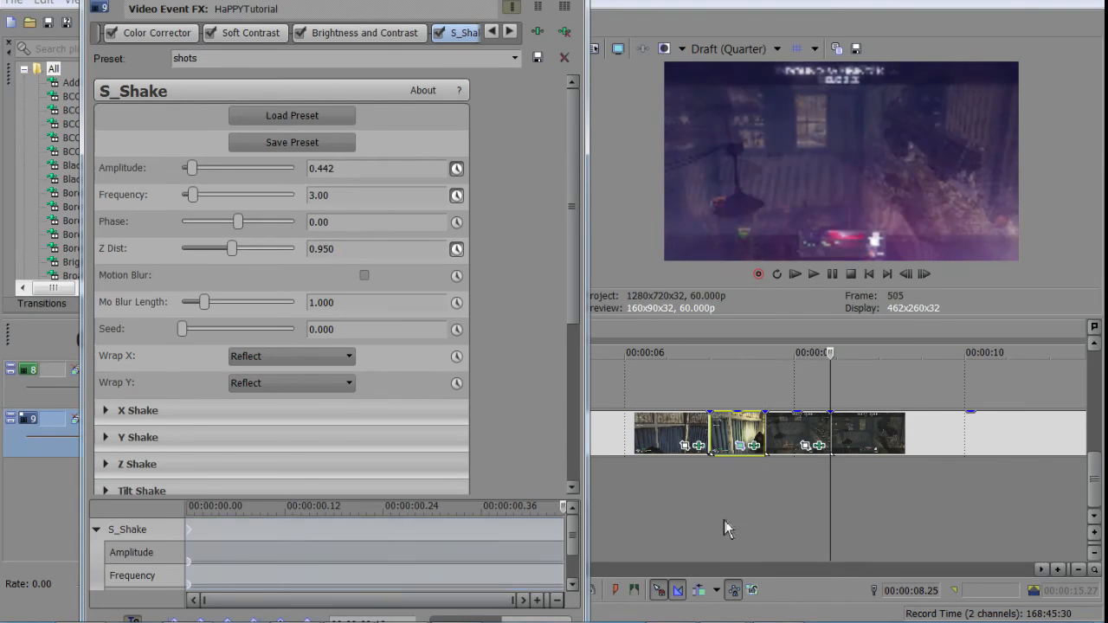
pyautogui.click(513, 59)
pyautogui.click(183, 111)
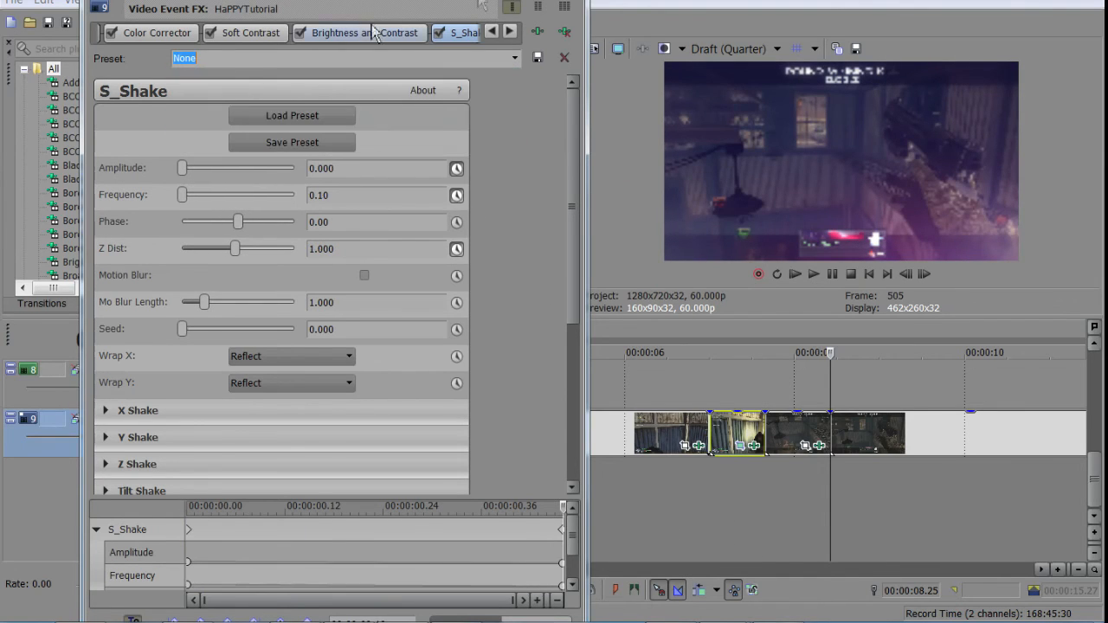
pyautogui.click(578, 4)
# Play back the new gunshot shake from 00:00:06.54 to review the S_Shake animation
pyautogui.click(703, 381)
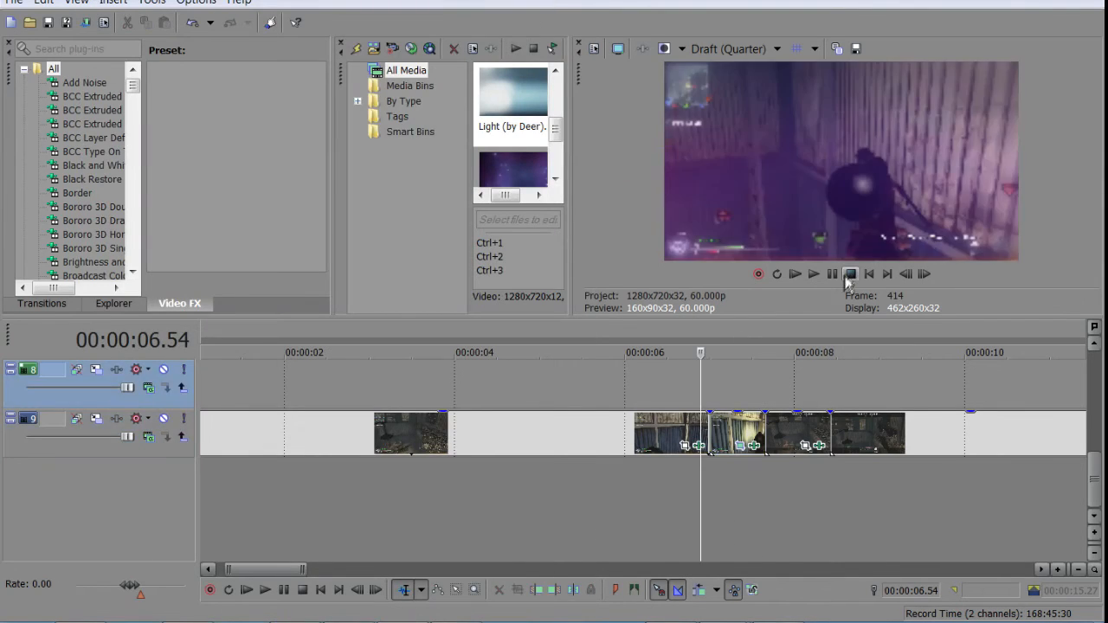
pyautogui.click(814, 274)
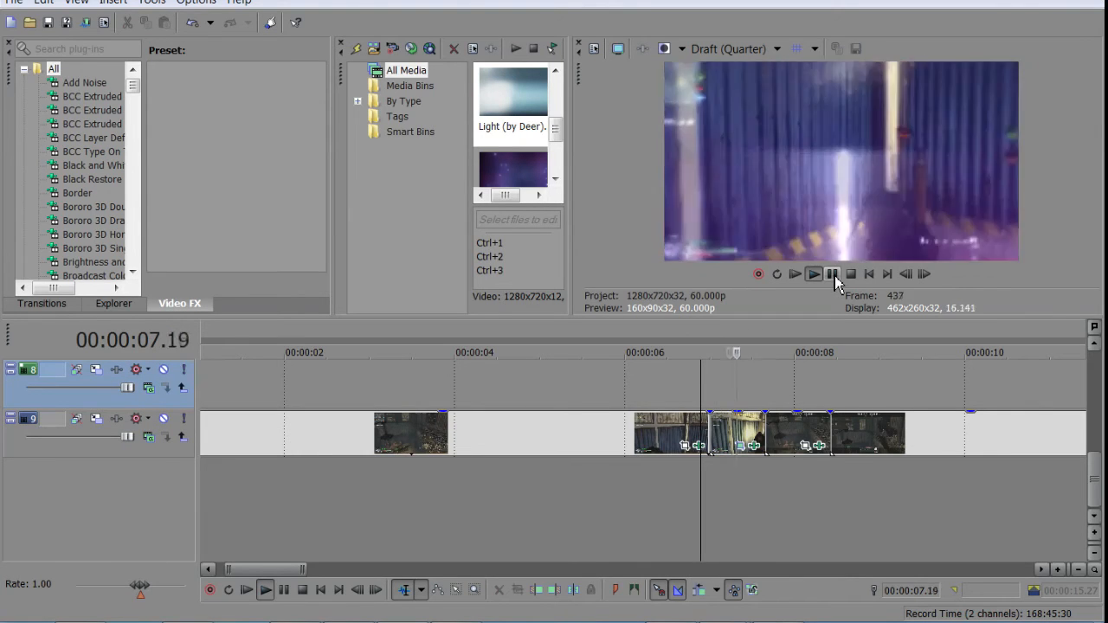
pyautogui.click(834, 274)
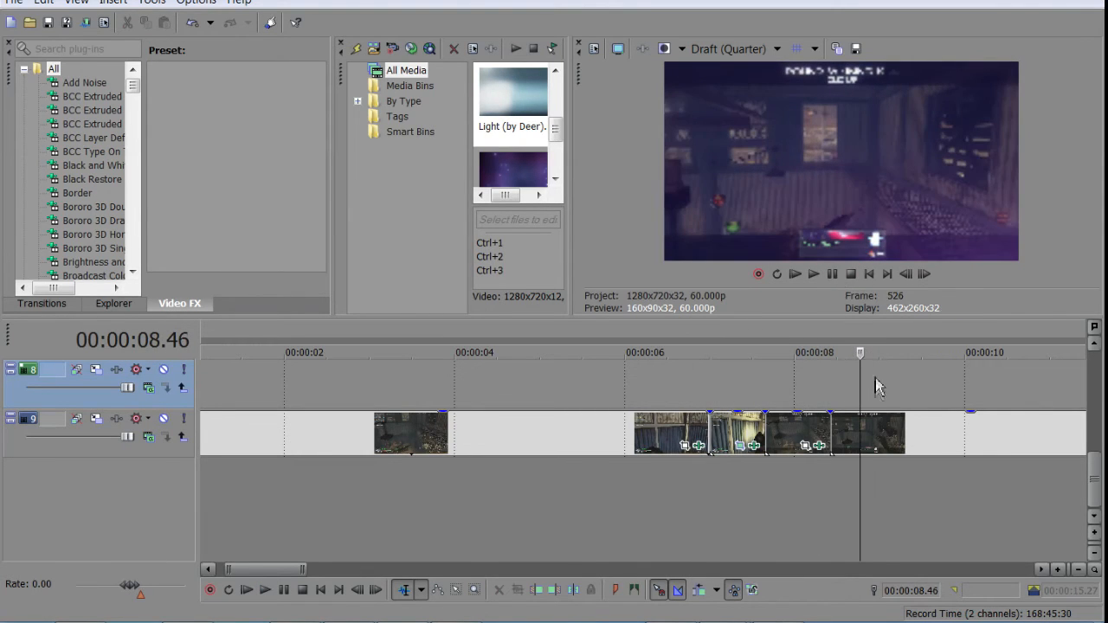
pyautogui.moveTo(864, 381); pyautogui.dragTo(600, 357)
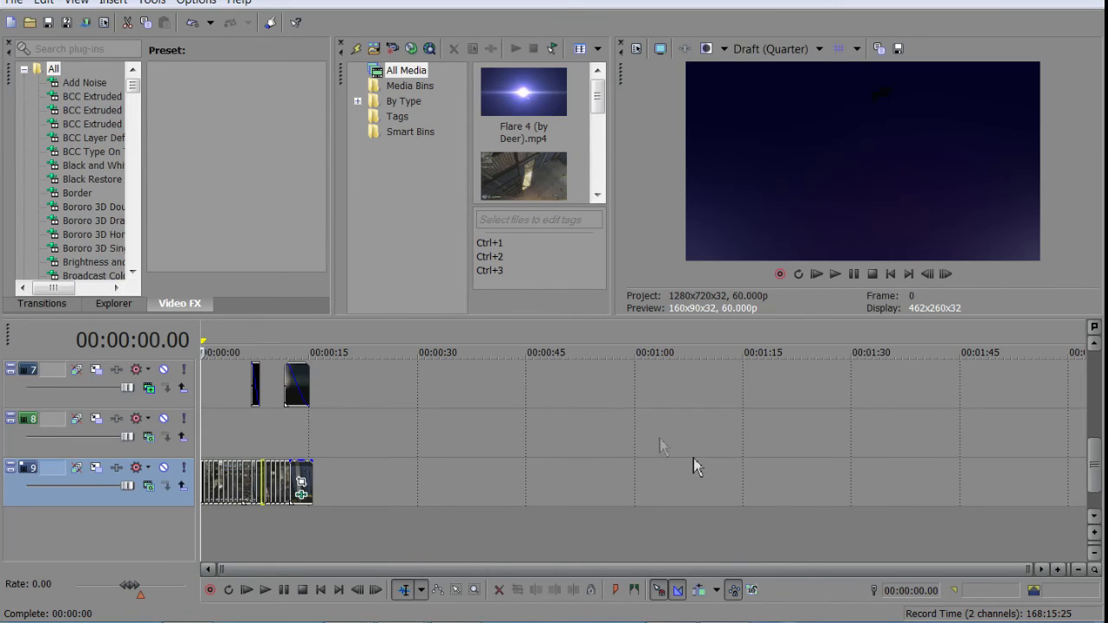
# Play the assembled montage from 00:00:00.00 to review all its clips and overlays
pyautogui.scroll(2, 569, 442)
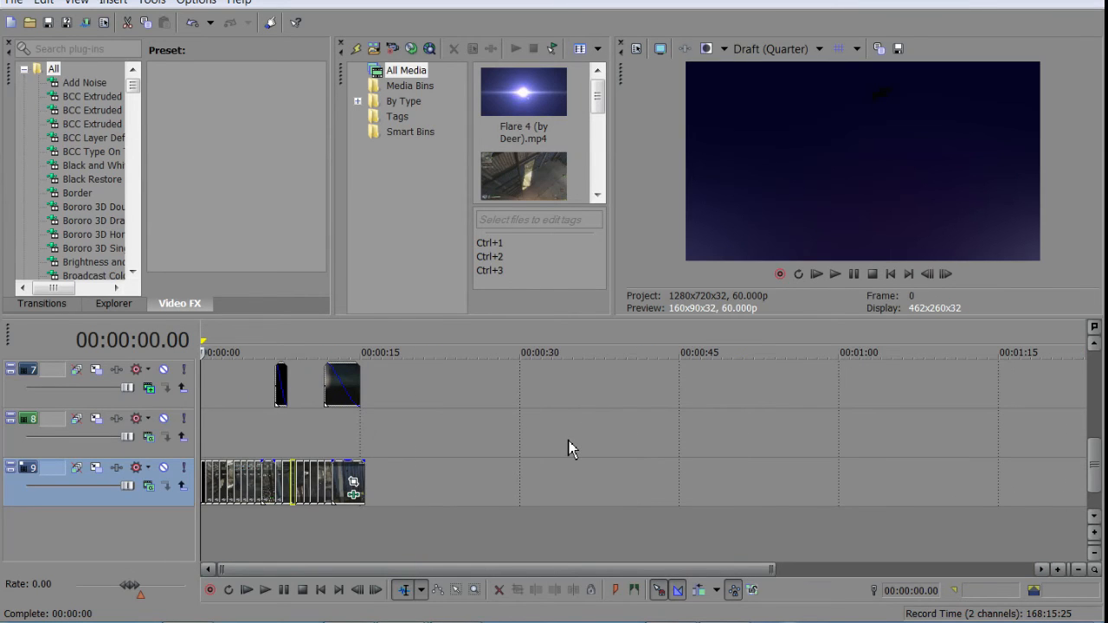
pyautogui.click(815, 274)
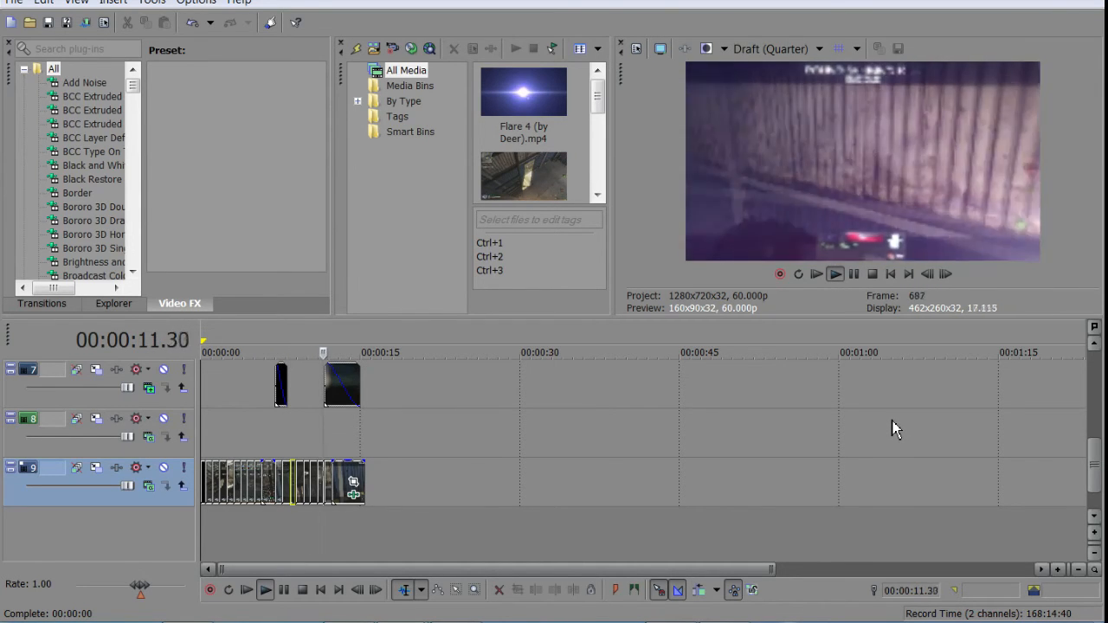
pyautogui.click(854, 274)
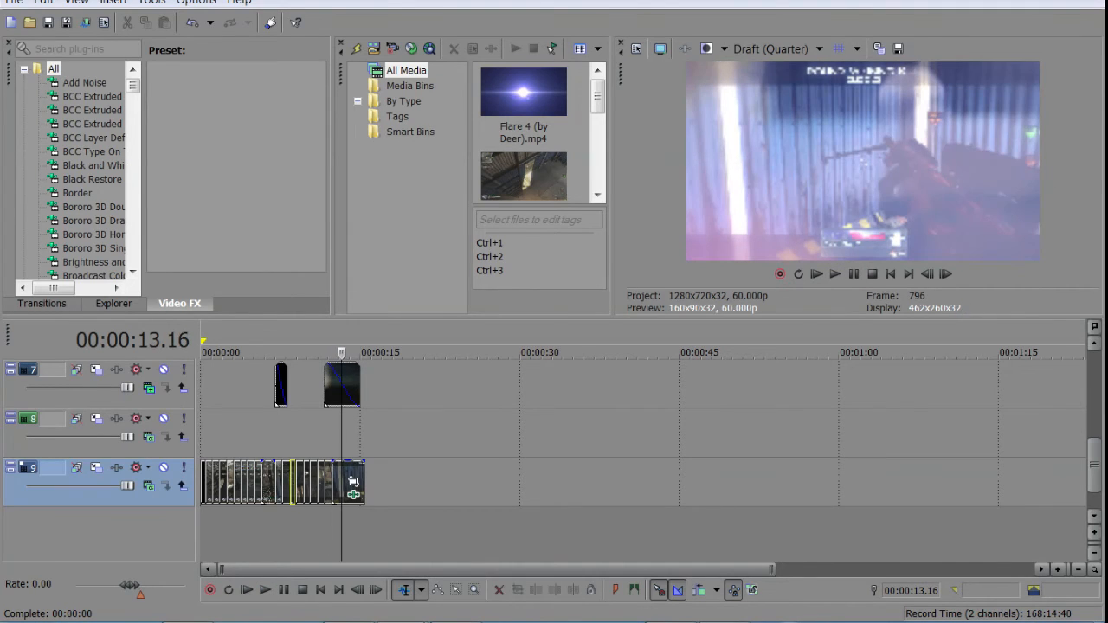
# Insert a white Sony Solid Color generated media event on empty track 1 at 00:00:00.00
pyautogui.moveTo(1097, 466); pyautogui.dragTo(1096, 373)
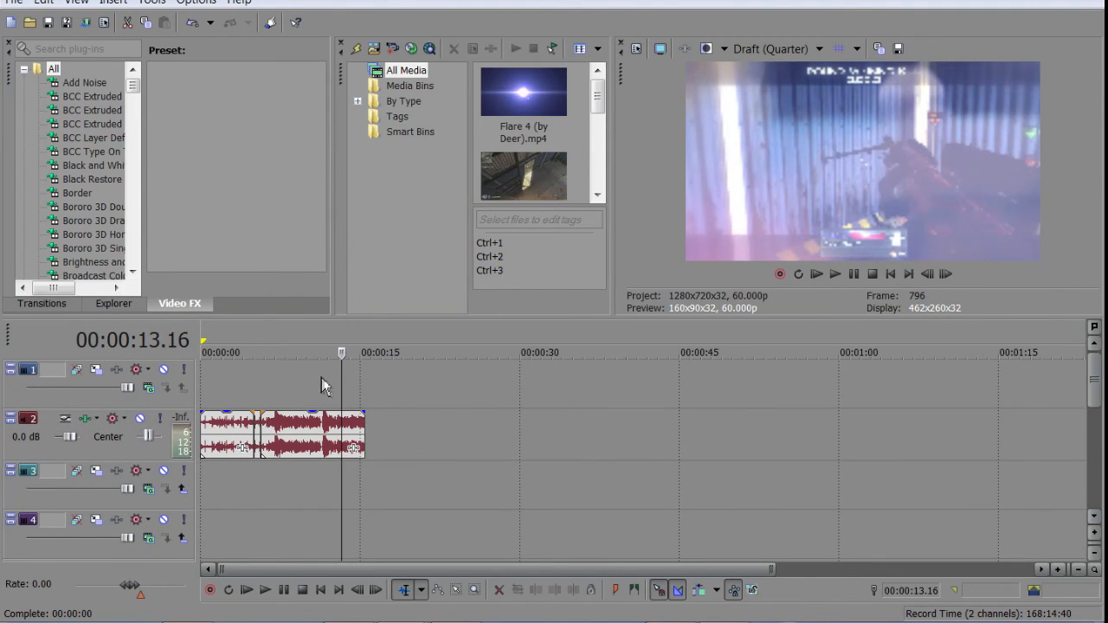
pyautogui.moveTo(343, 386); pyautogui.dragTo(129, 388)
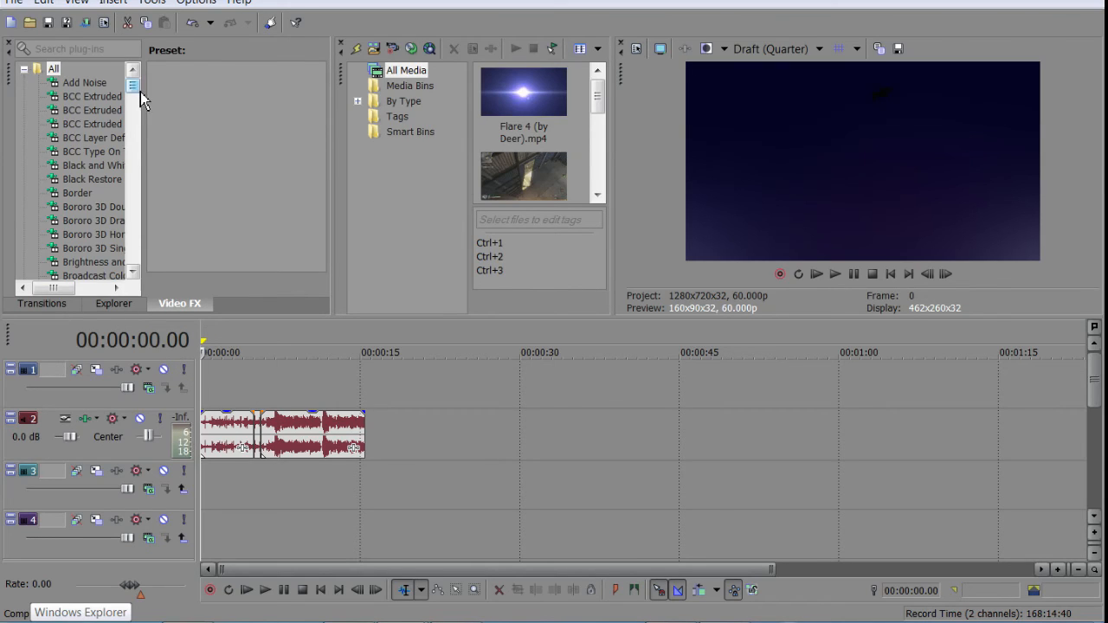
pyautogui.rightClick(248, 386)
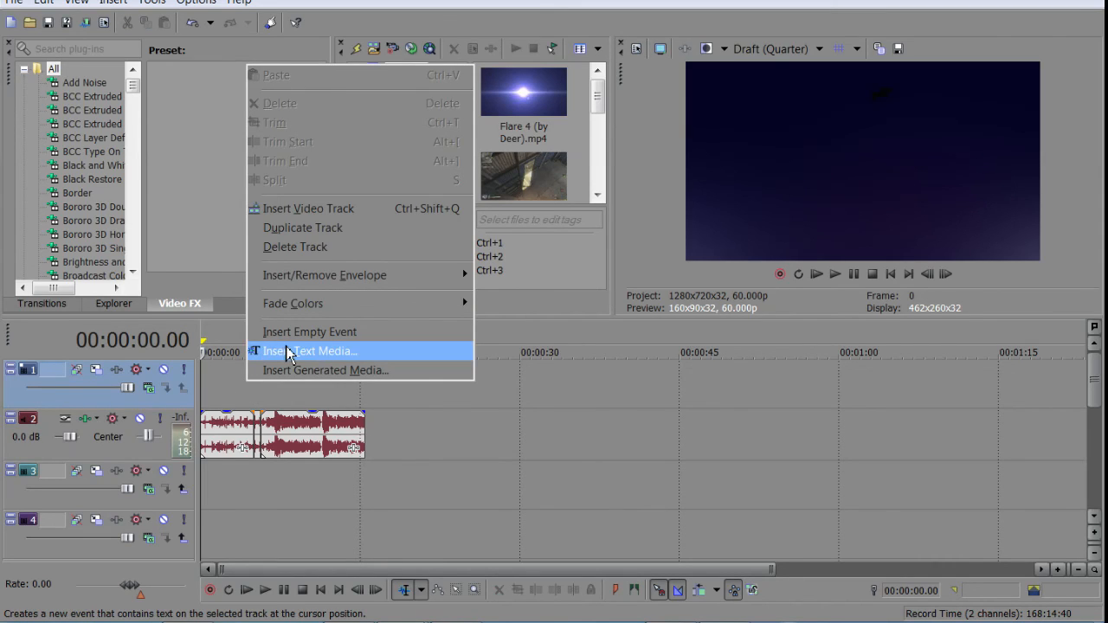
pyautogui.click(298, 372)
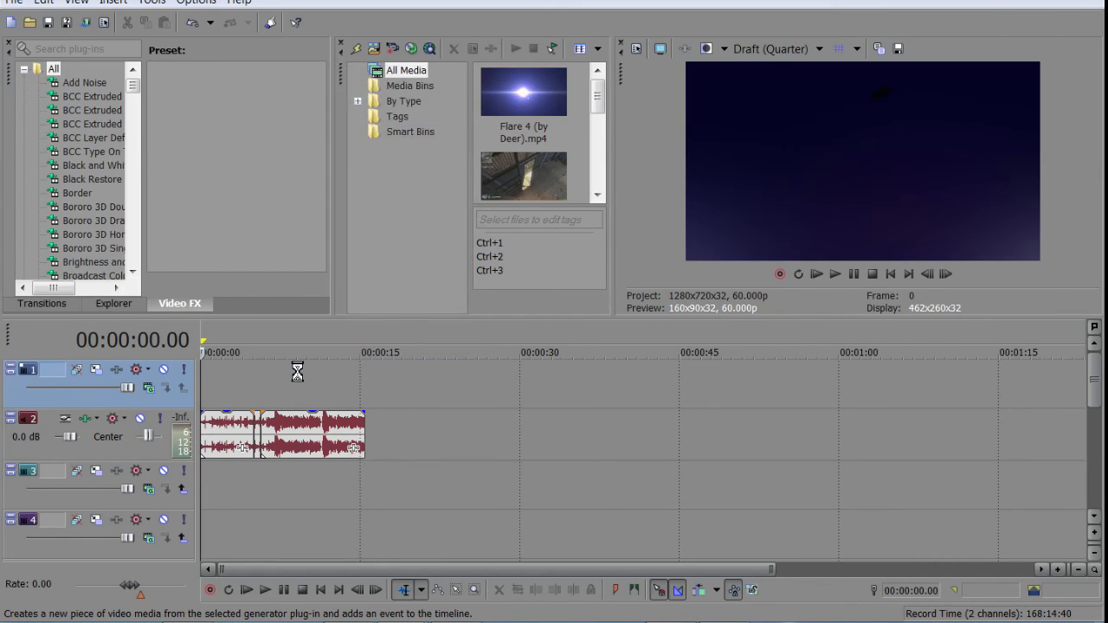
pyautogui.scroll(-2, 730, 280)
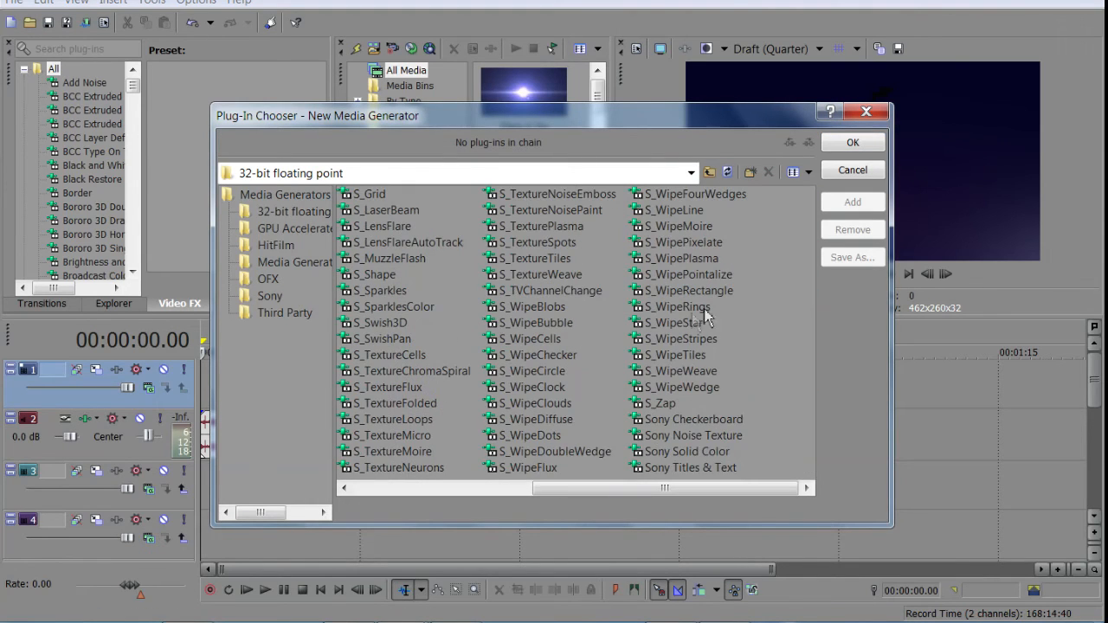
pyautogui.click(693, 452)
pyautogui.click(853, 202)
pyautogui.click(853, 143)
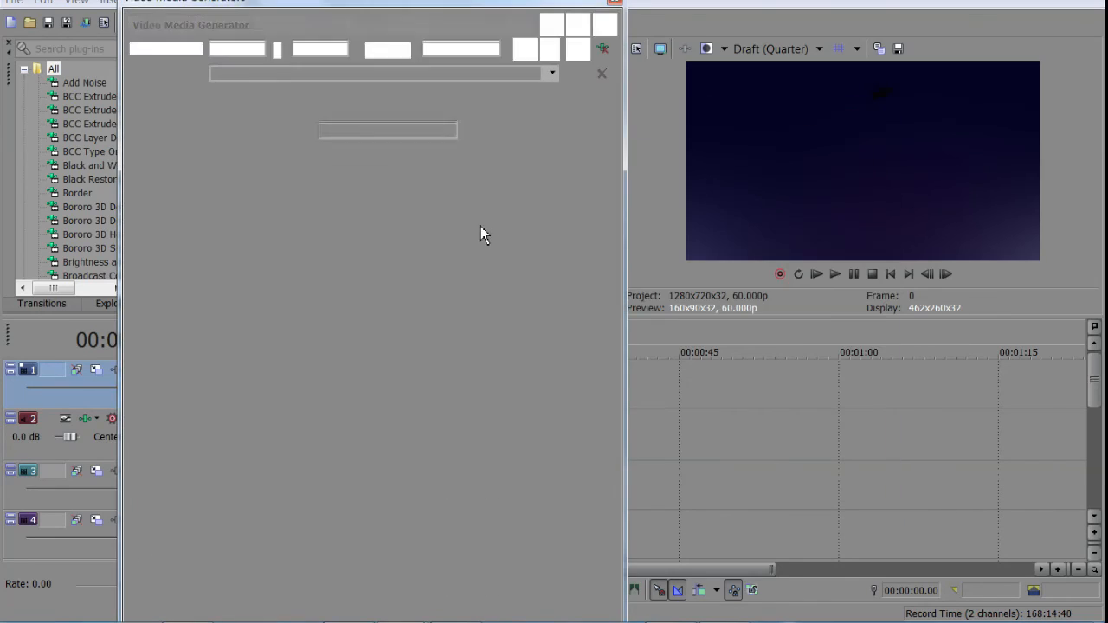
pyautogui.click(617, 13)
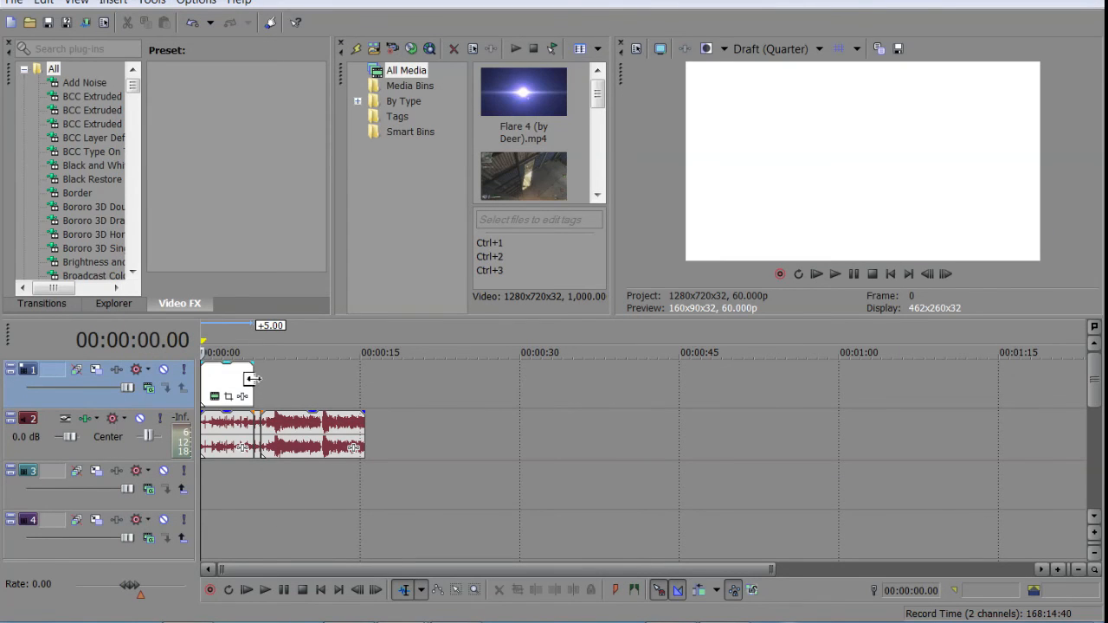
# Extend the solid color event to the end of the music and set track 1's compositing mode to Multiply (Mask)
pyautogui.moveTo(251, 379); pyautogui.dragTo(362, 396)
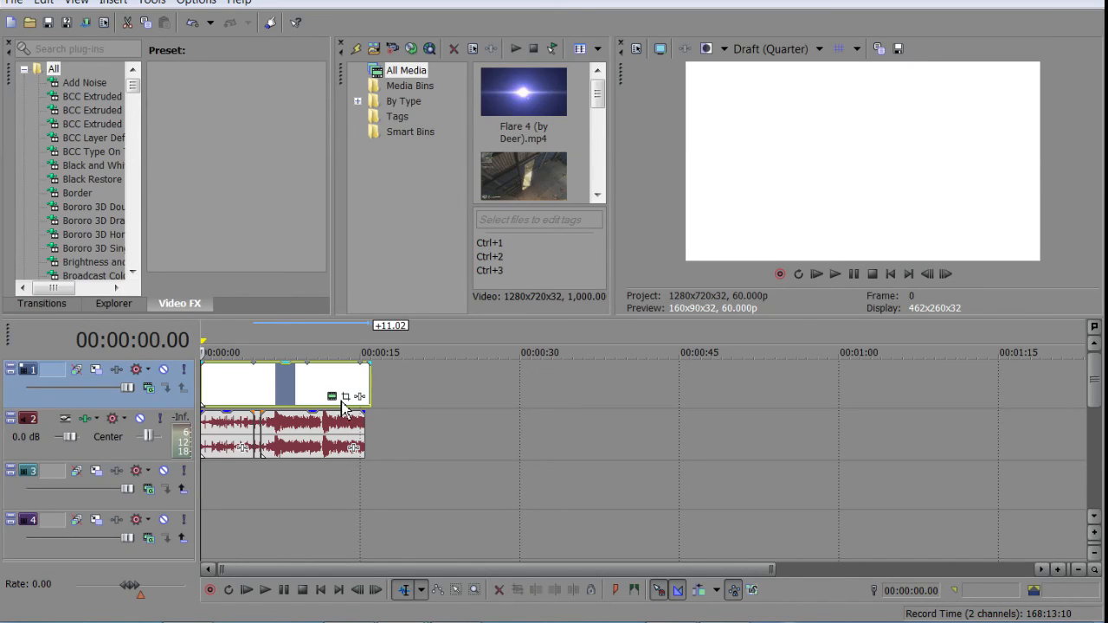
pyautogui.click(156, 391)
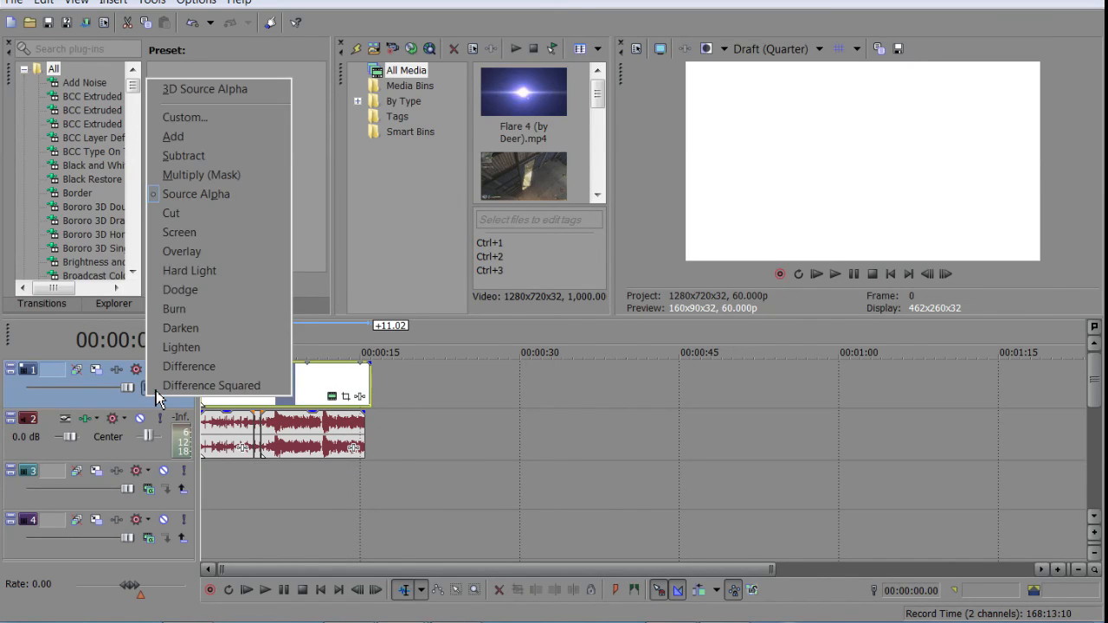
pyautogui.click(232, 177)
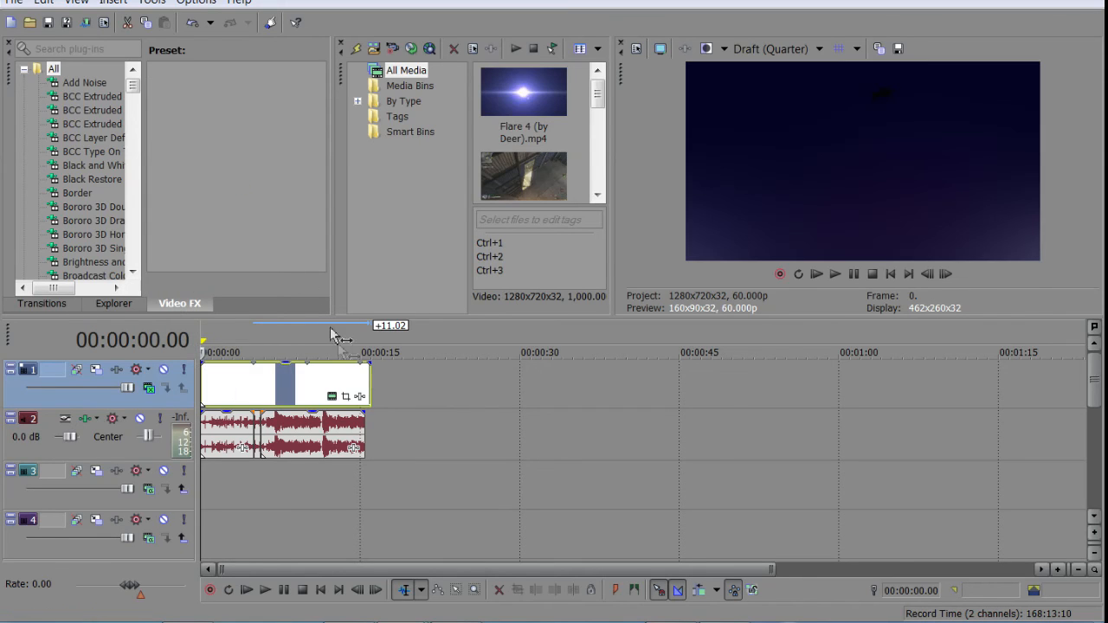
# Crop the solid color event's height to about 621.4 in Event Pan/Crop to create black letterbox bars, keeping its width at 1,280
pyautogui.click(346, 396)
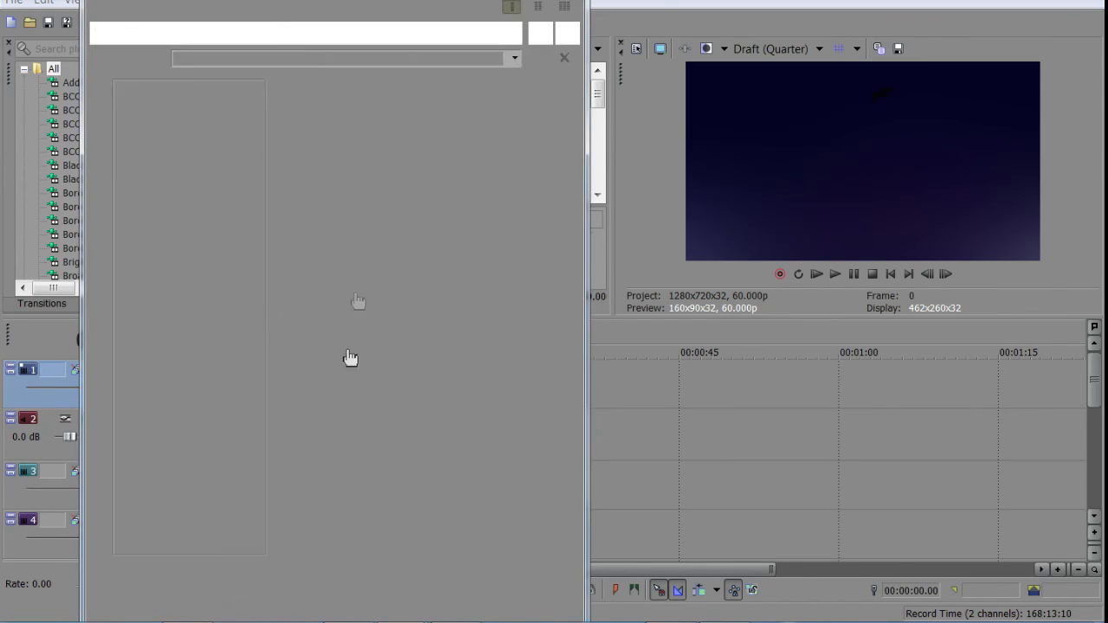
pyautogui.moveTo(430, 245); pyautogui.dragTo(433, 257)
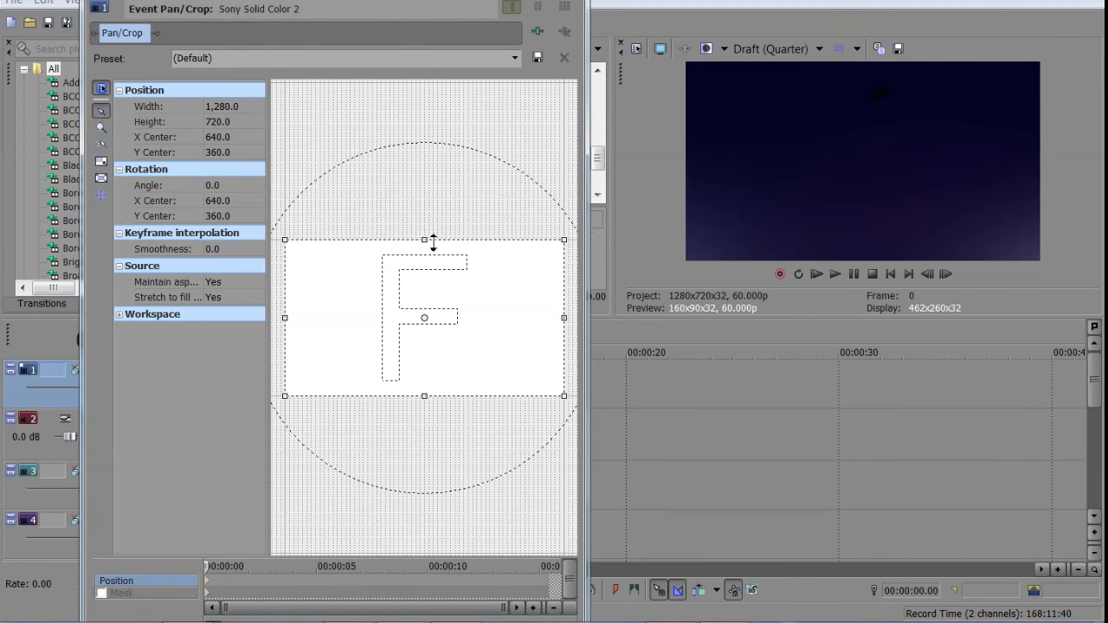
pyautogui.moveTo(433, 243); pyautogui.dragTo(434, 265)
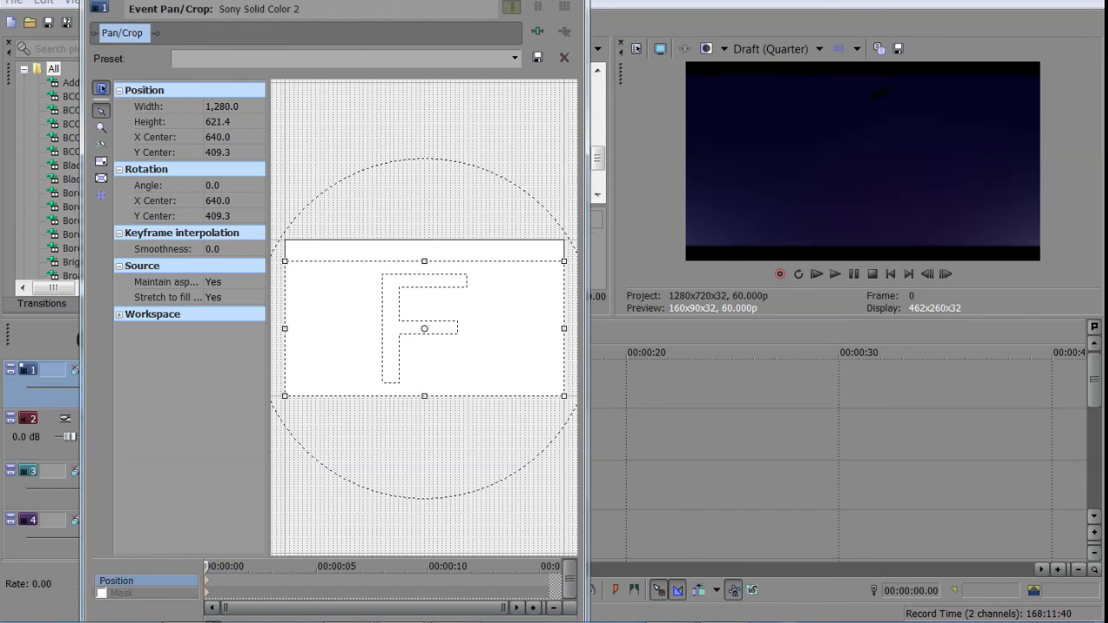
pyautogui.click(591, 4)
# Play the montage from the start to review the letterbox bars over the footage
pyautogui.click(835, 273)
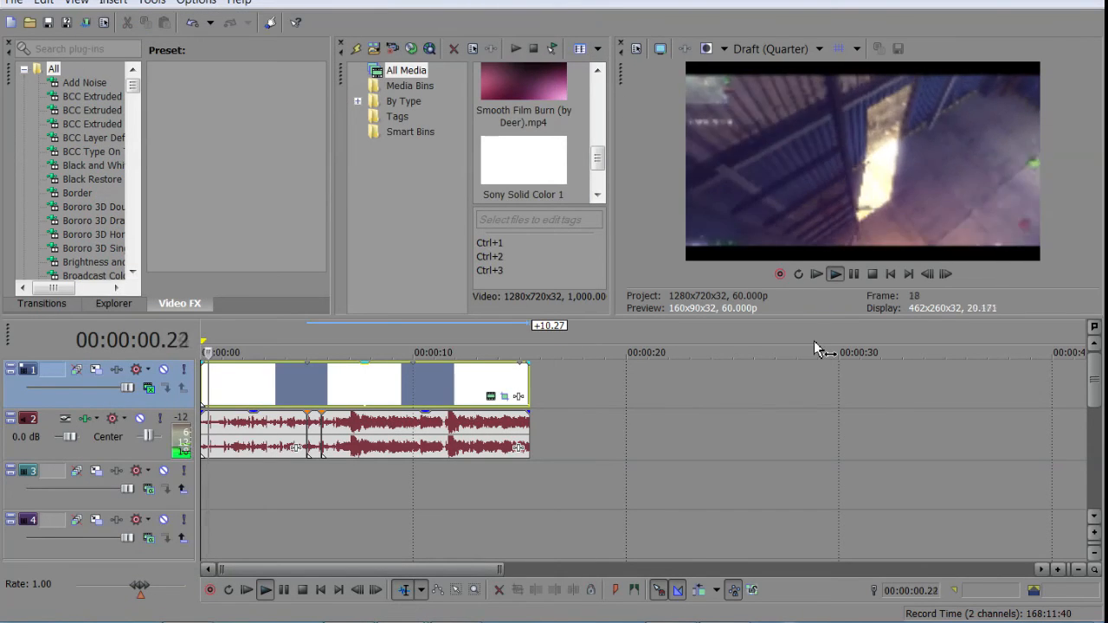
pyautogui.click(853, 275)
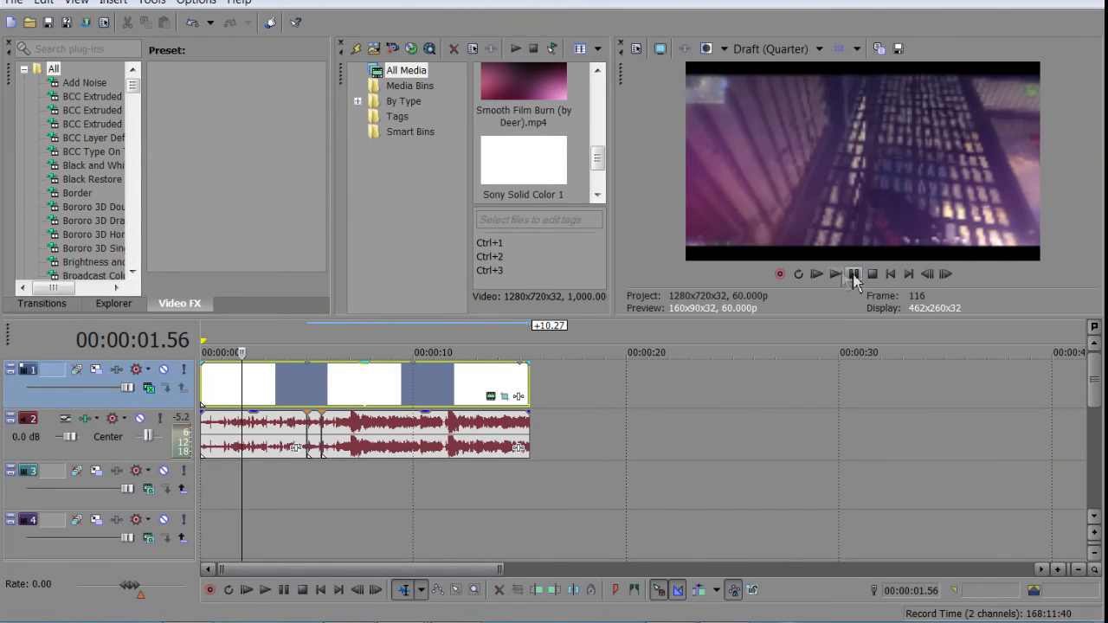
pyautogui.click(863, 275)
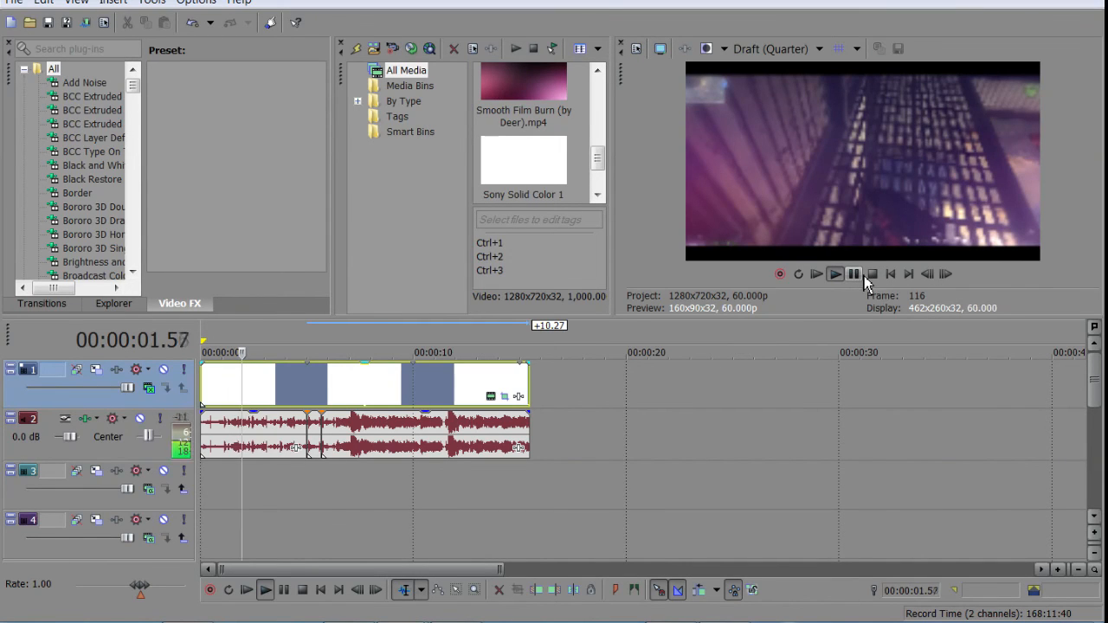
pyautogui.scroll(-3, 909, 420)
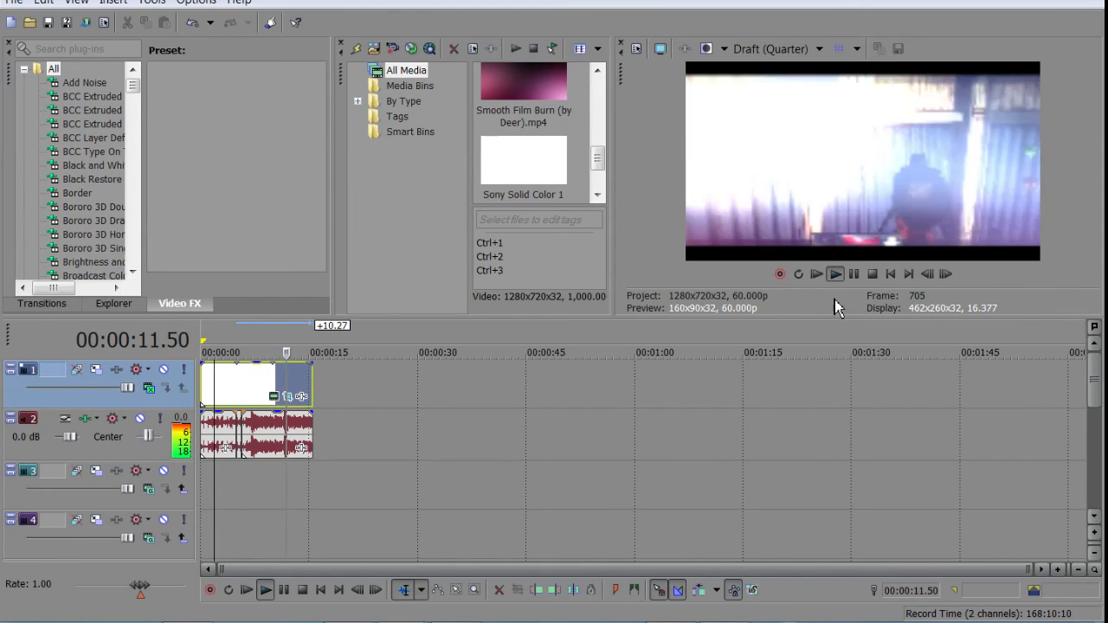
pyautogui.click(854, 274)
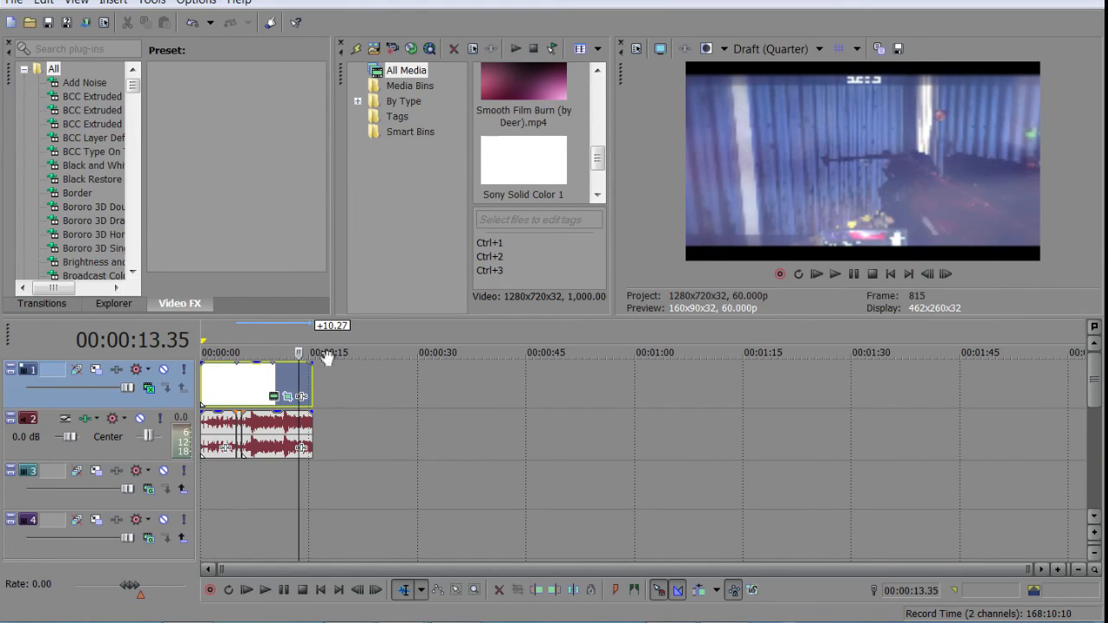
# Check the end of the solid color and music at 00:00:15.27, and return to the project start
pyautogui.moveTo(298, 381); pyautogui.dragTo(202, 378)
pyautogui.moveTo(1098, 400)
pyautogui.mouseDown()
pyautogui.moveTo(1096, 520)
pyautogui.moveTo(1097, 386)
pyautogui.mouseUp()
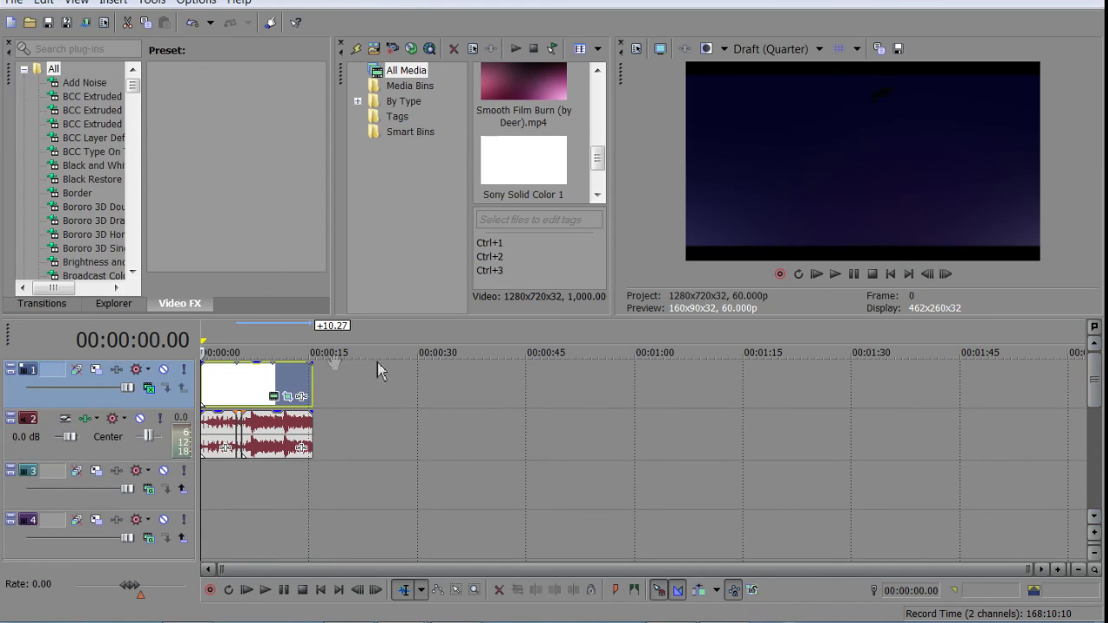
pyautogui.click(310, 371)
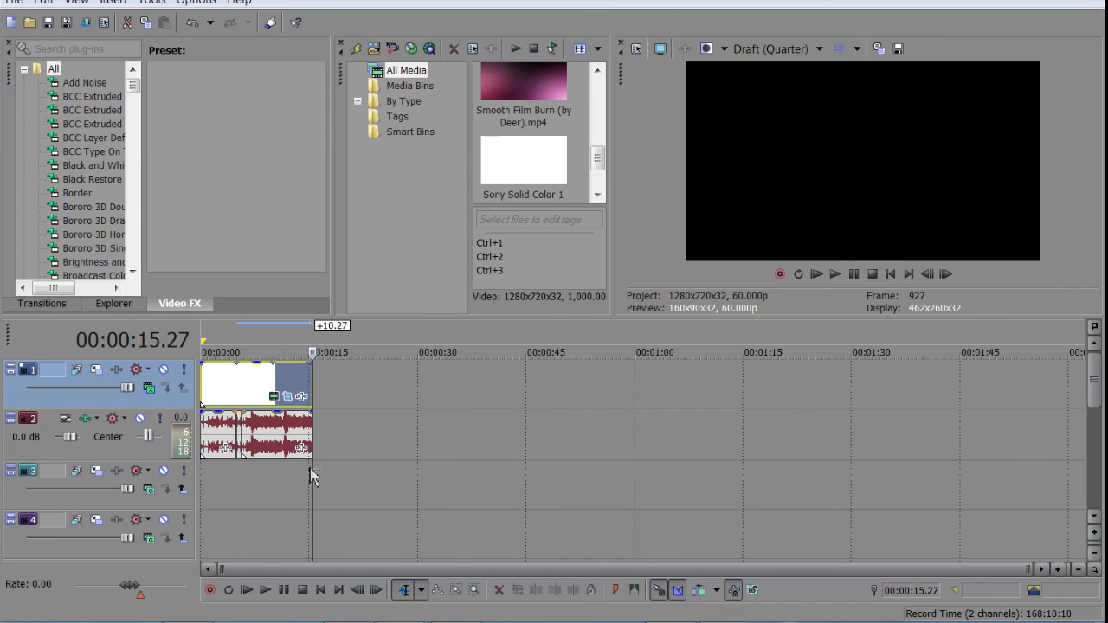
pyautogui.moveTo(312, 476); pyautogui.dragTo(102, 477)
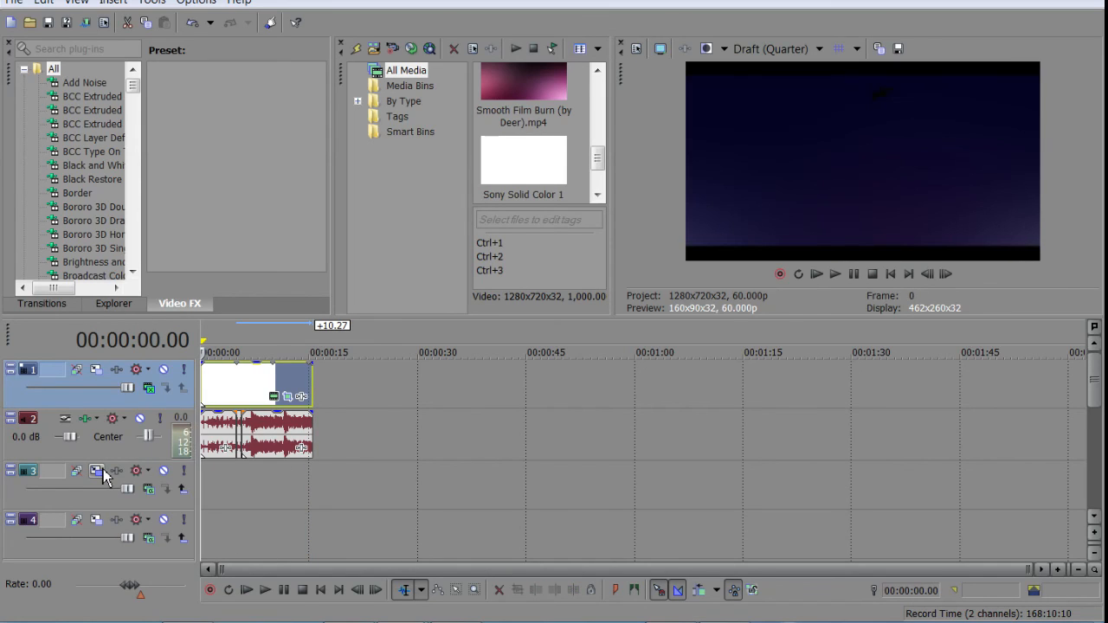